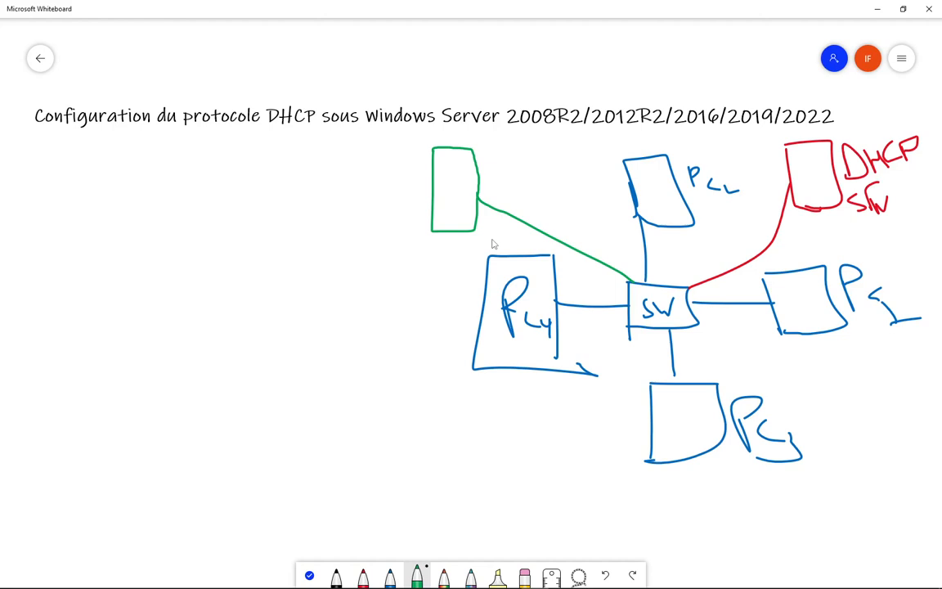
Write a green DHCP label beside the green box, then draw a black router circle linked to the switch, labelled .r.1.
drag(482, 157, 485, 179)
mouse_move(496, 143)
mouse_down()
mouse_move(498, 170)
mouse_move(508, 153)
mouse_move(510, 167)
mouse_move(526, 152)
mouse_up()
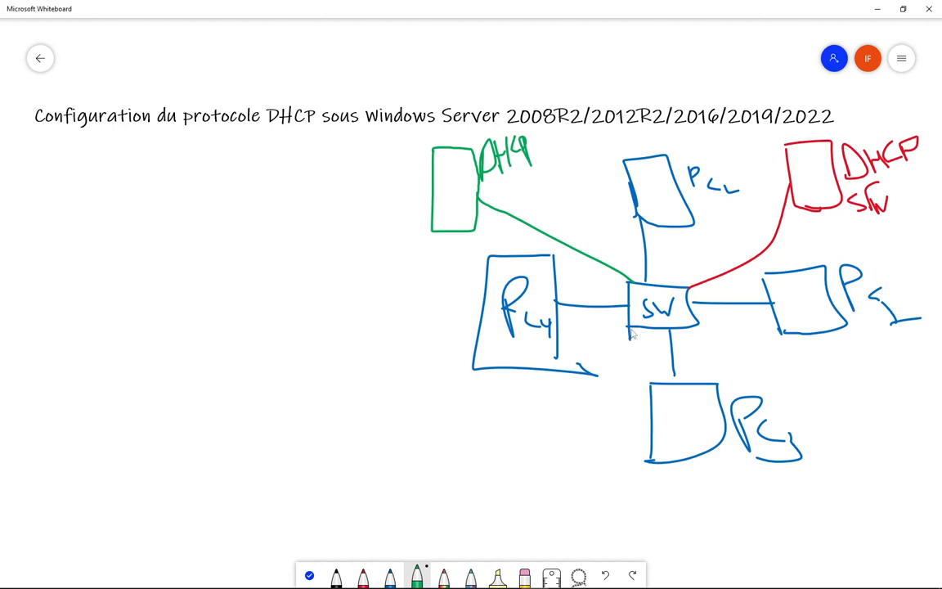
mouse_move(467, 565)
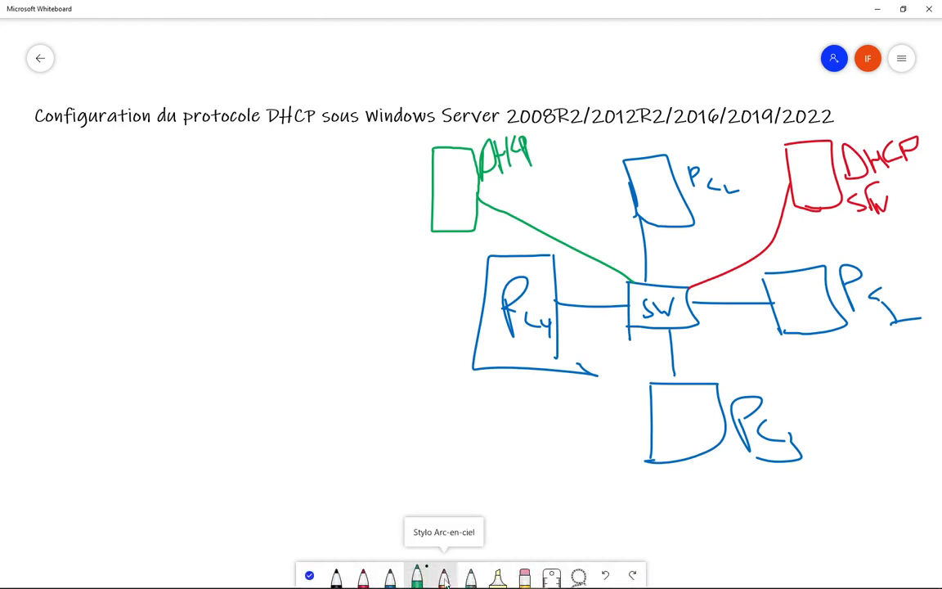
click(362, 575)
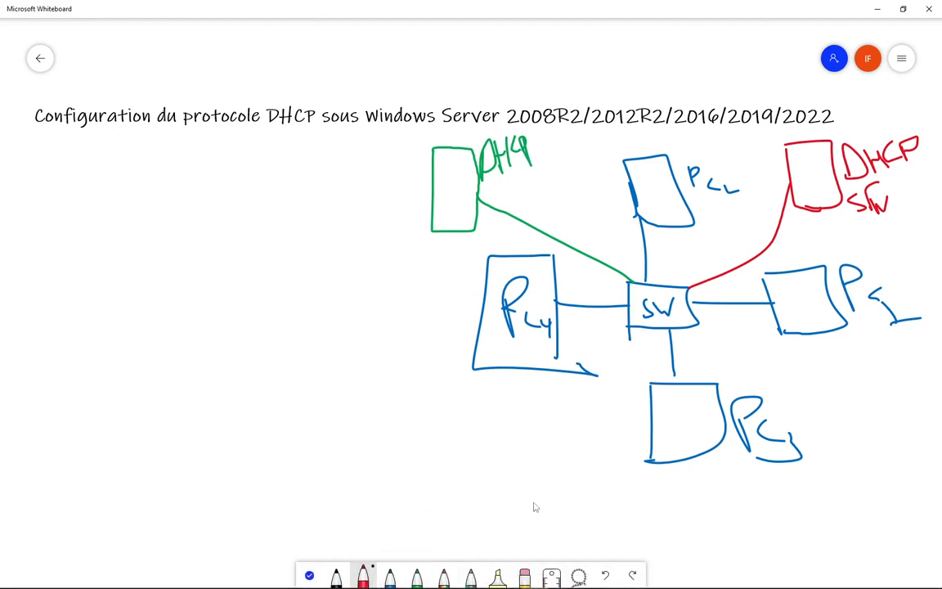
click(336, 574)
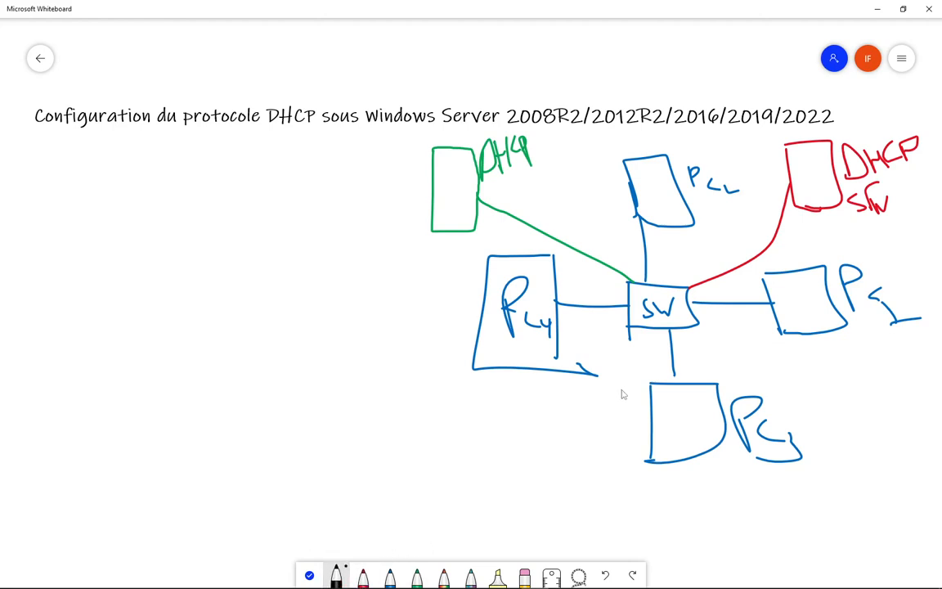
mouse_move(645, 324)
mouse_down()
mouse_move(591, 389)
mouse_move(497, 452)
mouse_up()
mouse_move(476, 419)
mouse_down()
mouse_move(424, 458)
mouse_move(497, 448)
mouse_move(452, 476)
mouse_move(563, 463)
mouse_up()
click(512, 468)
click(538, 466)
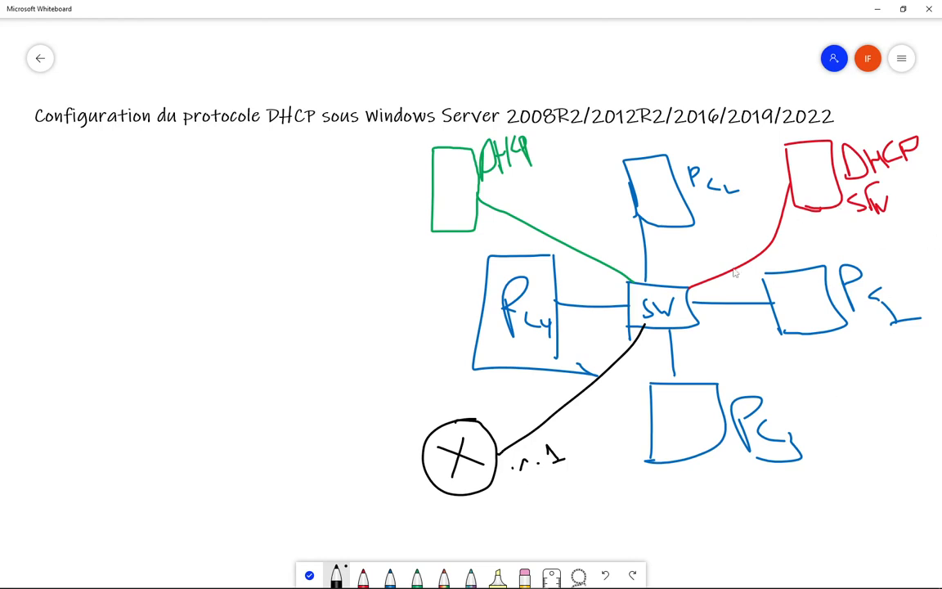
Draw and label a black client box linked to the switch at lower right, then bring up the DHCP security slide.
mouse_move(697, 323)
mouse_down()
mouse_move(829, 376)
mouse_move(821, 410)
mouse_up()
mouse_move(834, 347)
mouse_down()
mouse_move(877, 354)
mouse_move(819, 411)
mouse_move(858, 430)
mouse_move(862, 449)
mouse_up()
mouse_move(873, 414)
mouse_down()
mouse_move(868, 445)
mouse_move(885, 423)
mouse_move(898, 438)
mouse_up()
drag(891, 441, 910, 428)
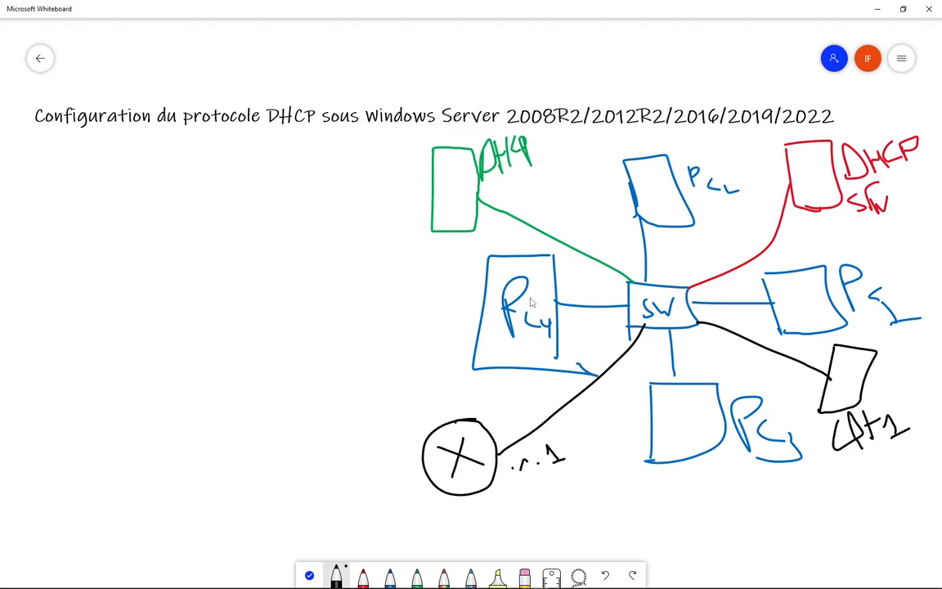
key(alt+Tab)
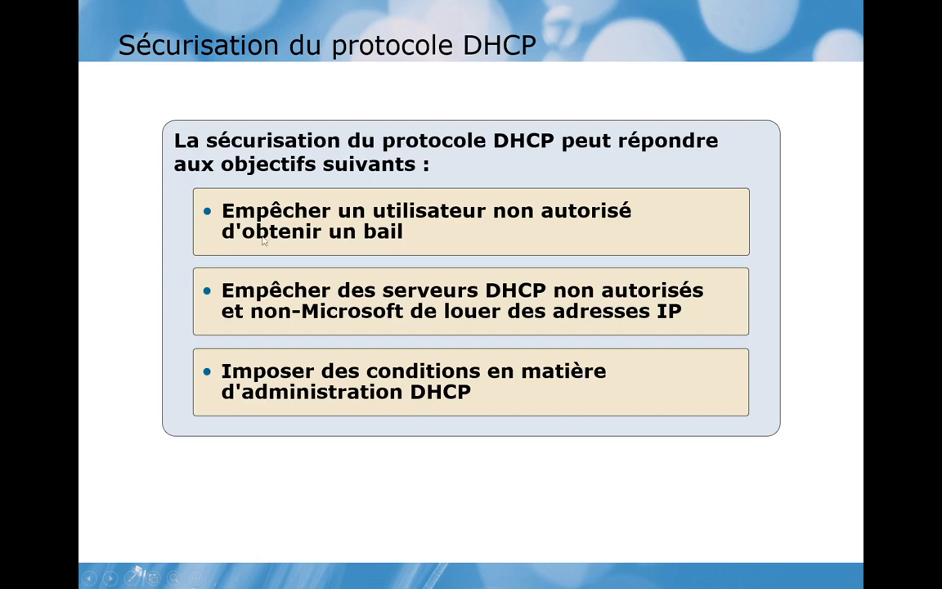
In Whiteboard, write NAP with an arc in rainbow pen, and cross out the green server and client links.
key(alt+Tab)
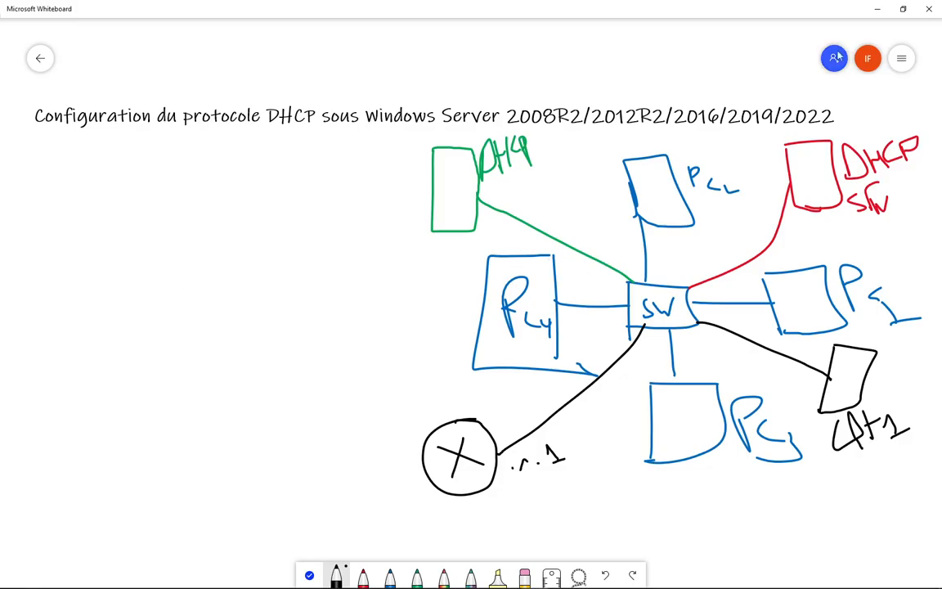
click(444, 577)
mouse_move(263, 325)
mouse_down()
mouse_move(264, 389)
mouse_move(303, 291)
mouse_move(321, 364)
mouse_up()
mouse_move(321, 292)
mouse_down()
mouse_move(345, 336)
mouse_move(343, 316)
mouse_up()
mouse_move(370, 347)
mouse_down()
mouse_move(370, 288)
mouse_move(352, 309)
mouse_up()
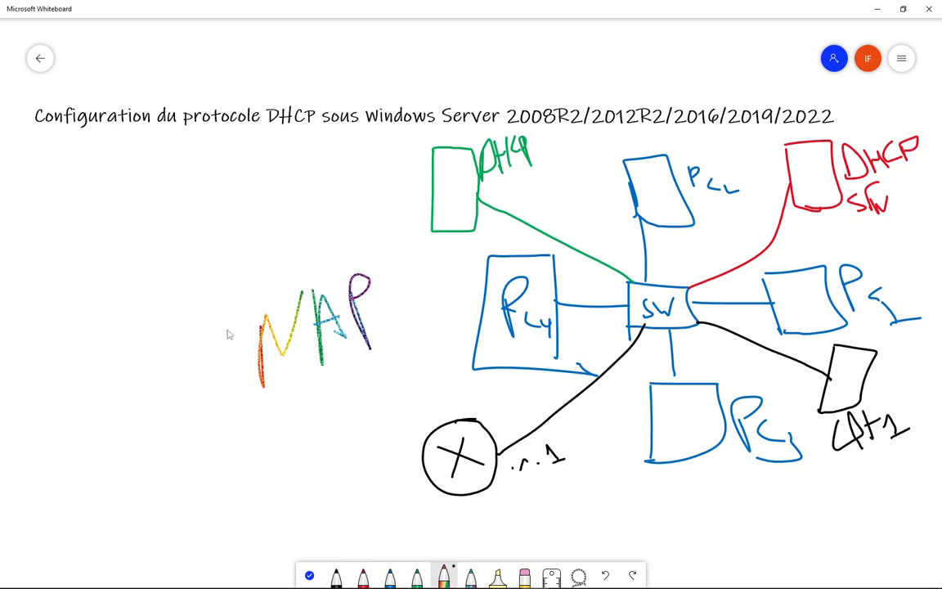
mouse_move(229, 392)
mouse_down()
mouse_move(344, 419)
mouse_move(405, 346)
mouse_up()
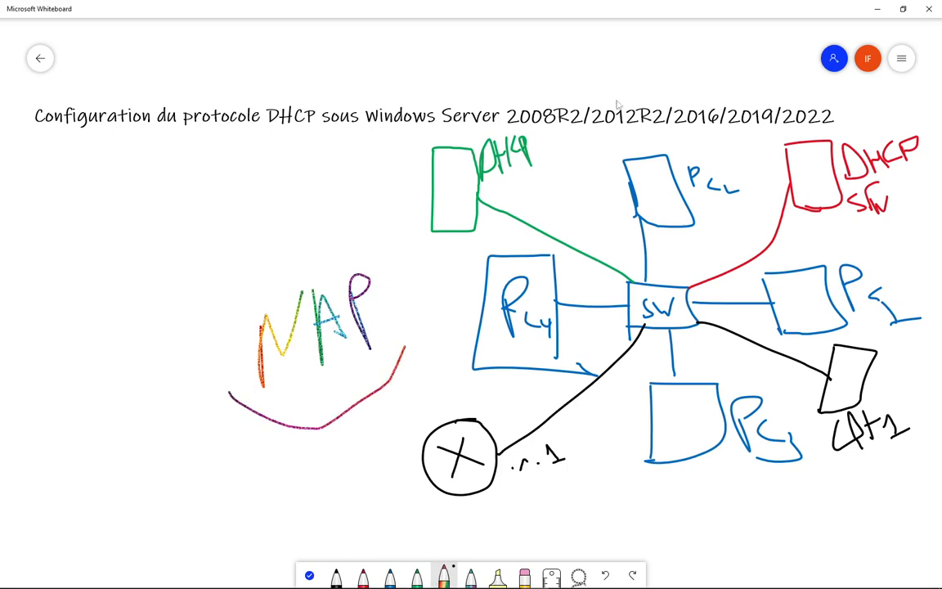
mouse_move(531, 192)
mouse_down()
mouse_move(508, 252)
mouse_move(545, 232)
mouse_up()
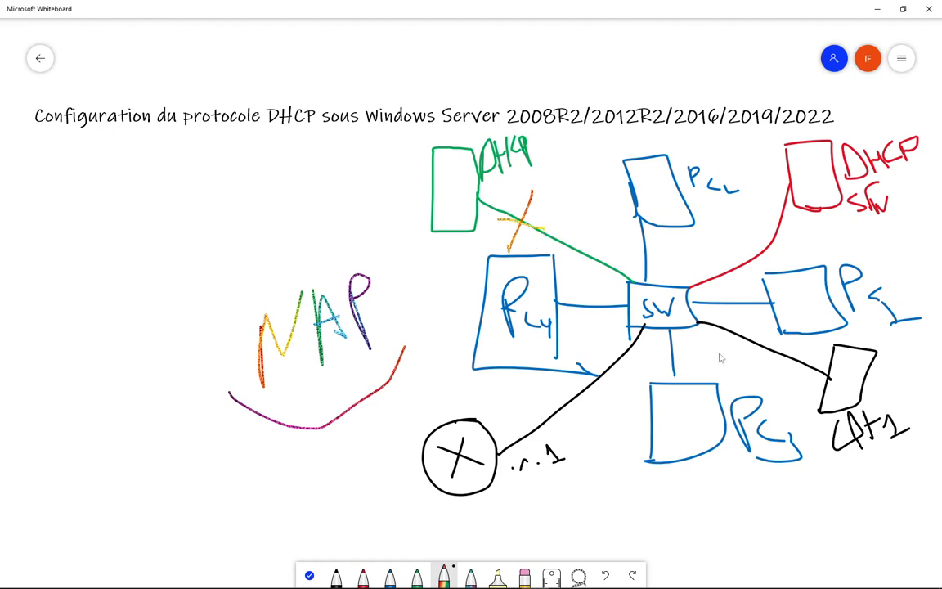
mouse_move(753, 325)
mouse_down()
mouse_move(739, 365)
mouse_move(754, 354)
mouse_up()
End the DHCP slideshow and close the PowerPoint presentation.
key(alt+Tab)
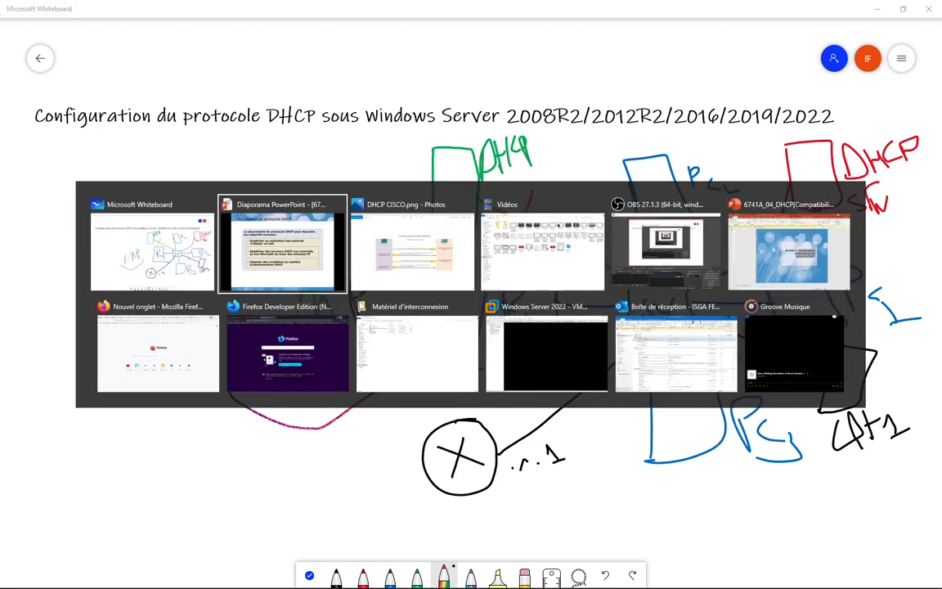
key(alt+Tab)
key(alt+Tab)
key(alt+shift+Tab)
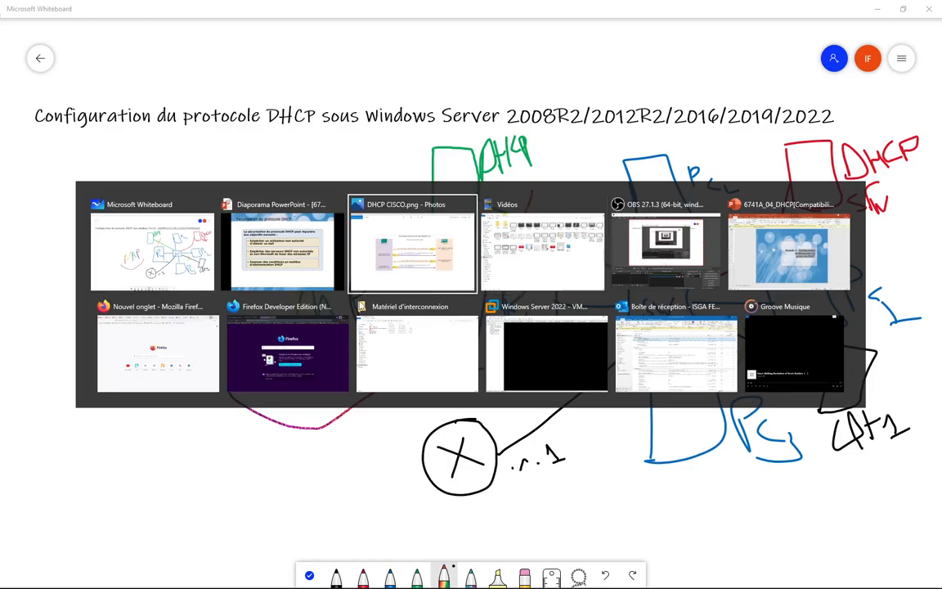
key(alt+shift+Tab)
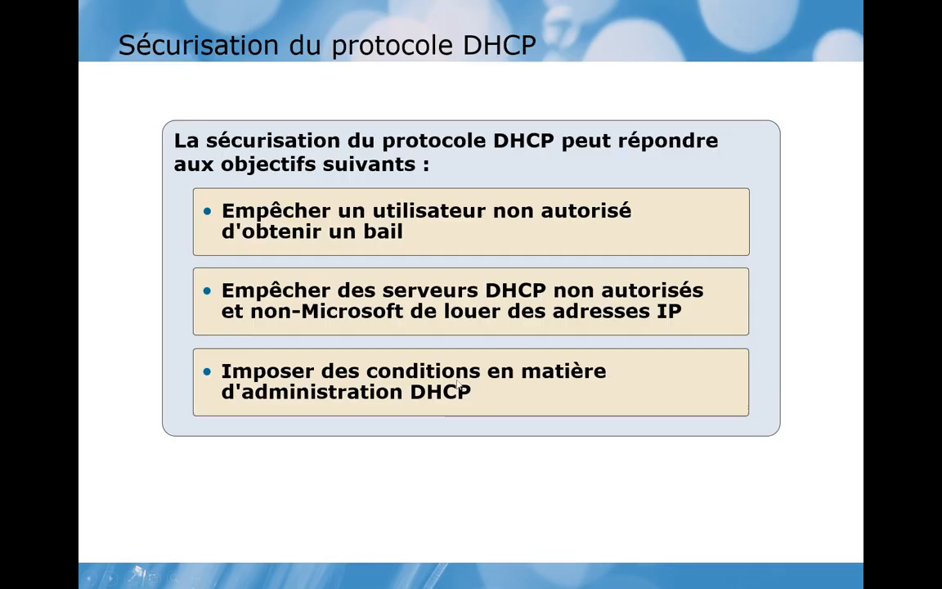
click(515, 455)
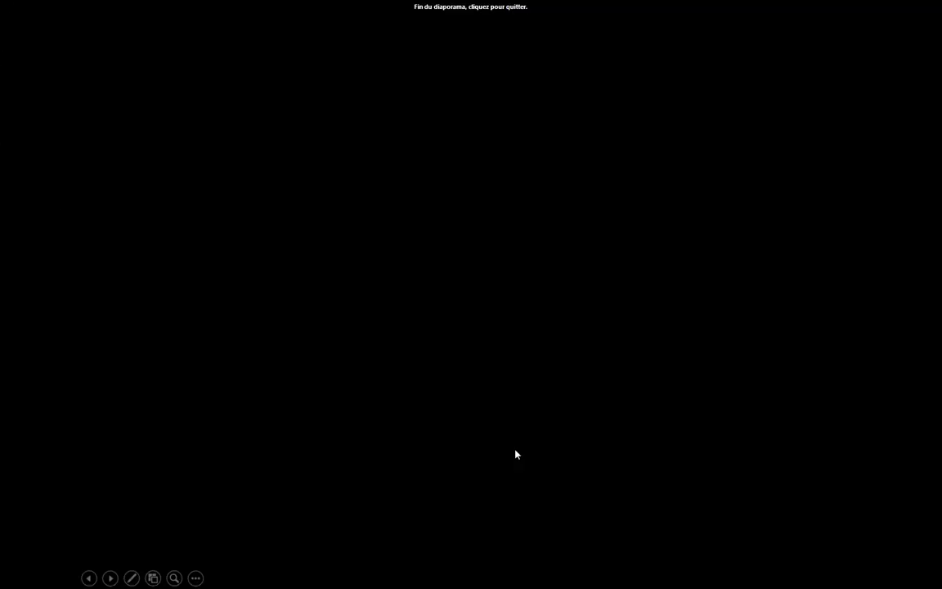
click(458, 375)
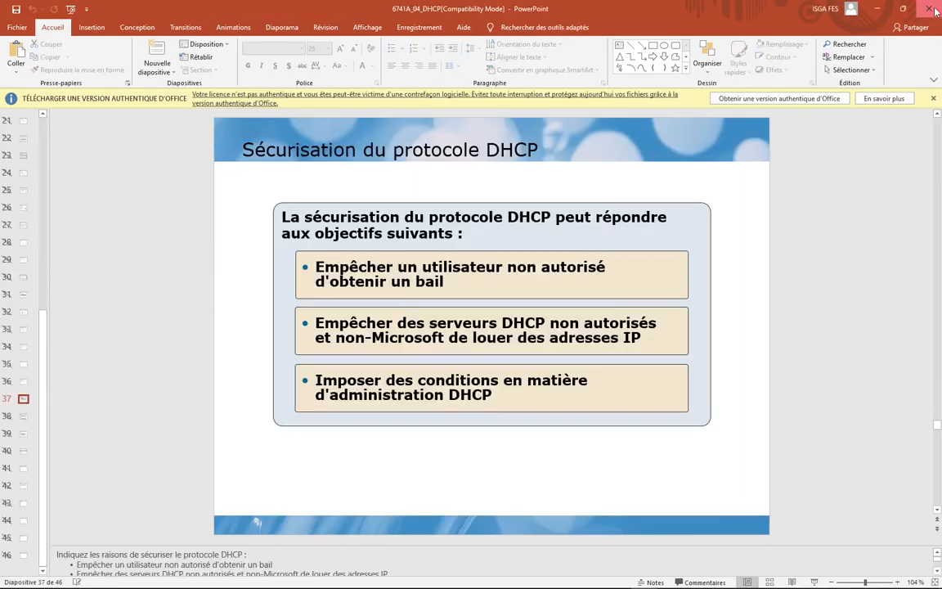
click(935, 10)
Bring VMware Workstation back to the front with Alt+Tab.
key(alt+Tab)
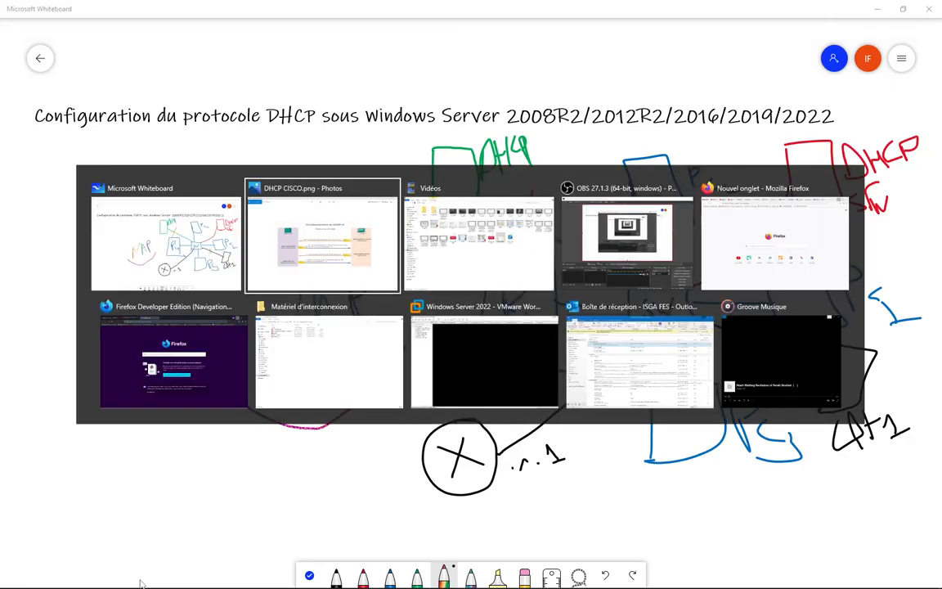
key(alt+Tab)
key(alt+Tab)
key(alt+Tab)
key(alt+Tab)
key(alt+Tab)
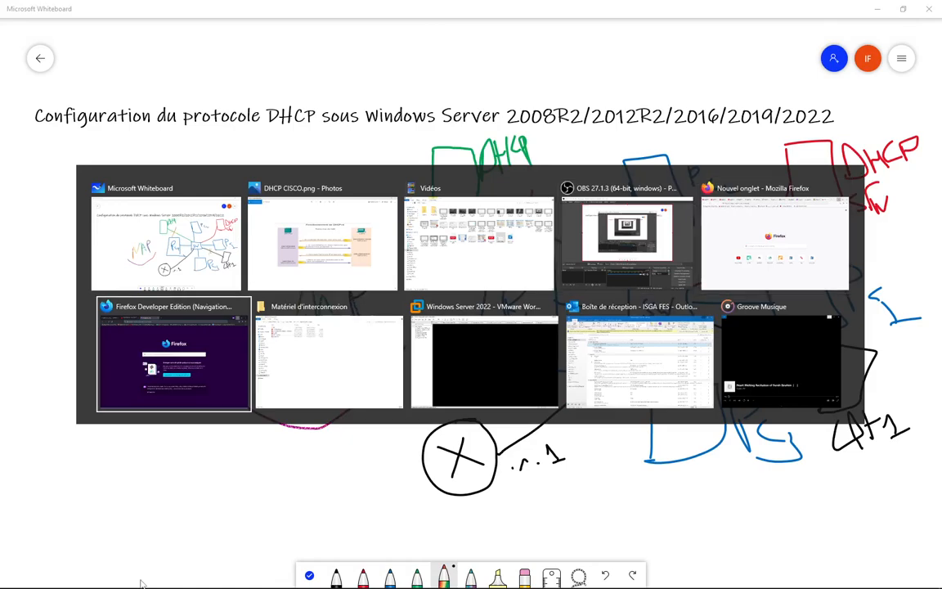
key(alt+Tab)
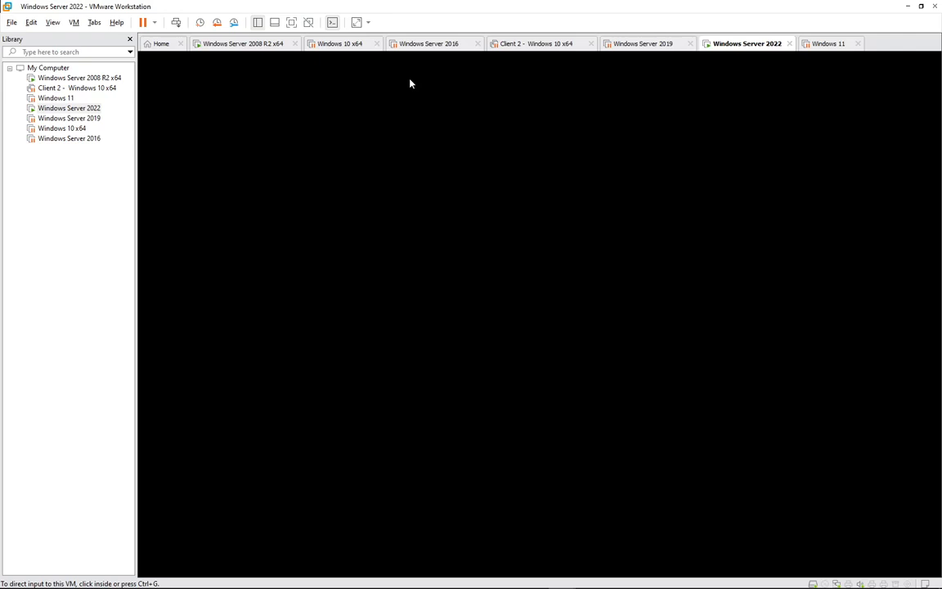
Switch to the Windows Server 2008 R2 x64 VM and minimize DNS Manager and Active Directory Users and Computers.
click(456, 303)
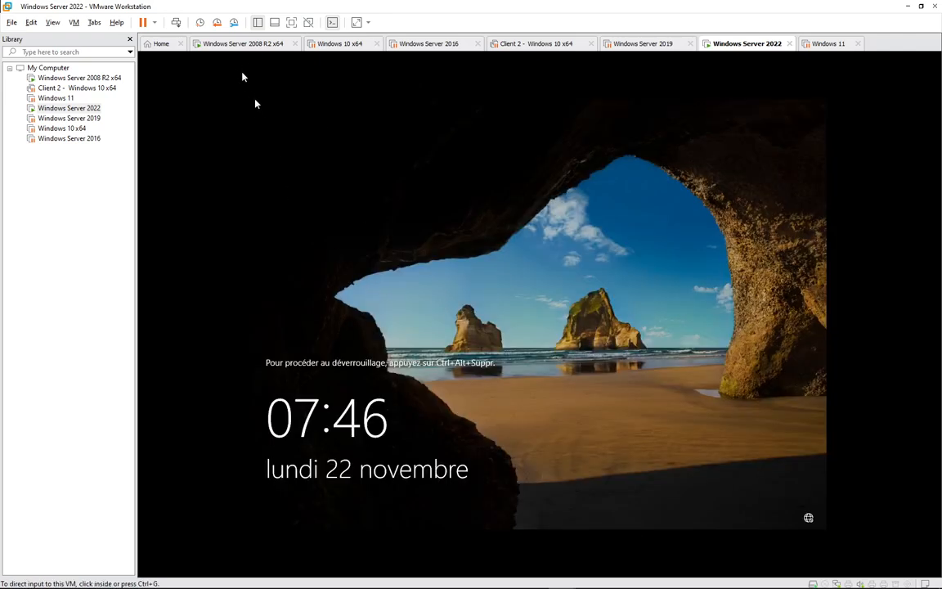
click(217, 45)
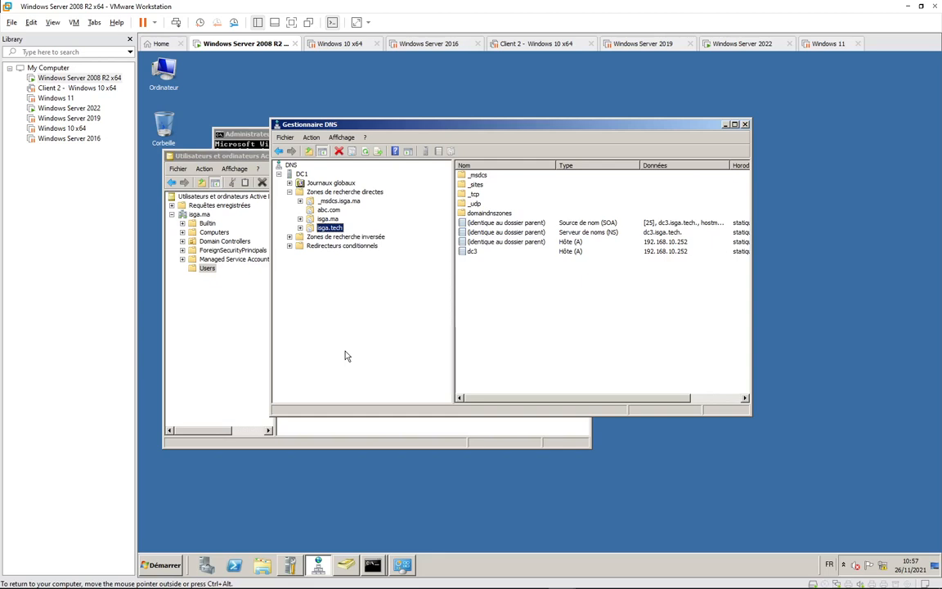
click(724, 125)
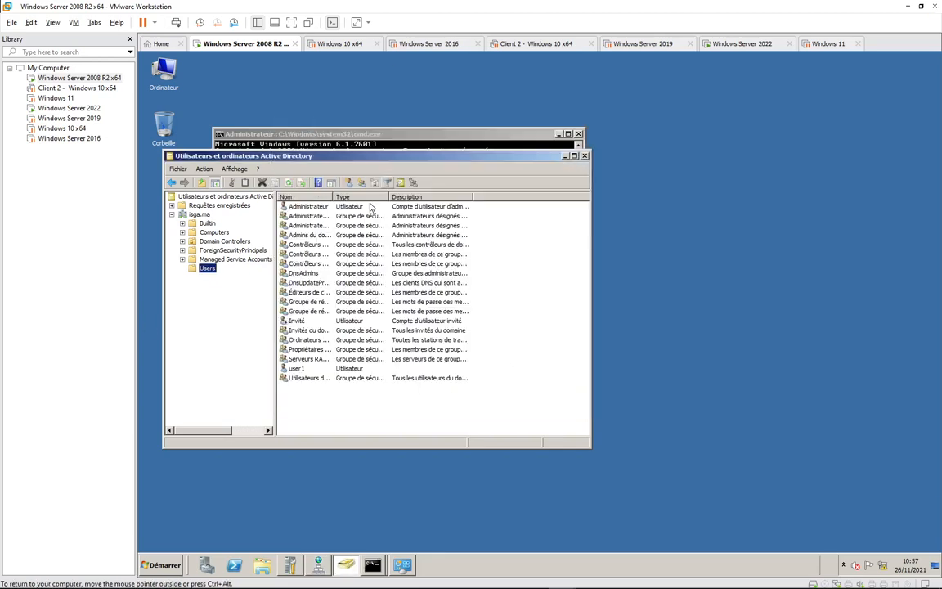
click(564, 156)
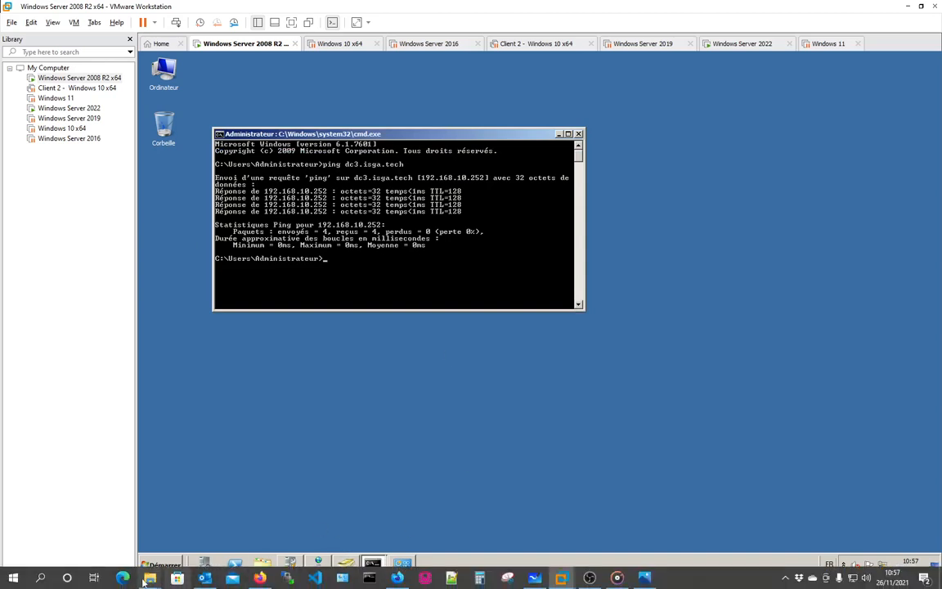
View TP13-Serveur DHCP.pdf from the Vidéos folder in Edge, then return to the 2008 R2 VM.
mouse_move(150, 578)
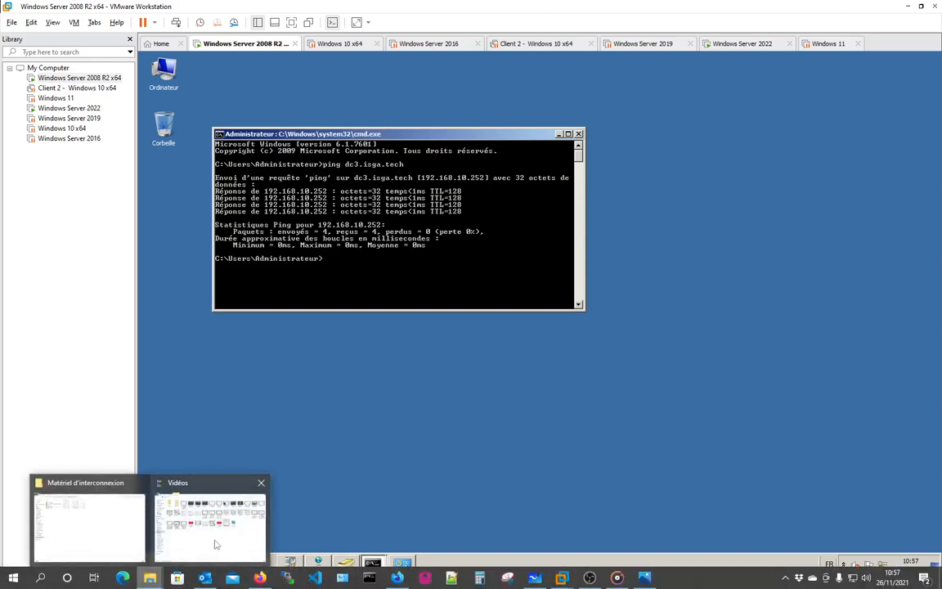
click(210, 515)
double_click(558, 270)
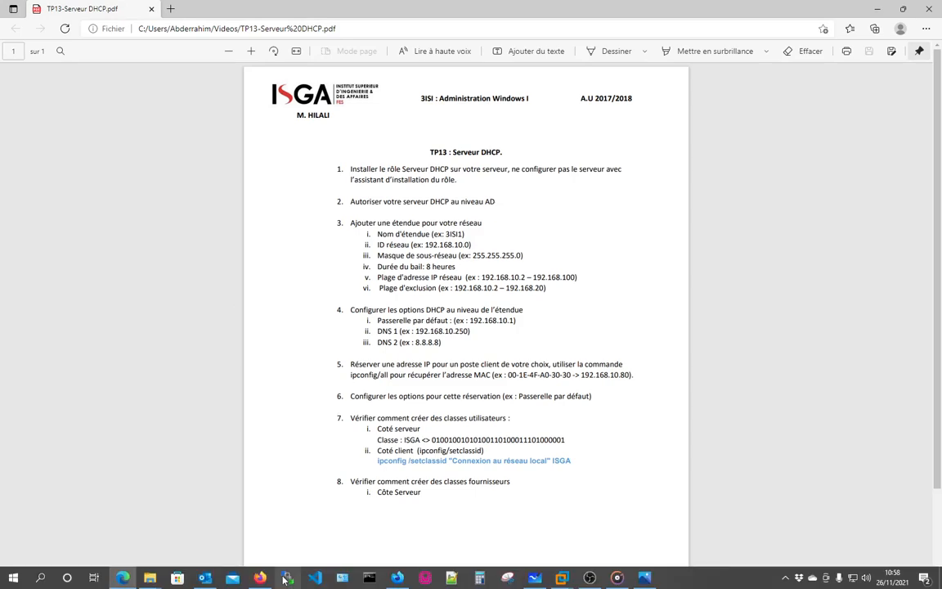
key(alt+Tab)
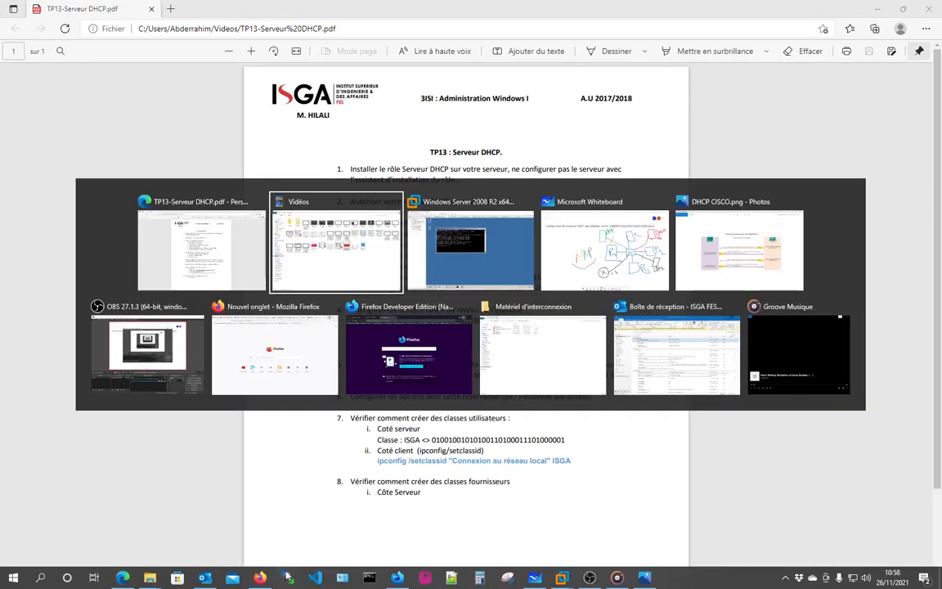
key(alt+Tab)
Open Server Manager, view the Rôles summary, and launch Ajouter des rôles.
click(161, 564)
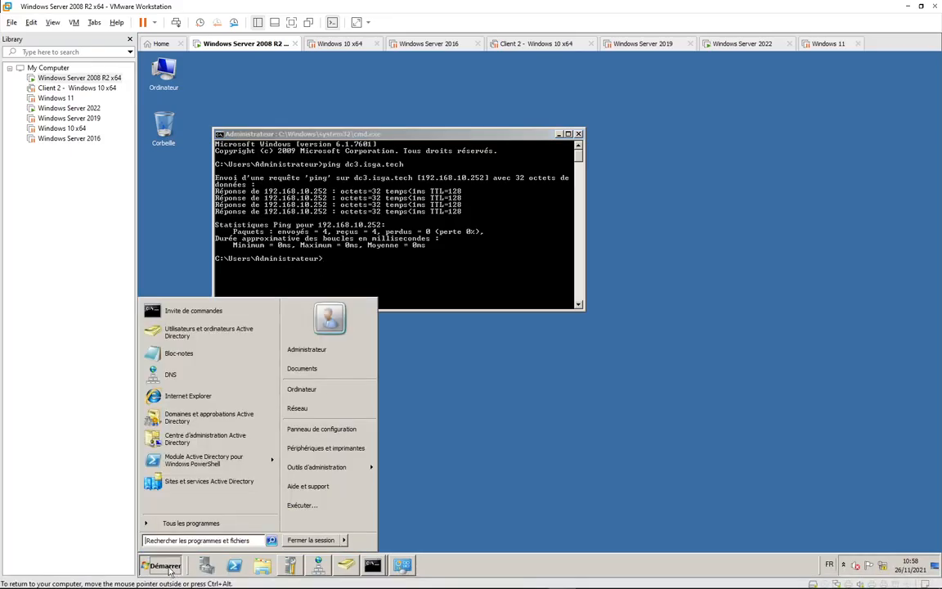
click(290, 567)
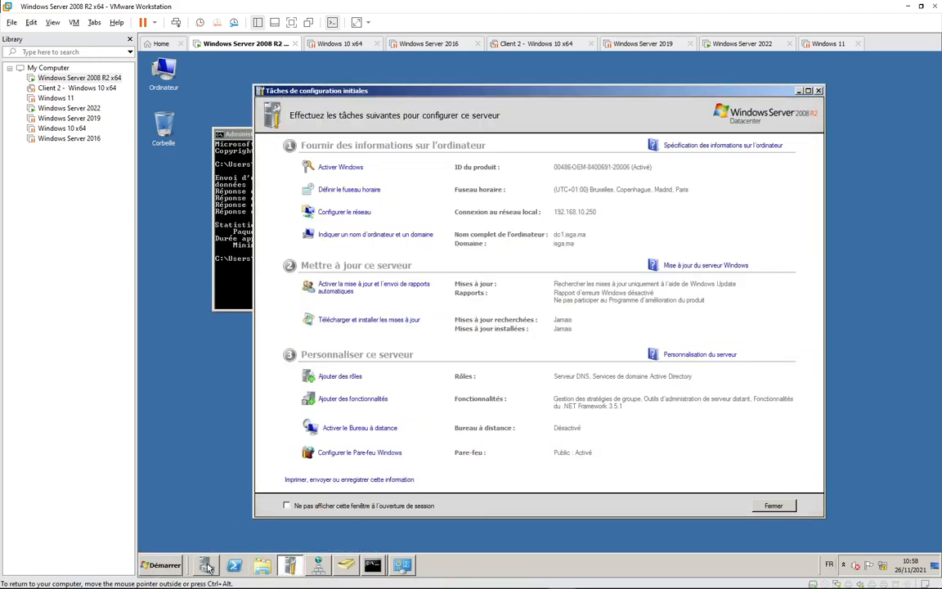
click(206, 564)
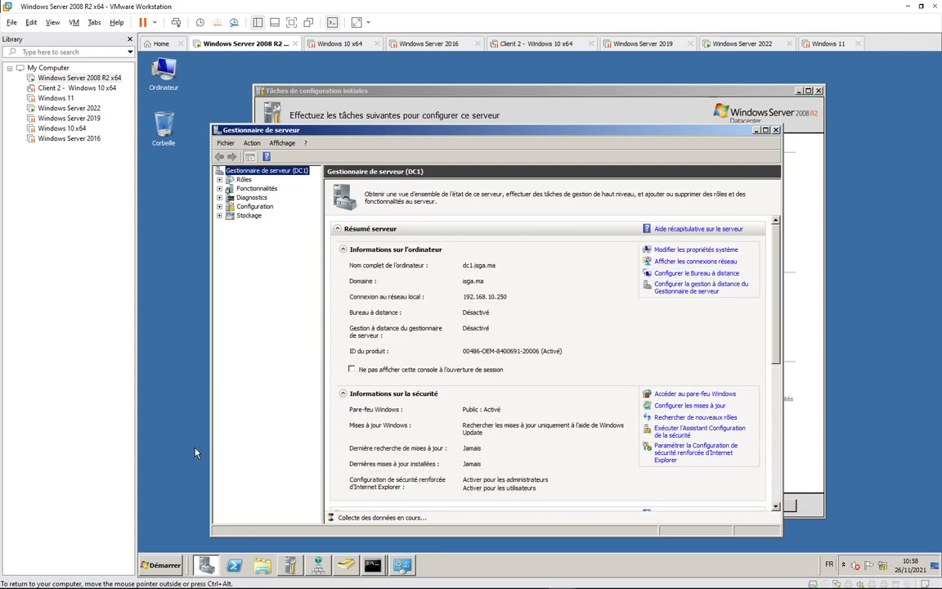
click(244, 180)
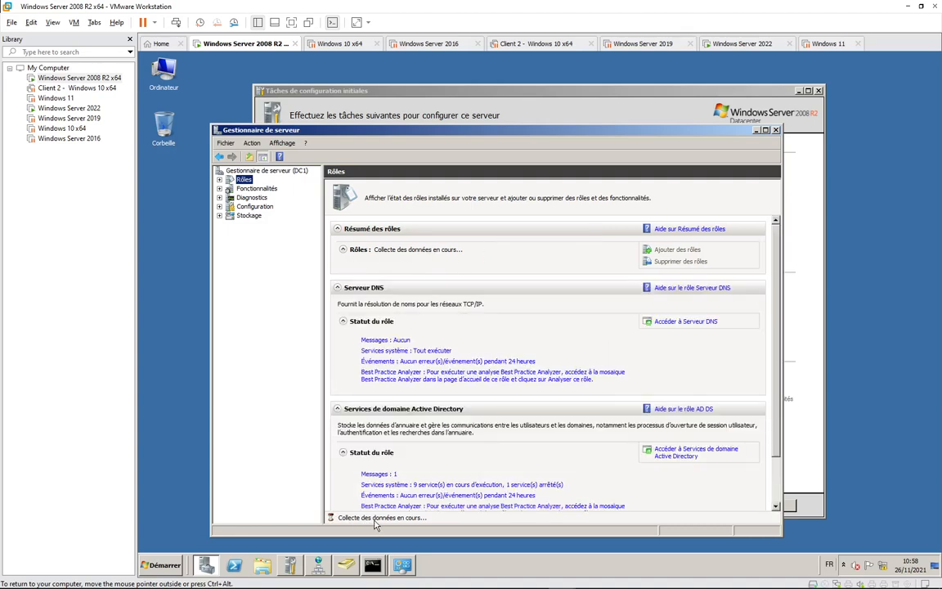
click(676, 248)
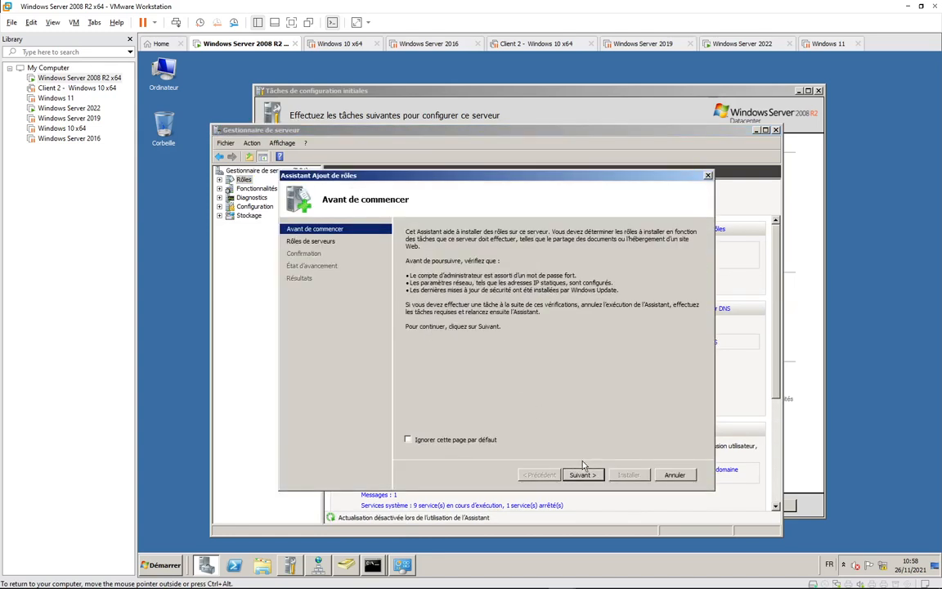
Tick Serveur DHCP and advance past the introduction and network bindings to the IPv4 DNS settings.
click(585, 475)
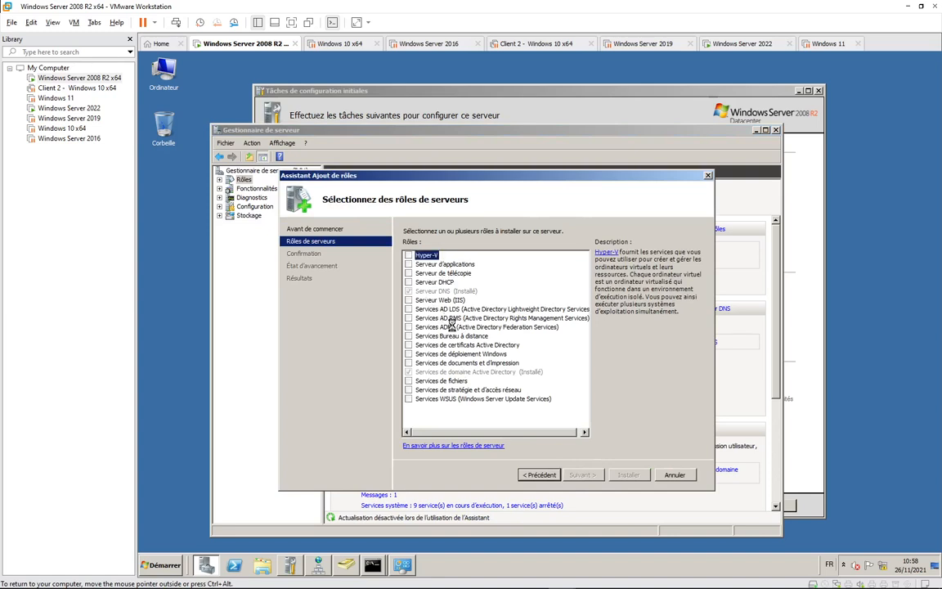
click(408, 282)
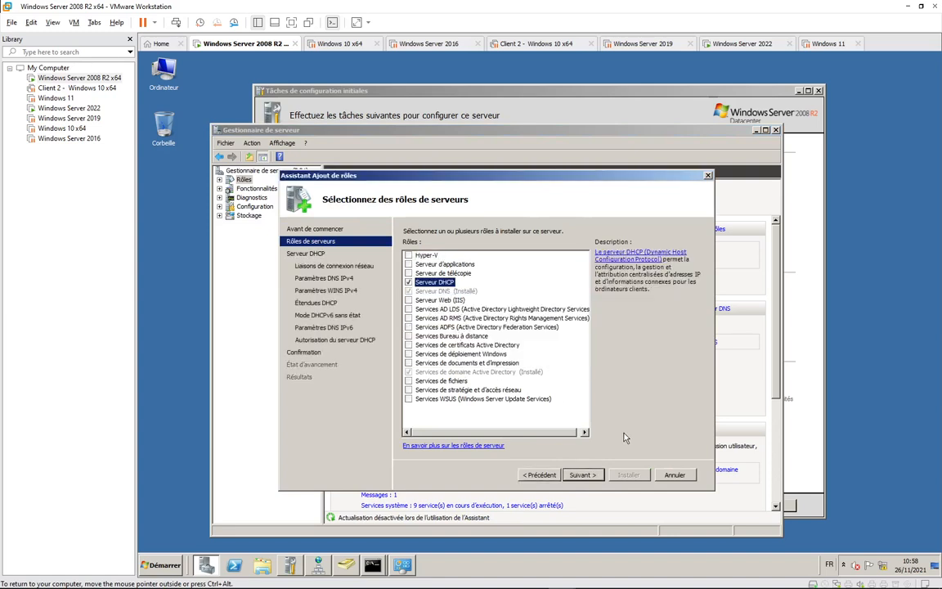
click(583, 475)
click(581, 475)
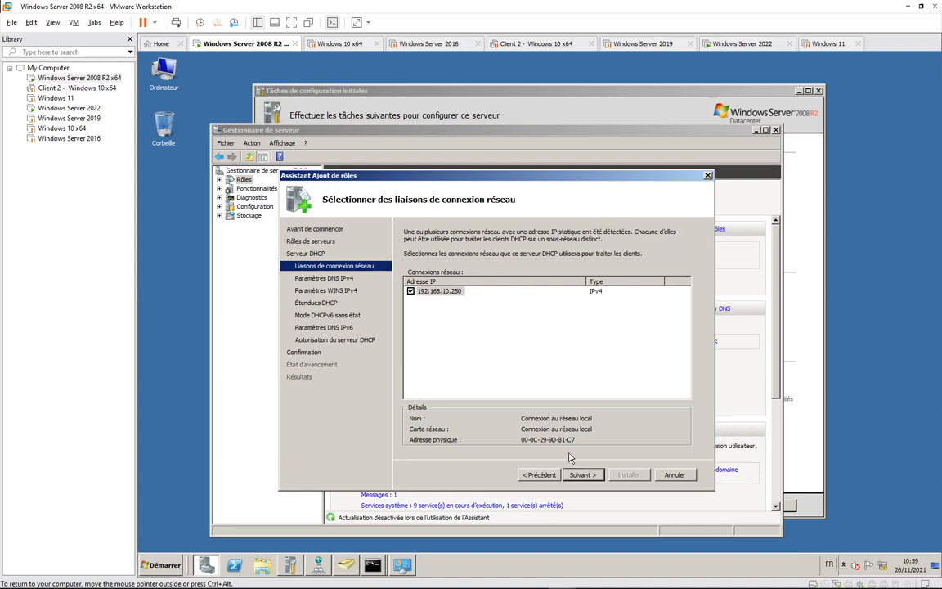
click(537, 475)
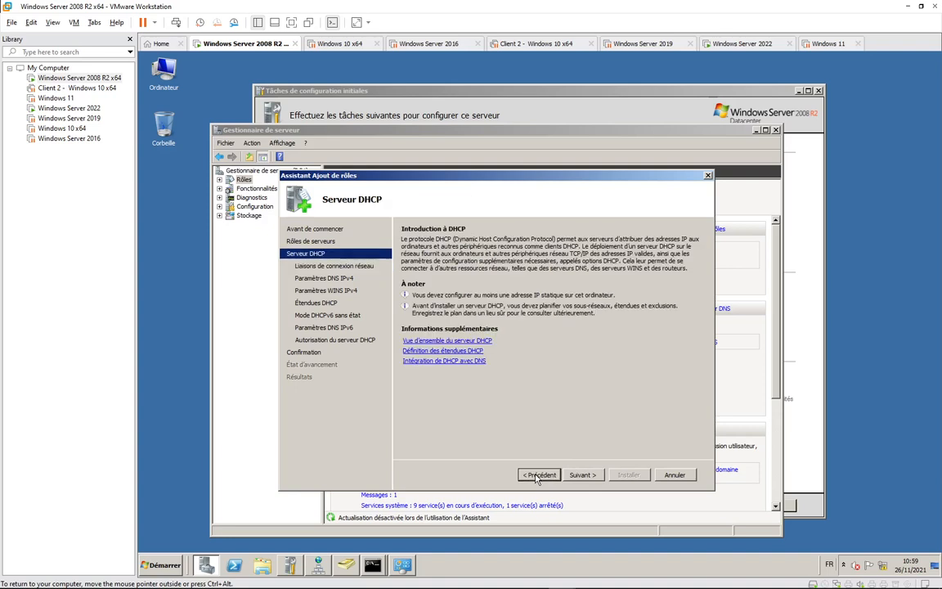
click(582, 476)
click(582, 478)
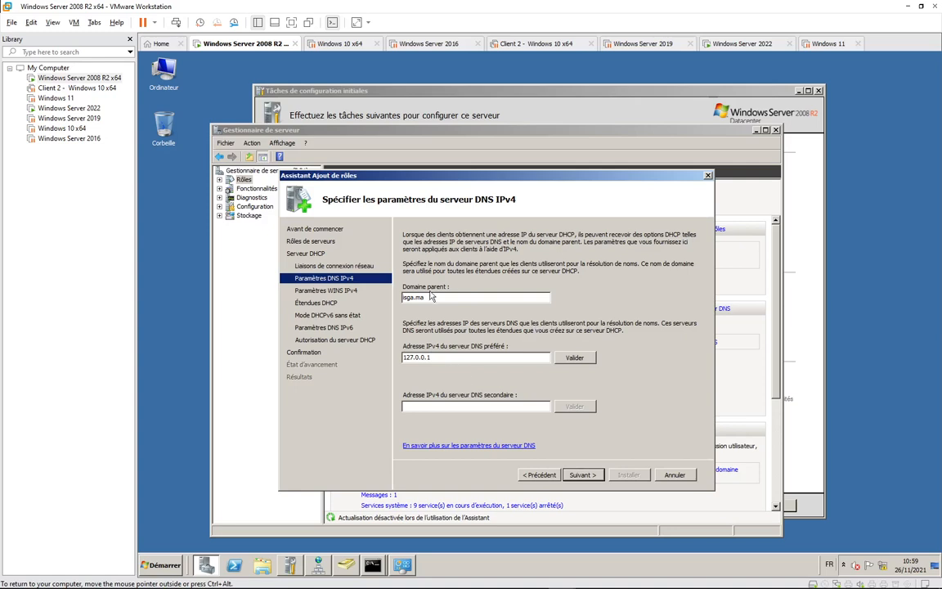
Replace the preferred DNS server 127.0.0.1 with 192.168.10.250 and validate it.
double_click(417, 357)
text(19)
click(583, 476)
click(579, 476)
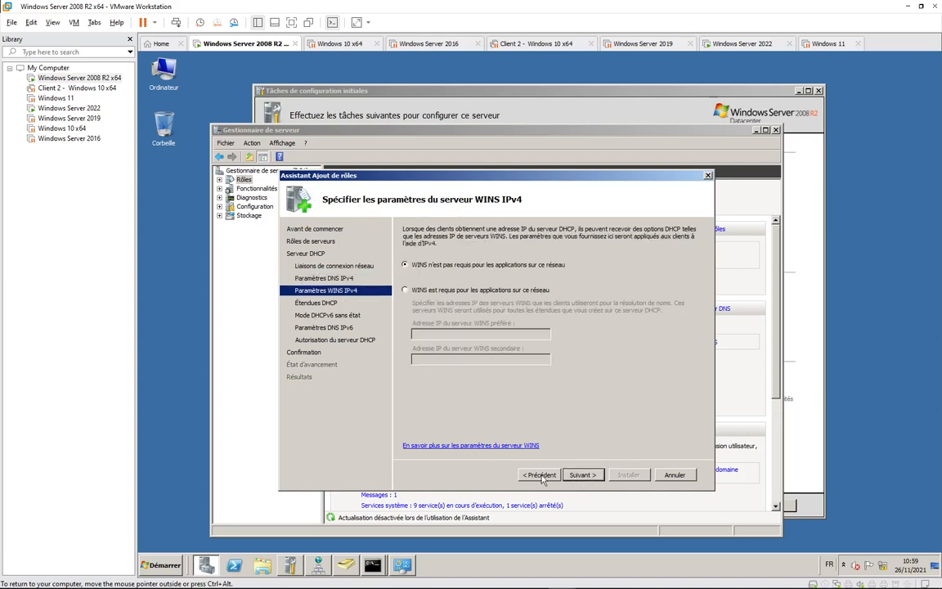
click(543, 478)
click(575, 359)
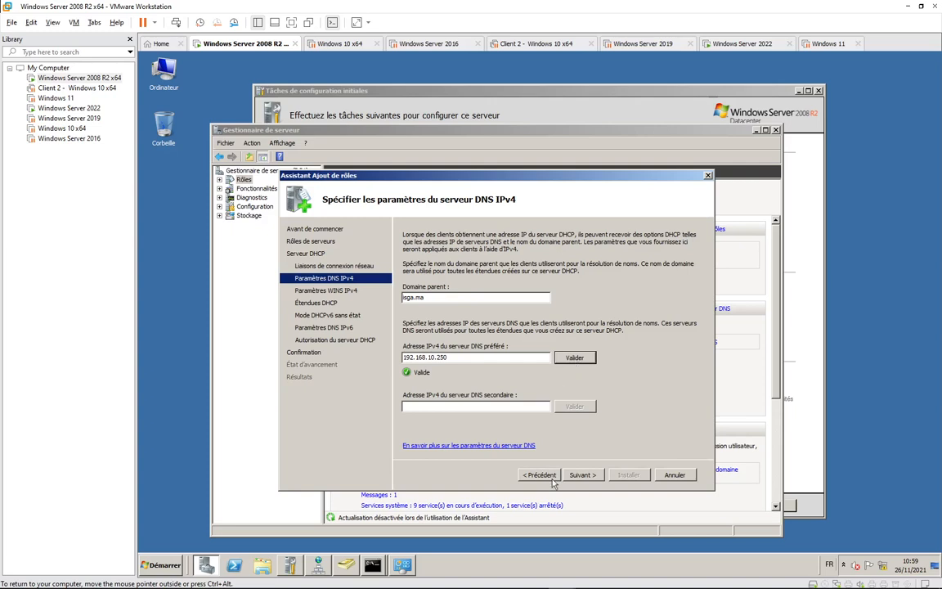
Skip the WINS and scope pages and disable stateless DHCPv6 mode, reaching DHCP authorization.
click(580, 474)
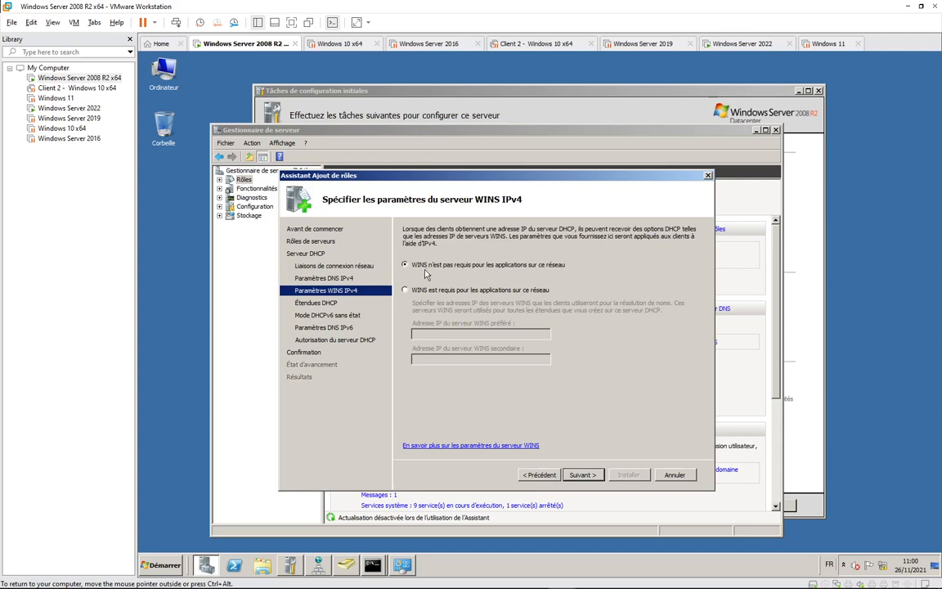
click(574, 474)
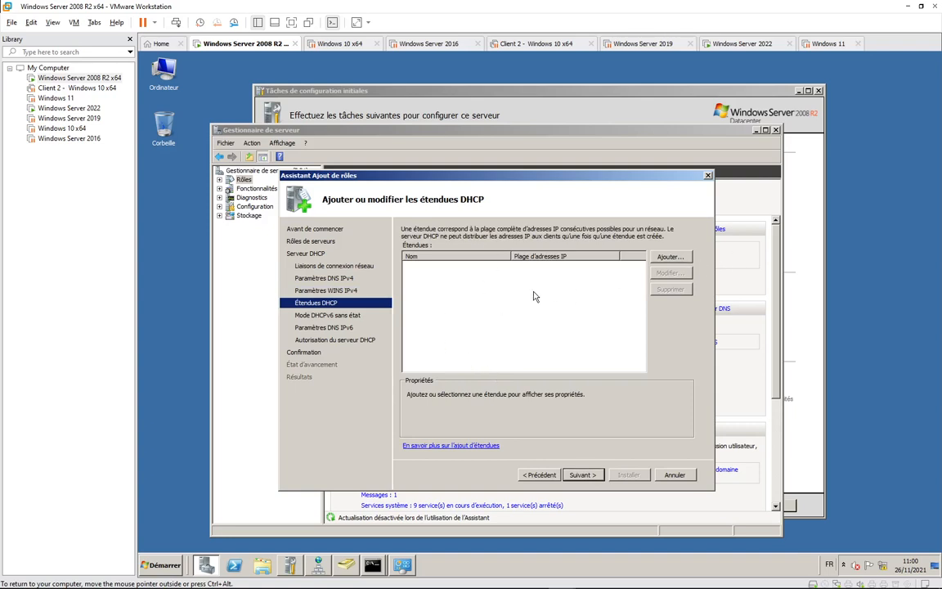
click(582, 475)
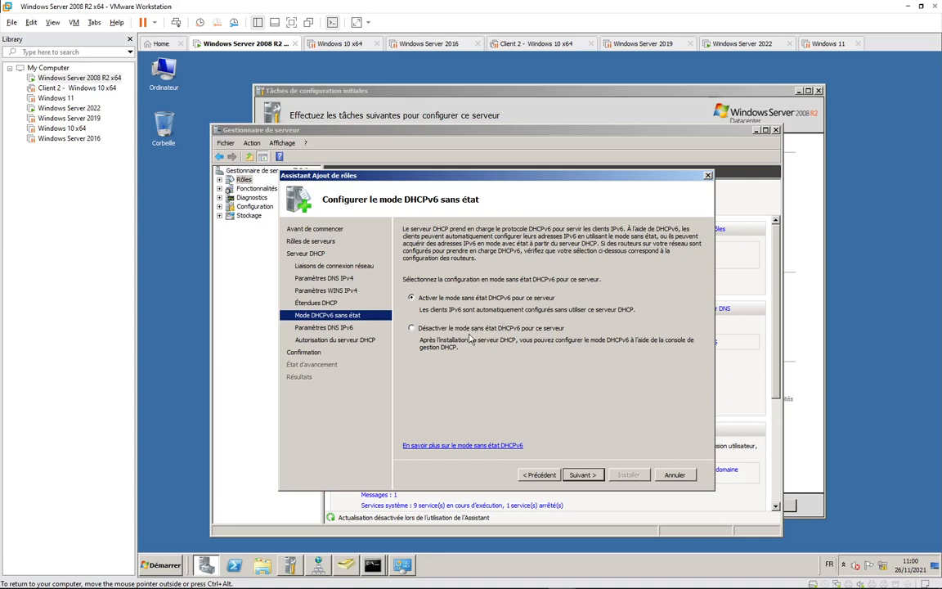
click(444, 331)
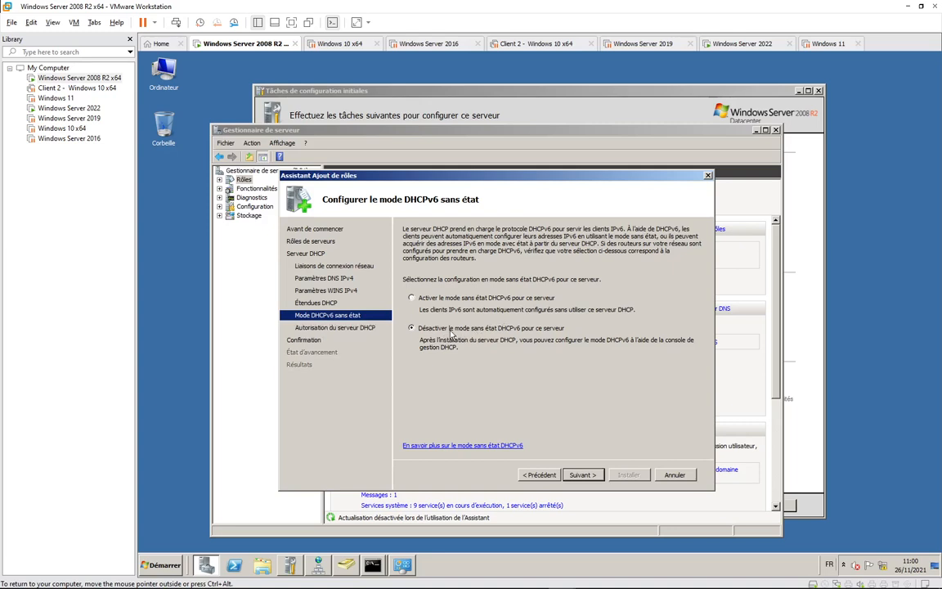
click(582, 475)
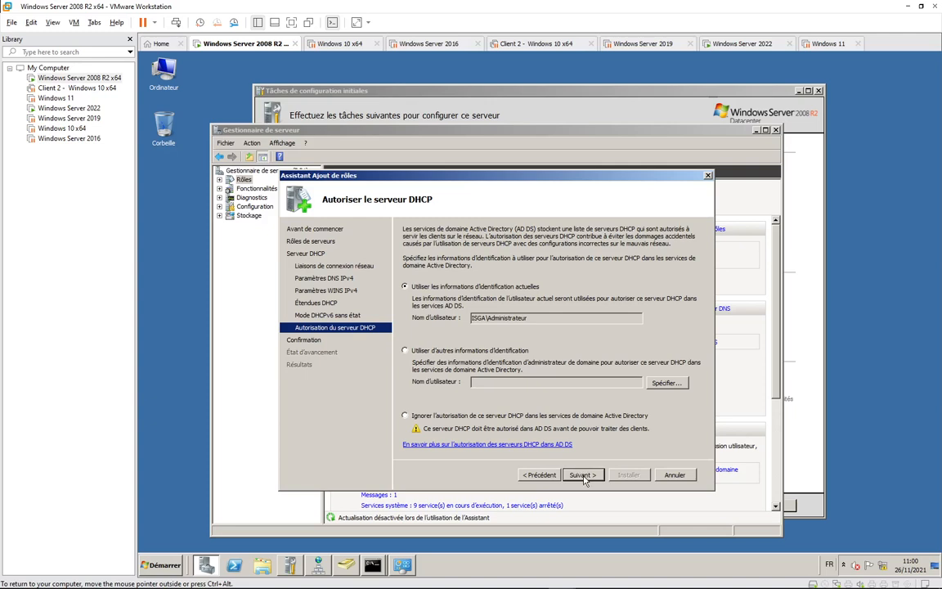
Confirm and install the DHCP Server role, then switch to the Windows 10 x64 VM.
click(583, 477)
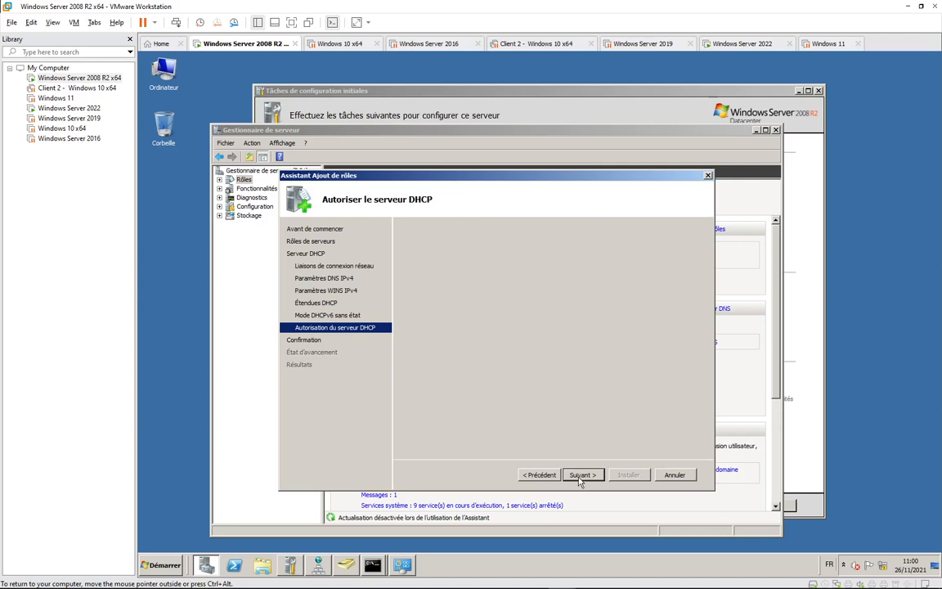
click(622, 478)
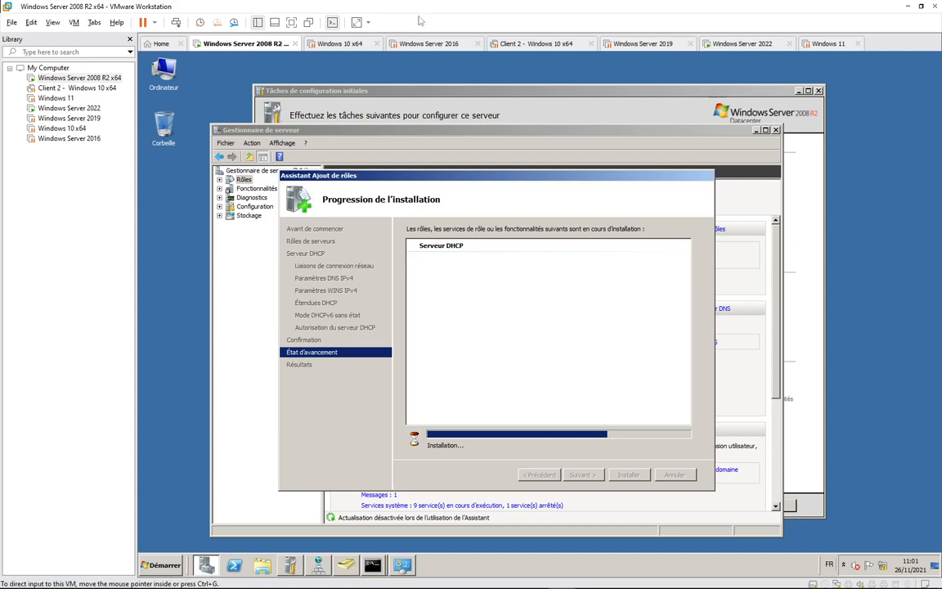
click(340, 45)
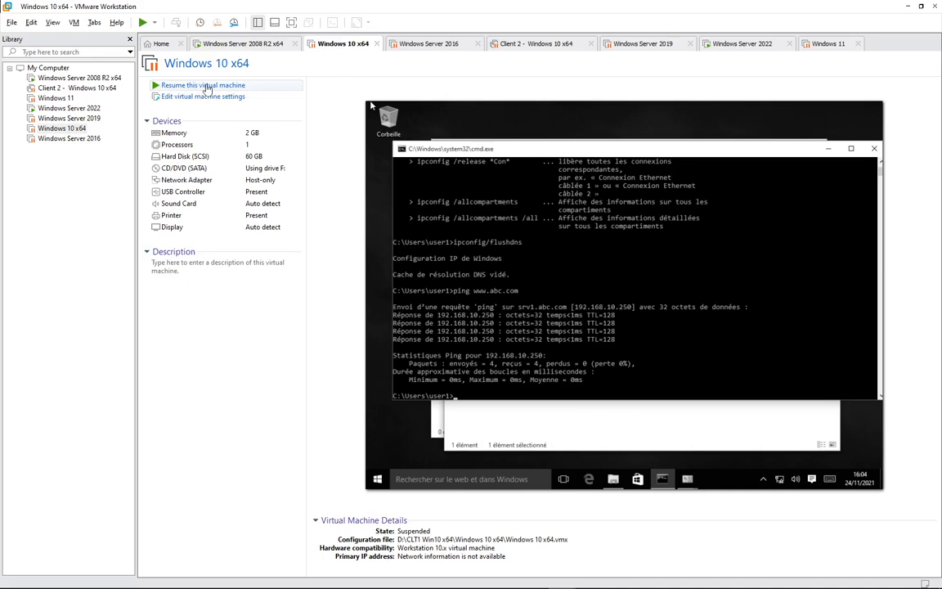
Resume the suspended Windows 10 x64 machine, then go back to the Windows Server 2008 R2 machine.
click(204, 86)
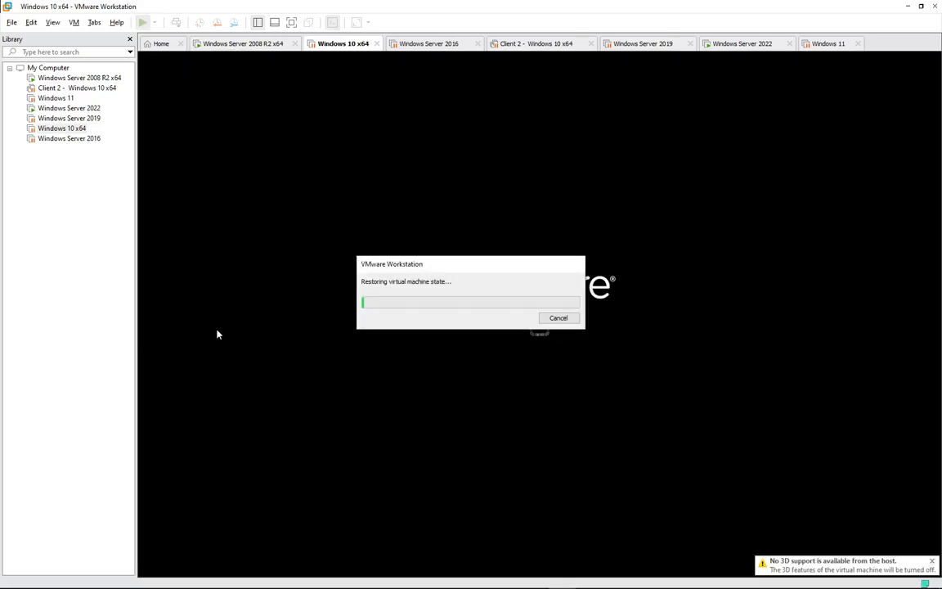
click(237, 44)
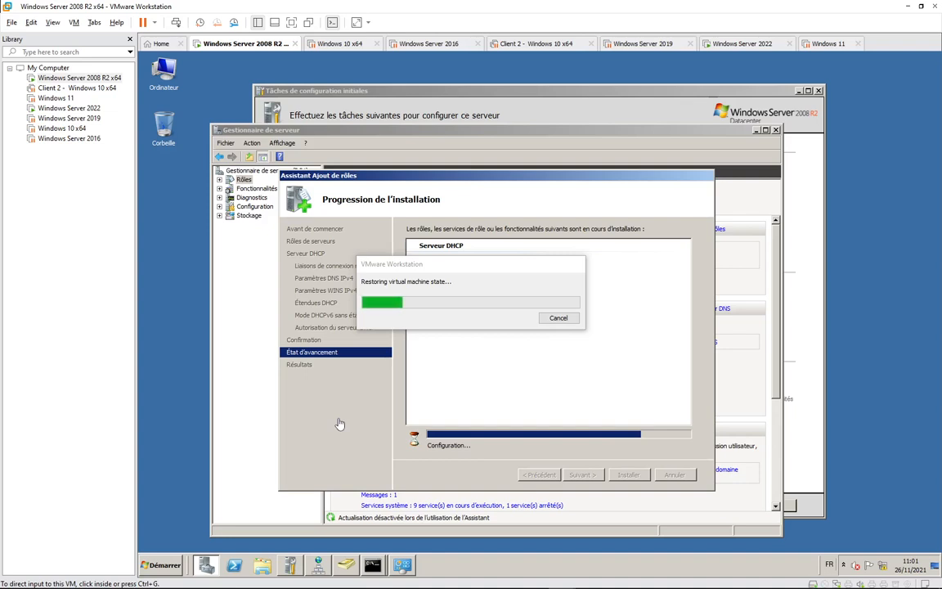
mouse_move(232, 582)
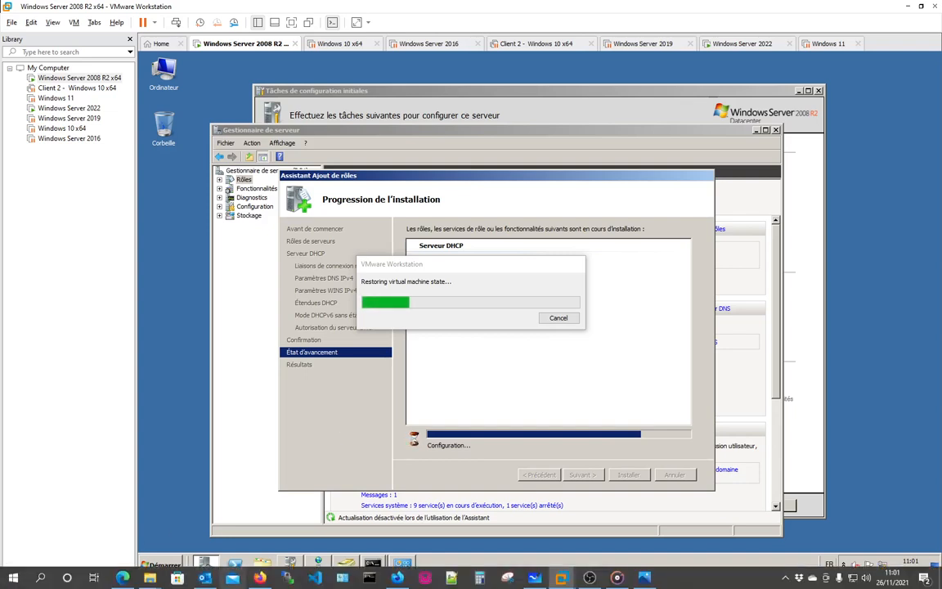
click(123, 578)
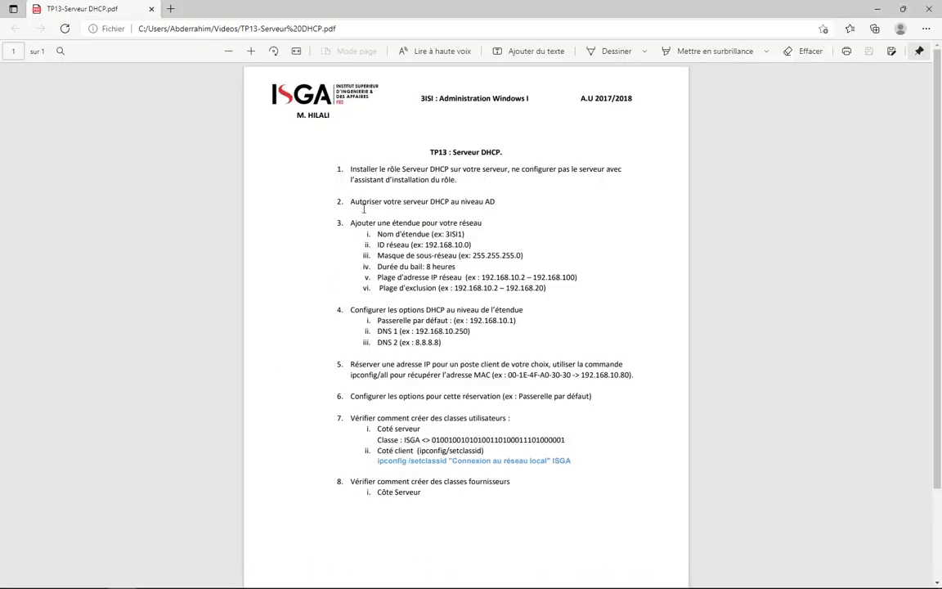
drag(354, 203, 494, 206)
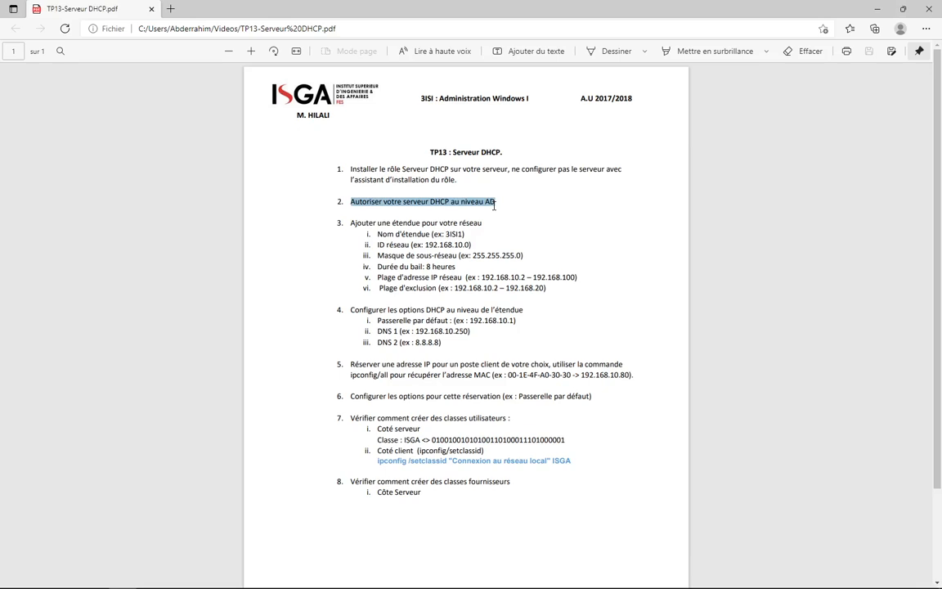
click(371, 206)
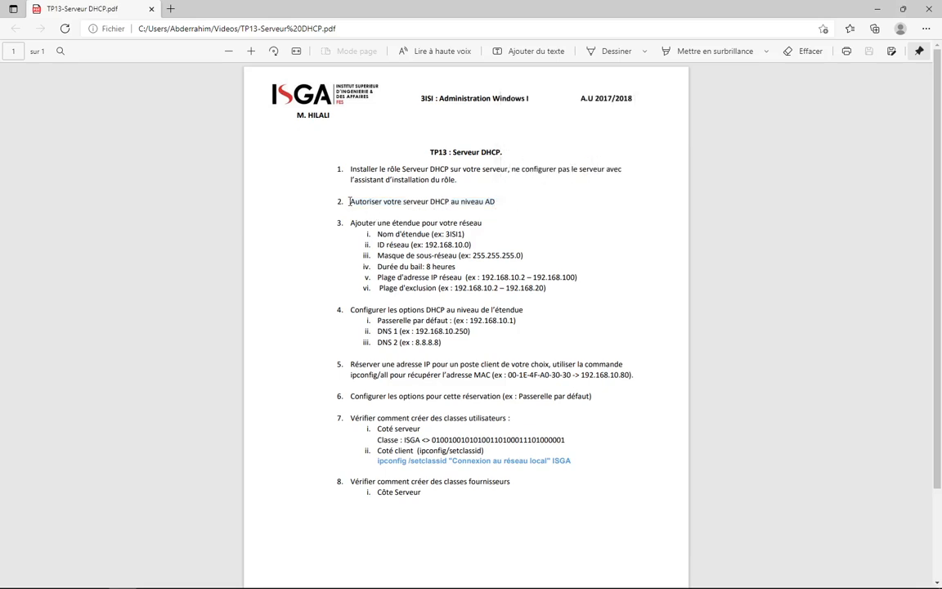
drag(350, 202, 496, 206)
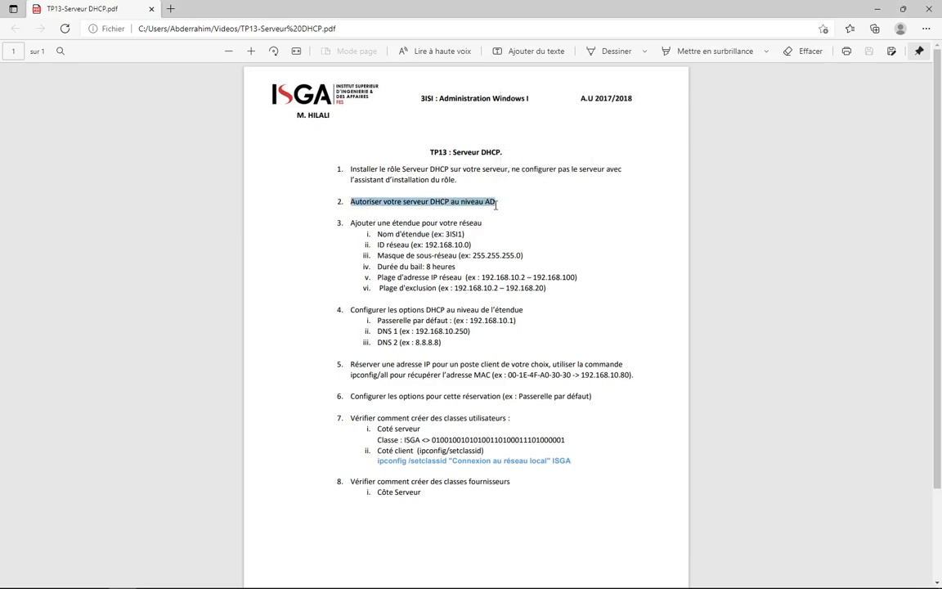
mouse_move(446, 586)
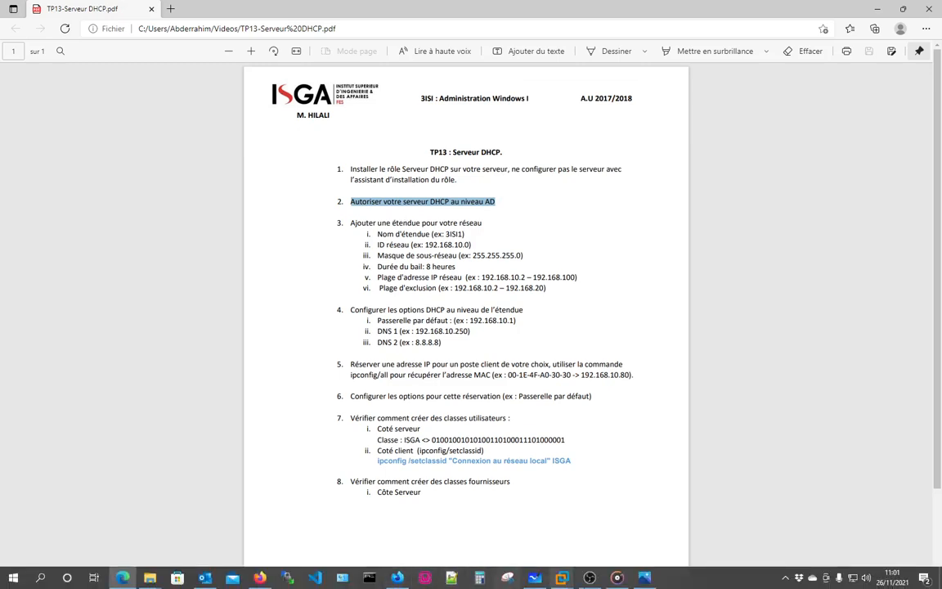
mouse_move(560, 580)
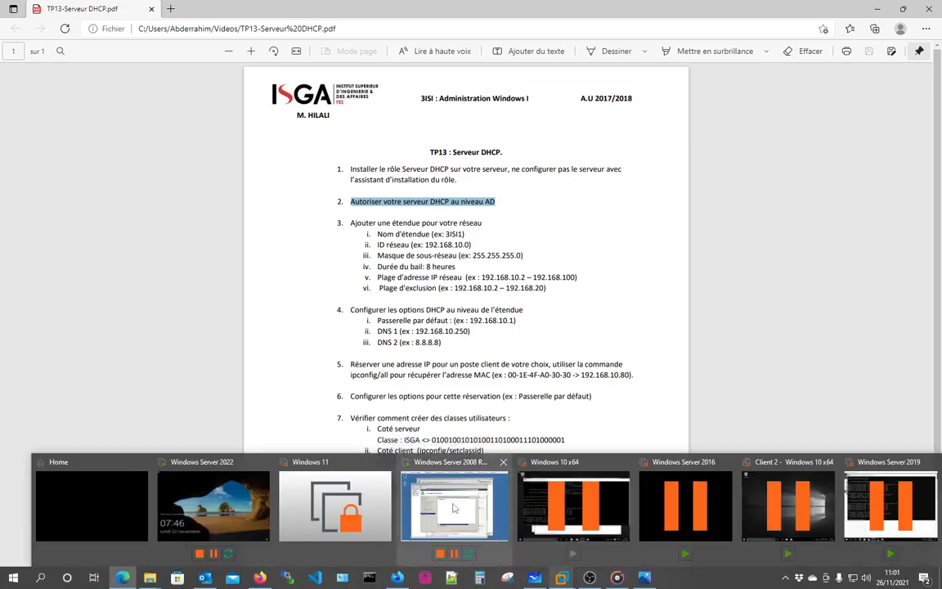
click(454, 507)
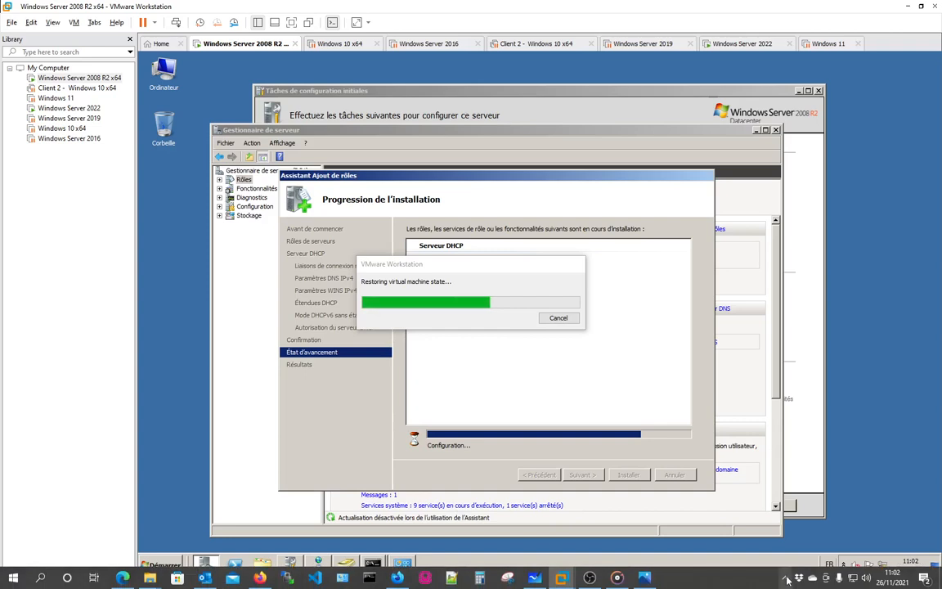
Glance at the Windows Server 2022 and Windows 10 x64 machines, then return to Windows Server 2008 R2.
click(787, 580)
click(728, 578)
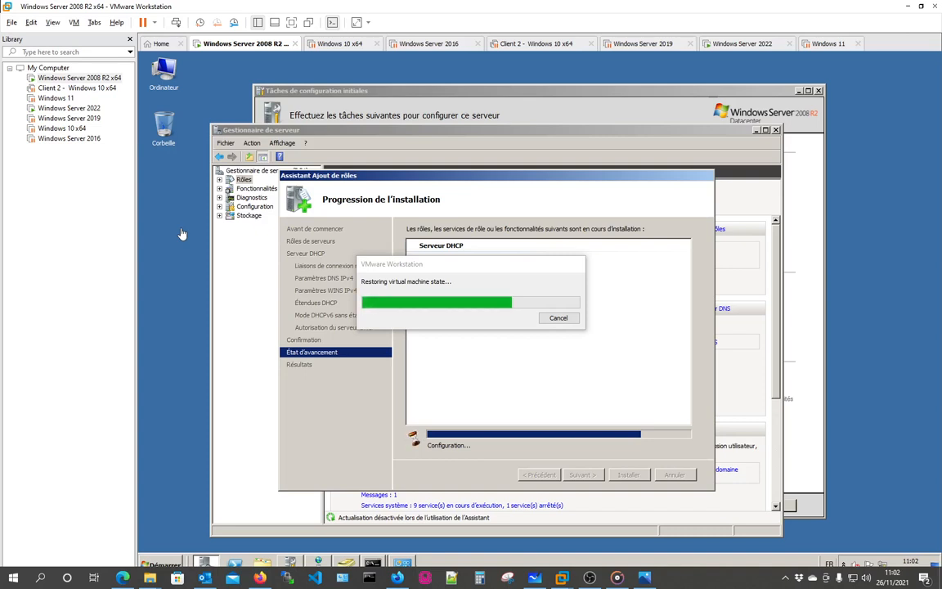
click(734, 43)
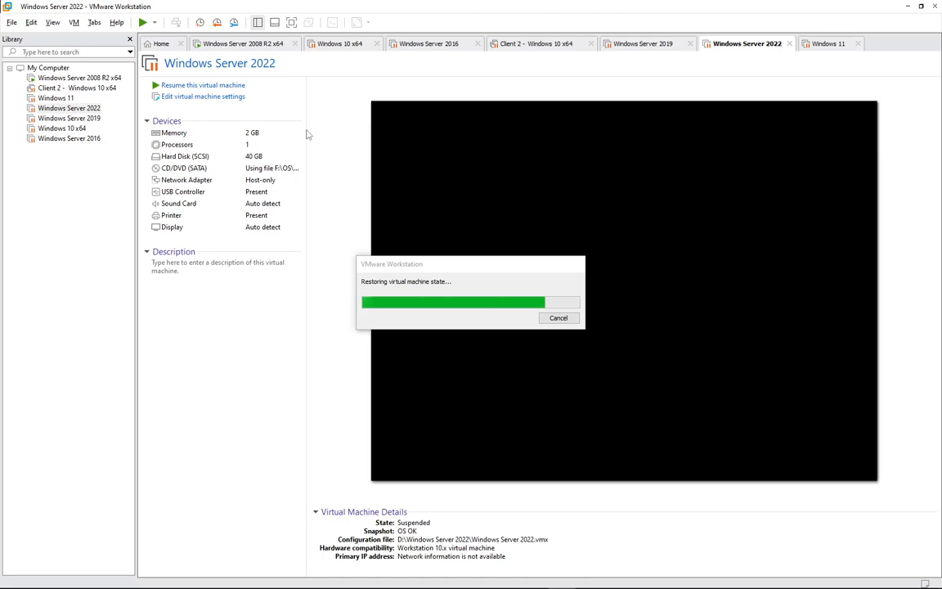
click(335, 45)
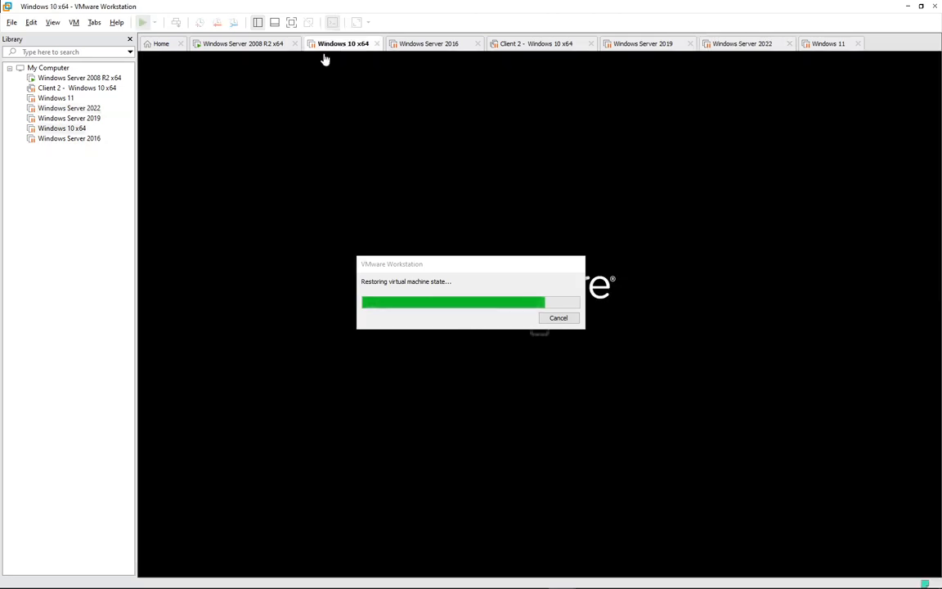
click(221, 45)
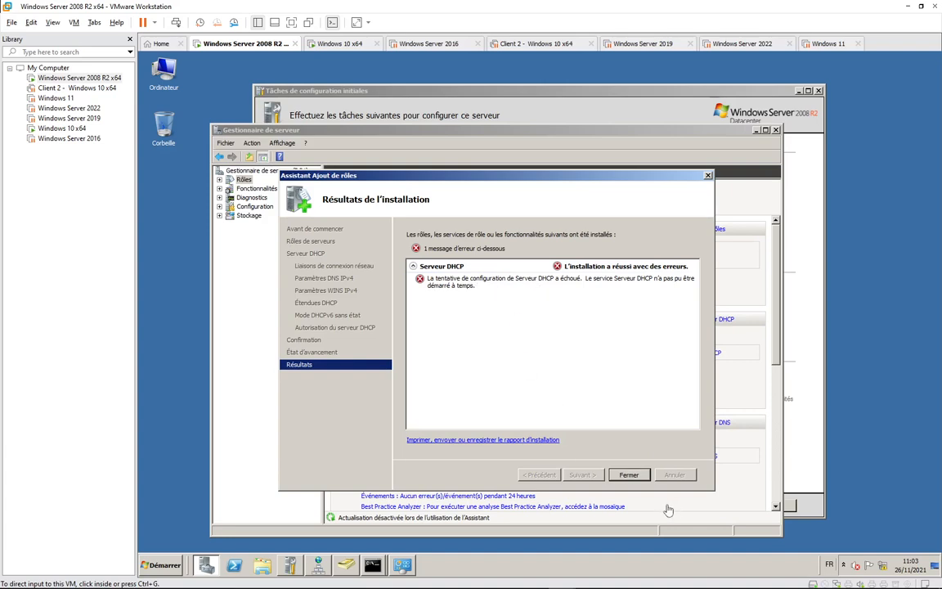
Close the DHCP installation results in the Add Roles wizard and open the server's Démarrer menu.
click(631, 483)
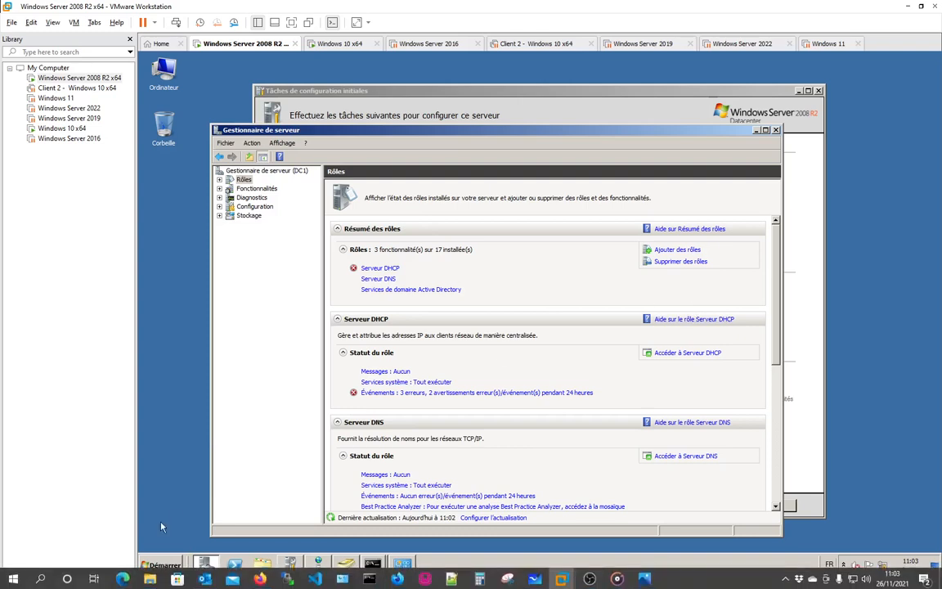
click(161, 570)
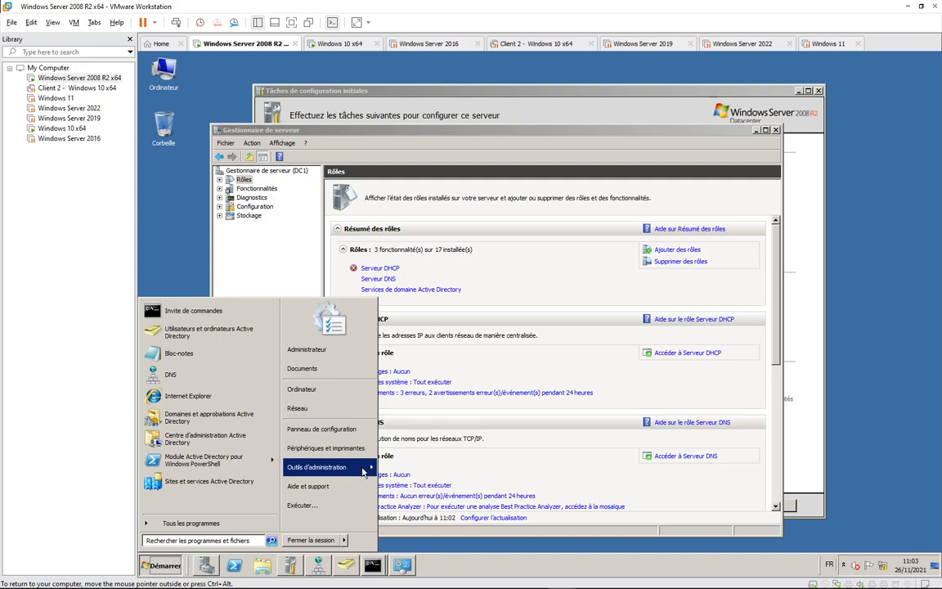
Switch between the Windows 10 client and the 2008 R2 server until the server's Roles page redraws.
click(335, 44)
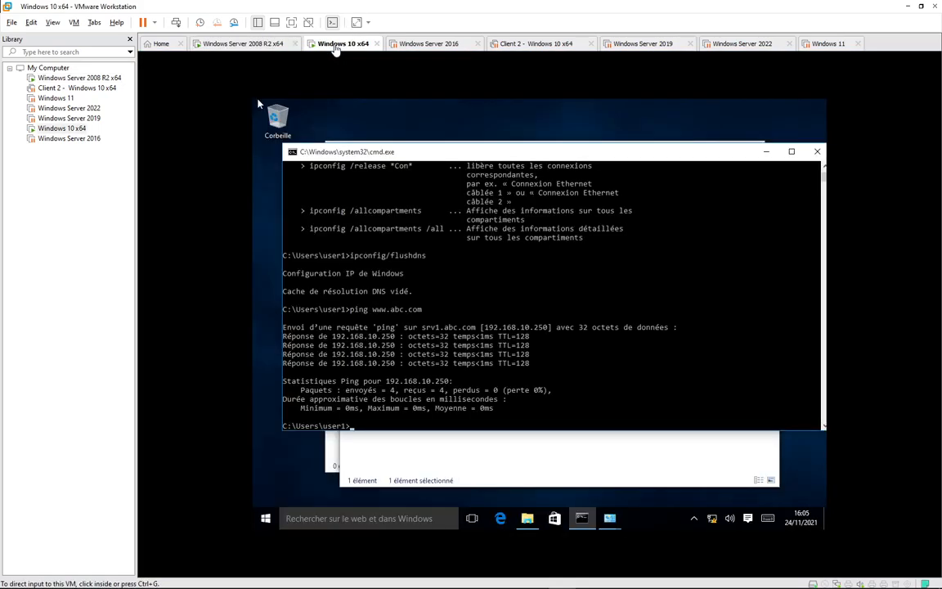
click(245, 44)
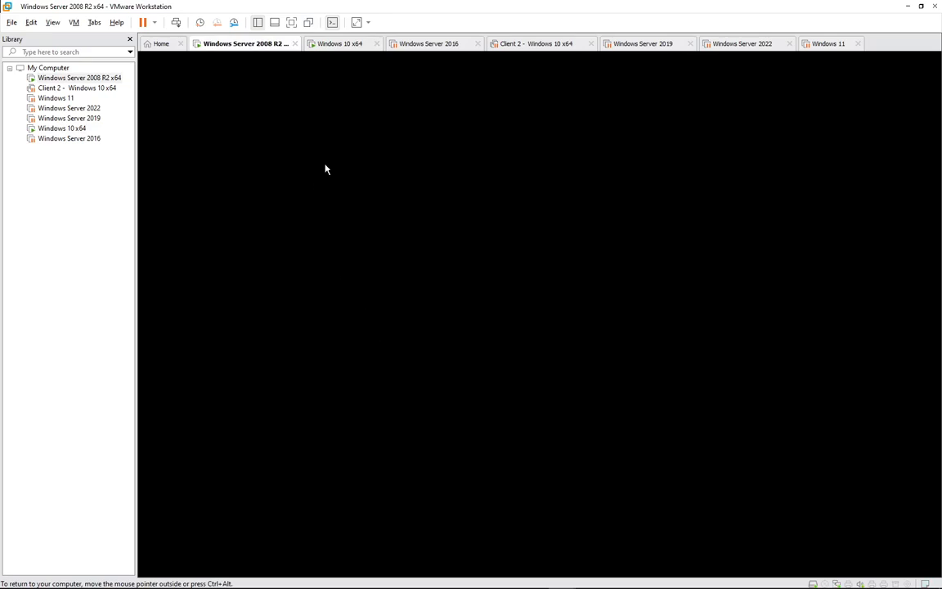
click(335, 46)
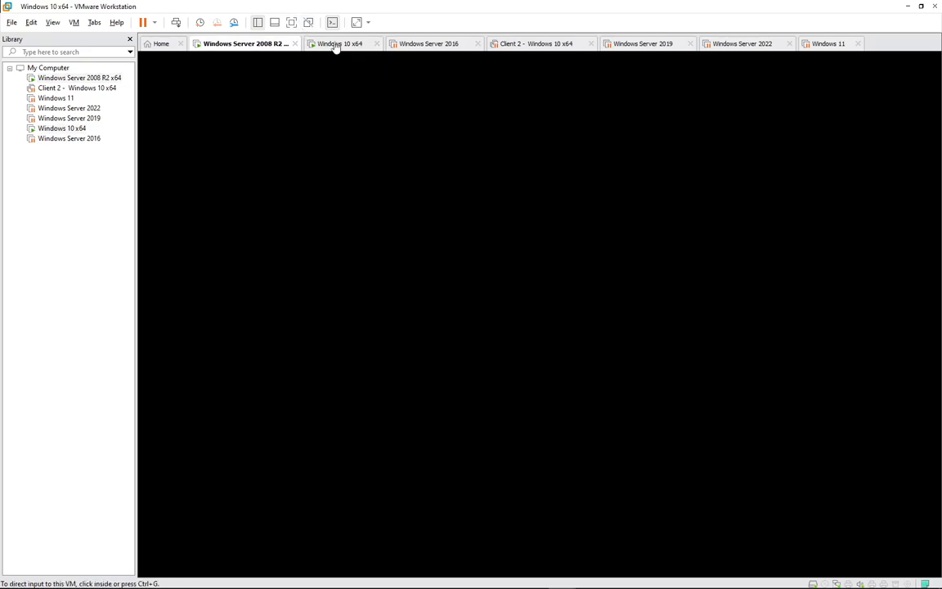
click(242, 45)
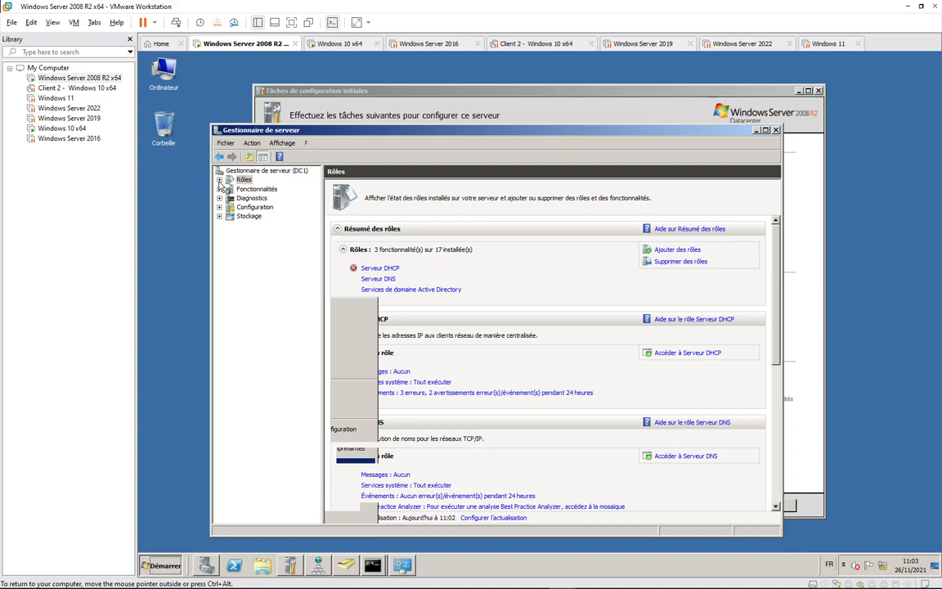
Expand Rôles in Server Manager, then view and close the VM's hardware Settings dialog.
click(219, 181)
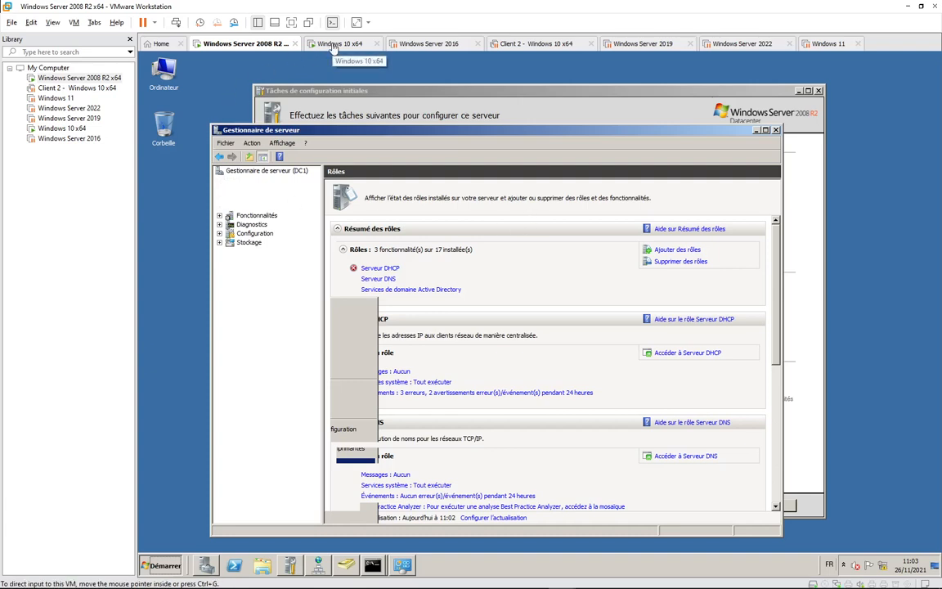
click(80, 27)
click(123, 163)
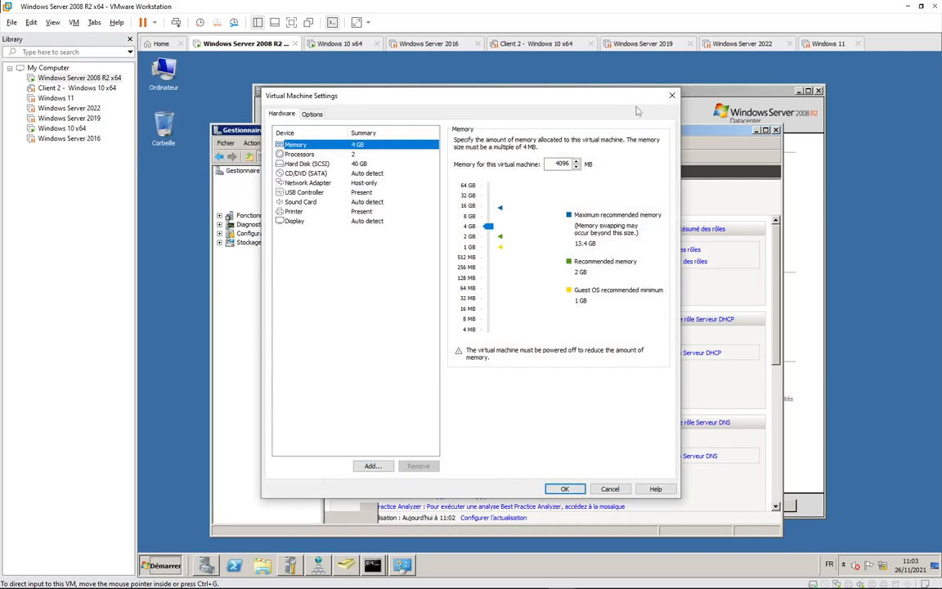
click(672, 97)
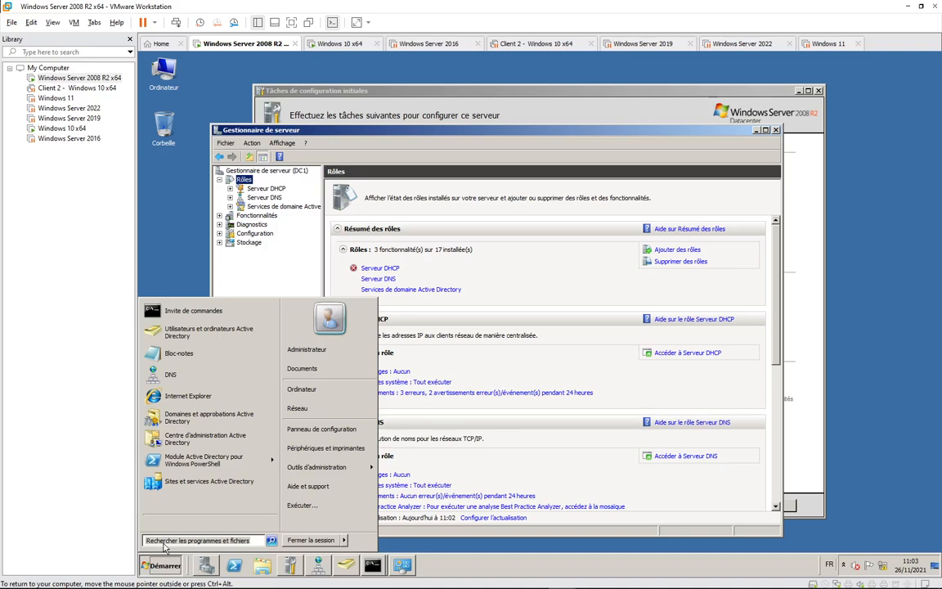
Run ipconfig in the Windows 10 client's command prompt to check its IPv4 address.
click(310, 45)
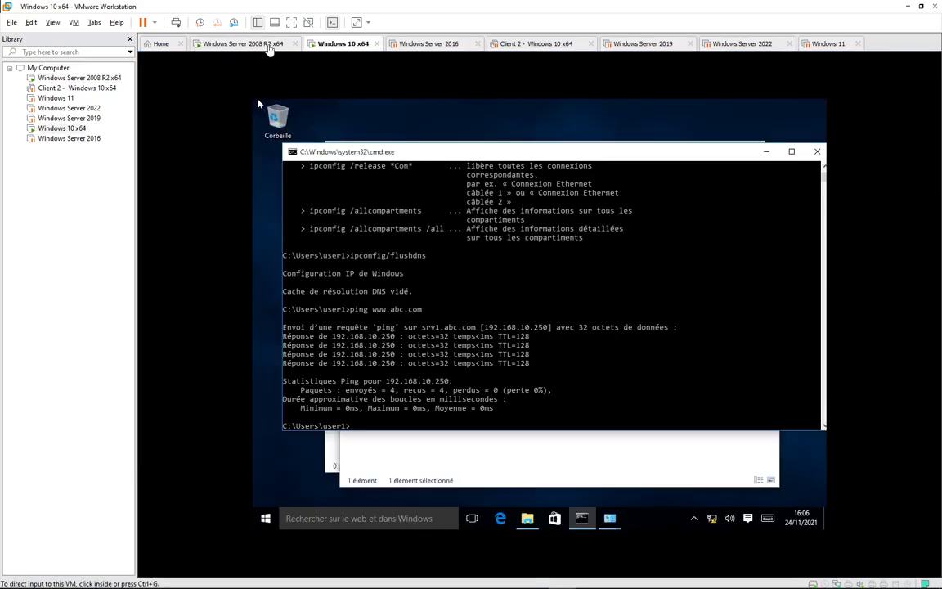
click(269, 45)
click(340, 46)
click(368, 426)
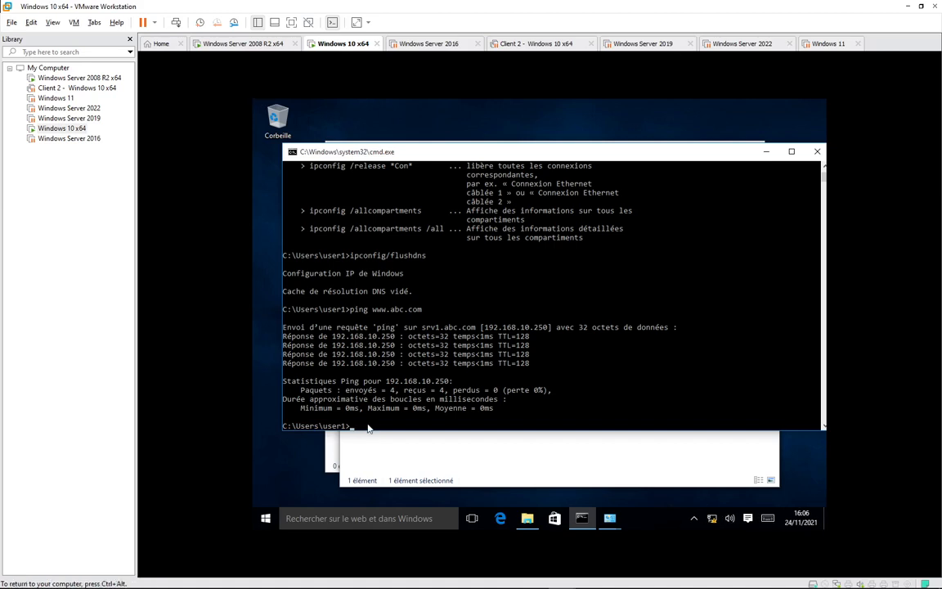
text(ipconfig)
key(Return)
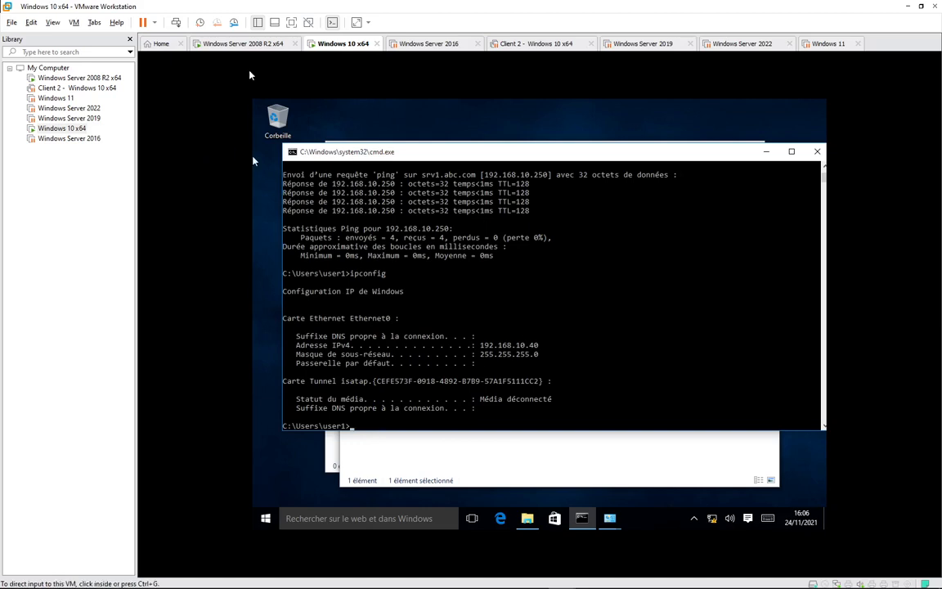
Check the Windows Server 2008 R2 console briefly, then return to the Windows 10 client.
click(247, 44)
click(357, 336)
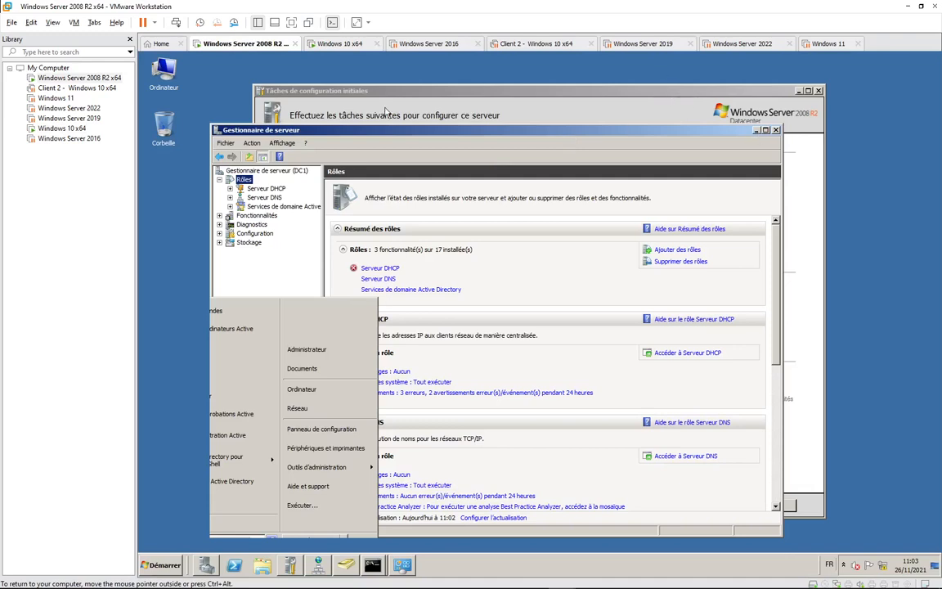
mouse_move(234, 566)
click(331, 43)
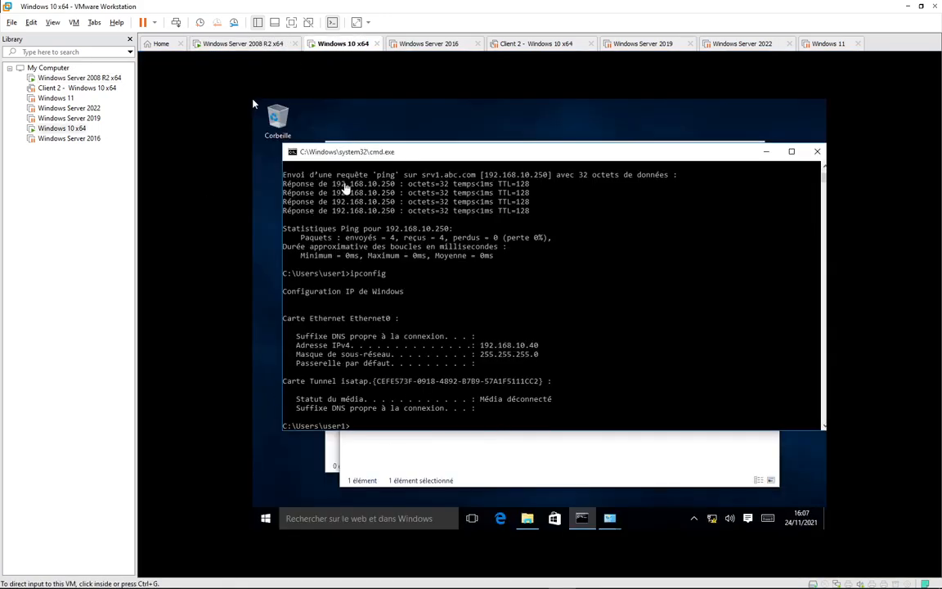
click(254, 104)
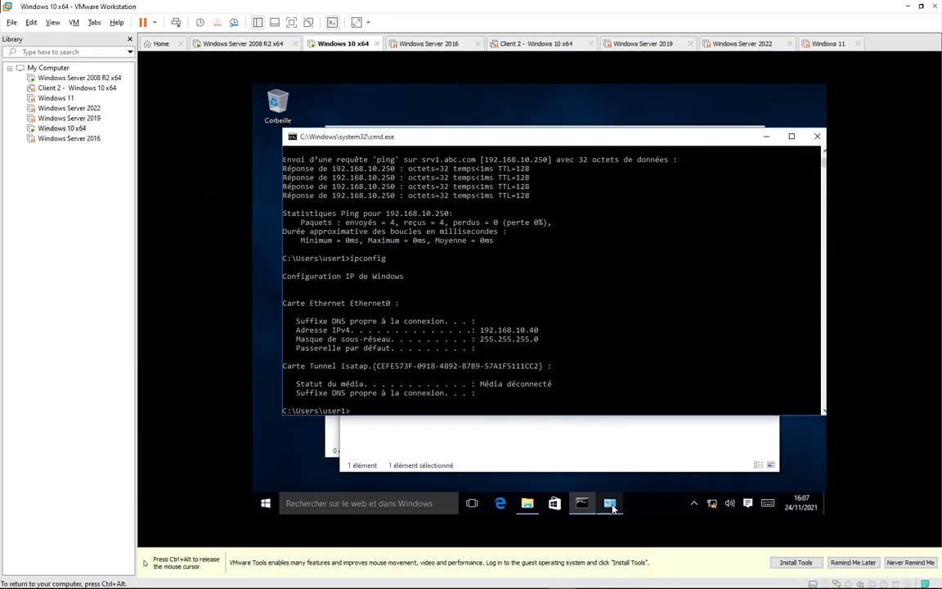
On the Windows 10 client, open Ethernet0's Propriétés from the Connexions réseau window.
click(610, 503)
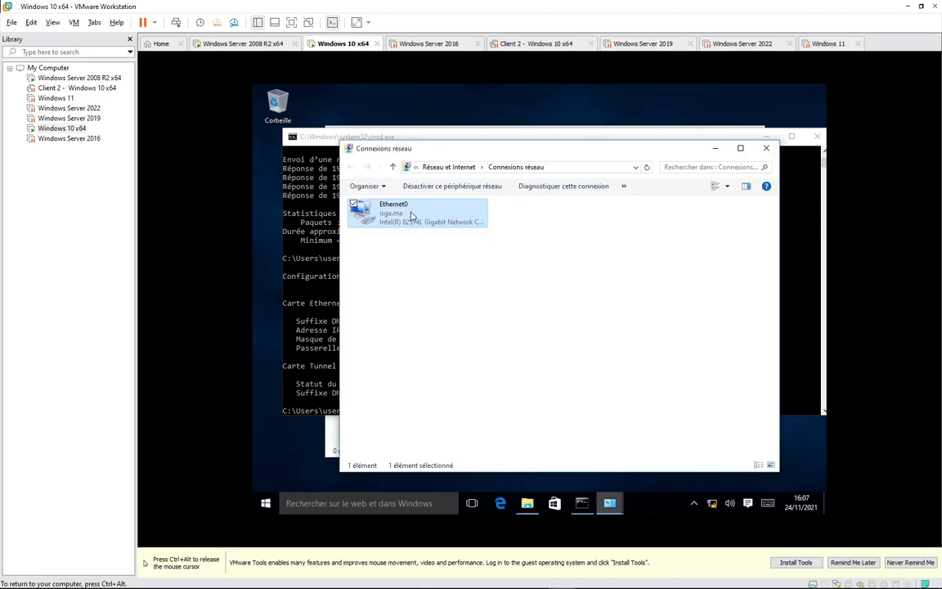
right_click(408, 216)
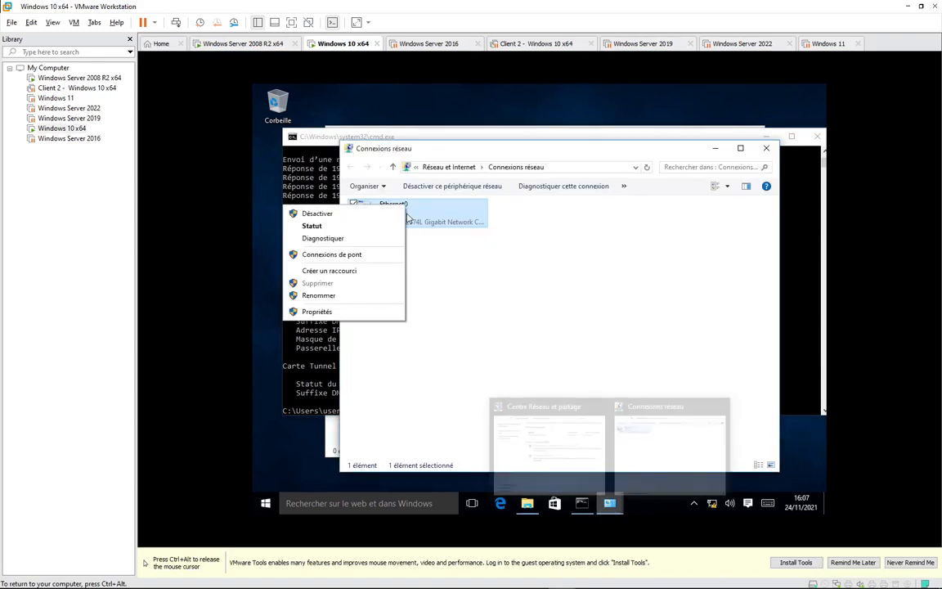
click(331, 313)
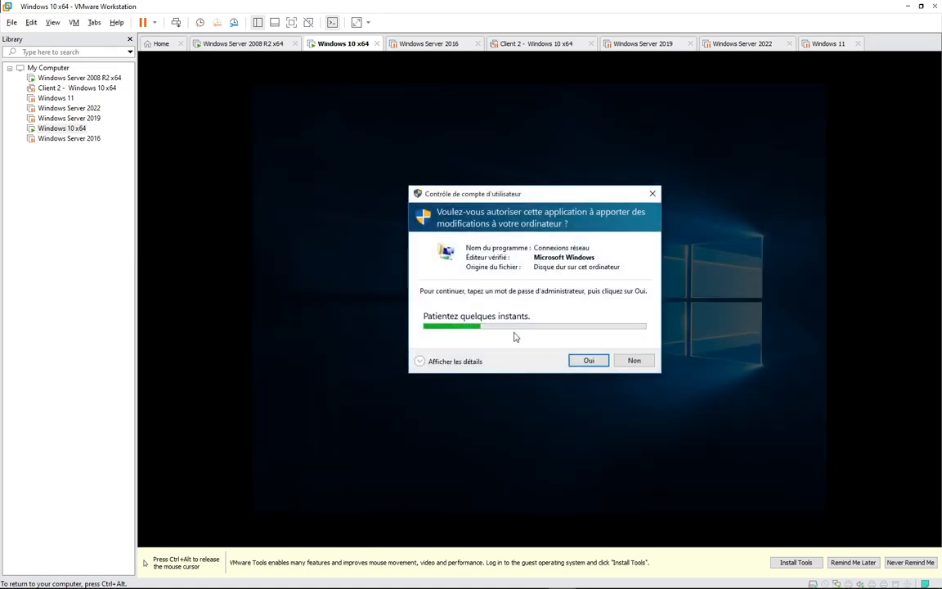
Release input and switch between the 2008 R2 server and Windows 10 client machines.
key(ctrl+alt)
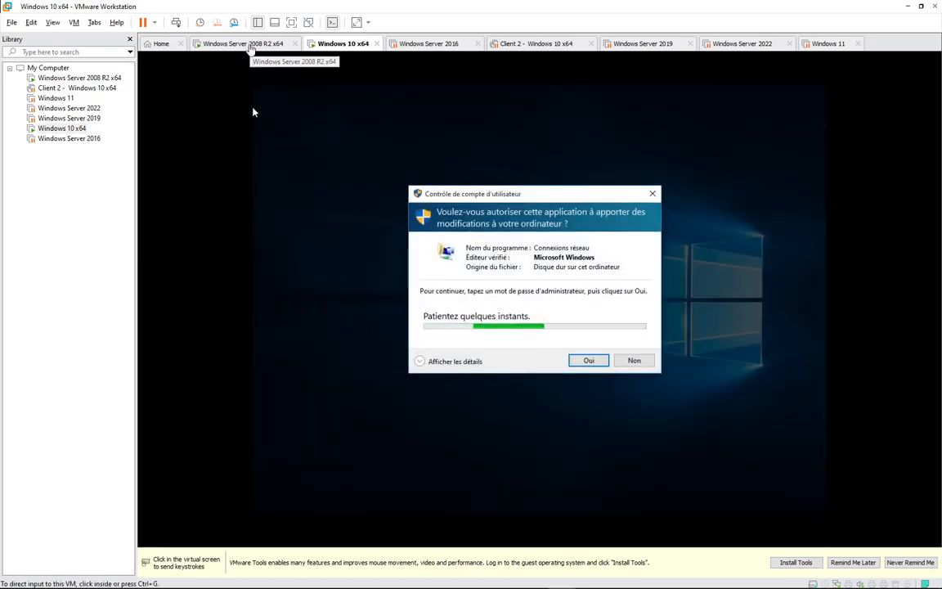
click(255, 44)
click(351, 45)
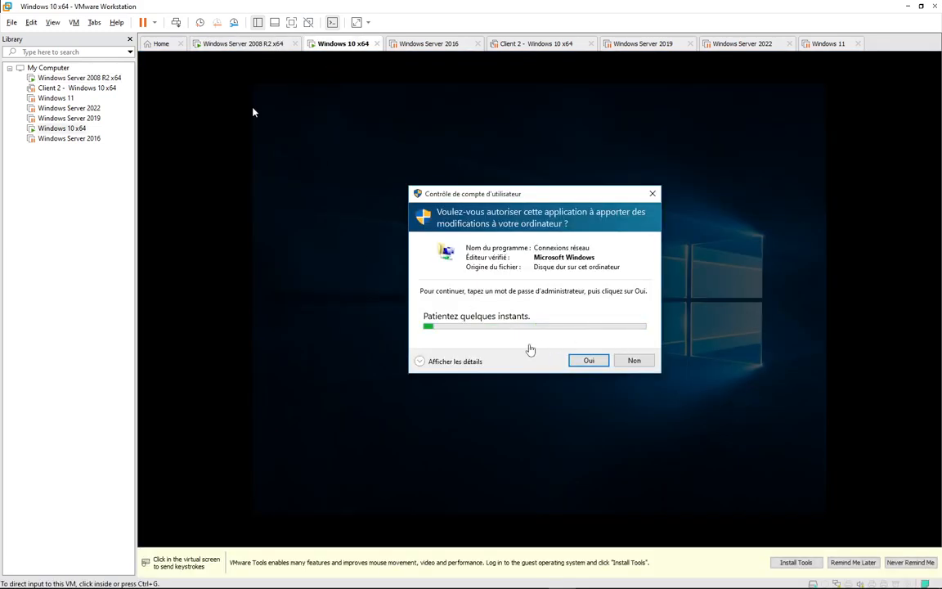
click(273, 43)
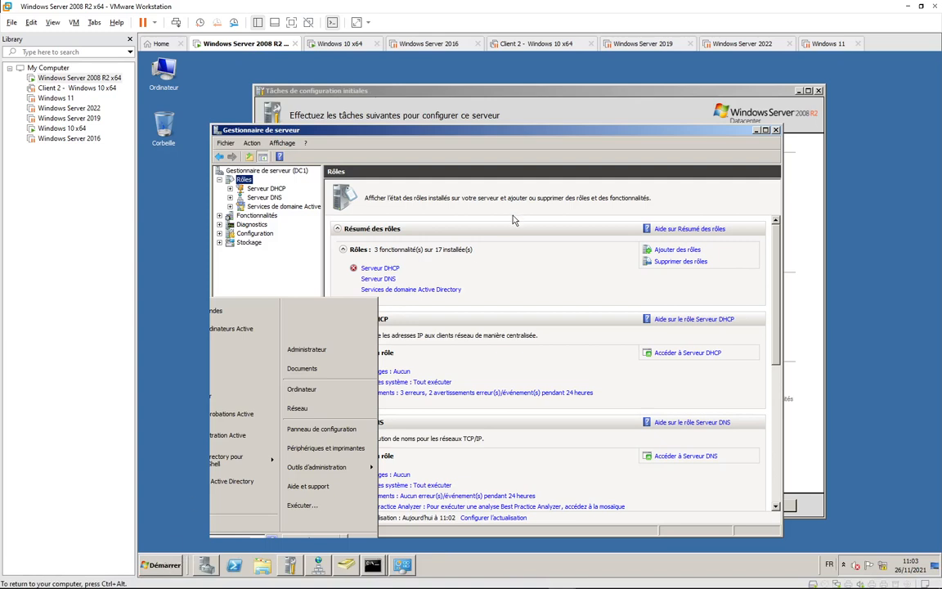
click(337, 43)
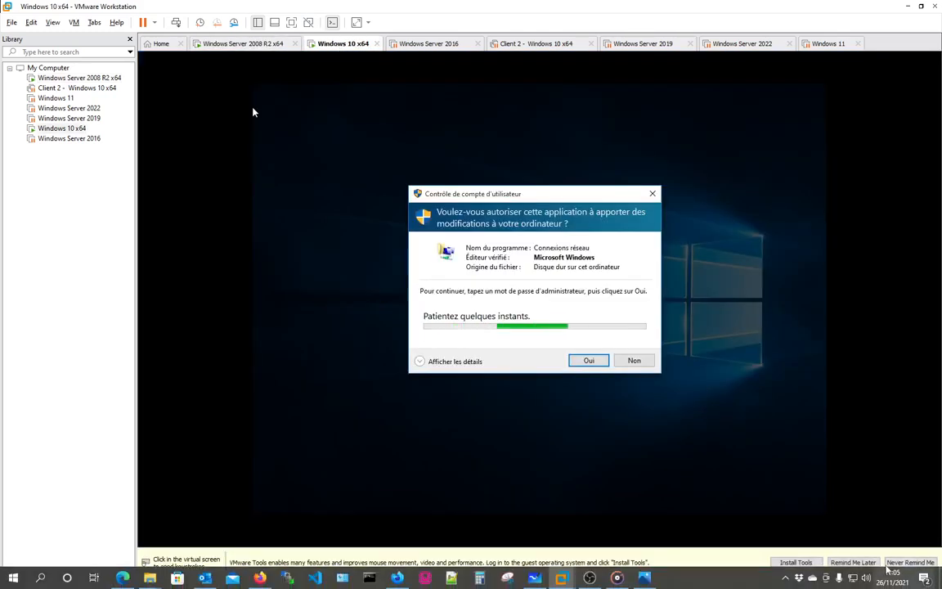
click(786, 579)
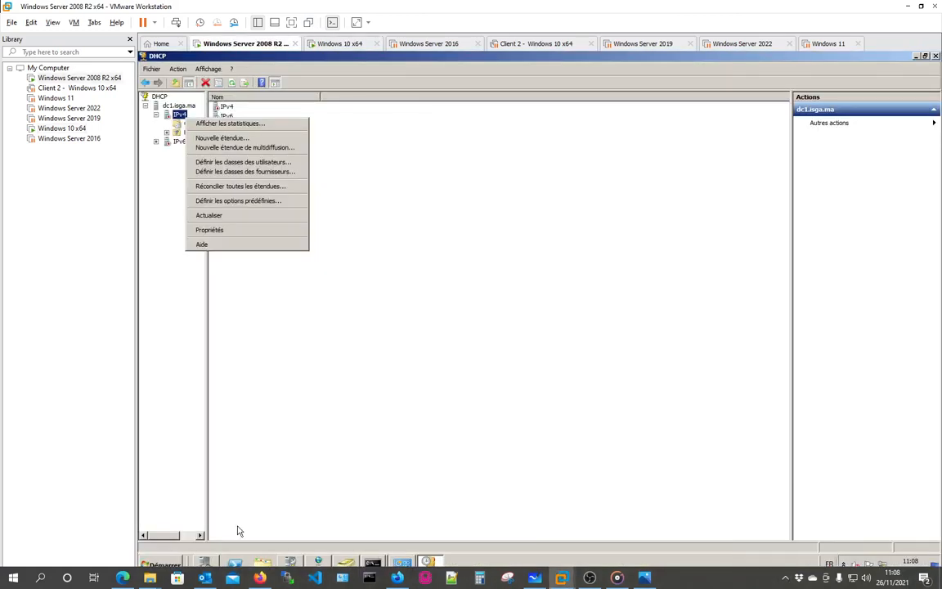
Open the DHCP console from Outils d'administration and restart the DHCP service on dc1.isga.ma.
click(161, 565)
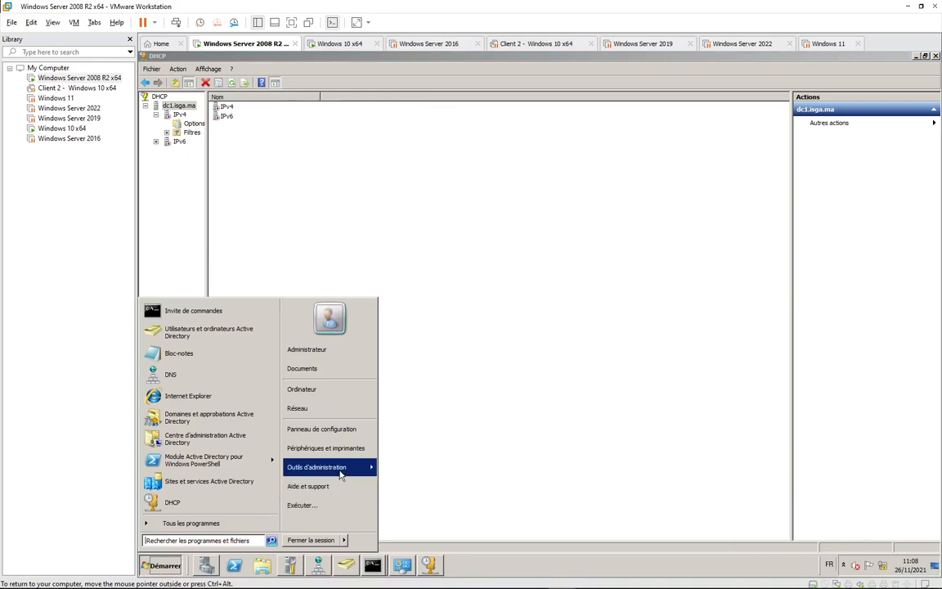
mouse_move(323, 467)
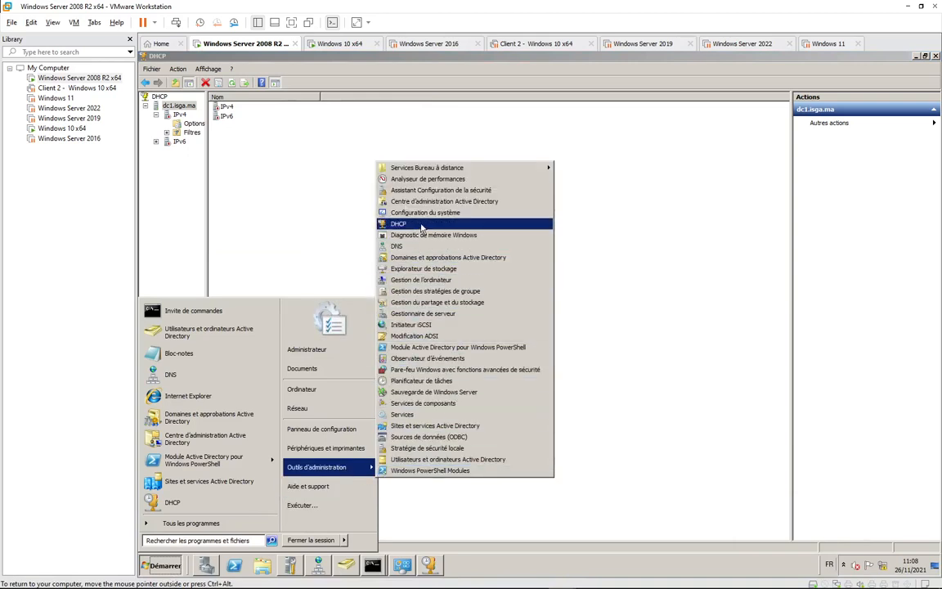
click(310, 203)
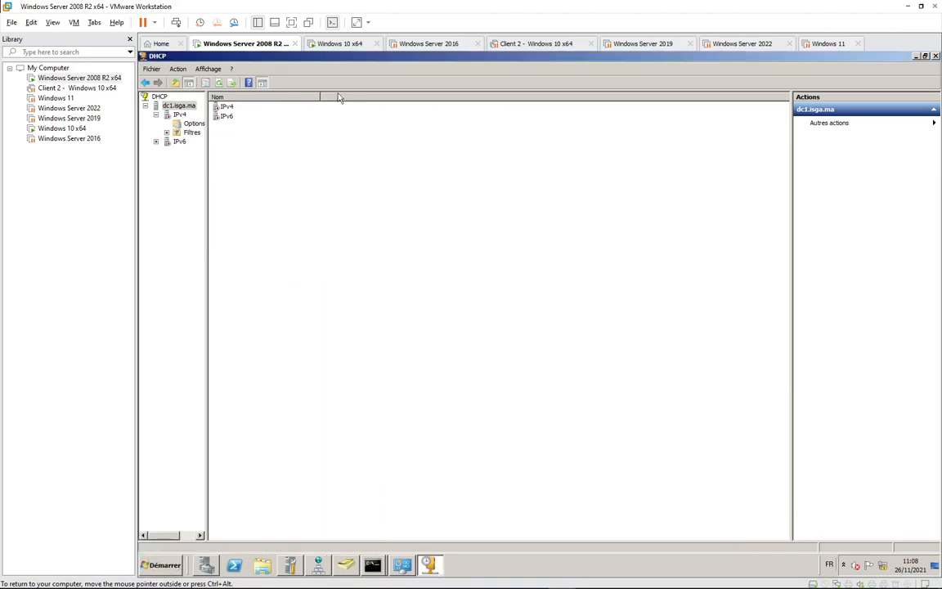
click(179, 115)
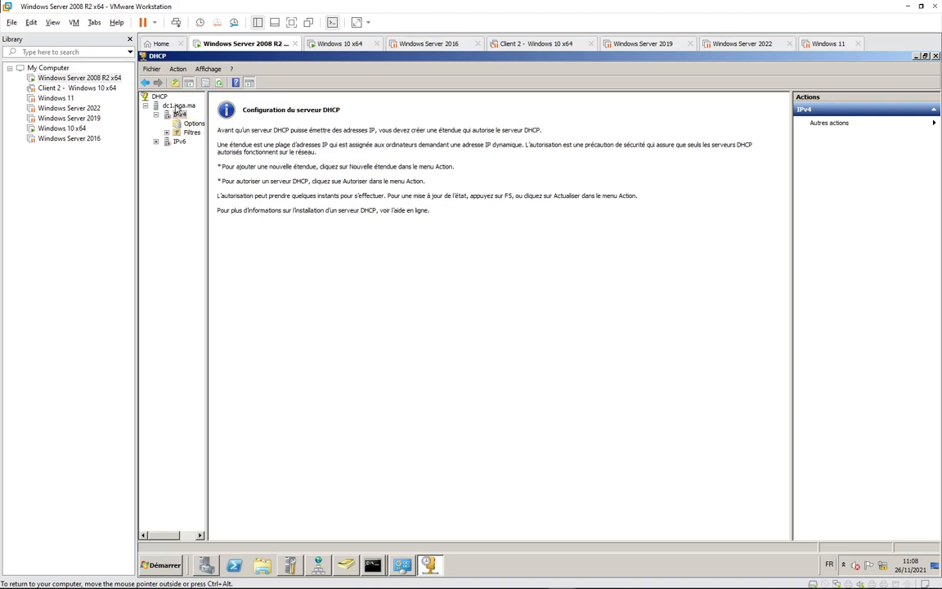
click(174, 106)
right_click(174, 106)
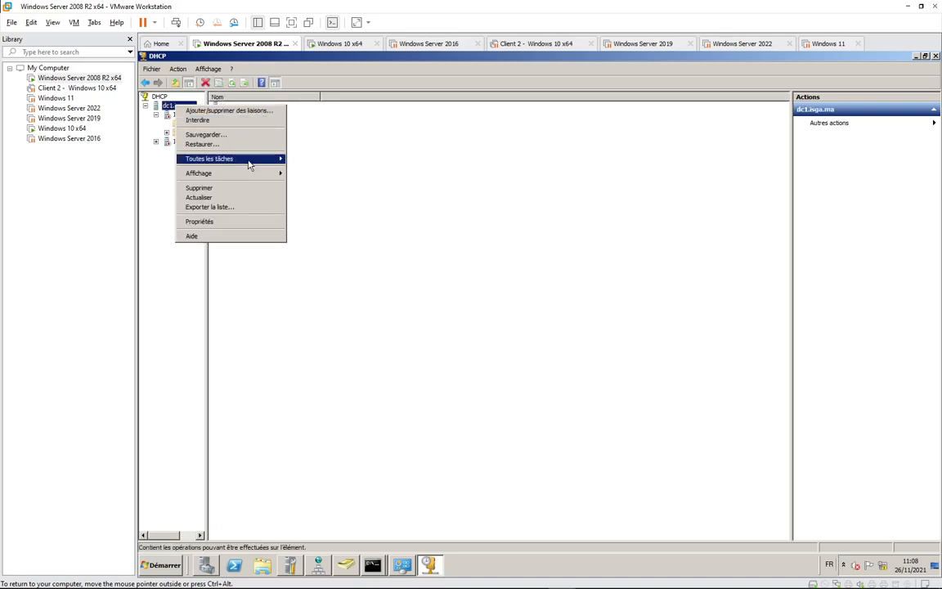
mouse_move(250, 158)
click(318, 201)
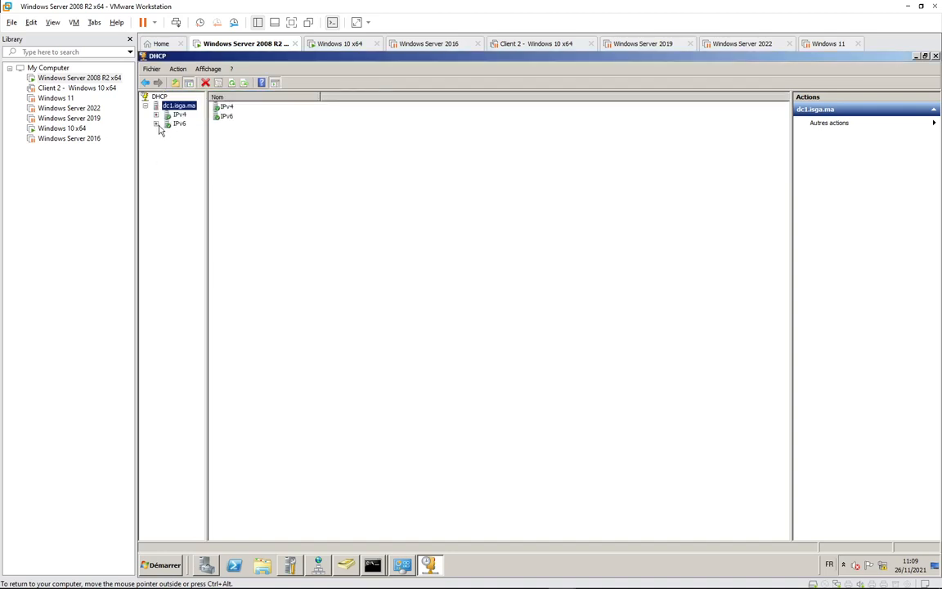
Expand the IPv6 node and view its server properties, closing them without changes.
click(156, 123)
right_click(179, 123)
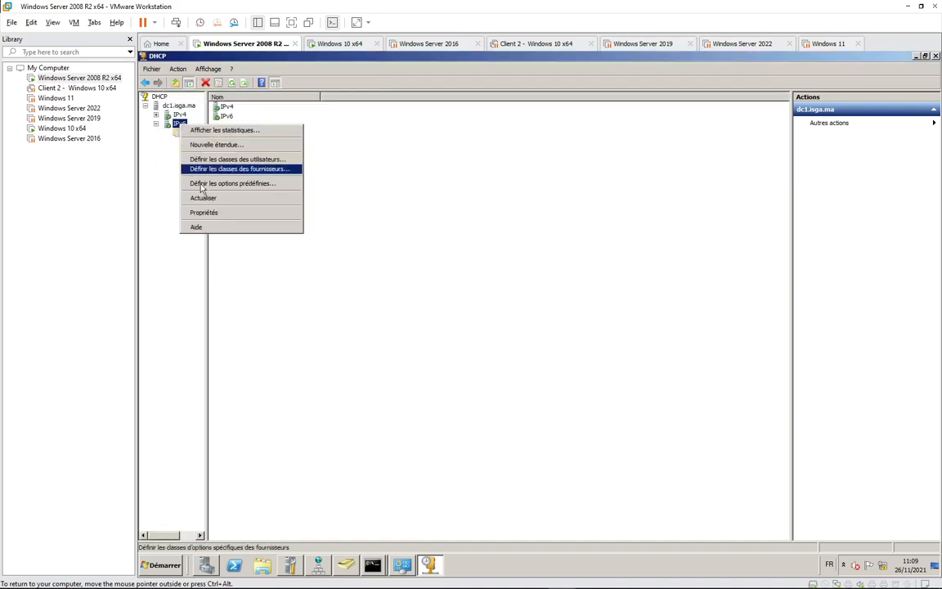
click(210, 213)
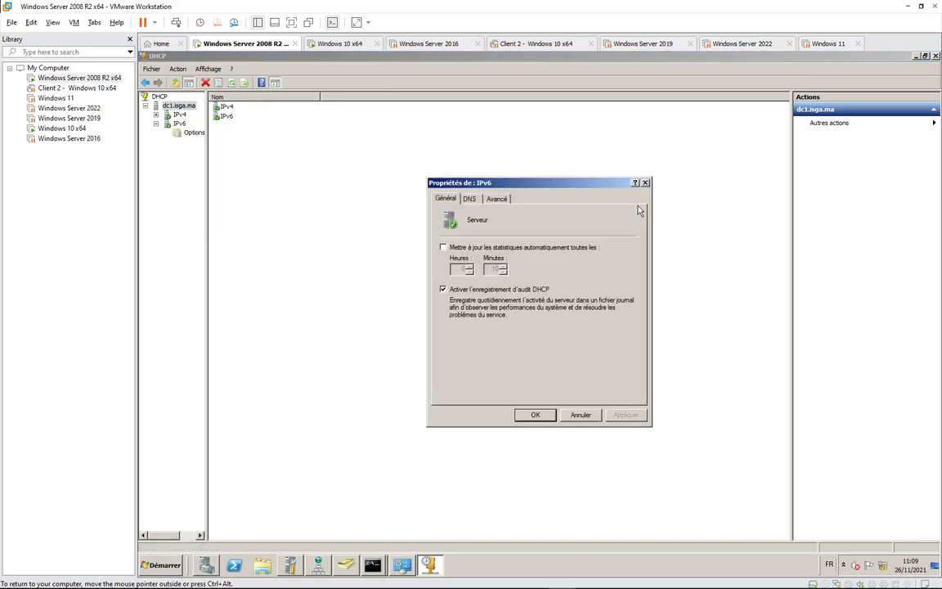
click(644, 183)
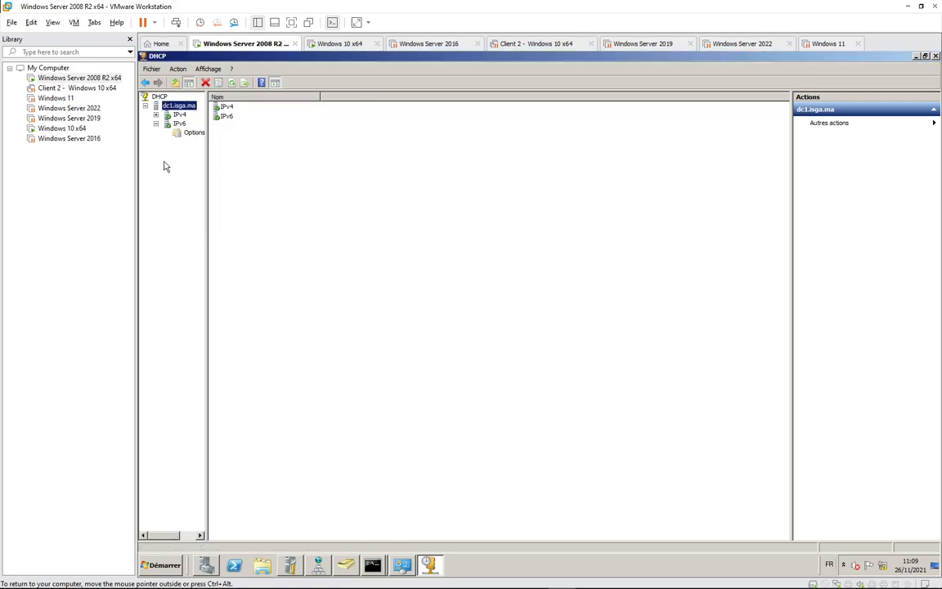
Expand IPv4 and Filtres, widen the tree pane, and view the Autorisation and Exclusion filters.
double_click(171, 115)
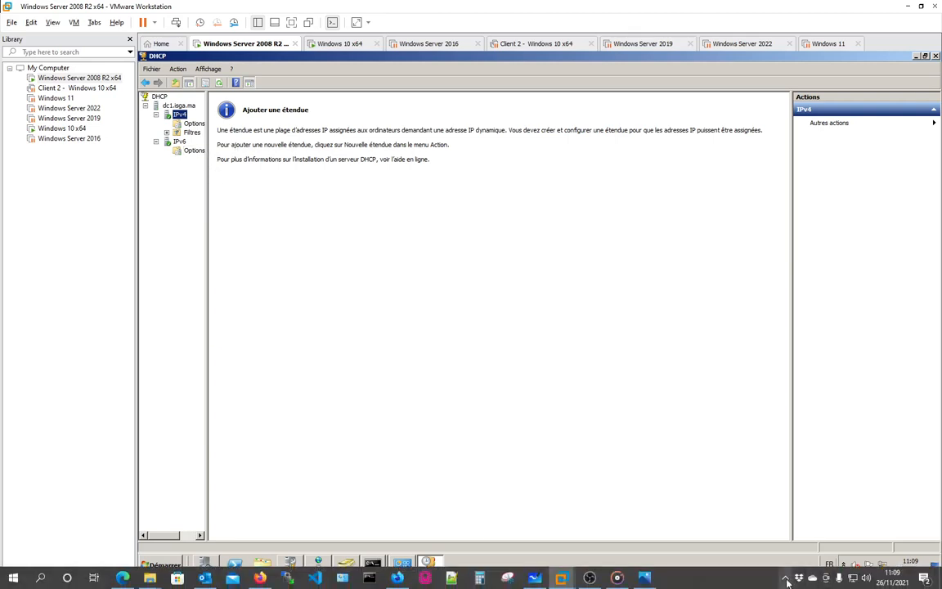
click(786, 579)
click(480, 385)
click(189, 124)
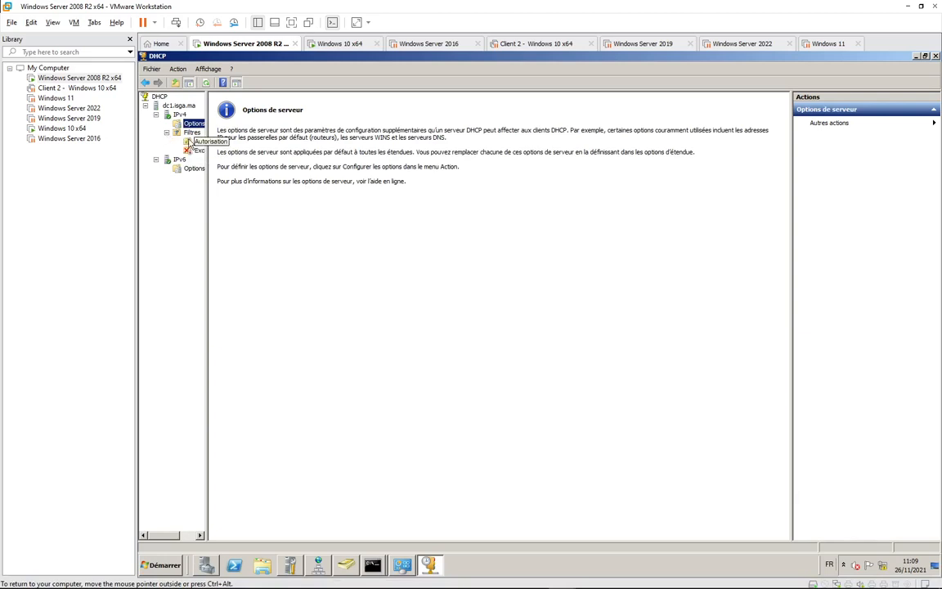
click(166, 133)
drag(210, 147, 270, 148)
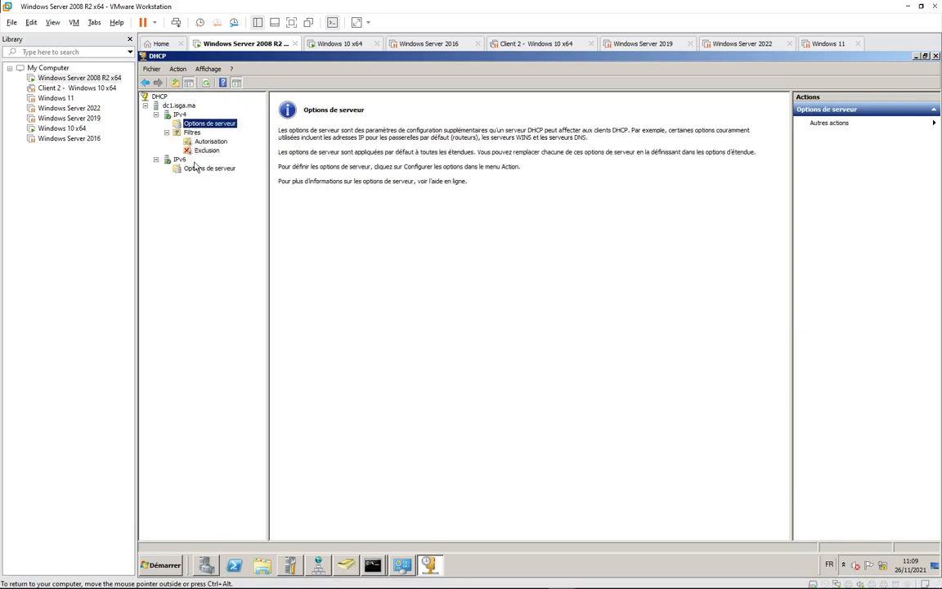
click(221, 142)
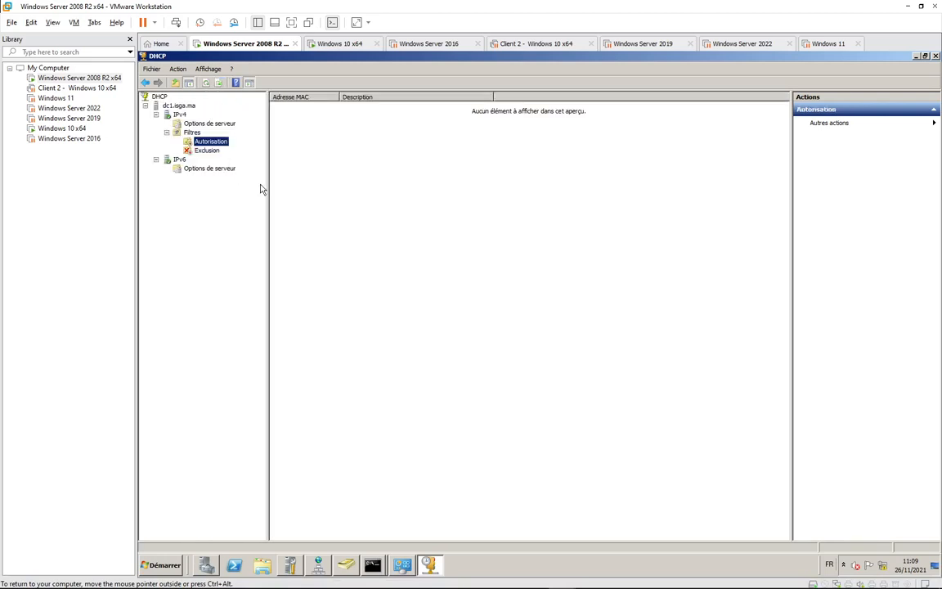
click(203, 152)
click(166, 133)
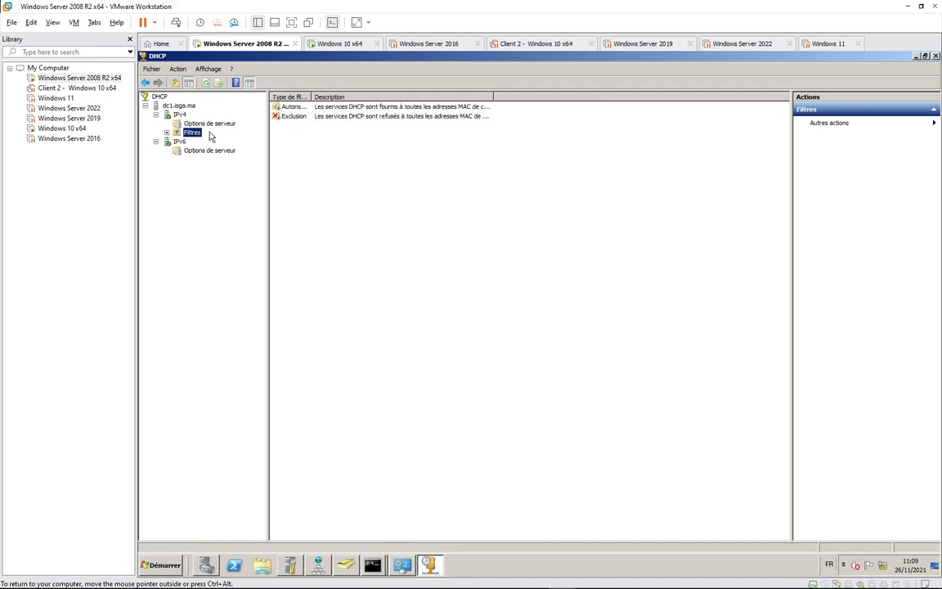
click(204, 124)
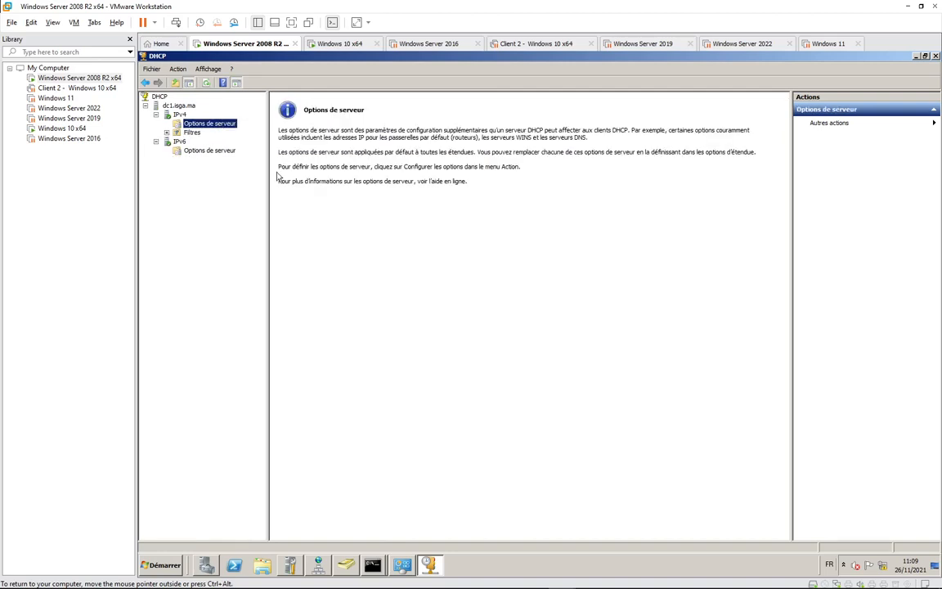
Browse the dc1.isga.ma overview and IPv6 options, then return to IPv4 Options de serveur.
click(180, 106)
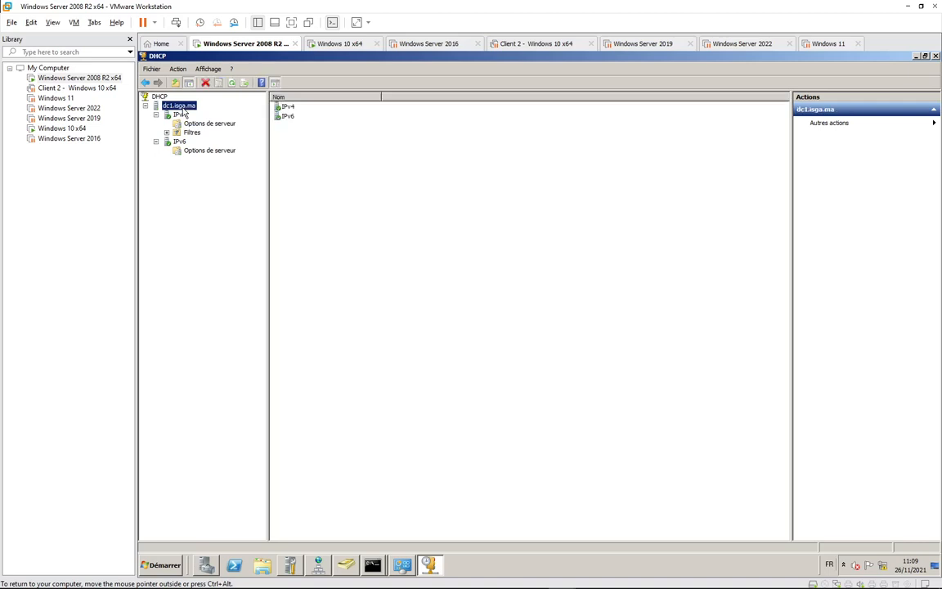
click(209, 151)
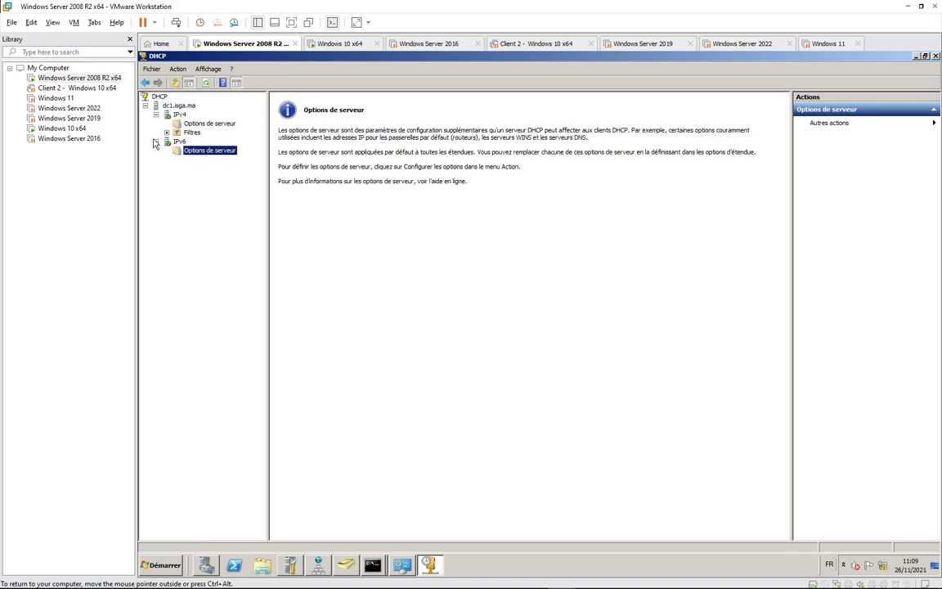
click(156, 142)
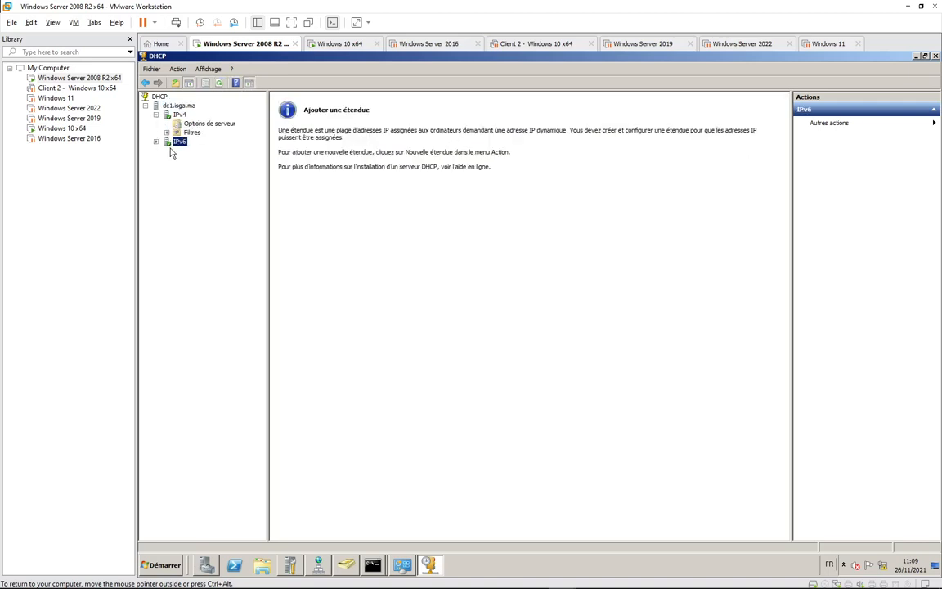
click(223, 124)
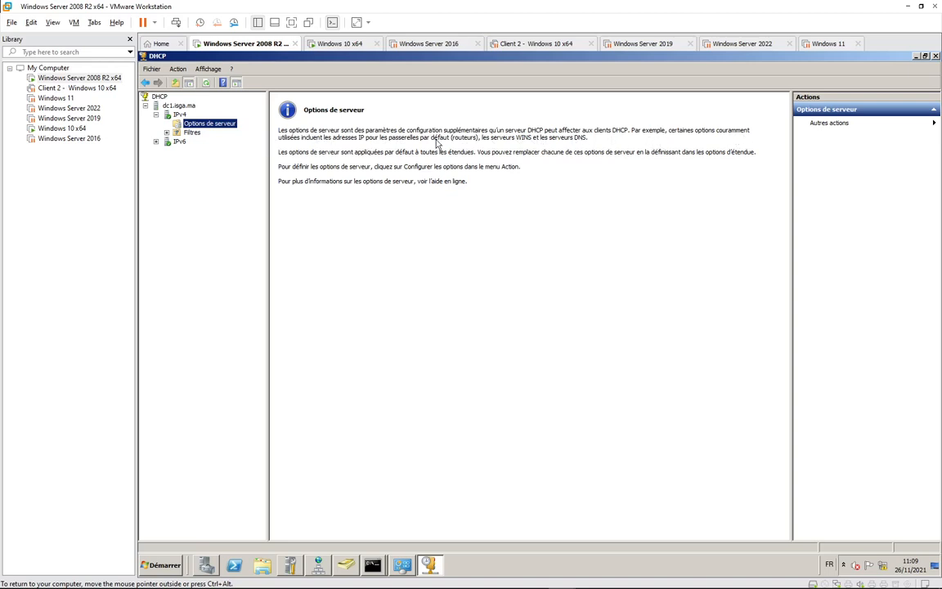
right_click(179, 114)
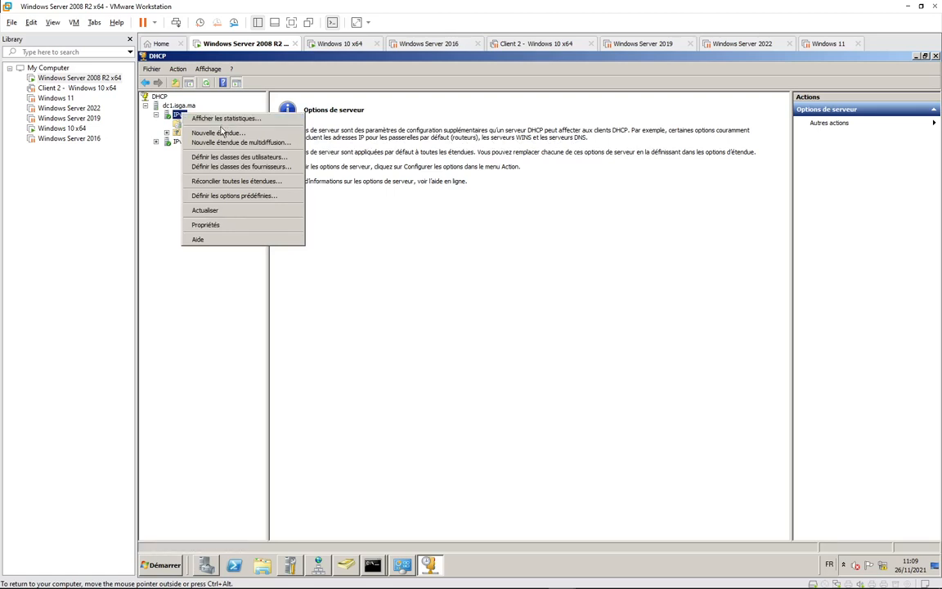
Start a new IPv4 scope named Network_192.168.10 and continue to the IP address range page.
click(208, 133)
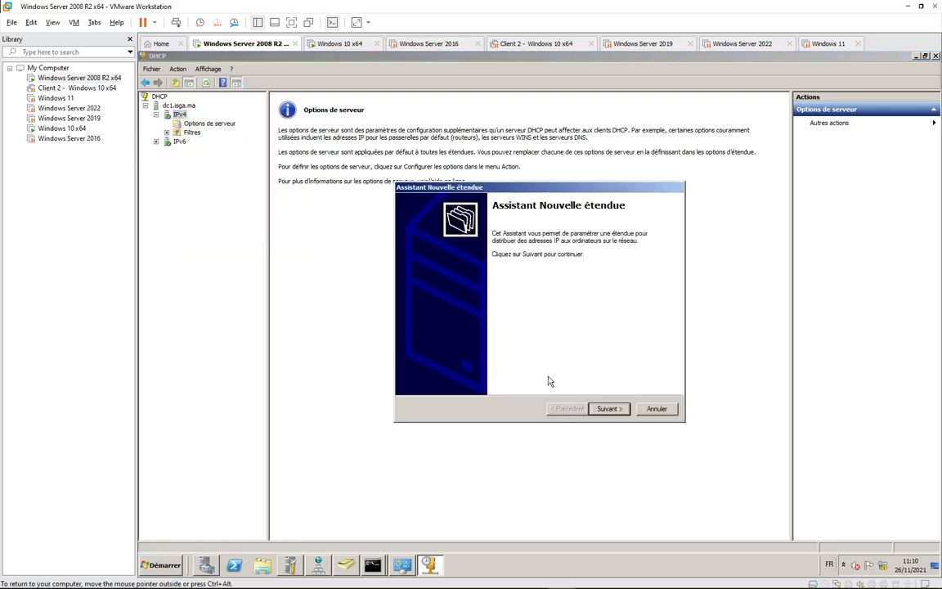
click(608, 408)
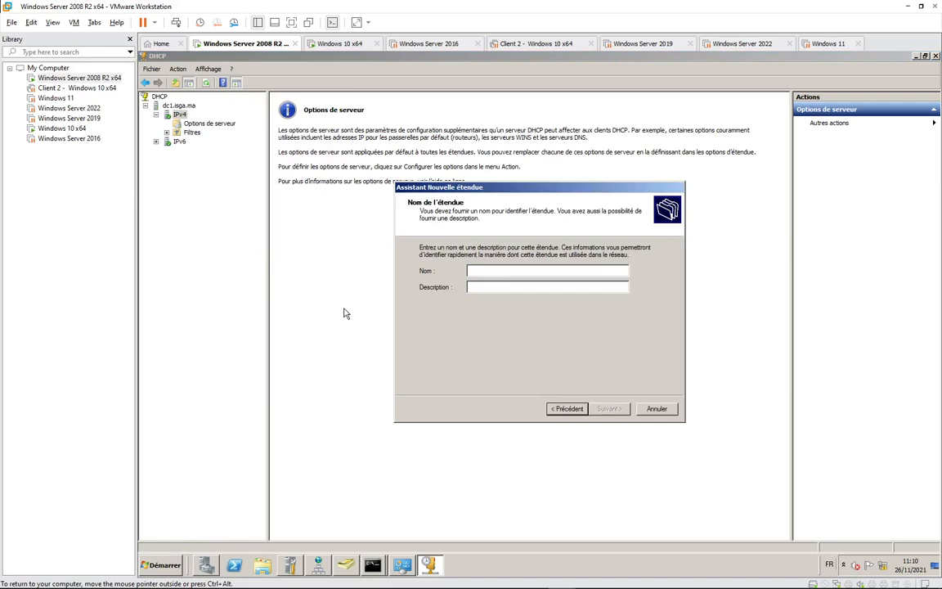
text(C)
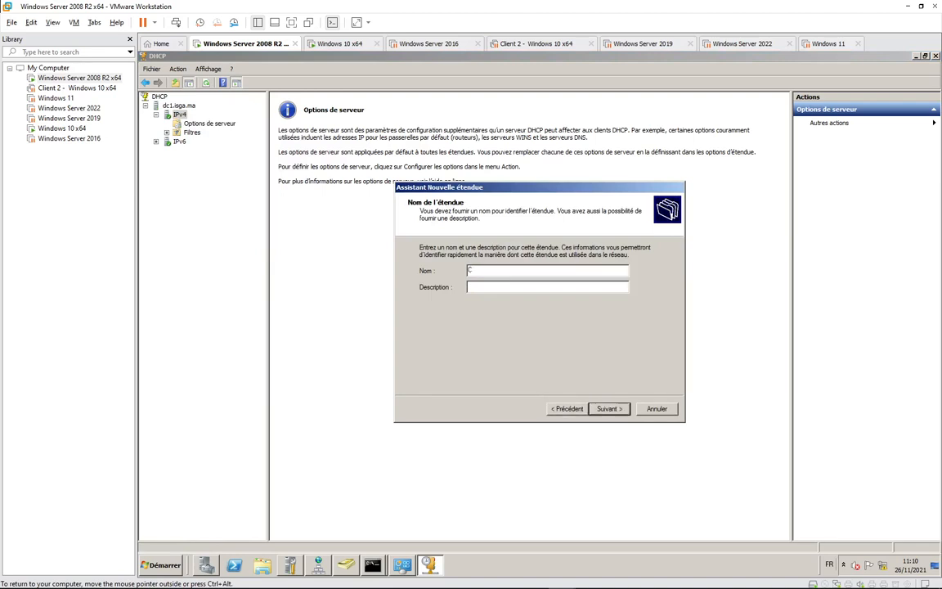
key(BackSpace)
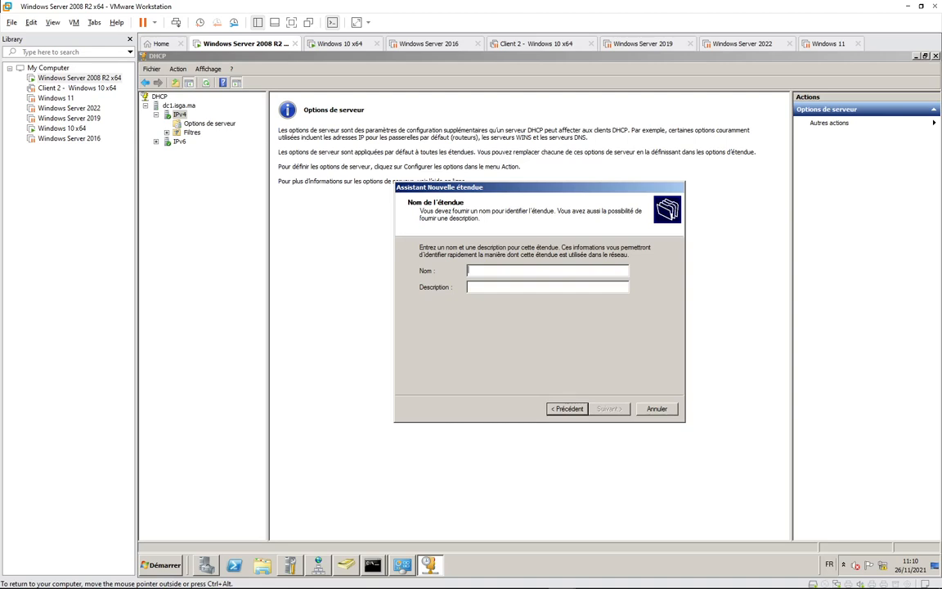
text(Net)
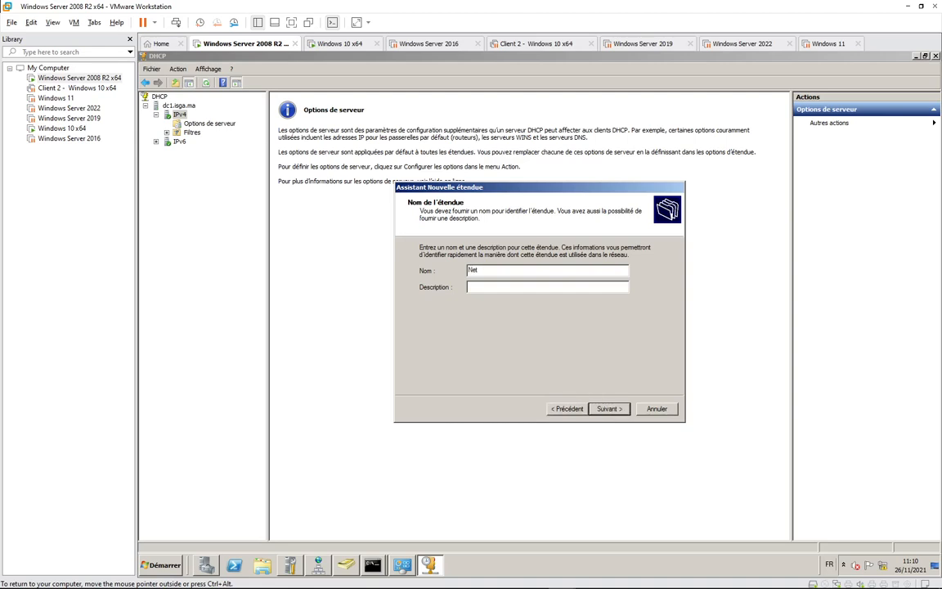
text(wor)
text(k_192.168.10)
key(ctrl+alt)
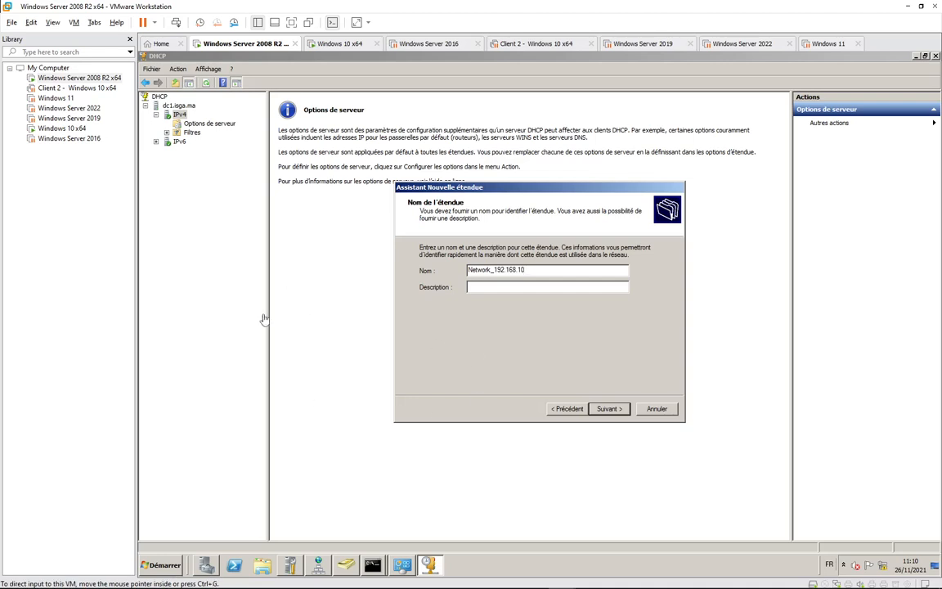
click(606, 410)
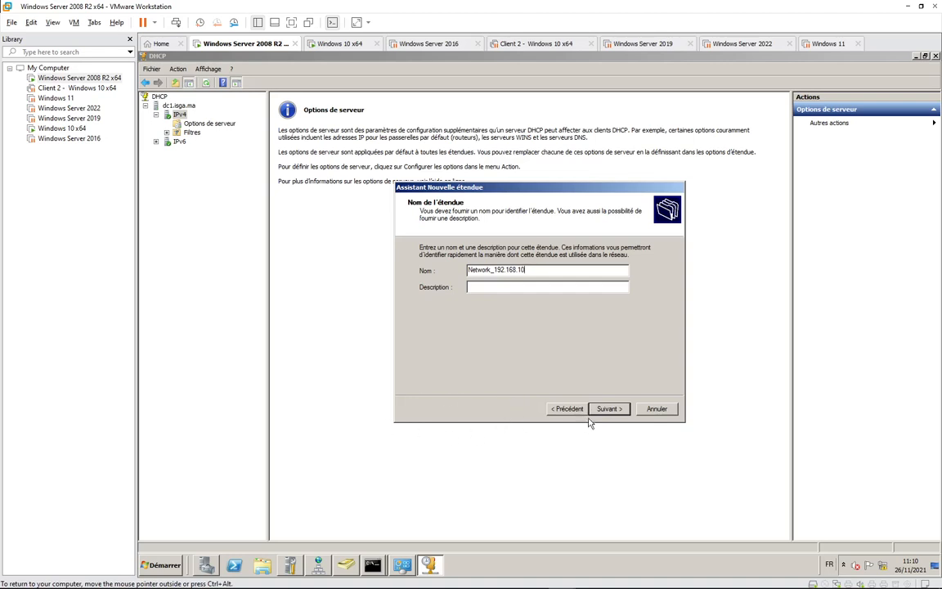
click(603, 409)
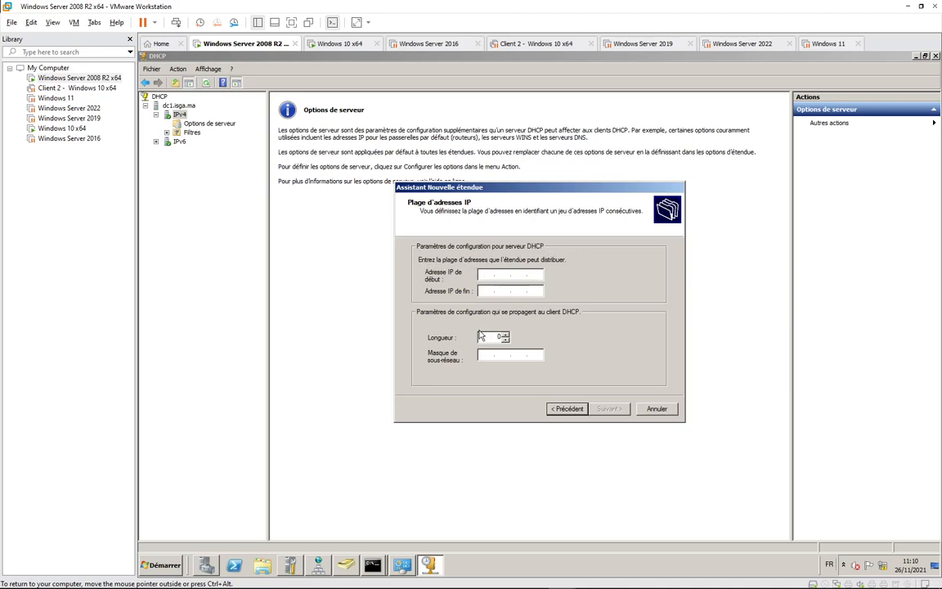
Enter the scope's address range 192.168.10.20 to 192.168.10.254 in the New Scope wizard.
text(192.168.10.1)
key(Tab)
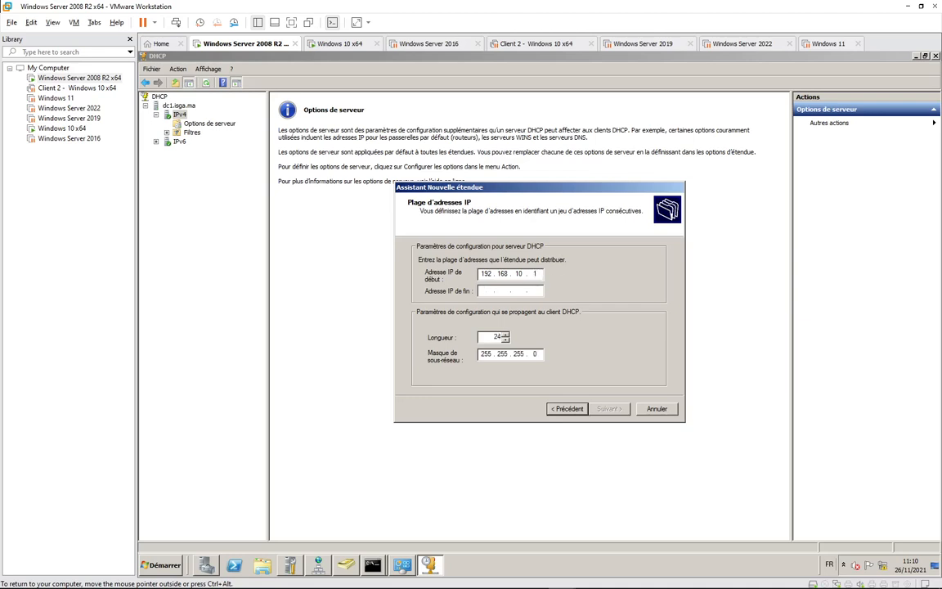
text(192 . 168 .  .)
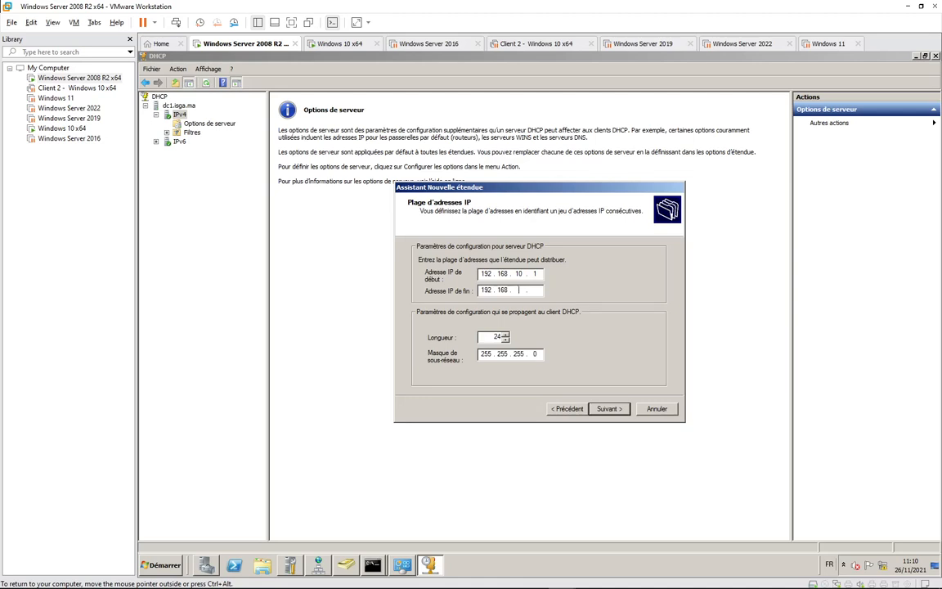
text(10 .)
click(539, 275)
text(1)
key(shift+Left)
key(shift+Left)
text(20)
text(254)
click(608, 408)
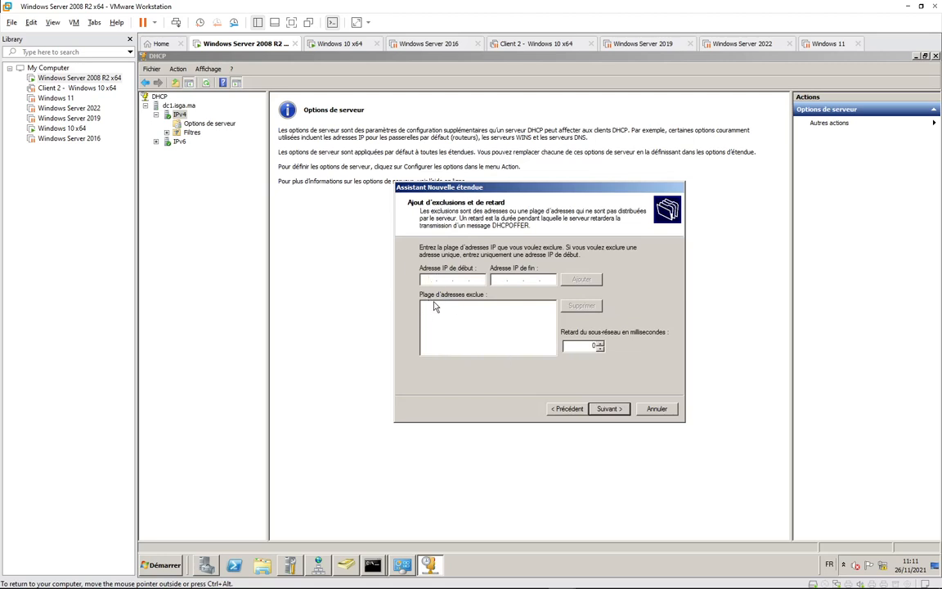
Add an exclusion for 192.168.10.240 to 192.168.10.254.
click(445, 279)
text(192 . 168 . 10 . 240)
key(Tab)
text(192 . 168 . 10 . 254)
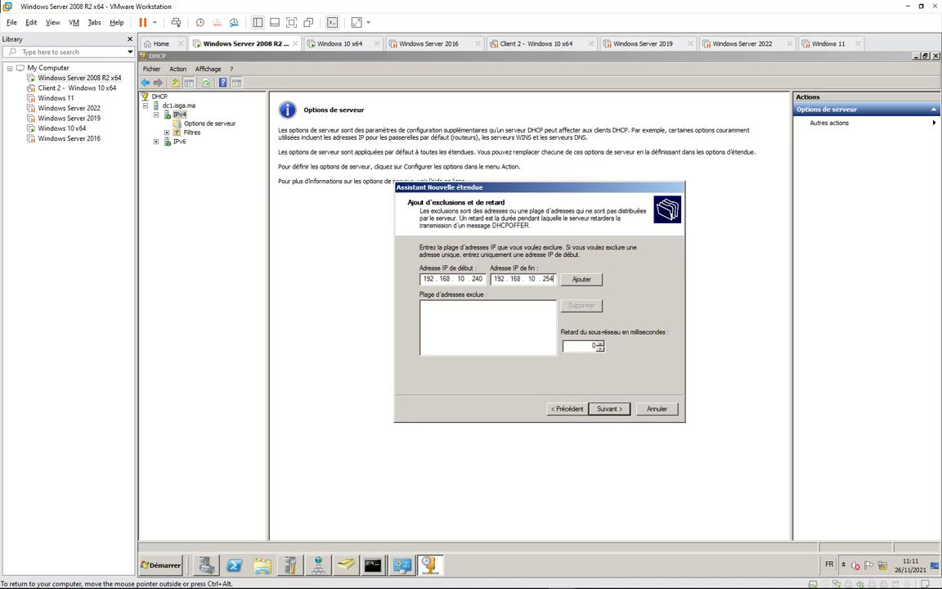
key(Return)
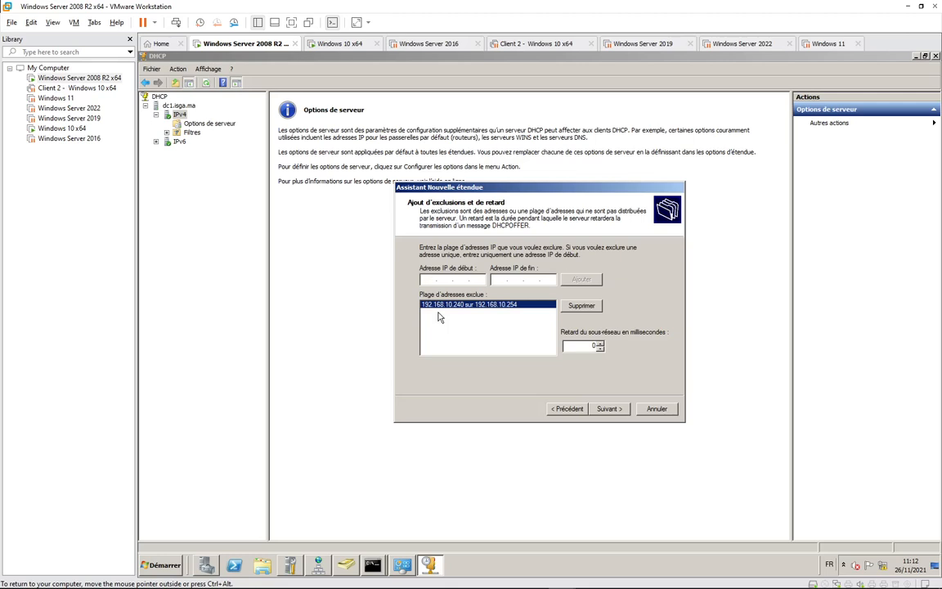
Try adding a 192.168.10.1 to 192.168.10.20 exclusion and dismiss the out-of-range warning.
click(433, 279)
text(192 . 168 . 10 . 1)
key(Tab)
text(192 . )
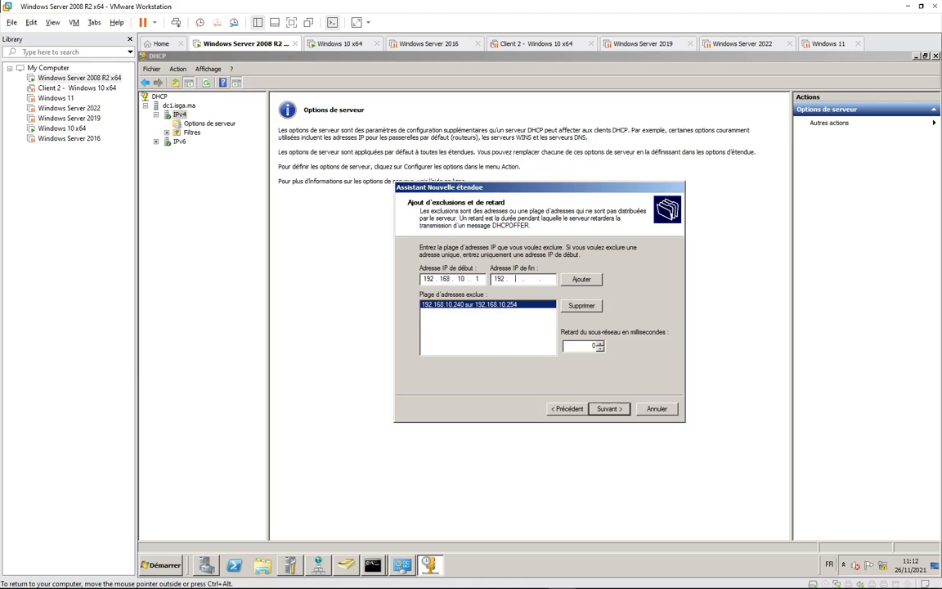
text(168 . 10 . 20)
click(581, 279)
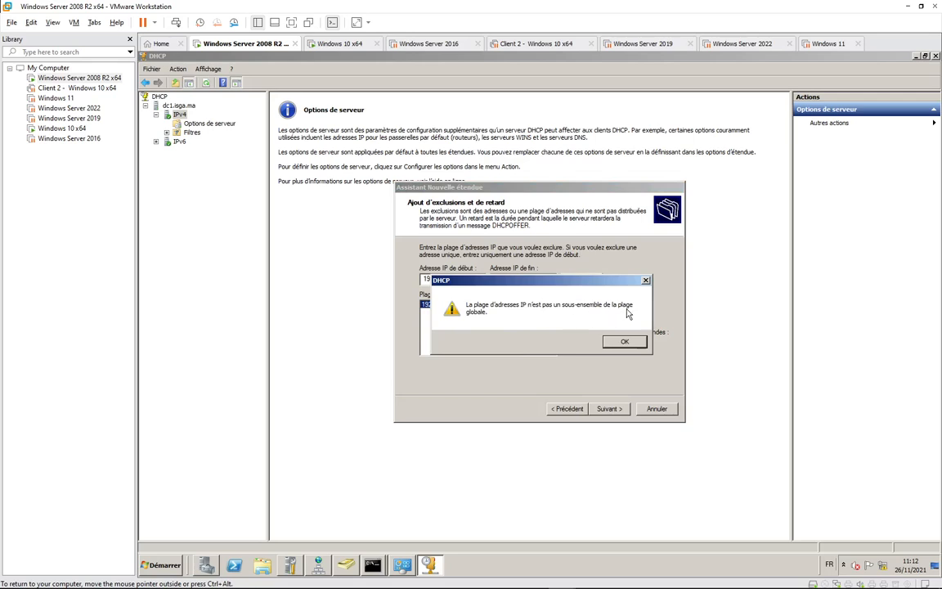
click(605, 344)
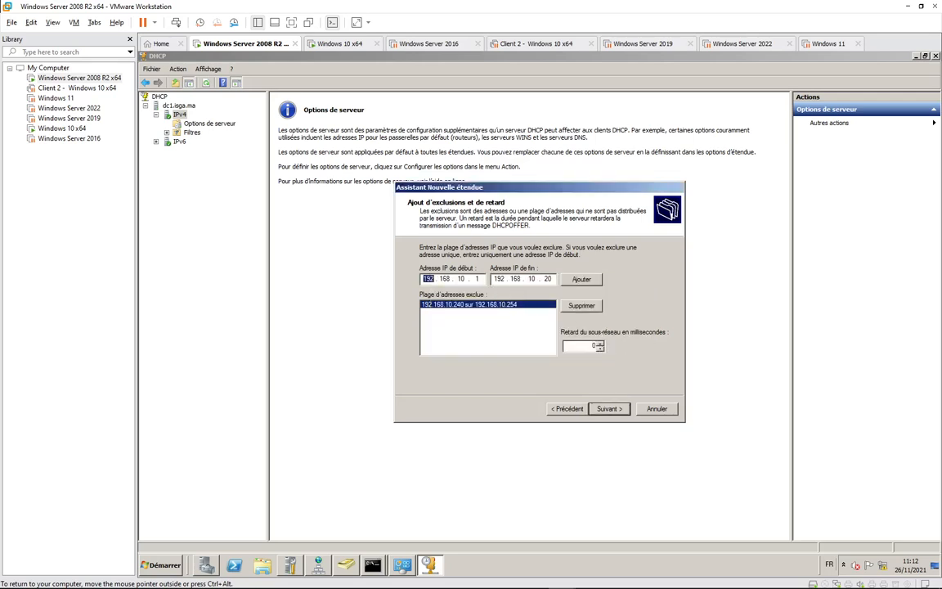
Change the scope start to 192.168.10.2, then add the 192.168.10.2 to .20 exclusion.
click(564, 408)
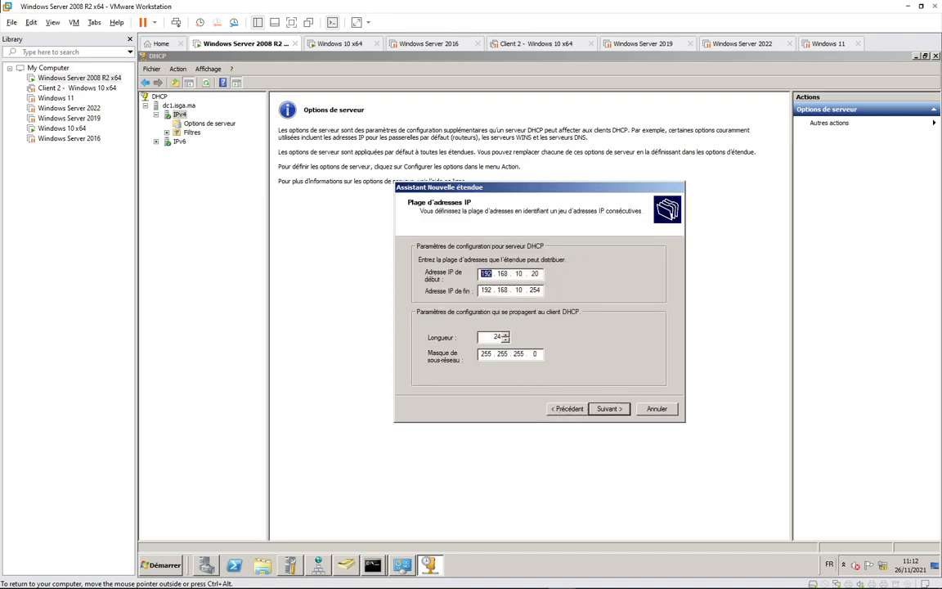
click(534, 273)
click(609, 408)
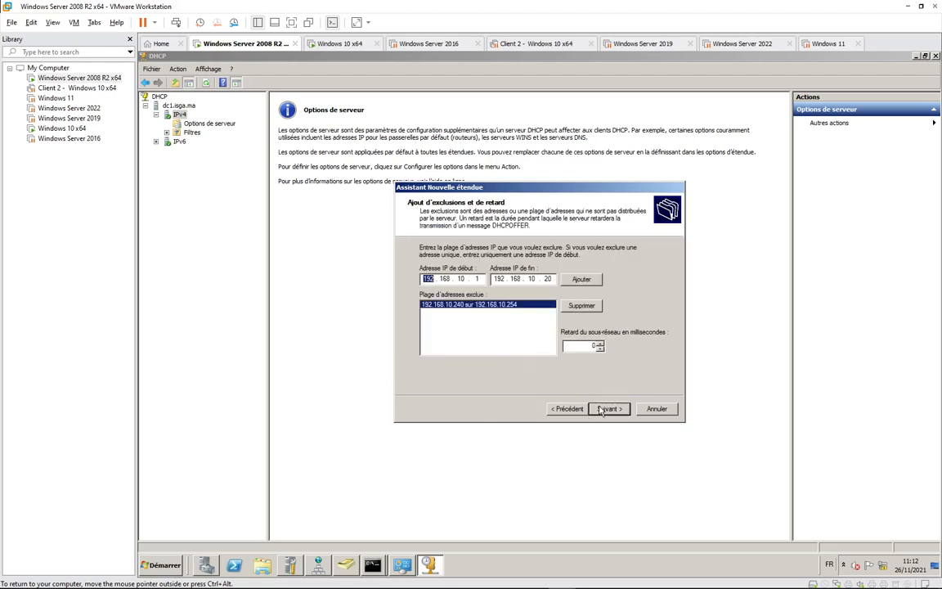
click(550, 280)
key(BackSpace)
key(BackSpace)
key(BackSpace)
key(BackSpace)
key(BackSpace)
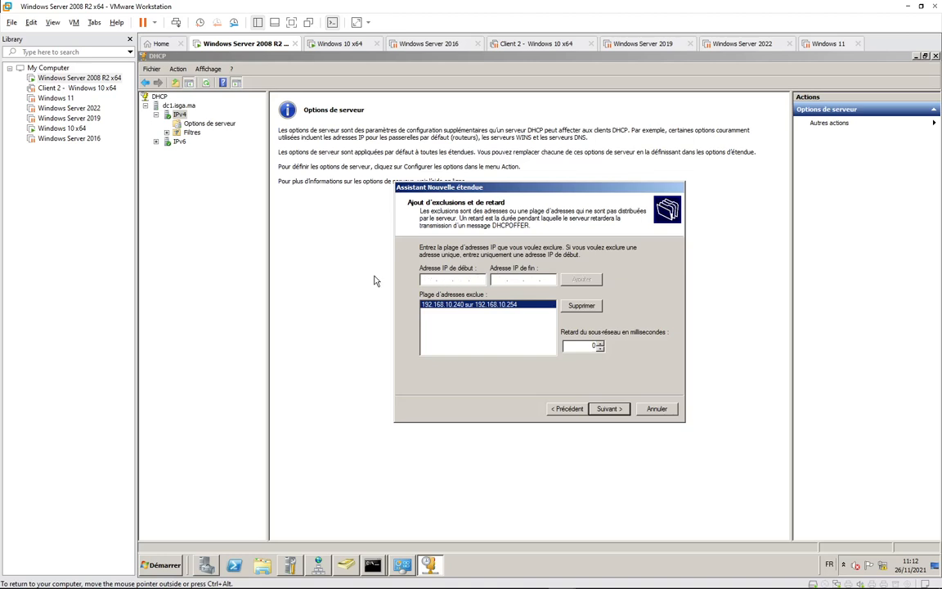
click(567, 408)
click(538, 274)
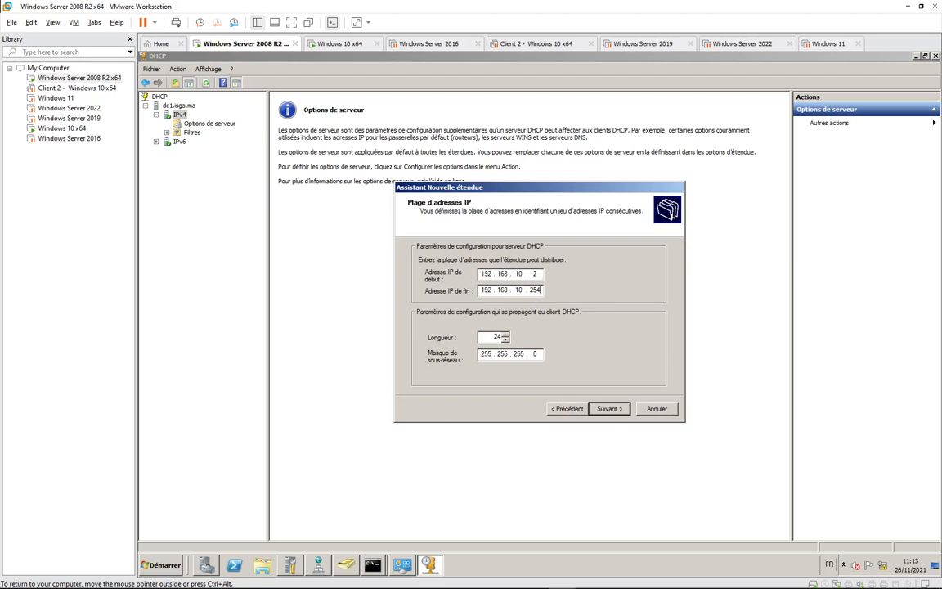
click(608, 409)
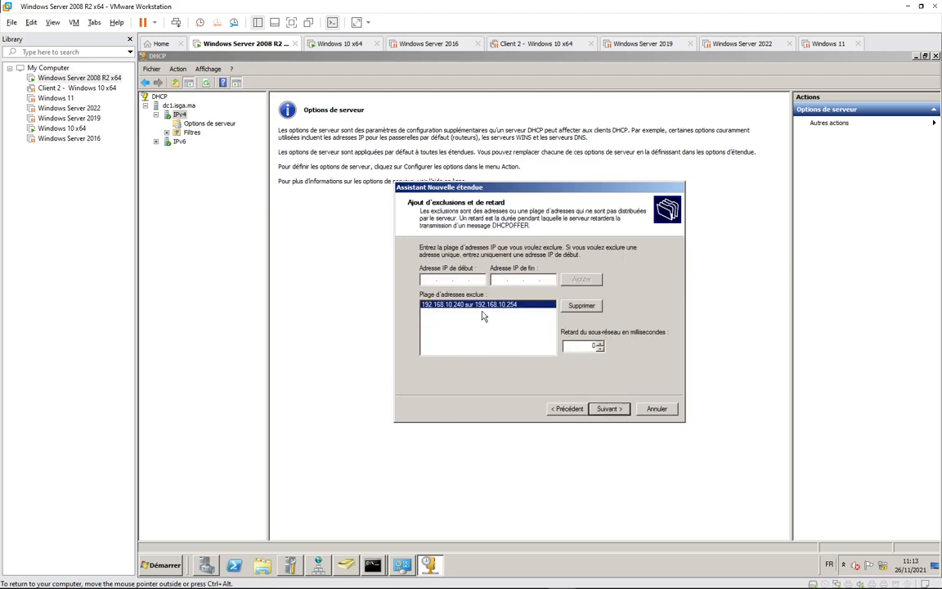
text(192 . 168 . 10 . 20)
click(581, 279)
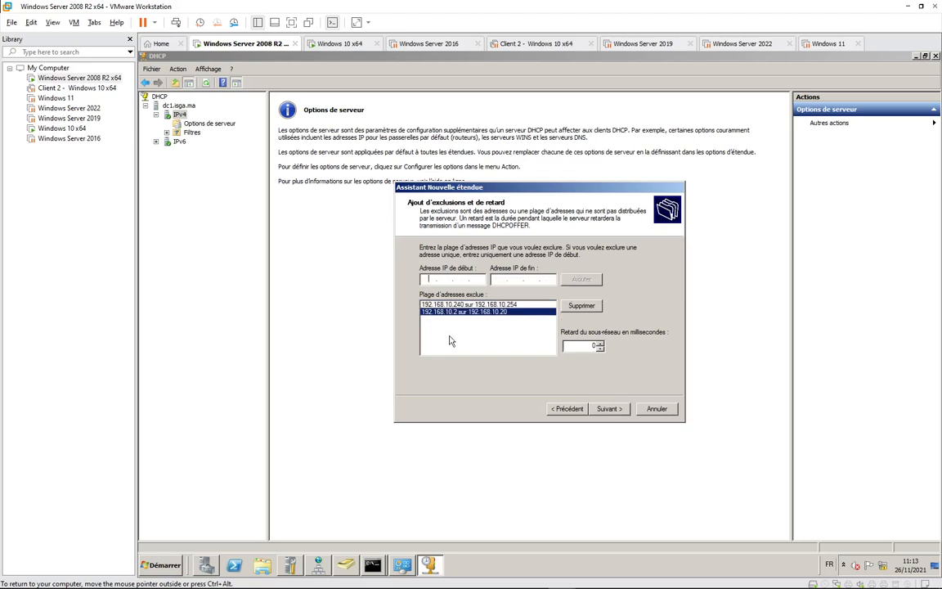
click(609, 409)
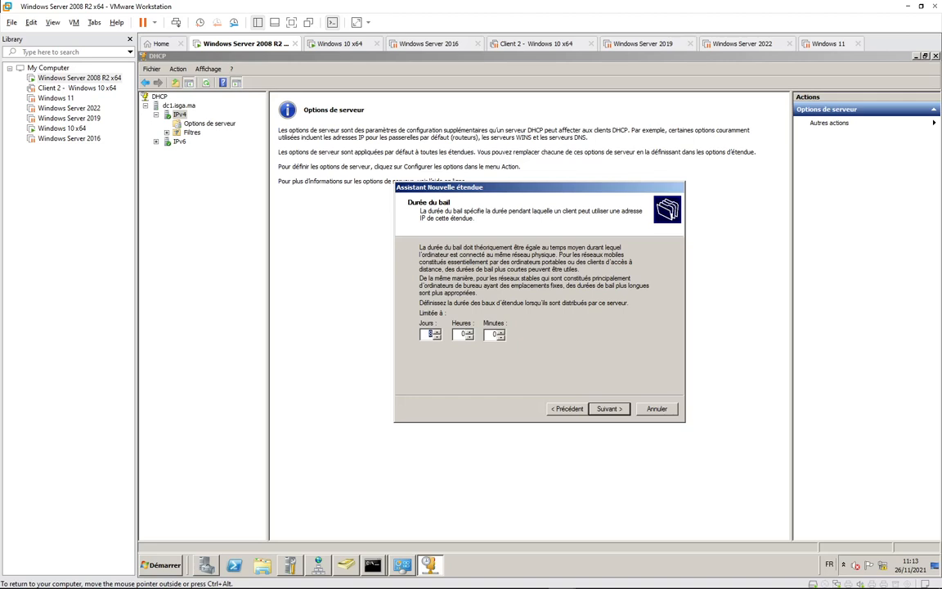
Keep the 8-day lease, defer the DHCP options configuration, and finish the wizard.
click(606, 411)
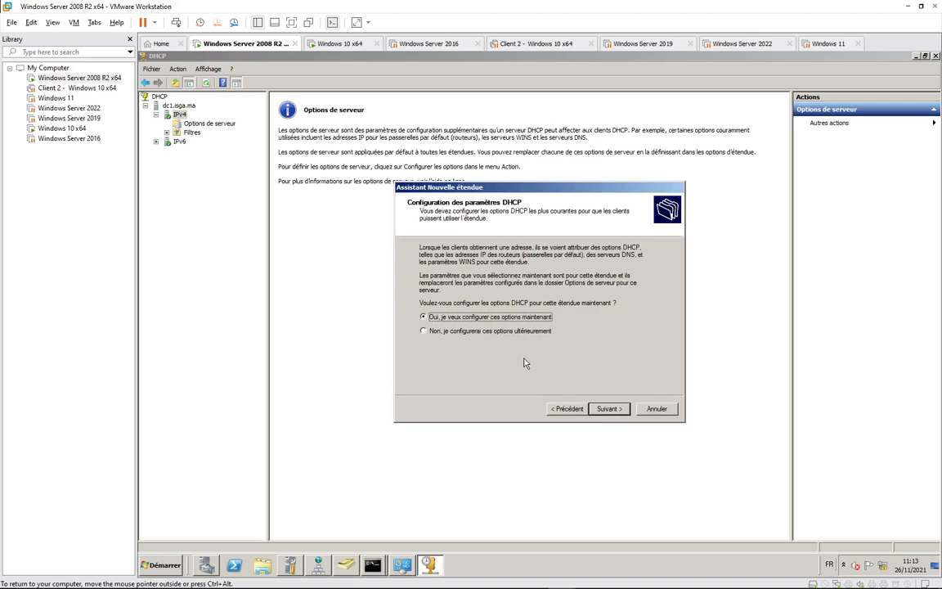
click(476, 331)
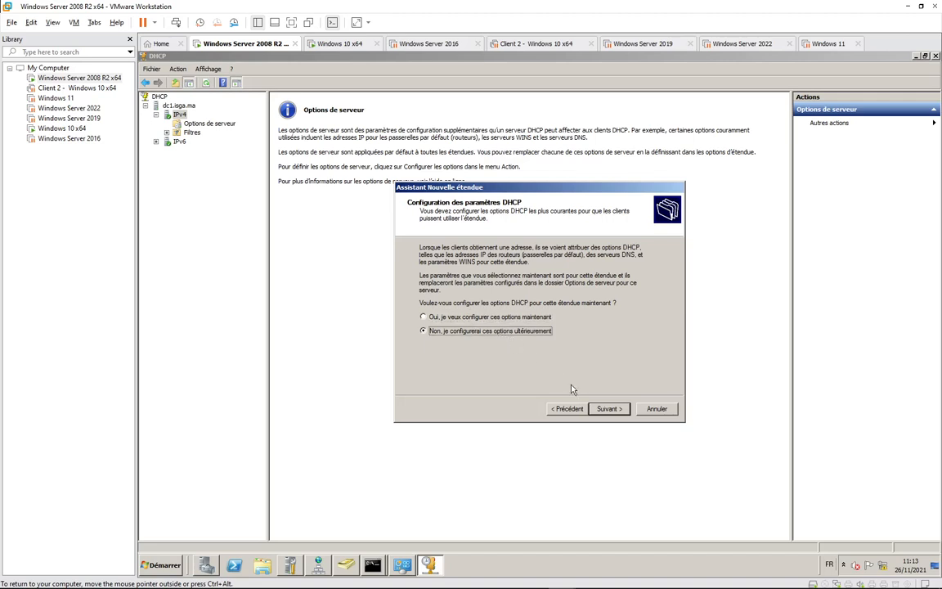
click(612, 410)
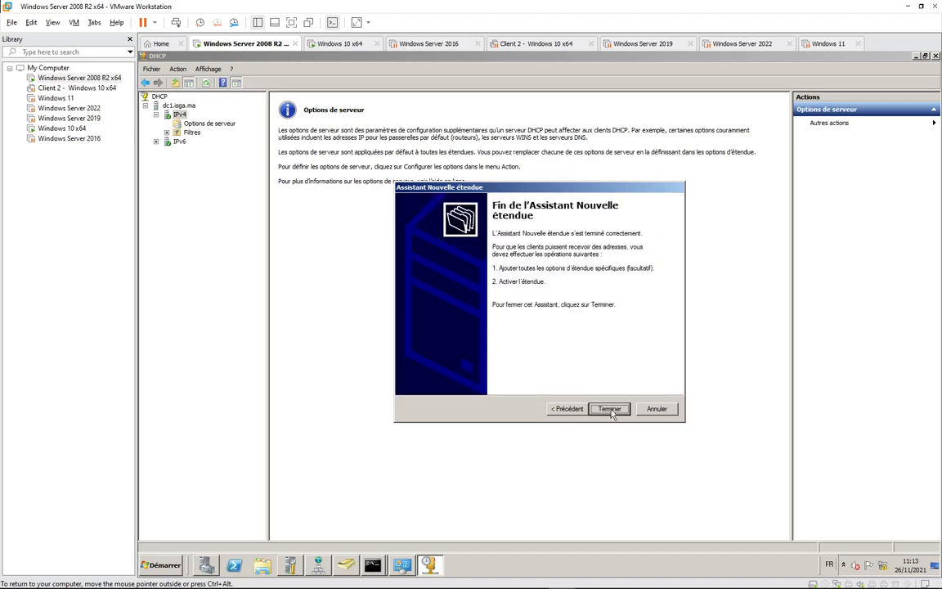
click(611, 410)
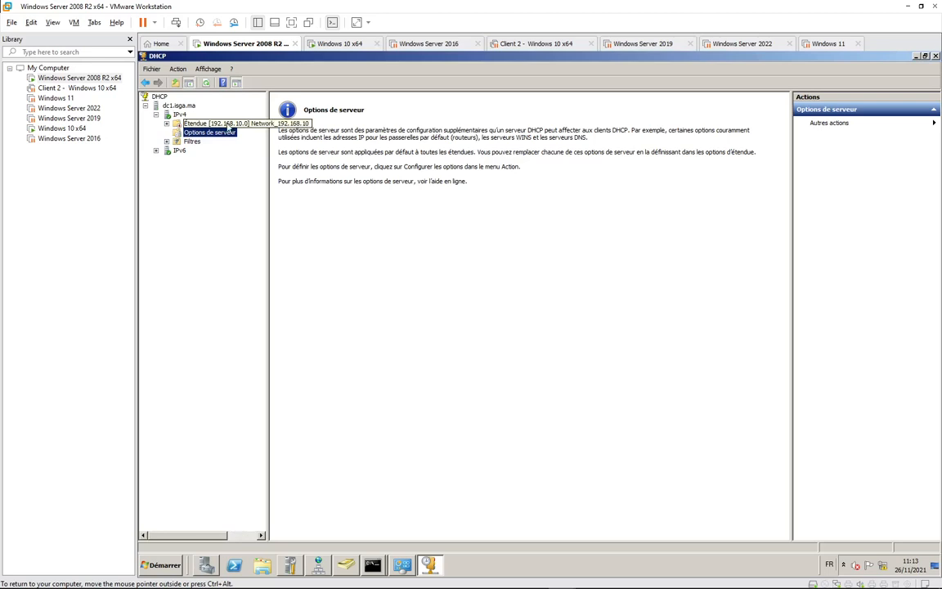
Expand the new 192.168.10.0 scope and inspect the scope, IPv6 and server action menus.
double_click(217, 123)
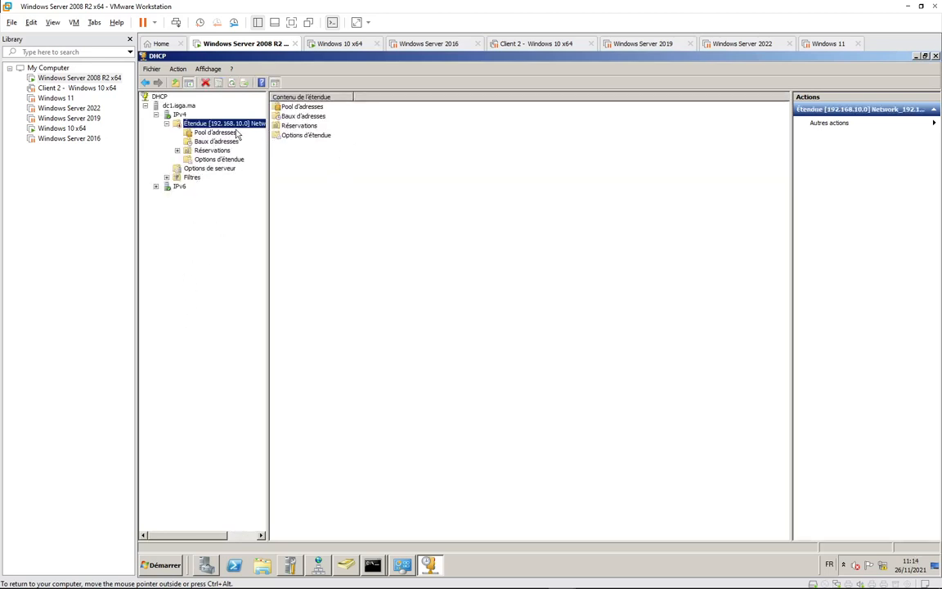
right_click(236, 123)
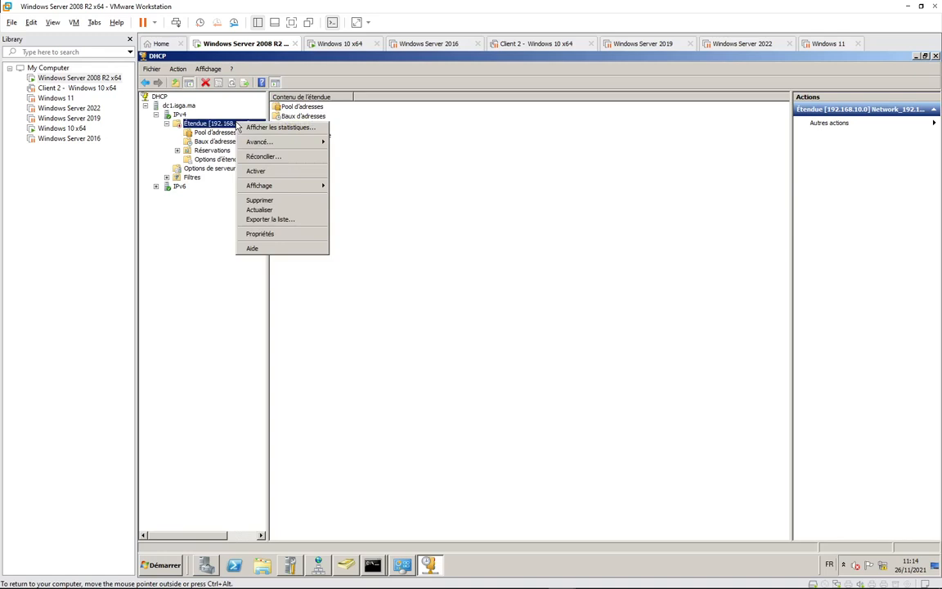
mouse_move(266, 144)
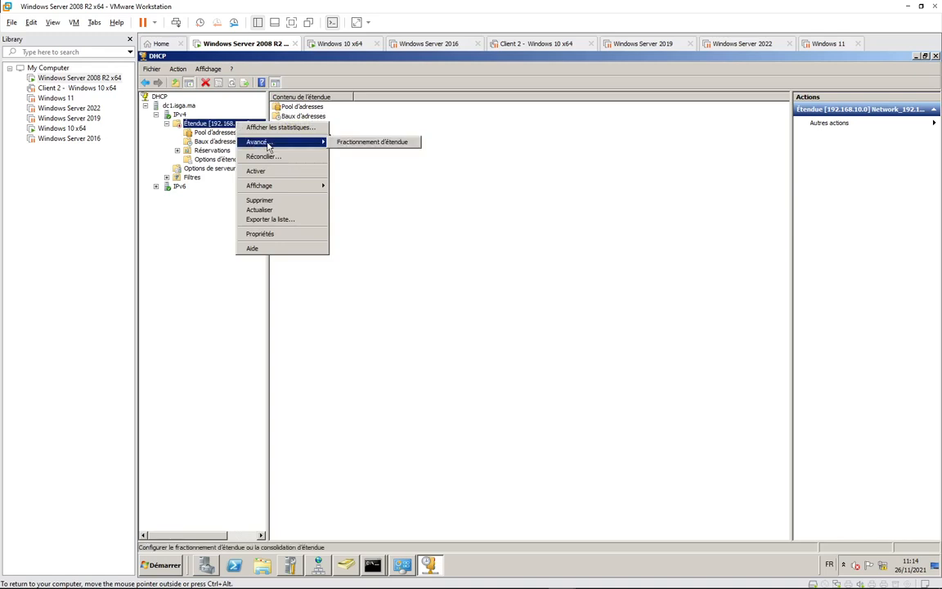
click(209, 215)
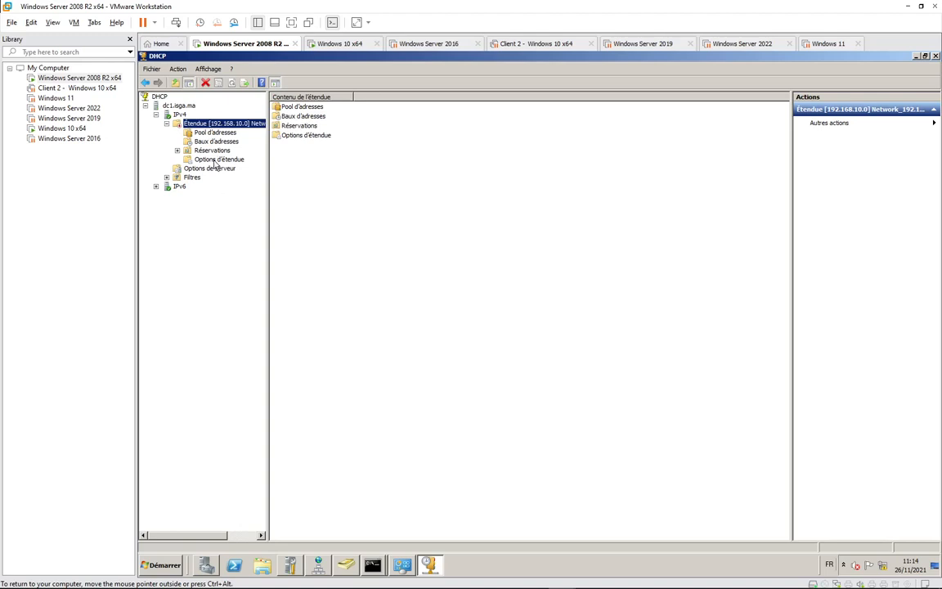
right_click(179, 187)
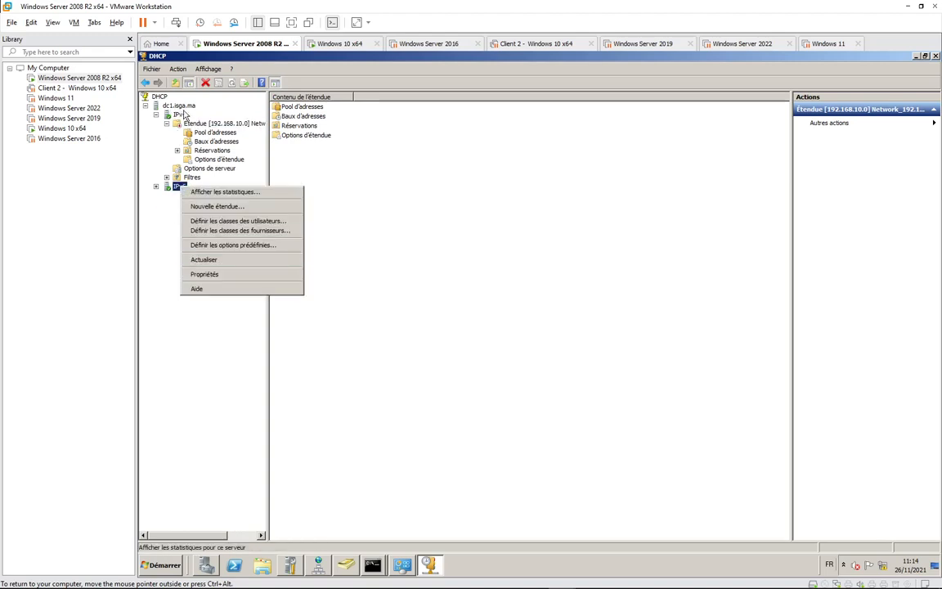
right_click(180, 107)
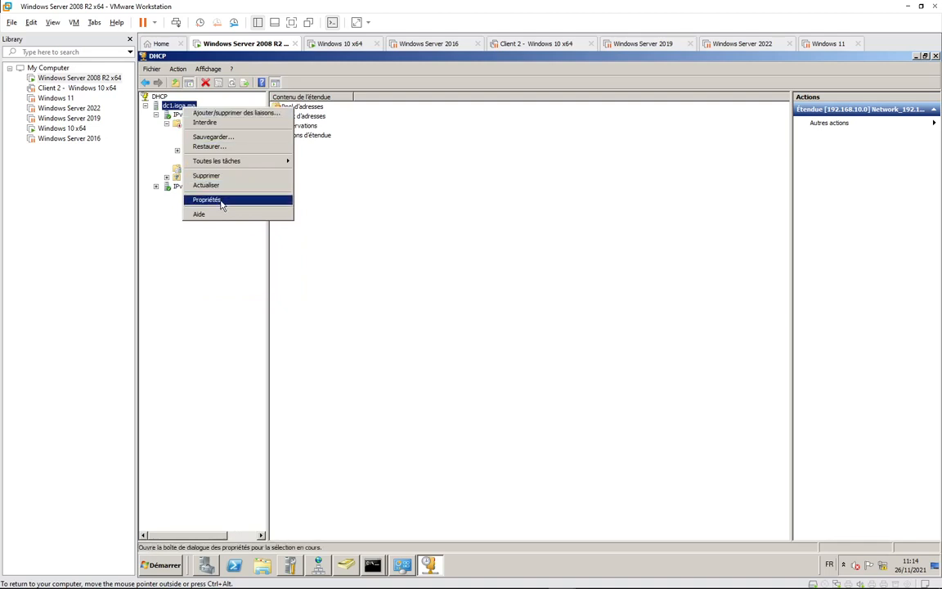
click(221, 202)
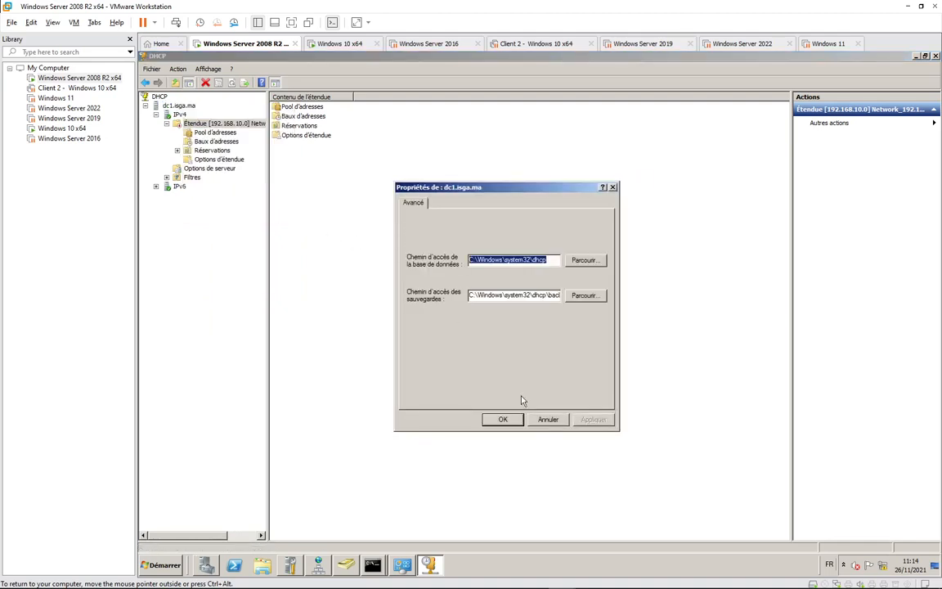
click(548, 420)
Review the General, DNS and Advanced tabs of the IPv6 properties, then close them.
right_click(178, 186)
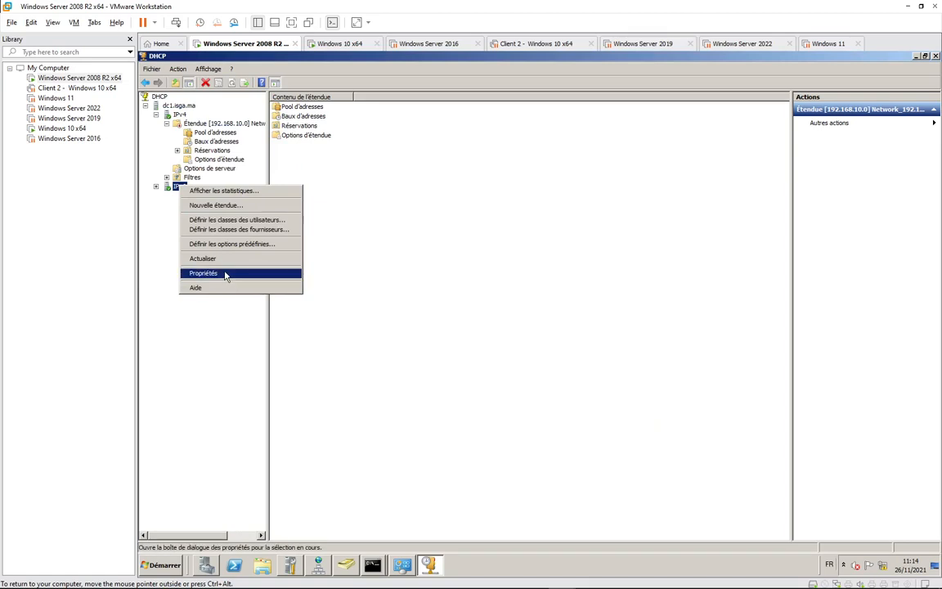
click(226, 275)
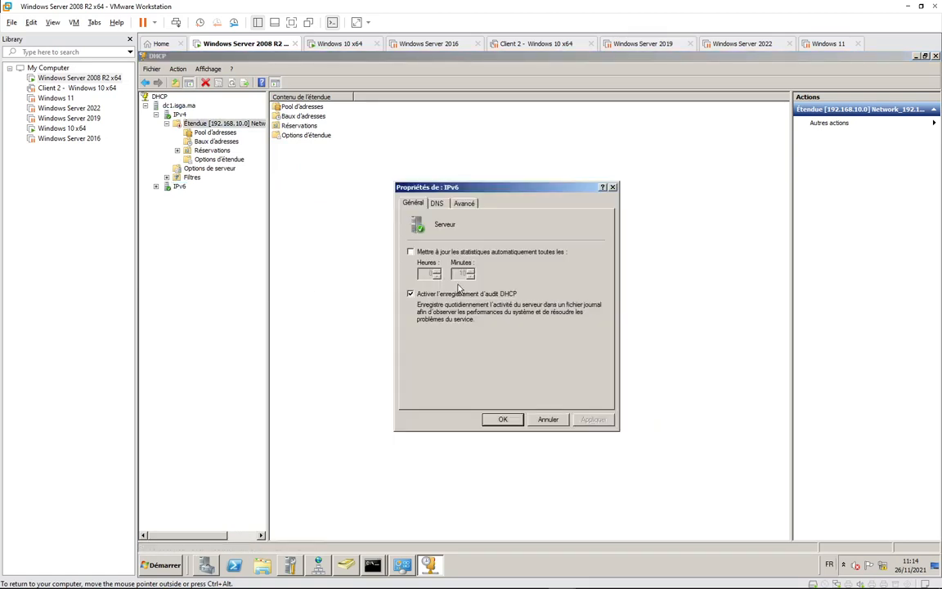
click(437, 203)
click(462, 203)
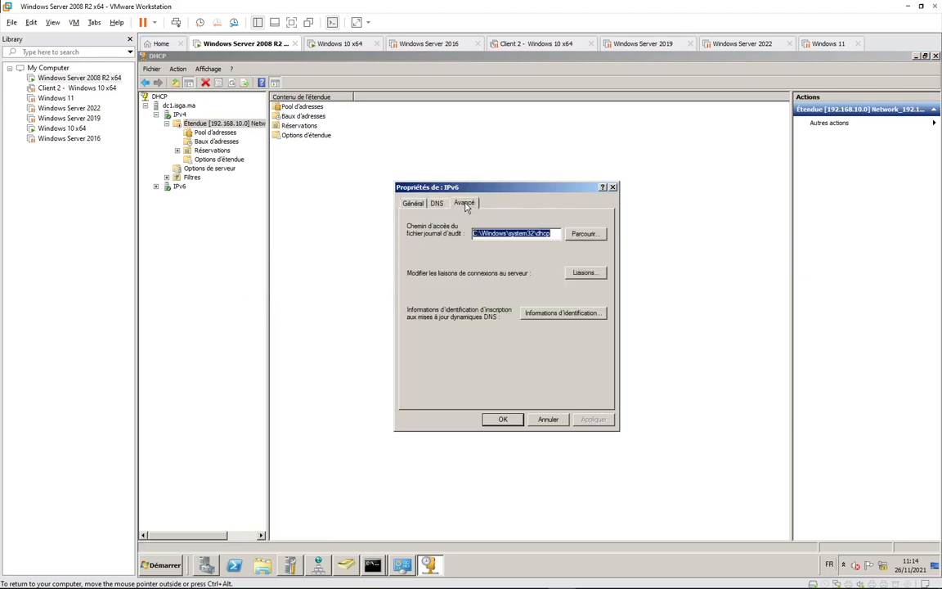
click(420, 203)
click(437, 205)
click(420, 204)
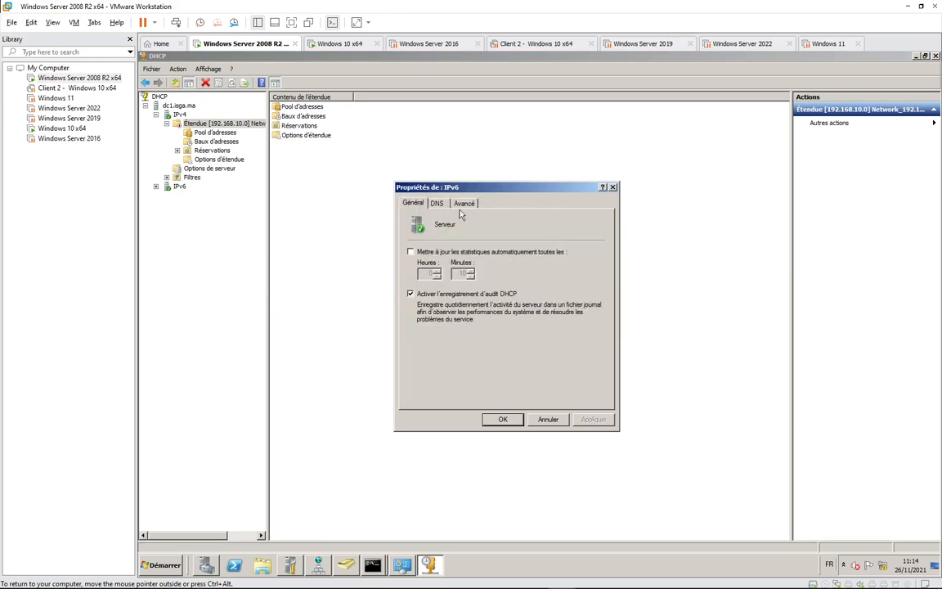
click(613, 187)
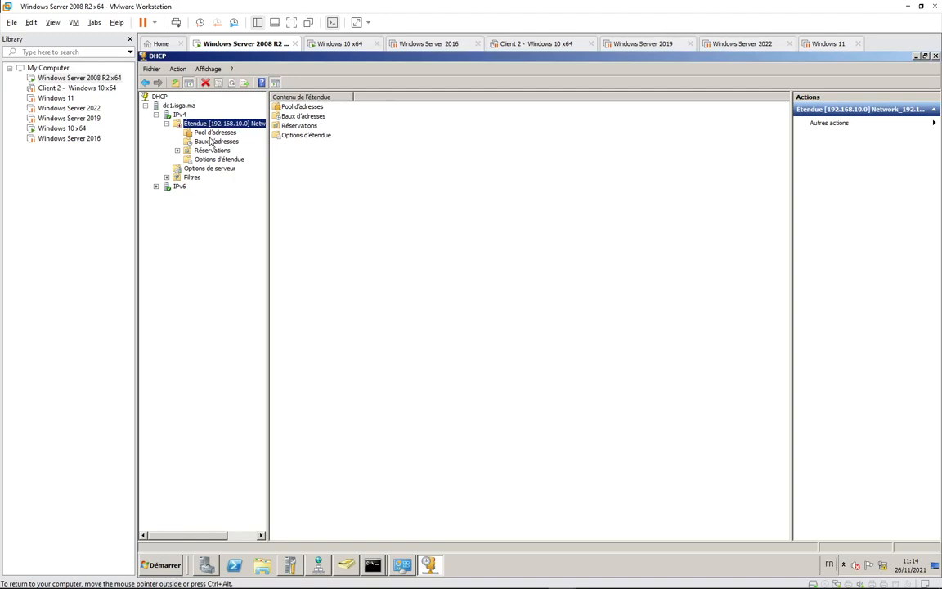
Browse the scope's Pool d'adresses, Baux d'adresses, Réservations and Options d'étendue nodes.
click(214, 133)
click(225, 124)
click(214, 133)
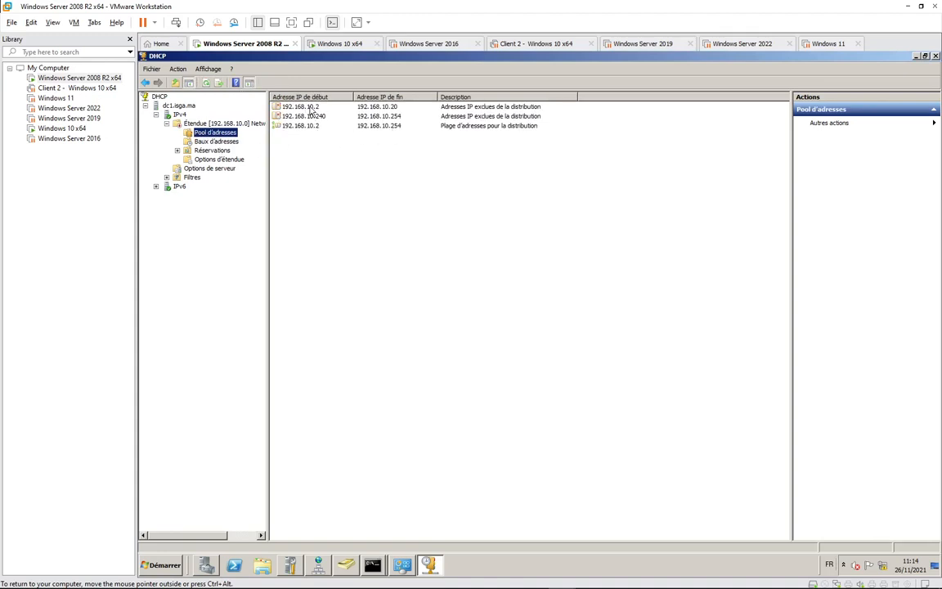
click(204, 141)
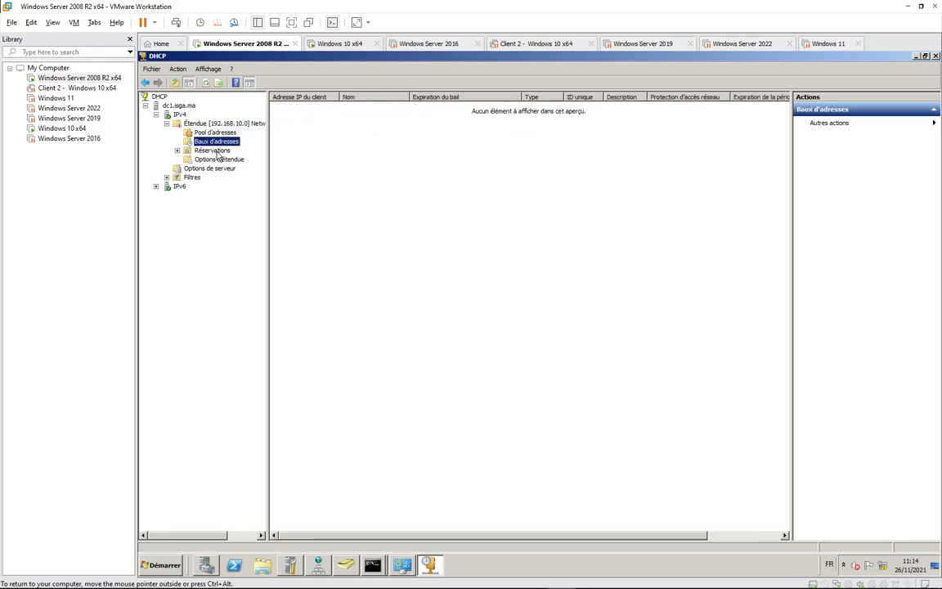
key(Down)
key(Down)
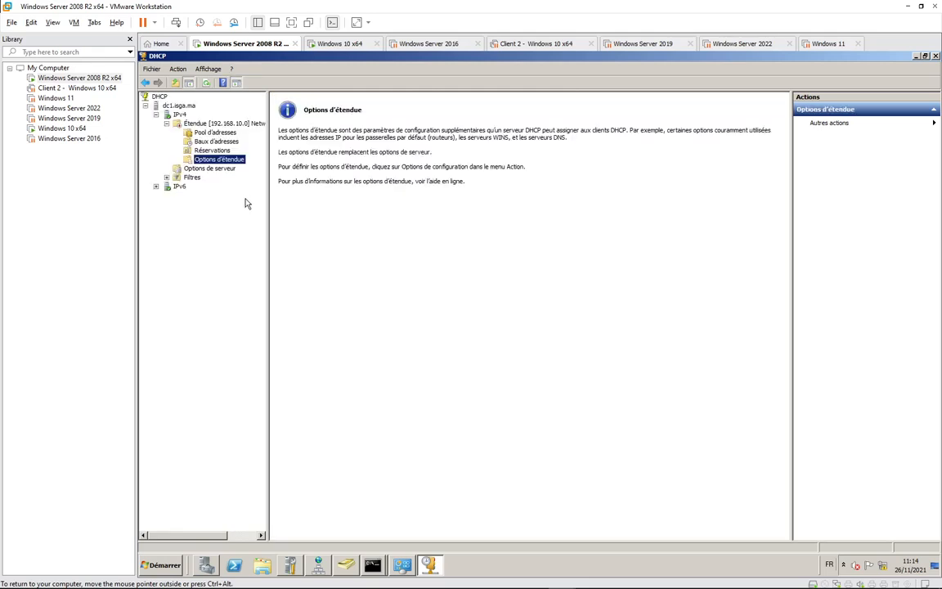
key(Down)
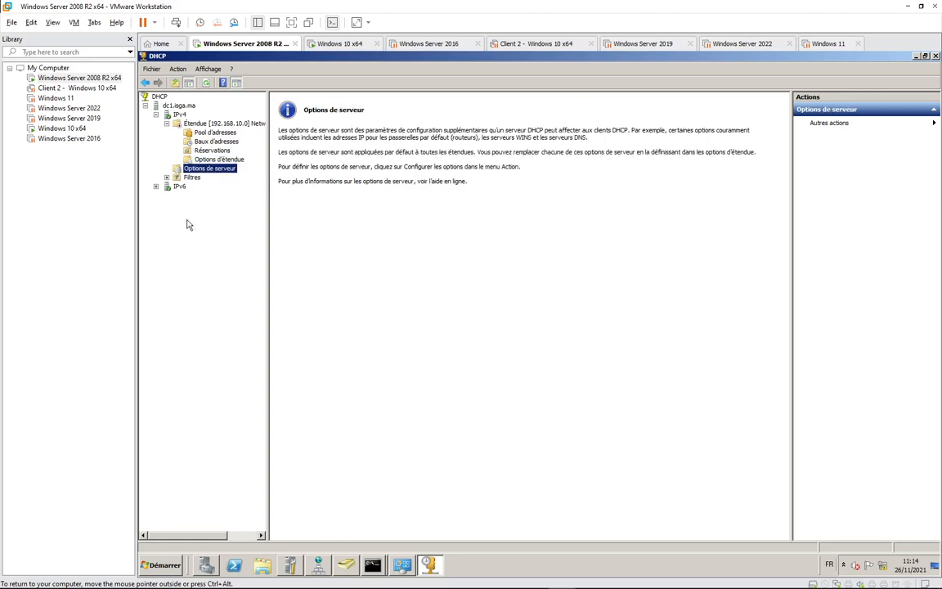
click(214, 159)
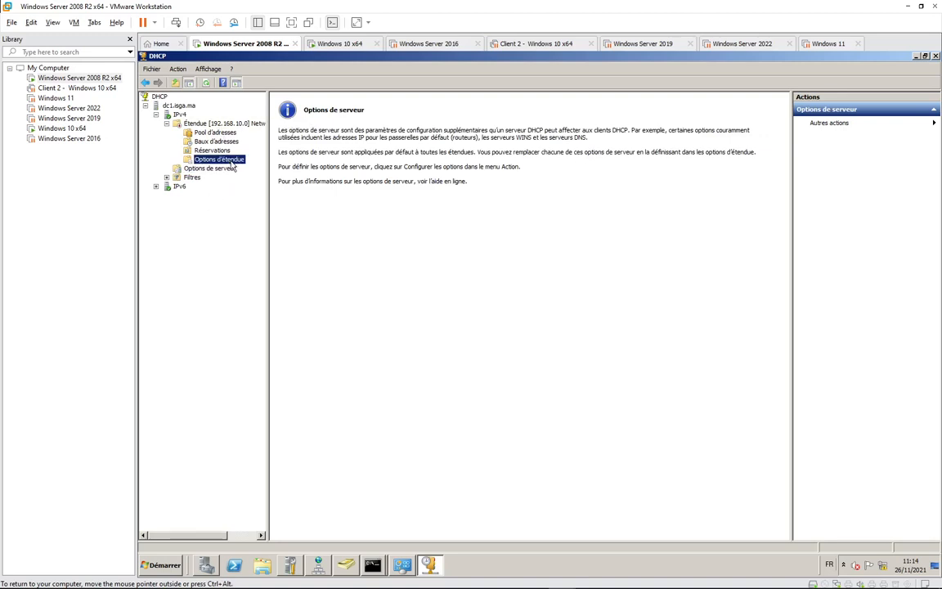
Activate the 192.168.10.0 scope and review its address pool with the excluded ranges.
right_click(230, 127)
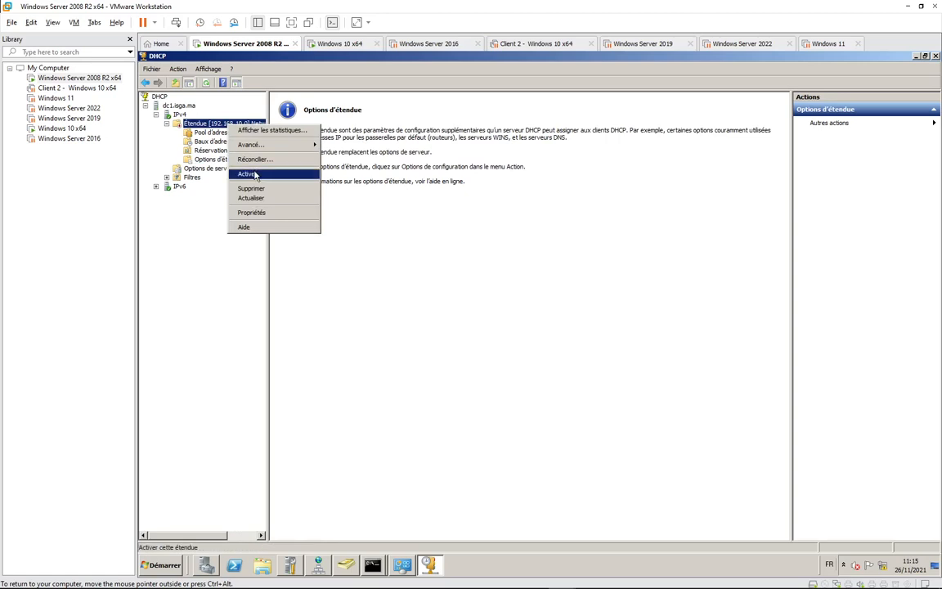
click(255, 175)
click(211, 122)
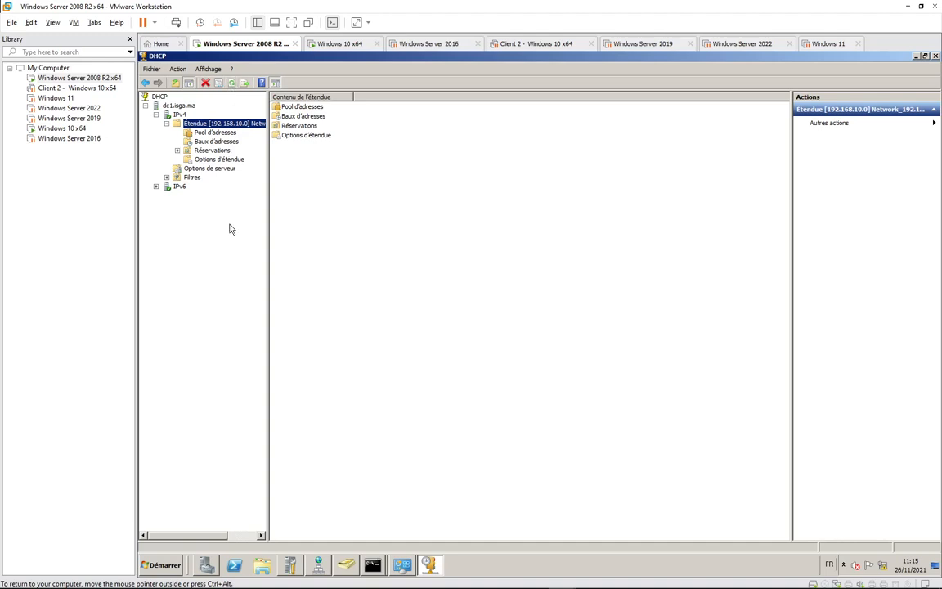
click(216, 132)
click(219, 123)
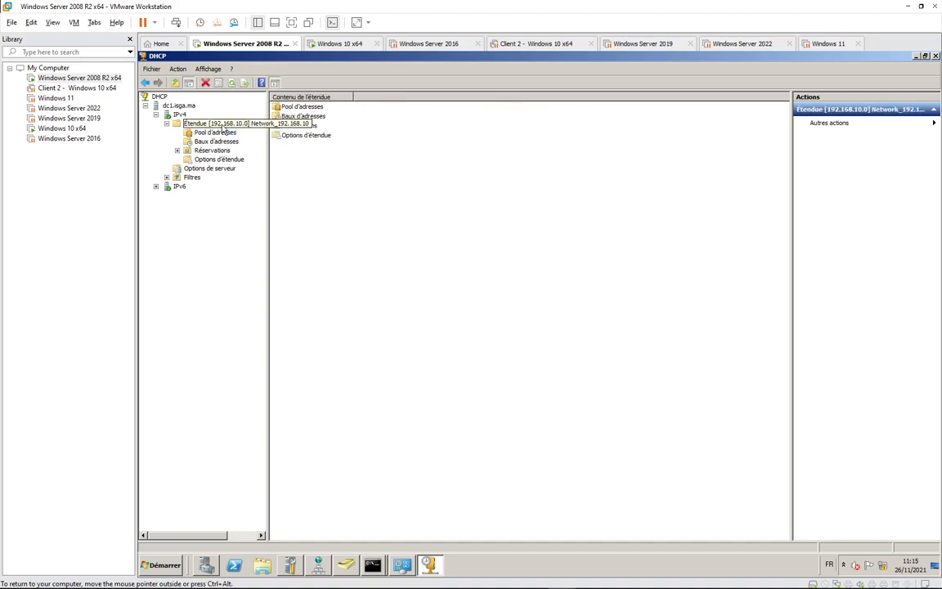
right_click(223, 125)
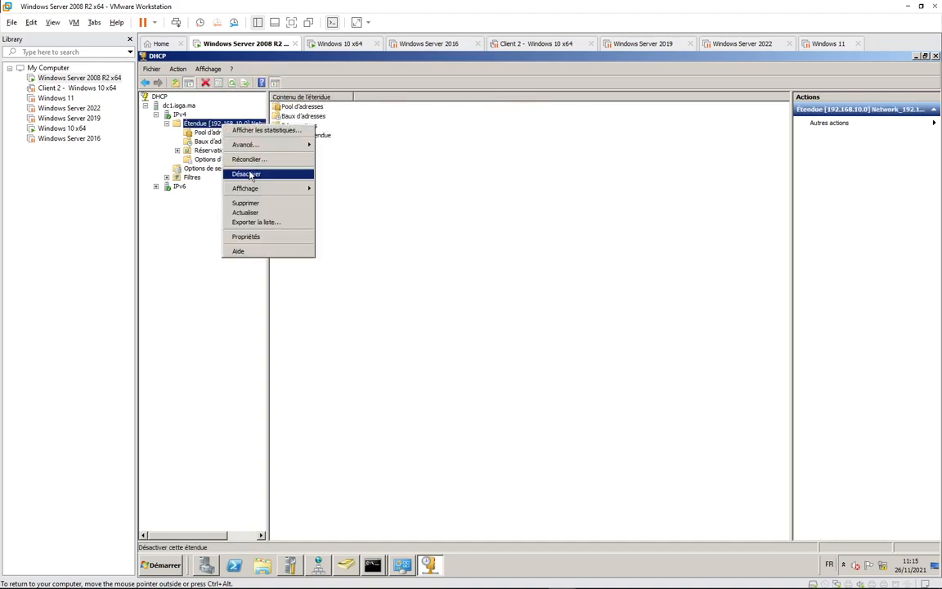
click(179, 243)
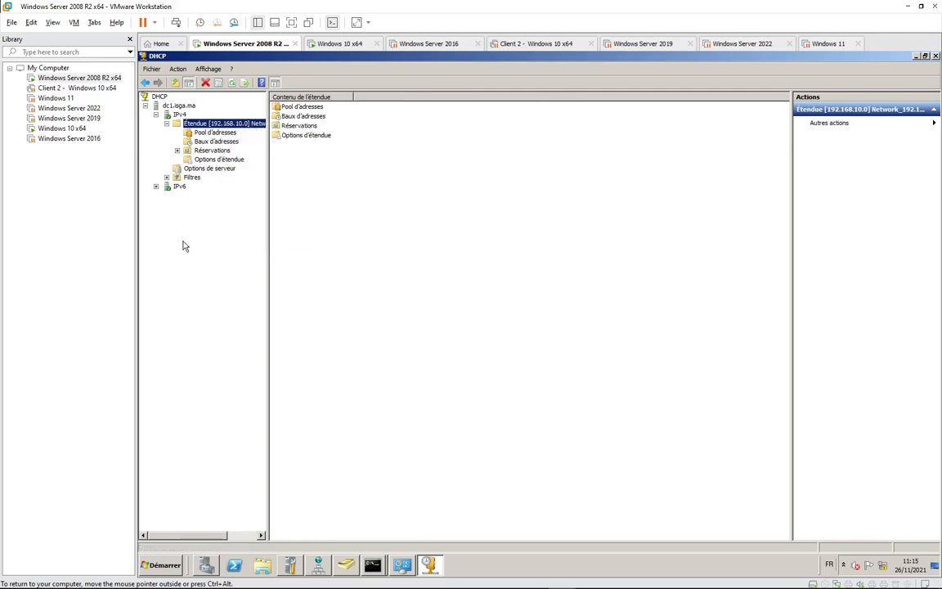
click(216, 133)
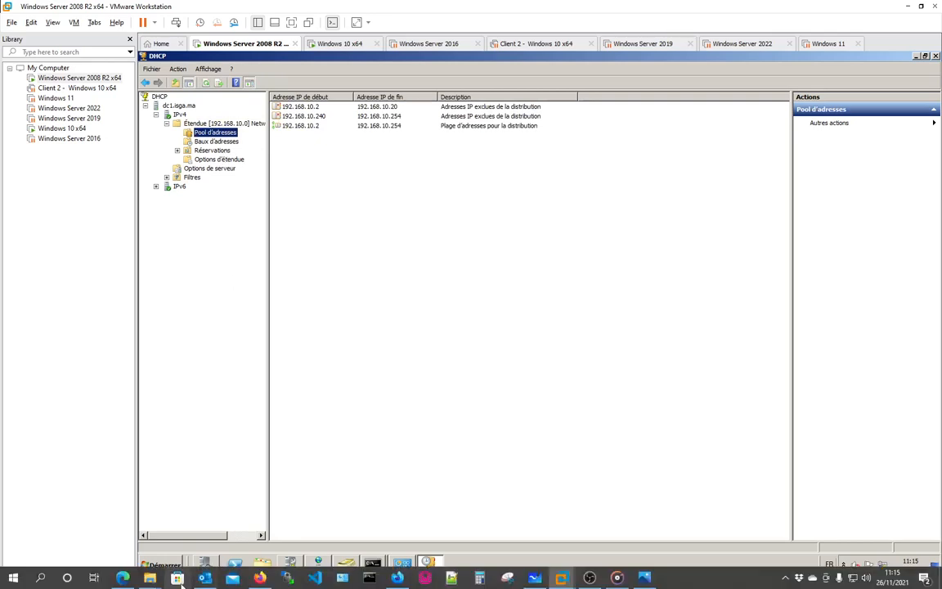
click(120, 579)
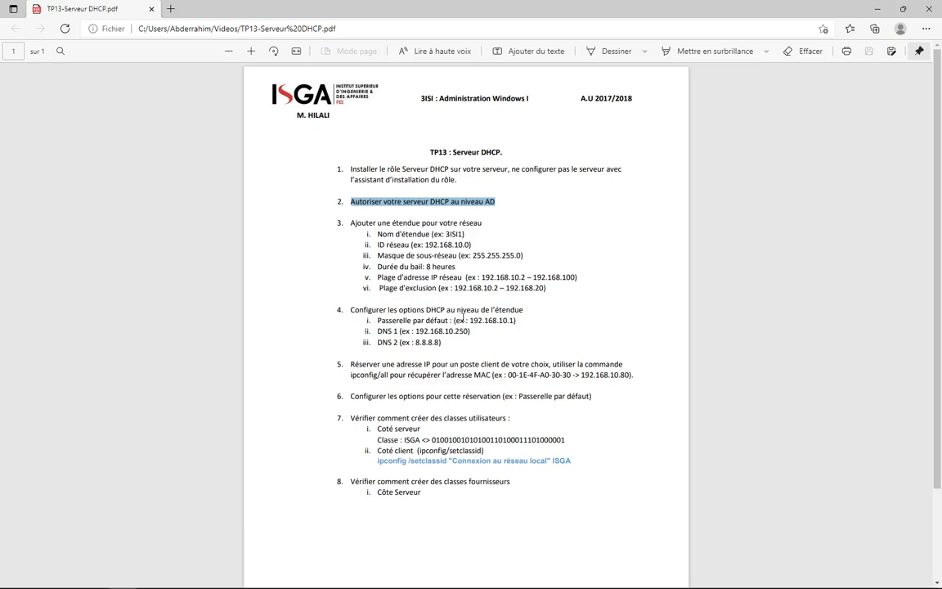
mouse_move(232, 586)
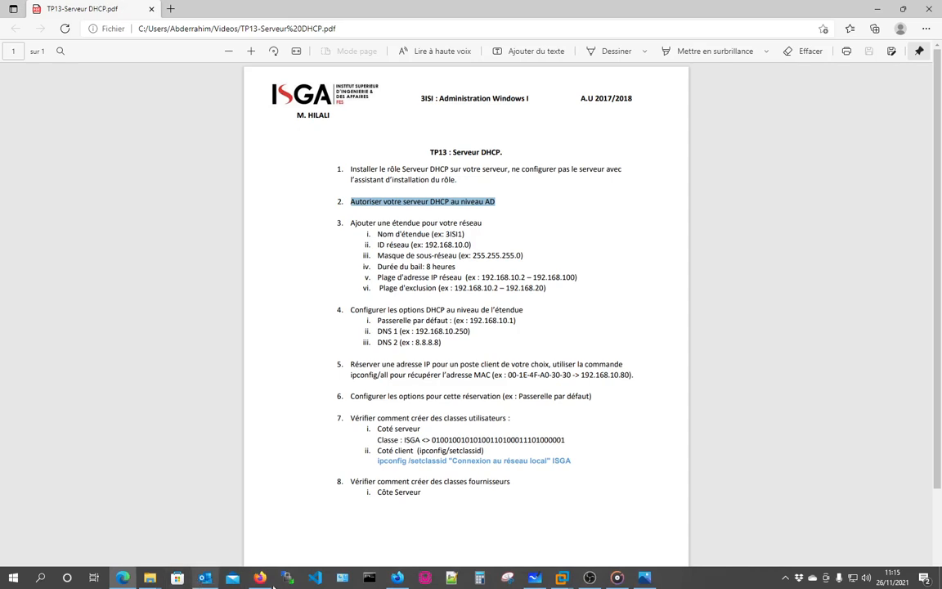
mouse_move(406, 581)
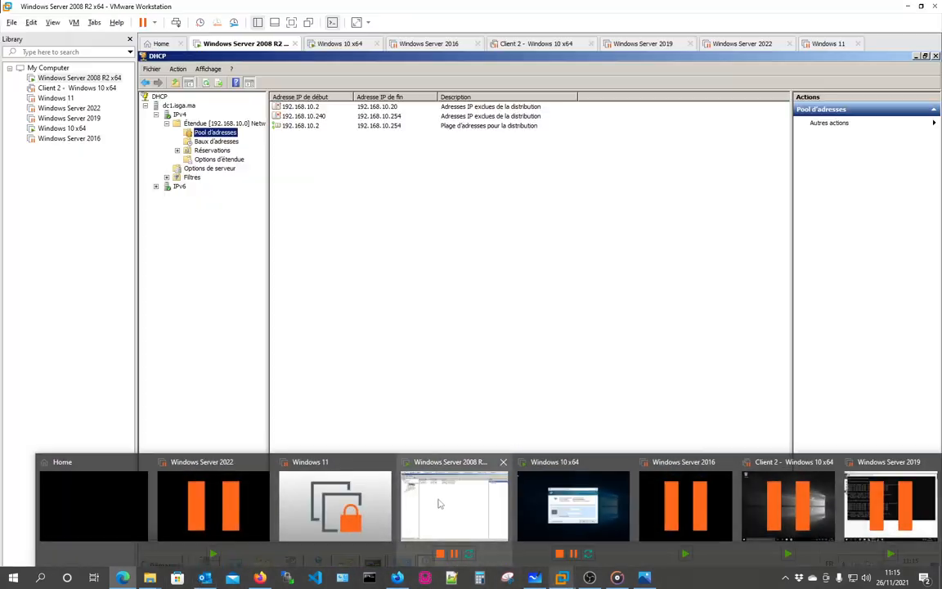
click(439, 503)
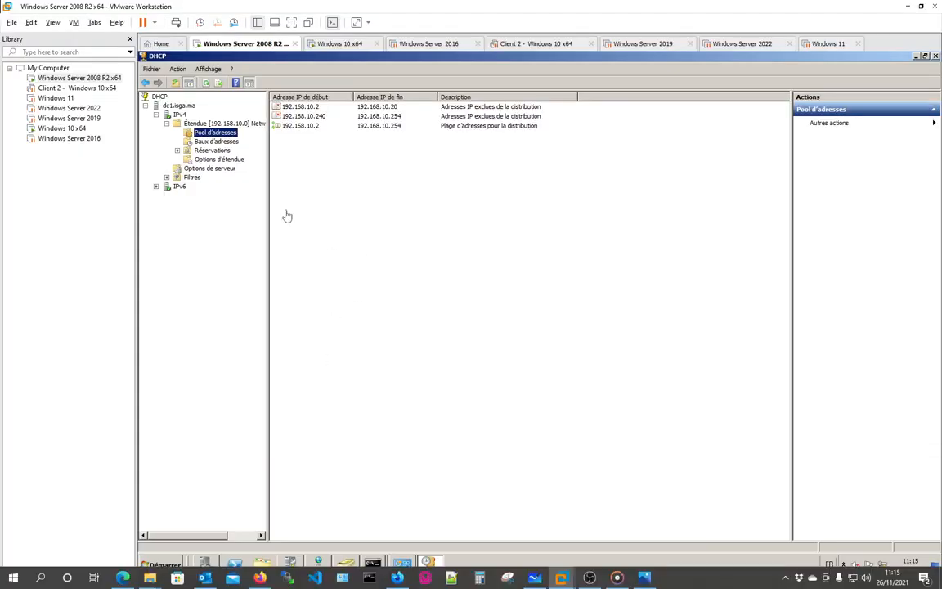
Open the scope options configuration and tick 003 Routeur.
click(233, 162)
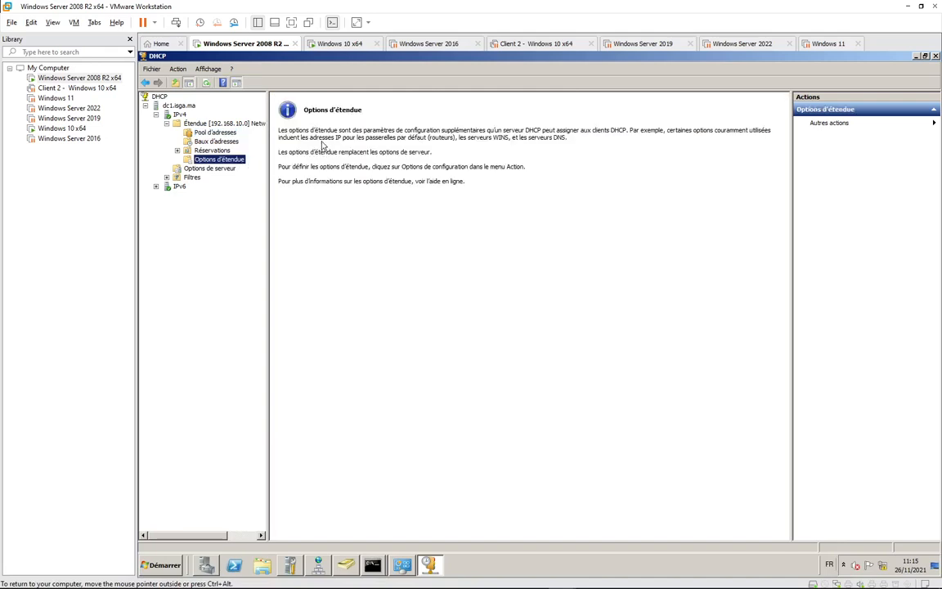
right_click(239, 161)
click(278, 163)
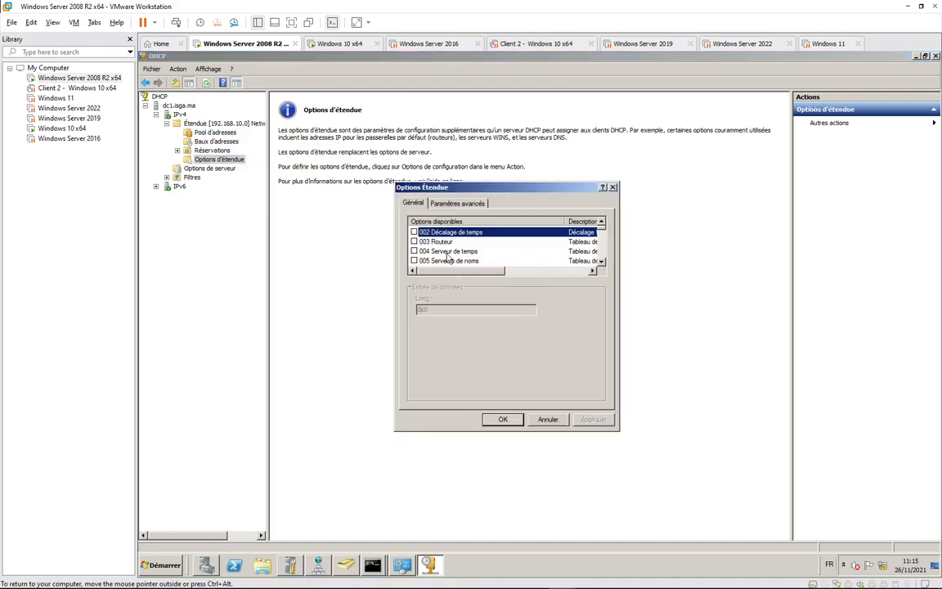
click(413, 241)
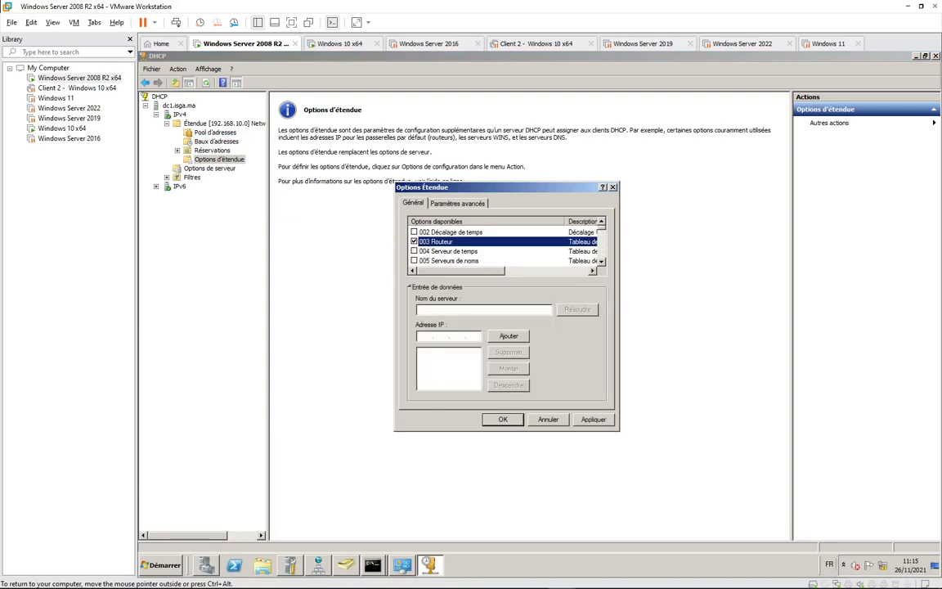
Add 192.168.10.1 to the router's IP address list.
click(602, 261)
click(602, 262)
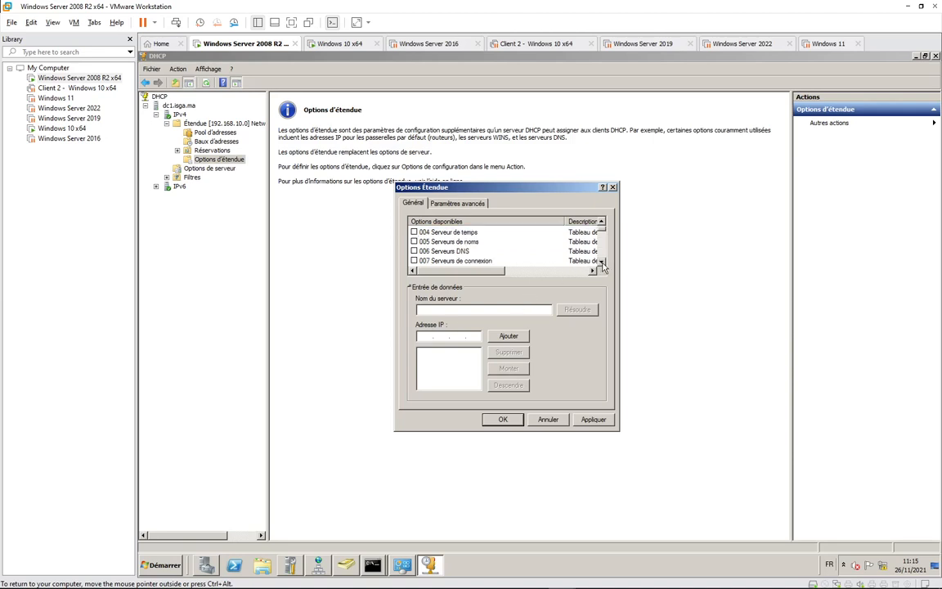
click(602, 261)
click(602, 261)
click(602, 262)
click(601, 262)
click(602, 262)
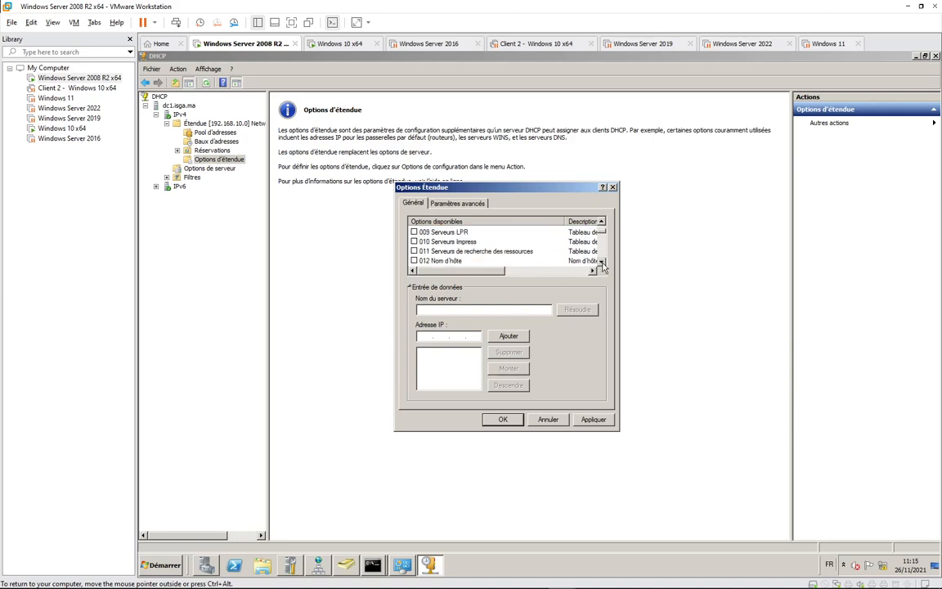
click(602, 262)
click(601, 261)
click(602, 262)
click(601, 262)
click(601, 262)
click(602, 262)
click(602, 262)
click(601, 262)
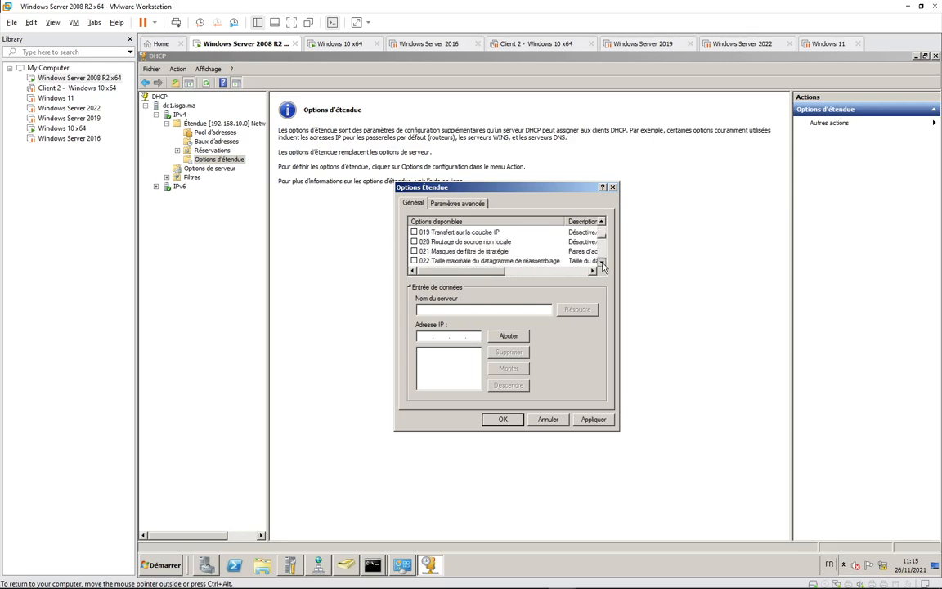
click(602, 262)
click(602, 261)
click(602, 262)
click(602, 262)
click(602, 262)
click(602, 261)
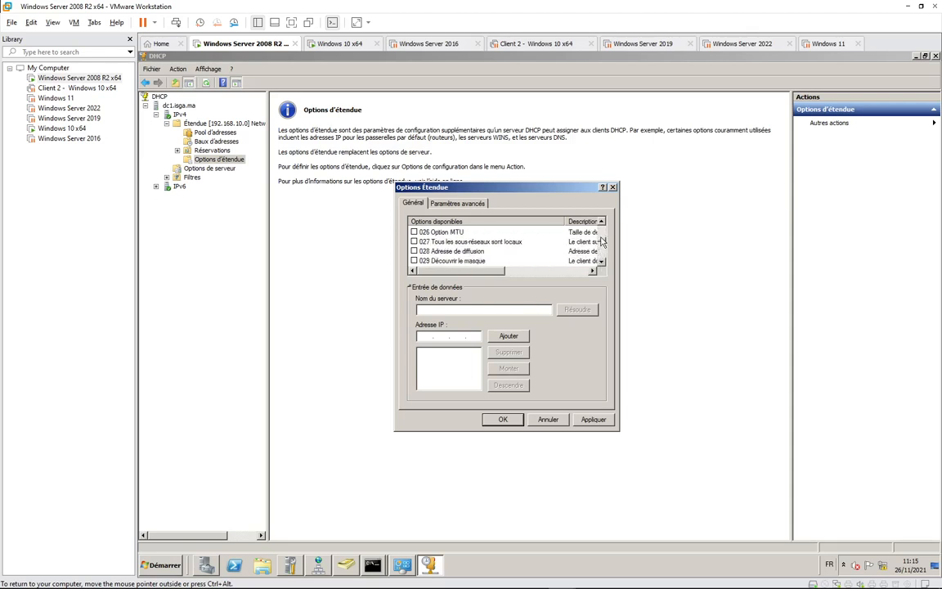
click(603, 230)
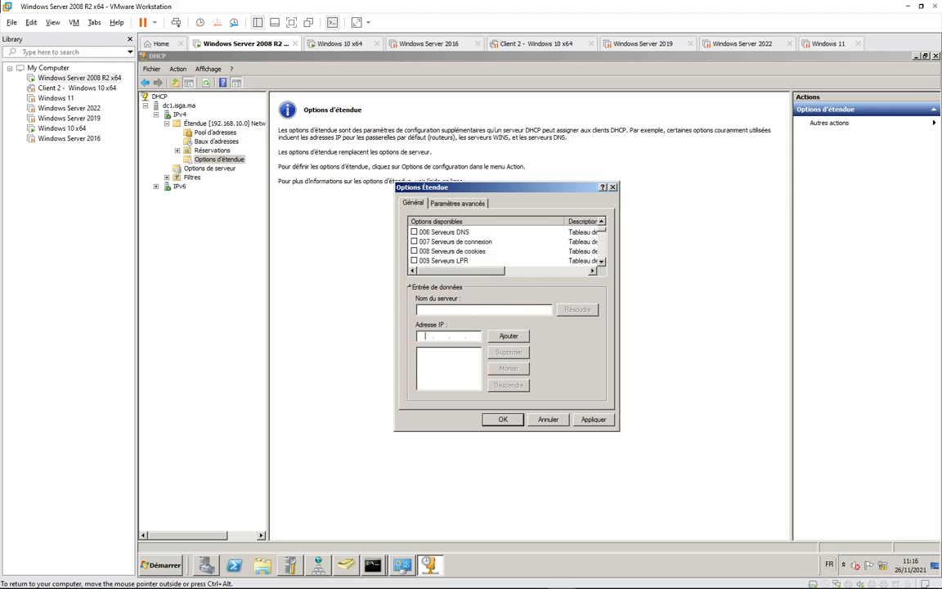
text(192 . 168)
click(508, 335)
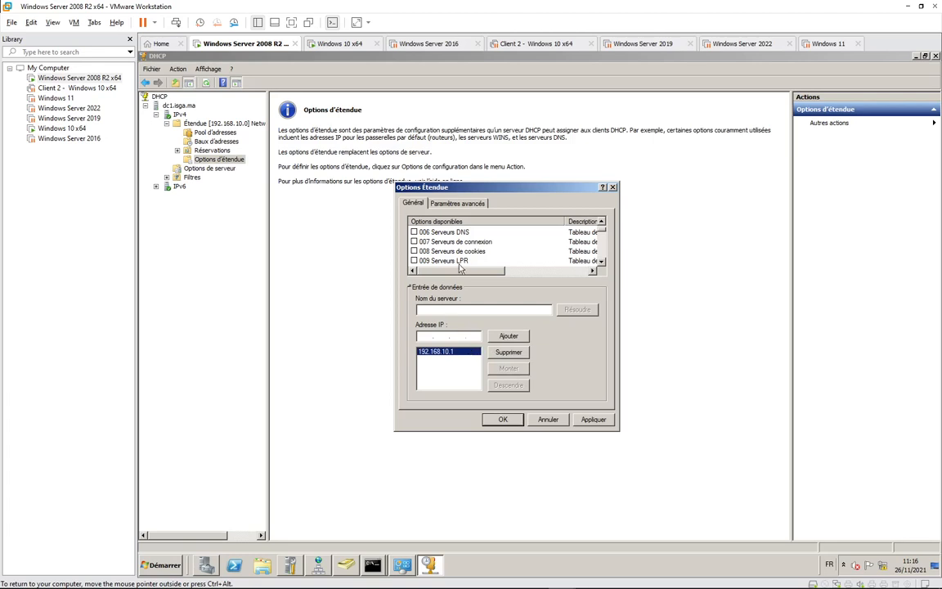
scroll(601, 221, up, 2)
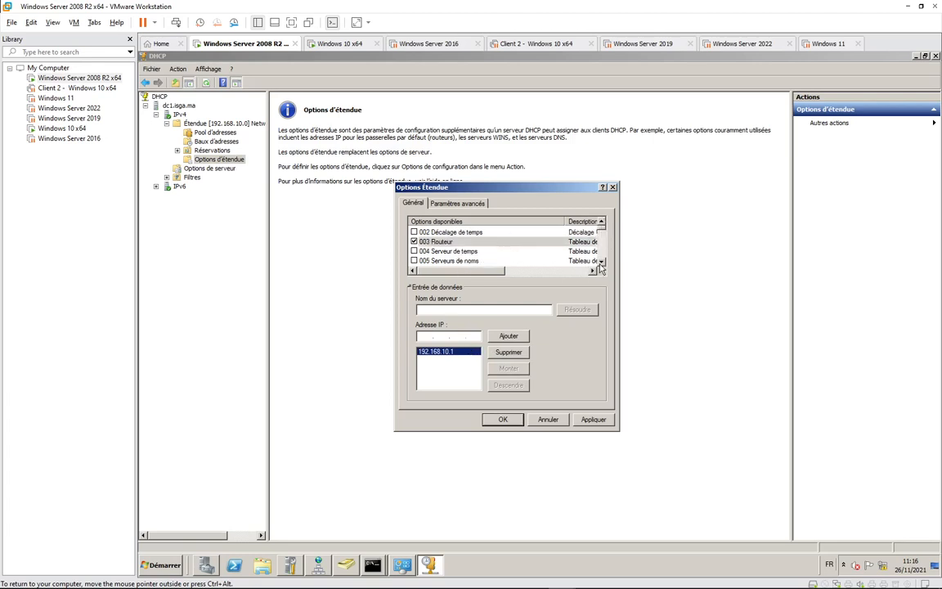
click(601, 261)
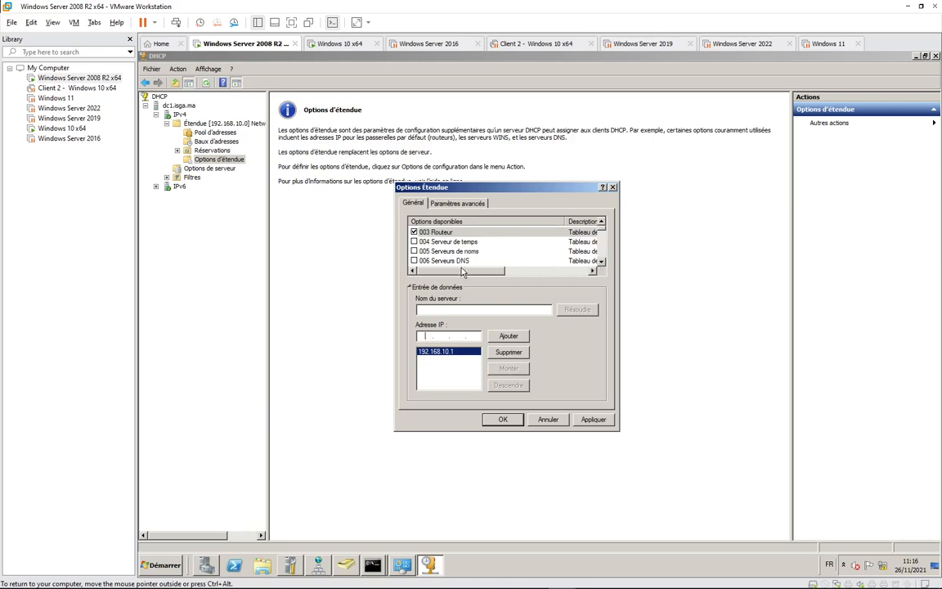
Tick 006 Serveurs DNS and add 192.168.10.250 as its DNS server address.
click(442, 261)
click(414, 261)
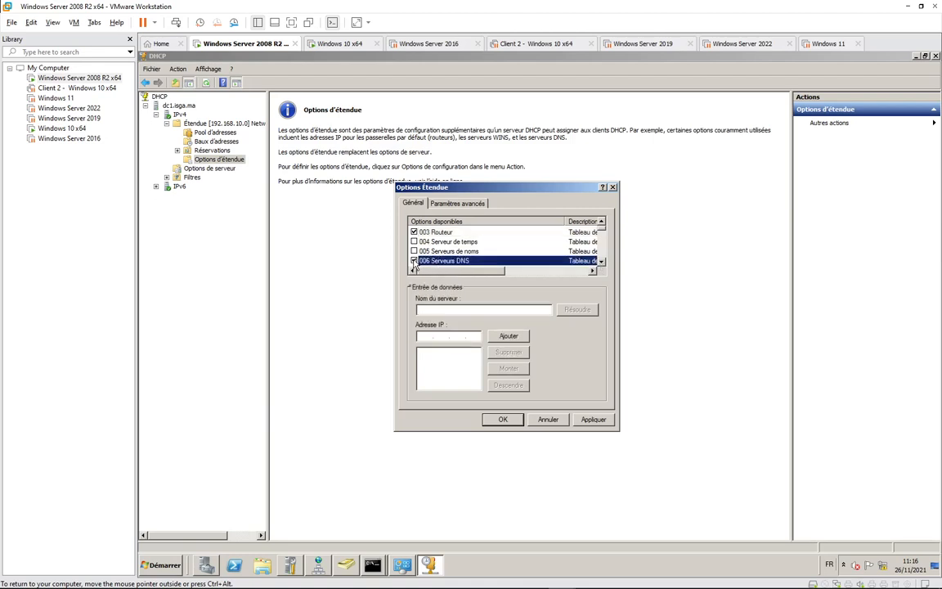
click(425, 336)
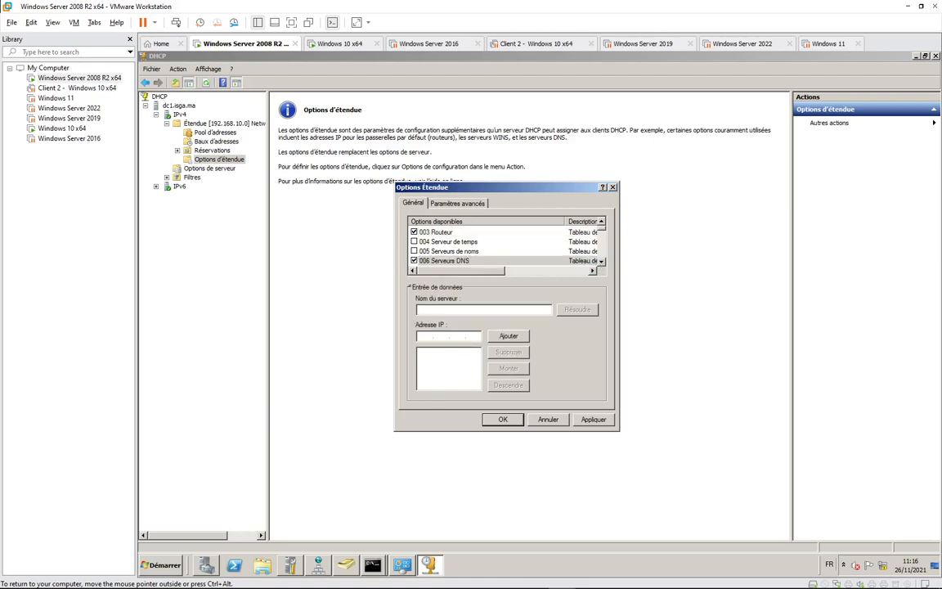
text(192 . 168 . 10 . 250)
click(507, 336)
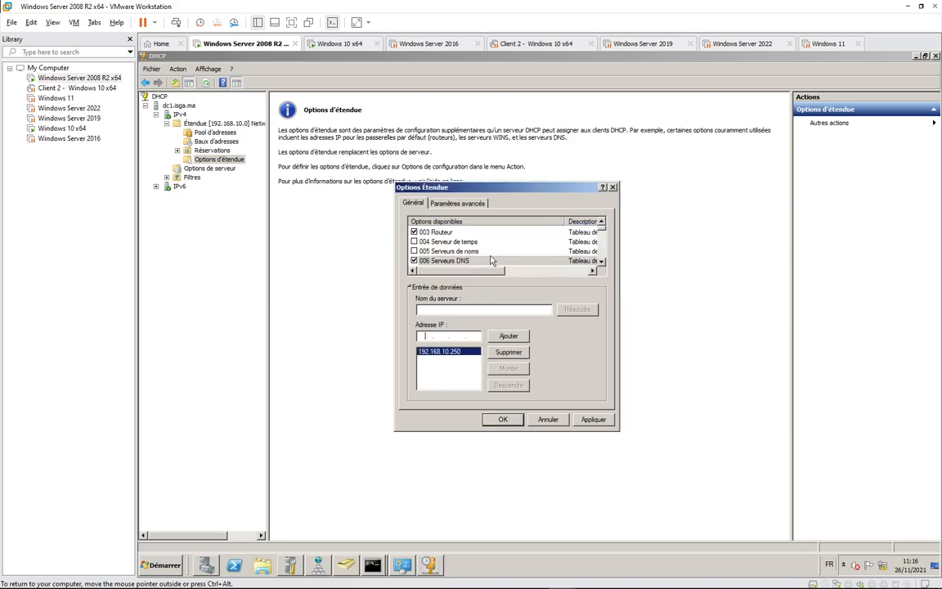
click(602, 262)
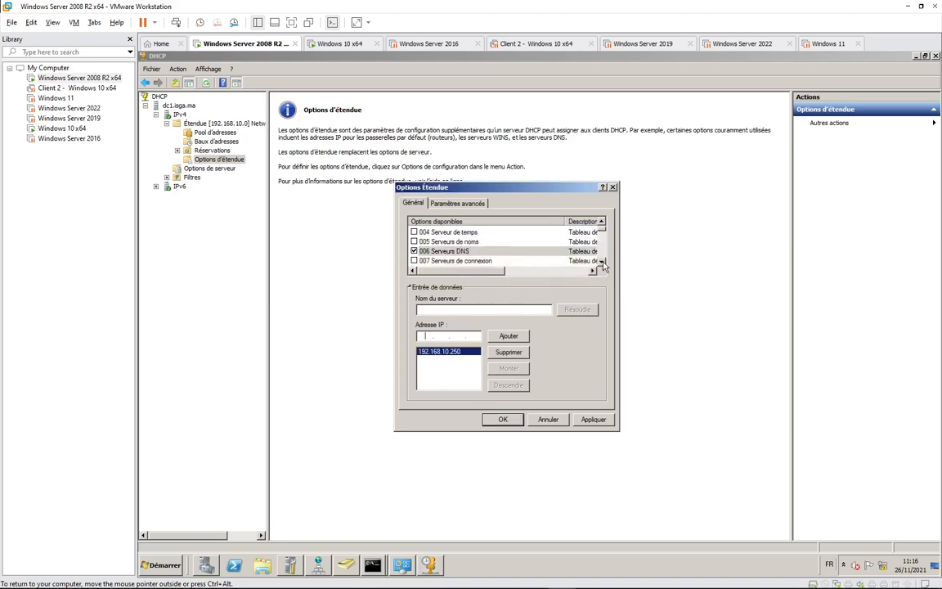
click(602, 262)
click(602, 262)
click(602, 262)
click(601, 262)
scroll(545, 242, down, 2)
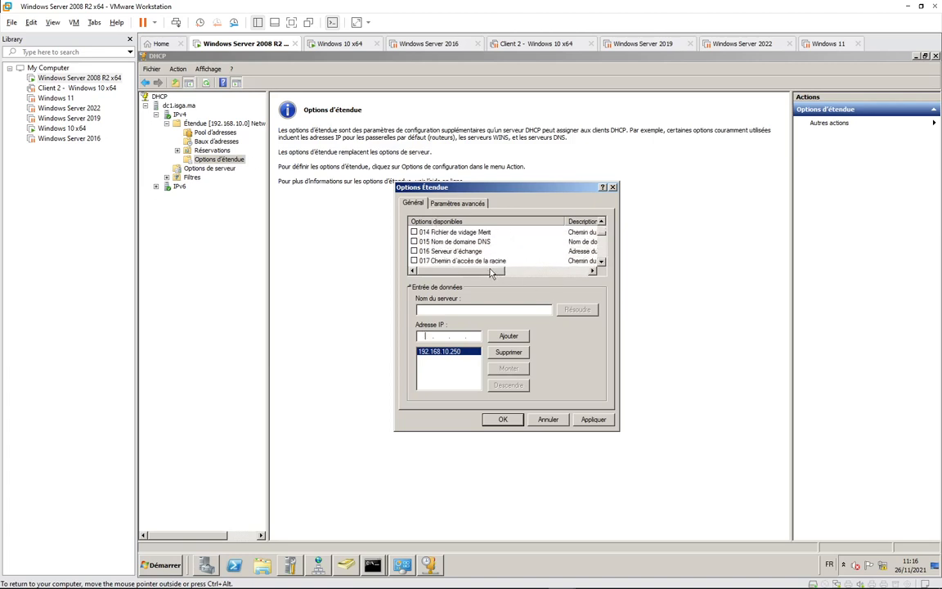
Leave 015 Nom de domaine DNS unticked and apply the router and DNS options.
click(458, 243)
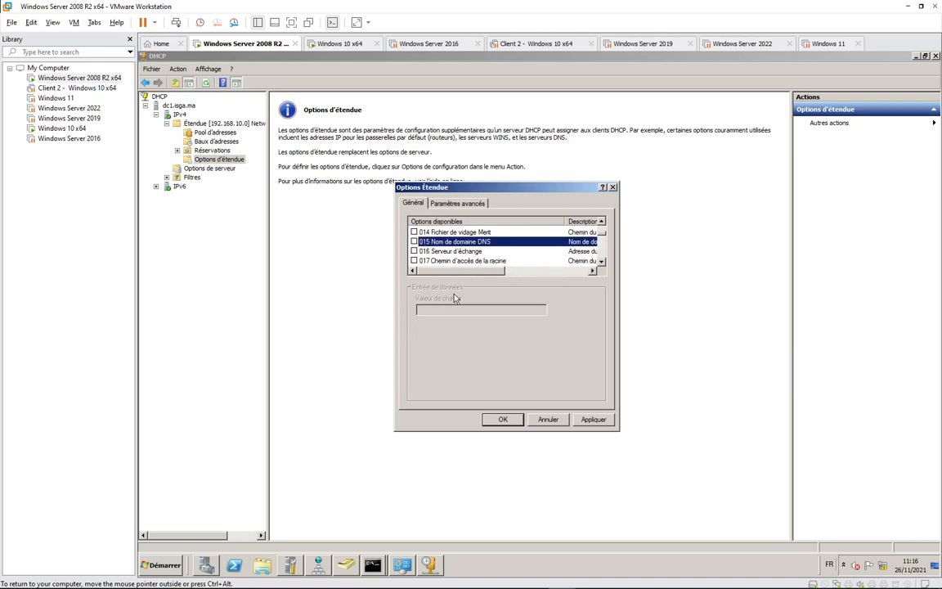
click(414, 242)
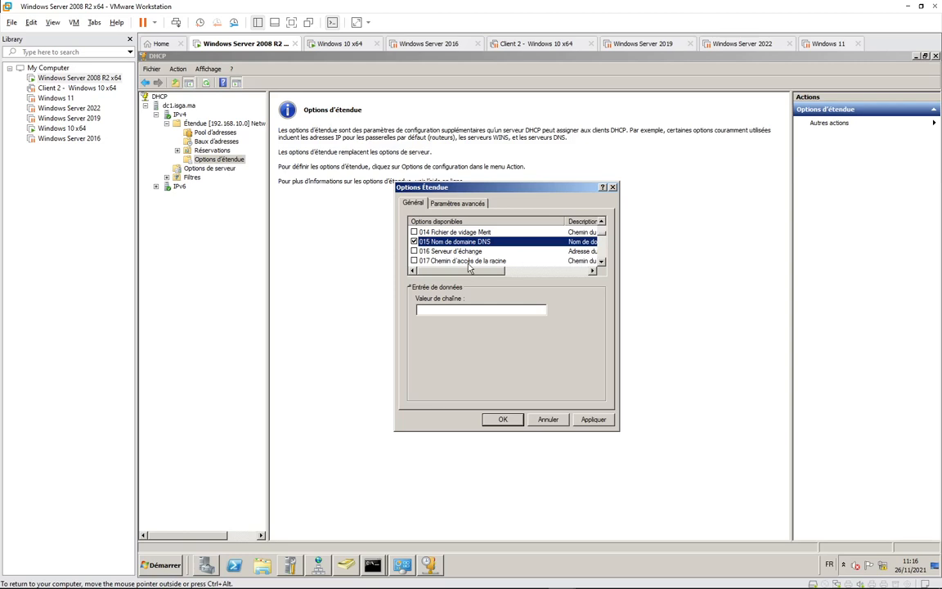
click(414, 241)
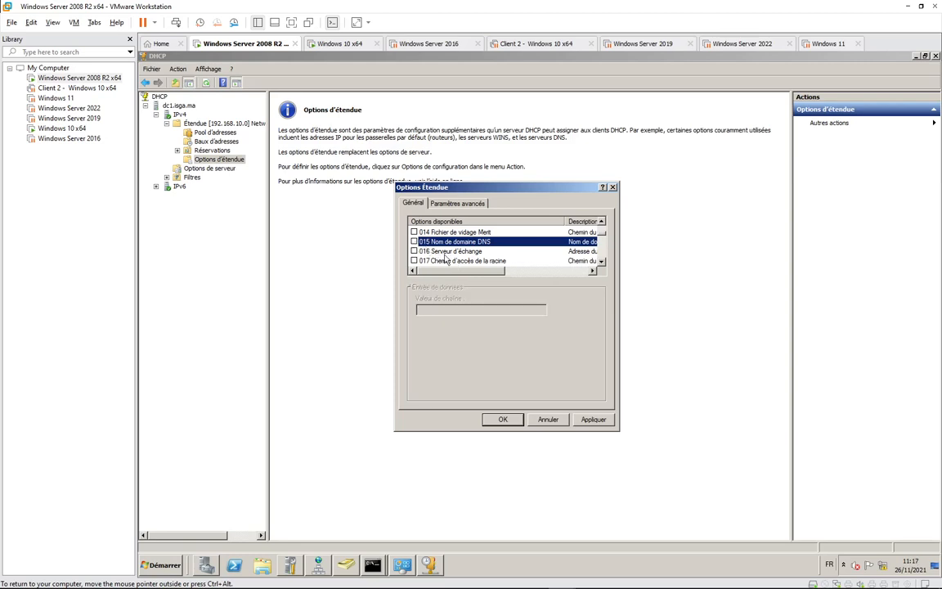
click(593, 419)
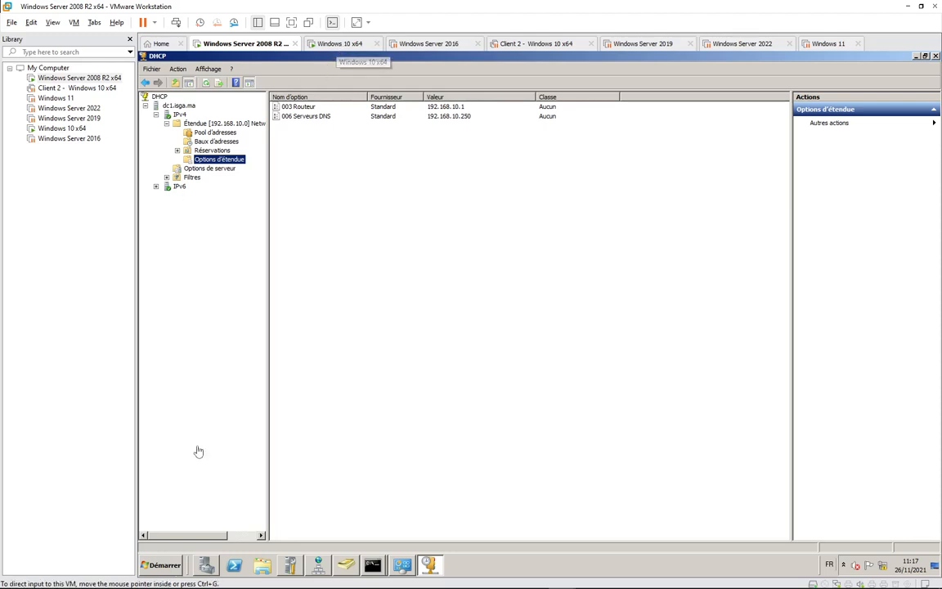
click(165, 540)
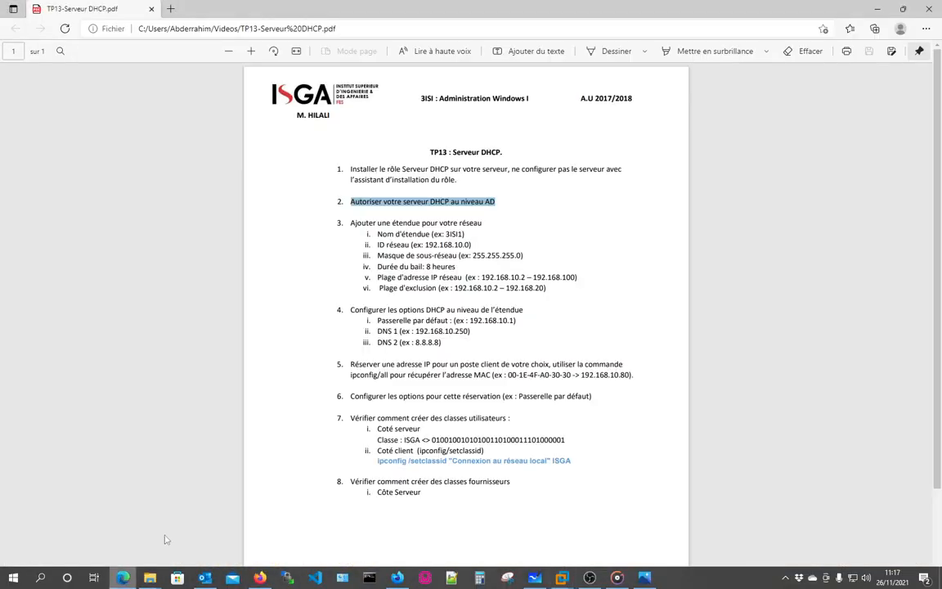
drag(380, 234, 500, 255)
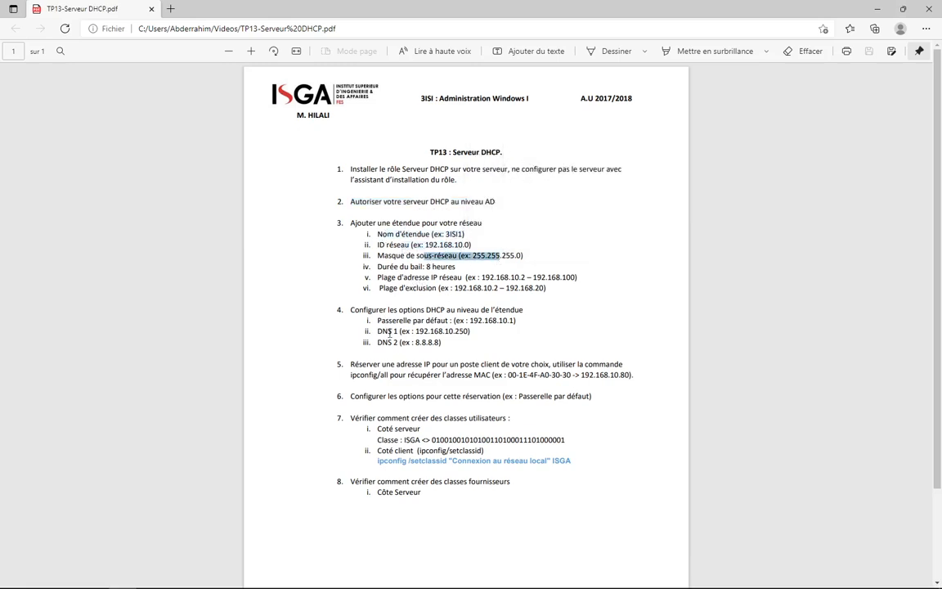
key(alt+Tab)
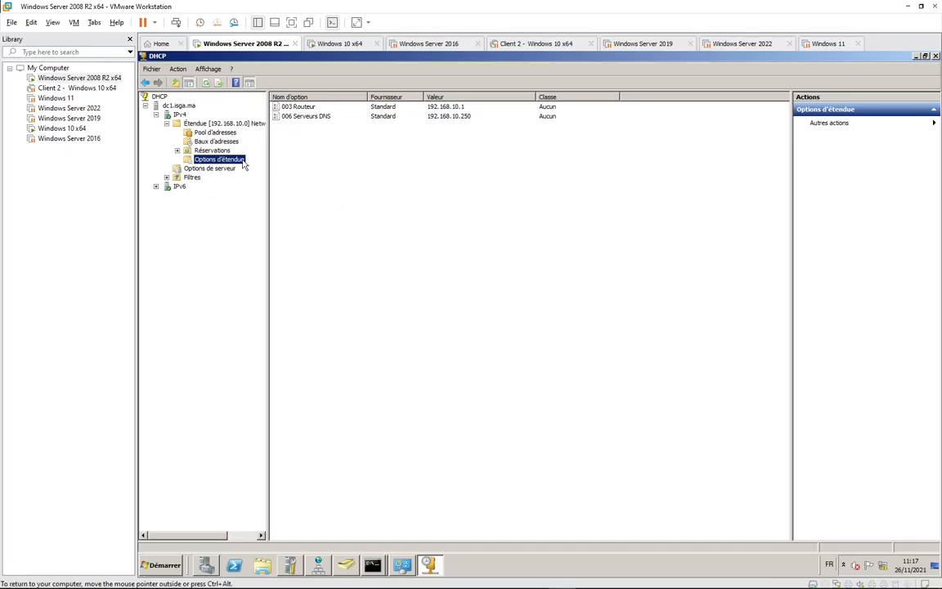
Add 8.8.8.8 as a second 006 Serveurs DNS address, accepting the validation warning, and apply.
right_click(242, 163)
click(282, 166)
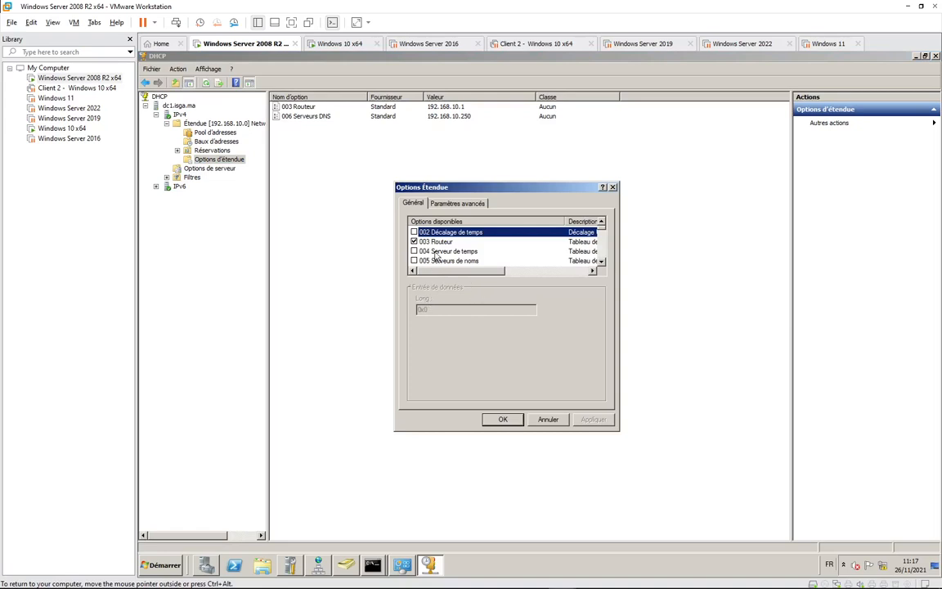
scroll(455, 244, down, 2)
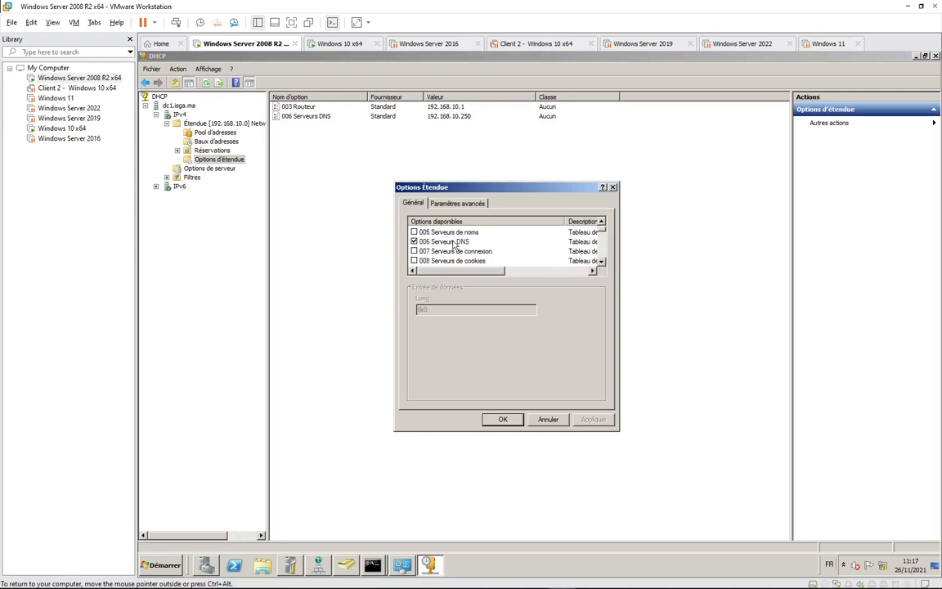
click(455, 244)
click(437, 385)
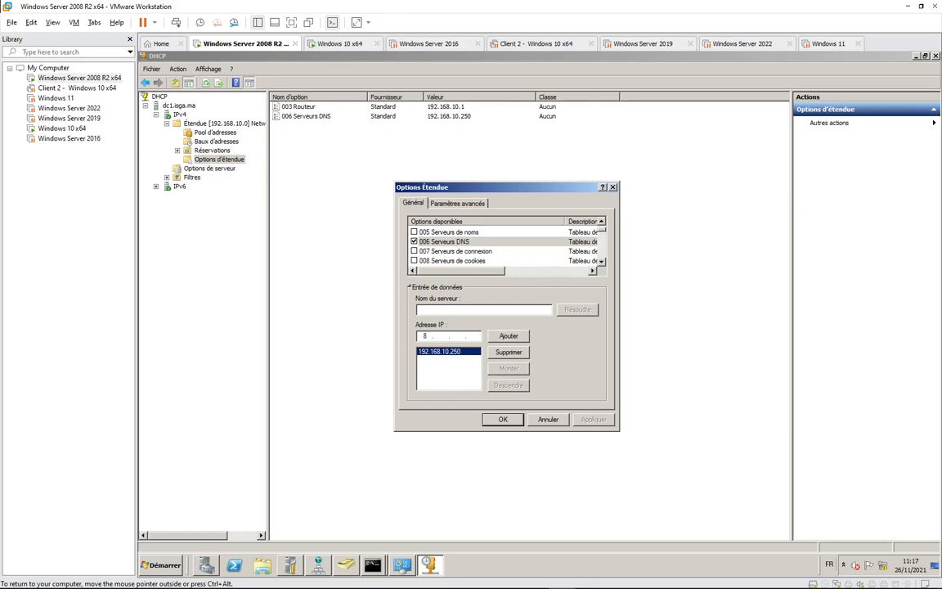
text(8.8.8.8)
click(508, 335)
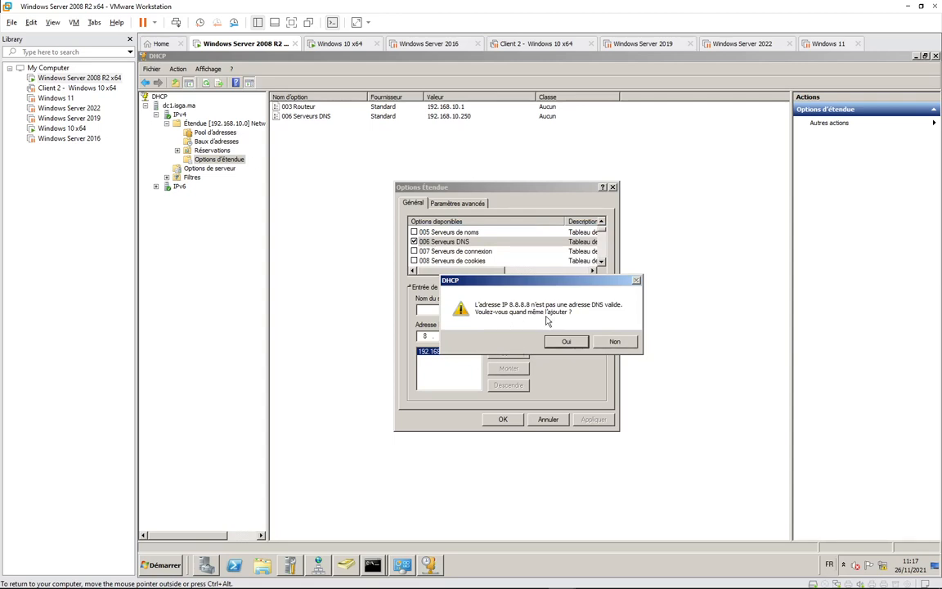
click(564, 341)
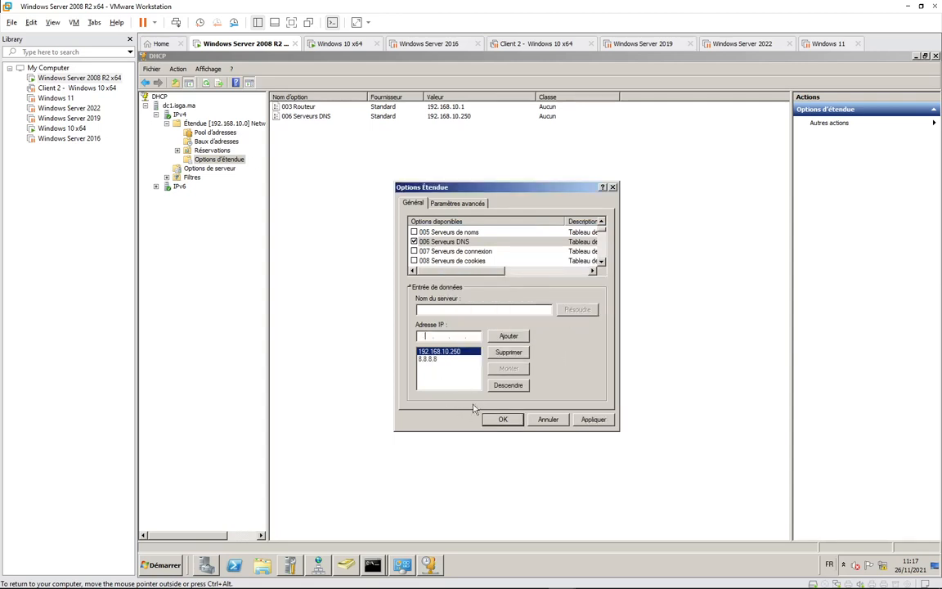
click(592, 418)
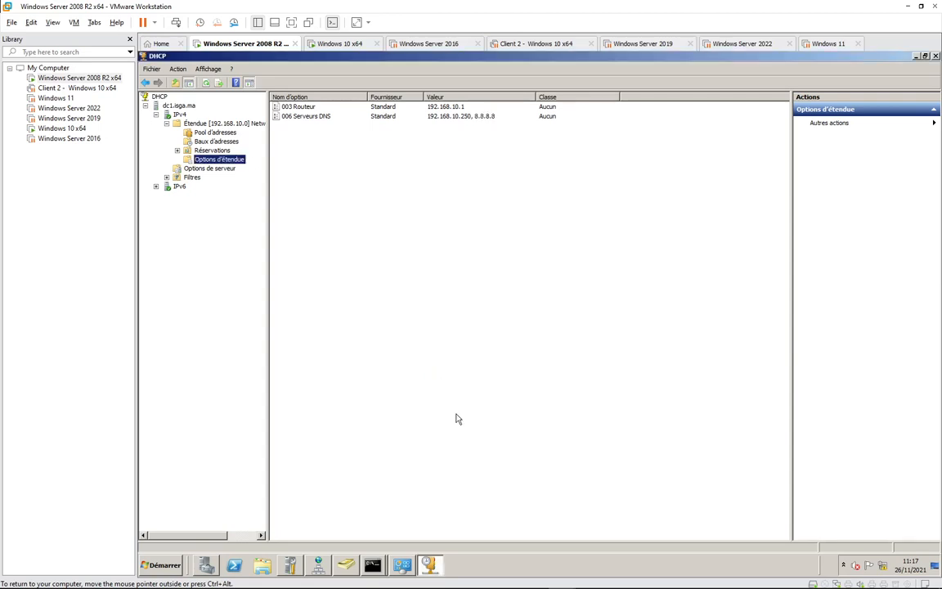
click(502, 419)
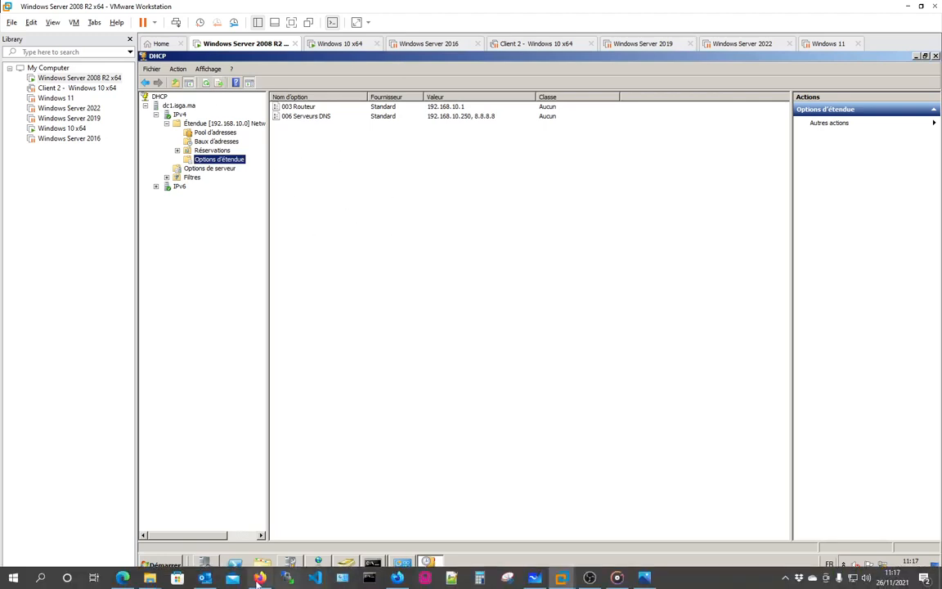
click(123, 578)
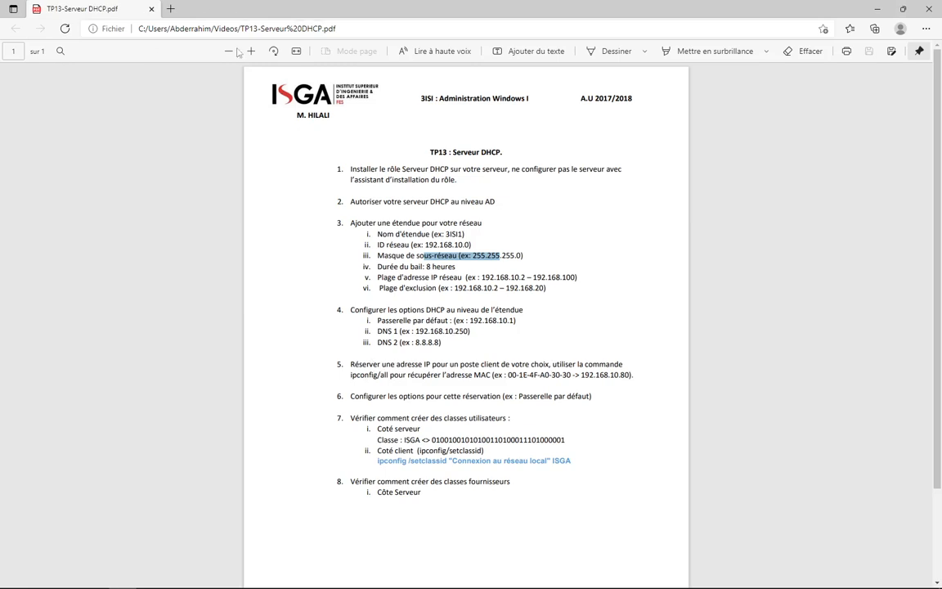
mouse_move(260, 587)
key(alt+Tab)
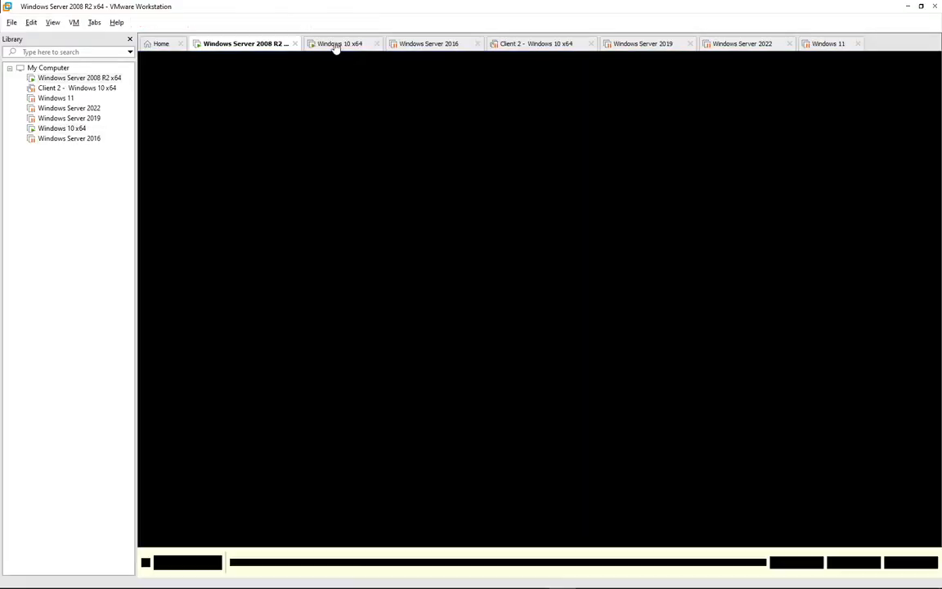
click(335, 46)
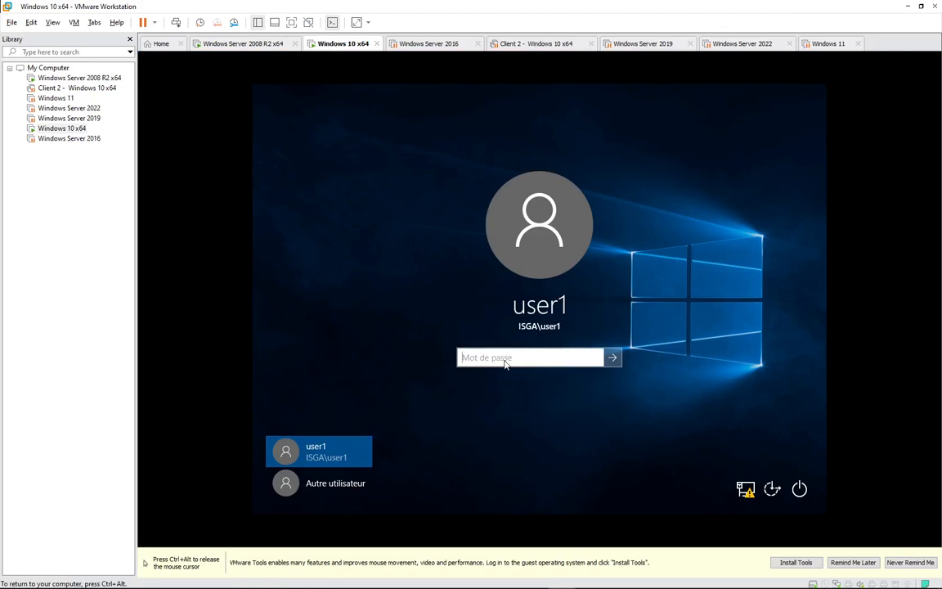
Sign in to the Windows 10 client with the account password and run ipconfig in the command prompt.
text(Pa$$w0rd)
key(Return)
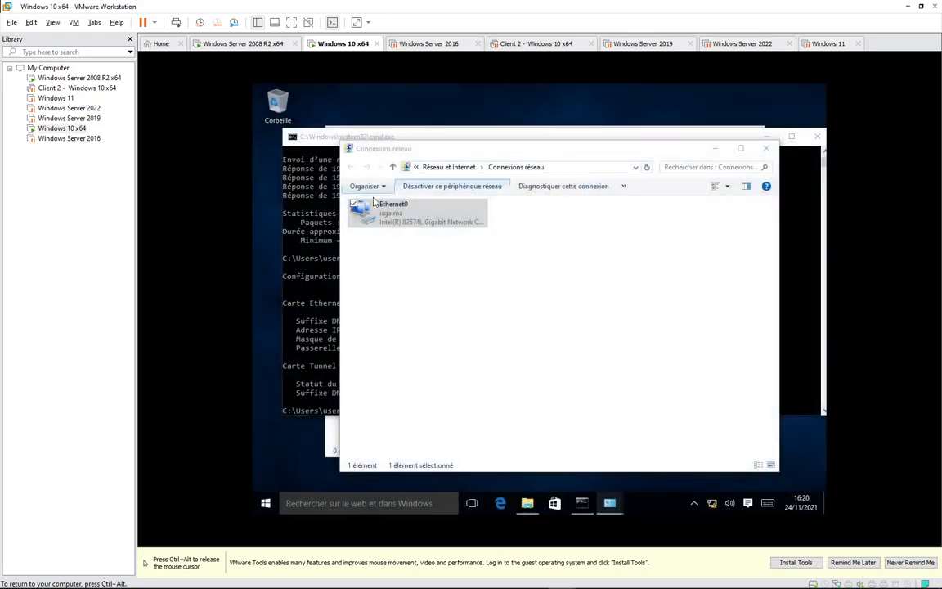
click(332, 283)
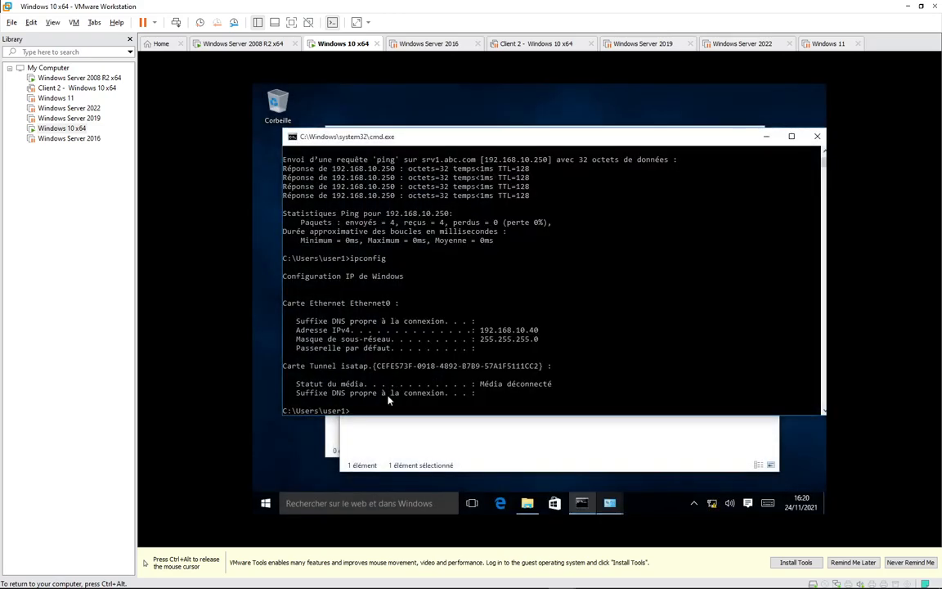
text(ipconfig)
key(Return)
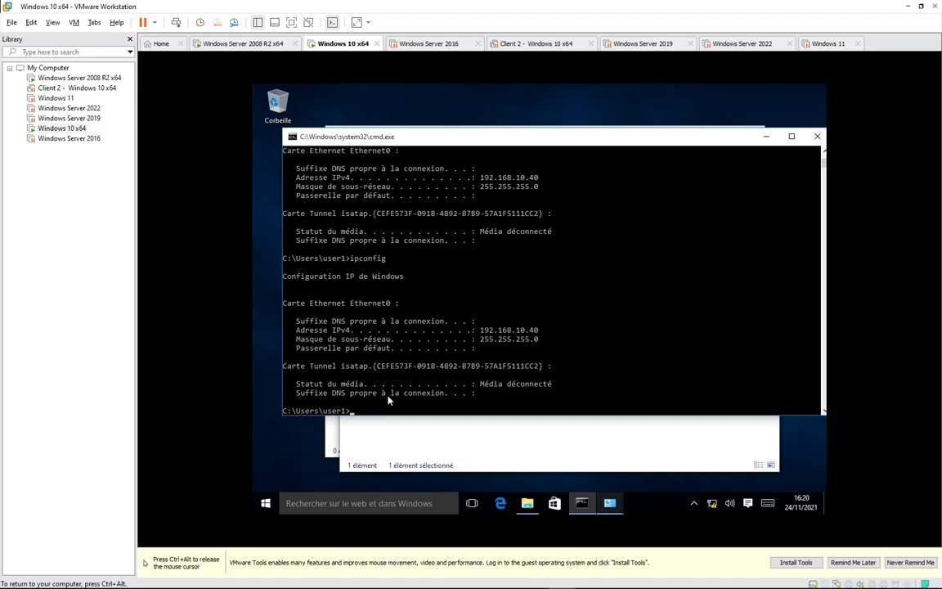
Run ipconfig /all, showing DHCP disabled, static IP 192.168.10.40 and DNS server 192.168.10.250.
key(Up)
text(/all)
key(Return)
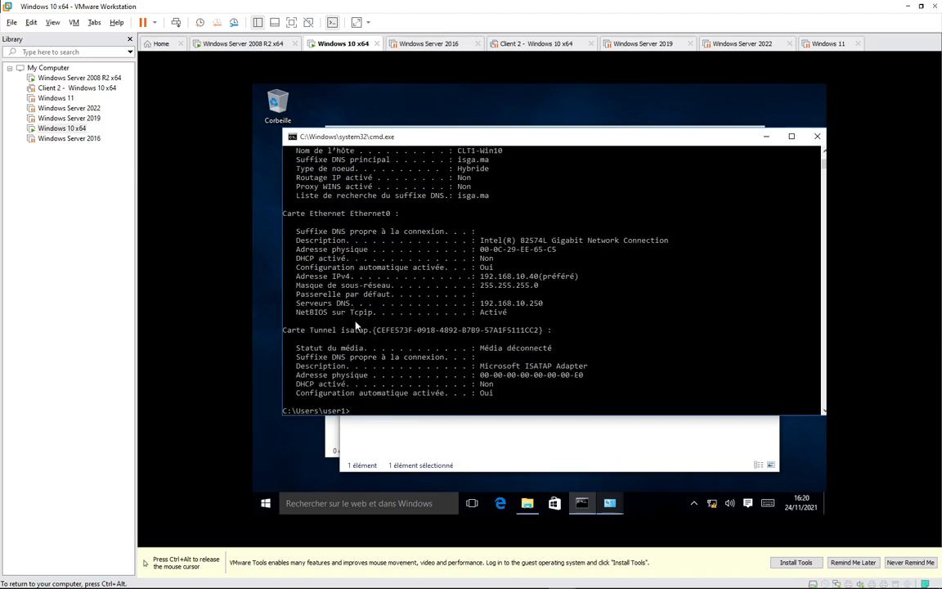
scroll(363, 315, up, 3)
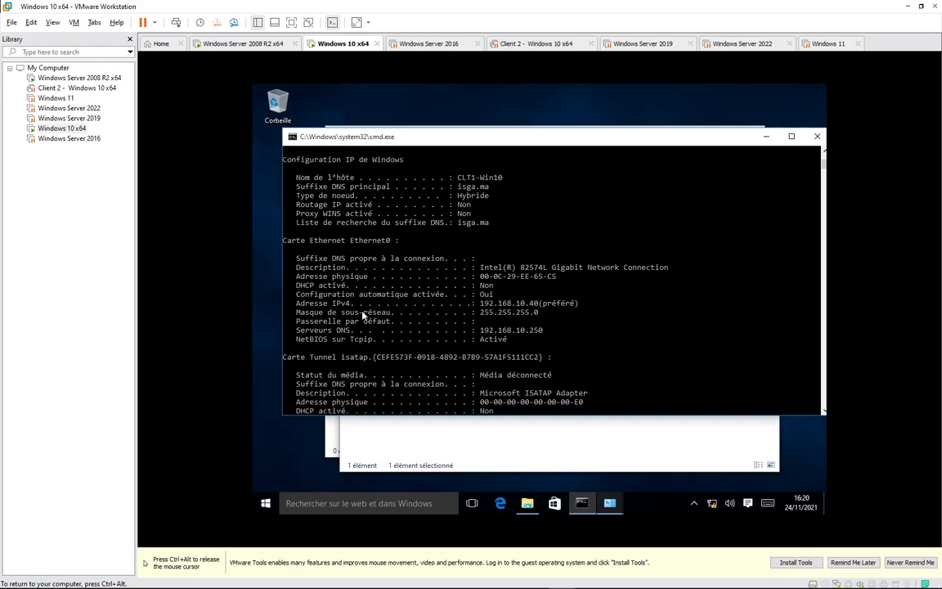
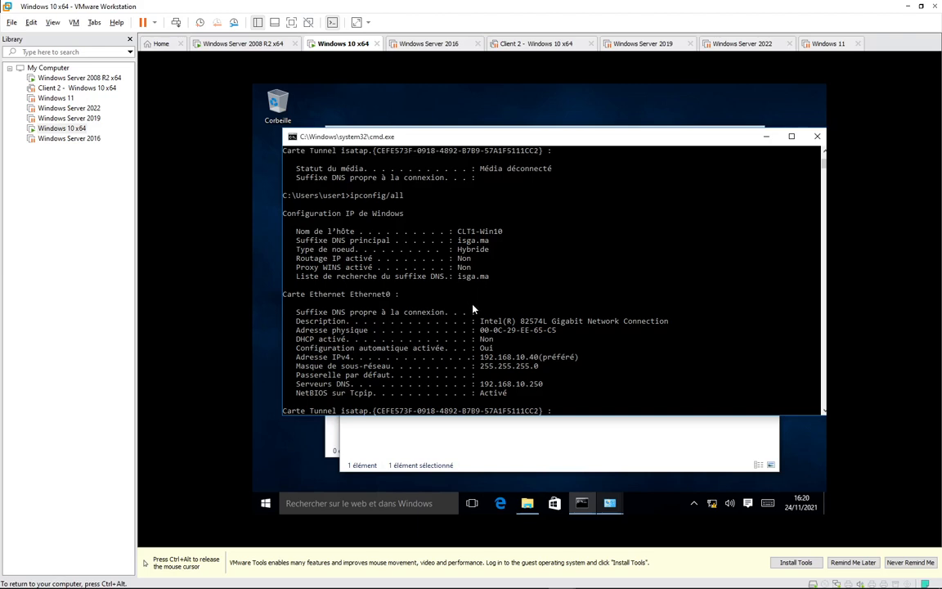
Highlight the 'DHCP activé . . . : Non' line for Ethernet0 in the ipconfig /all output.
scroll(411, 362, down, 1)
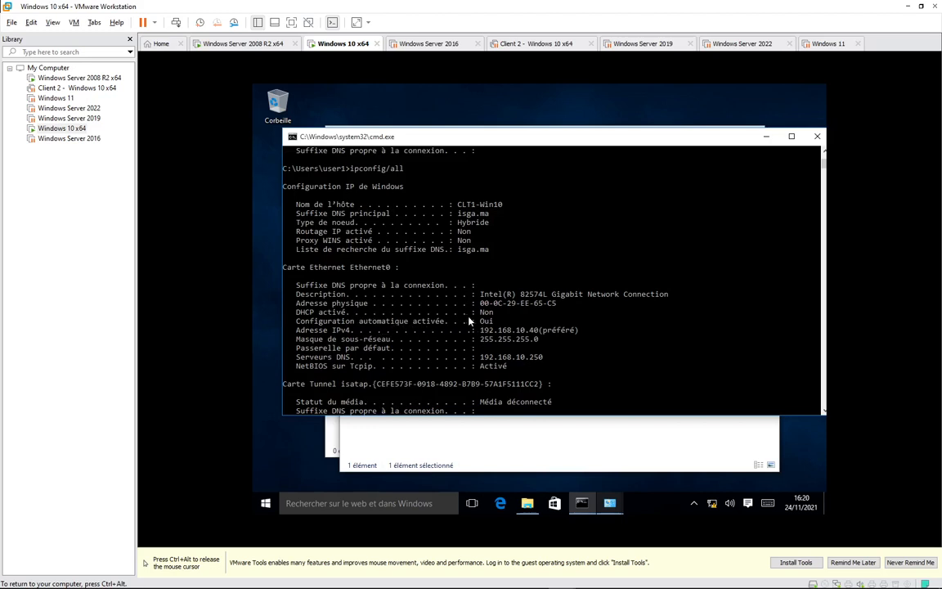
drag(300, 312, 491, 320)
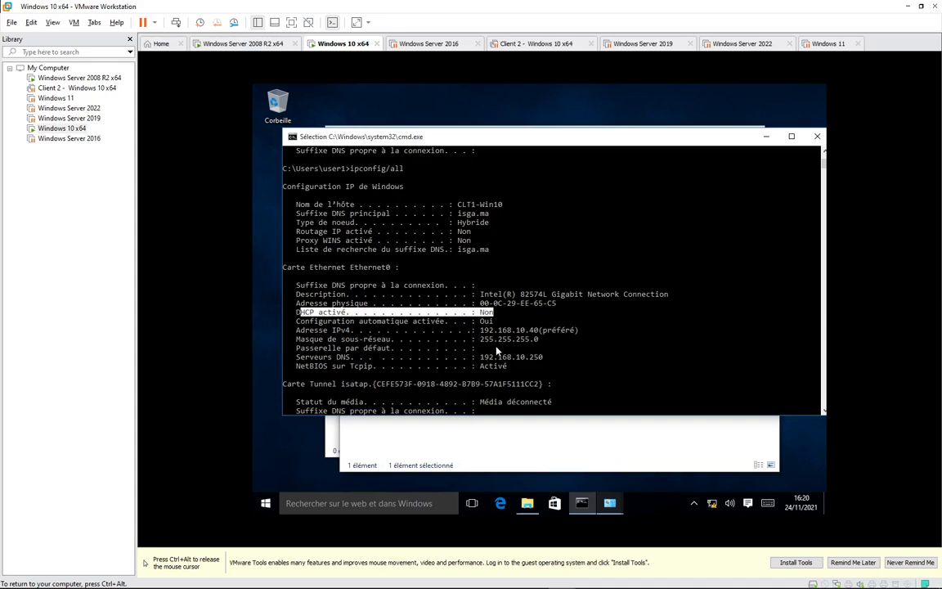
Open the Ethernet0 adapter properties, approving the UAC prompt with local administrator credentials.
click(448, 437)
click(387, 215)
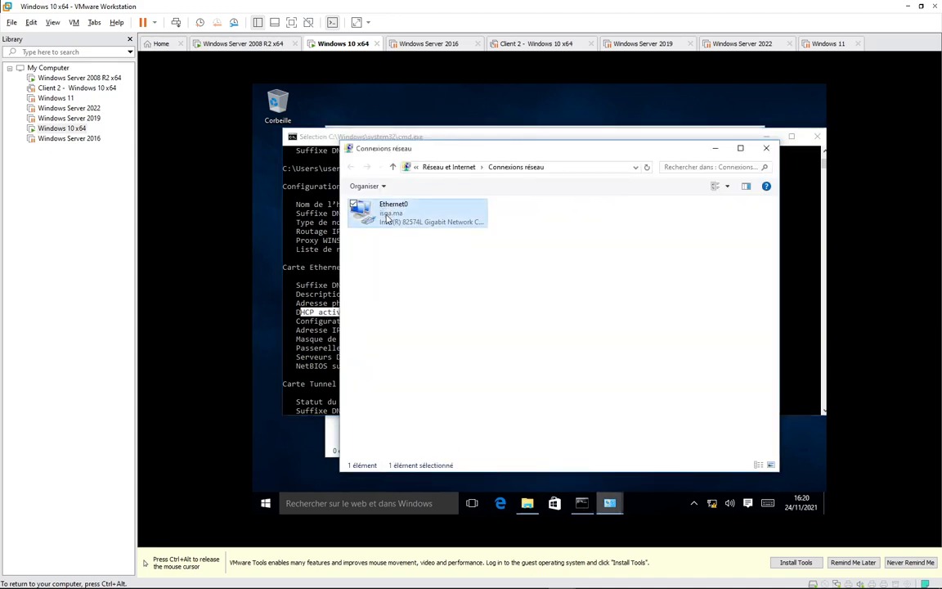
right_click(388, 215)
click(336, 322)
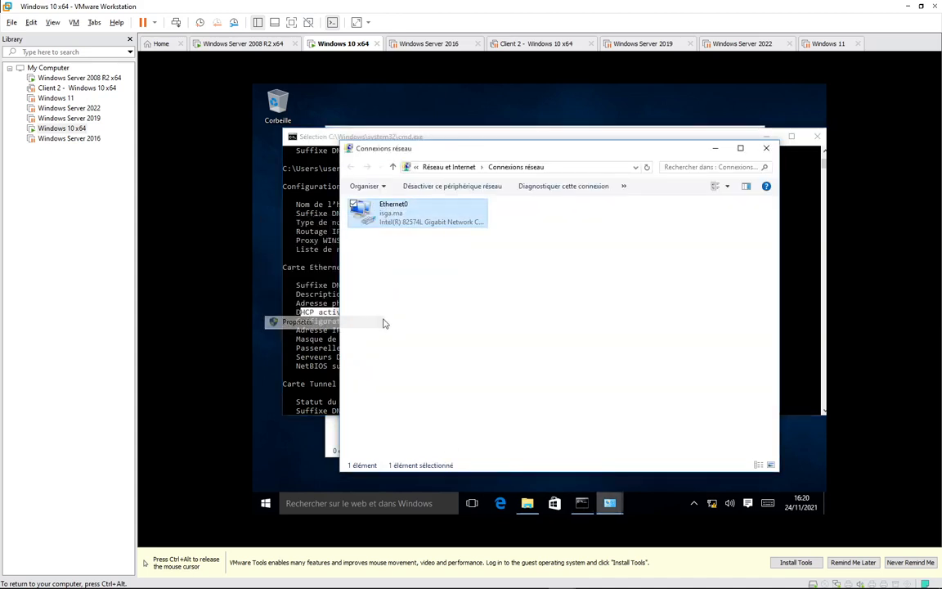
click(468, 342)
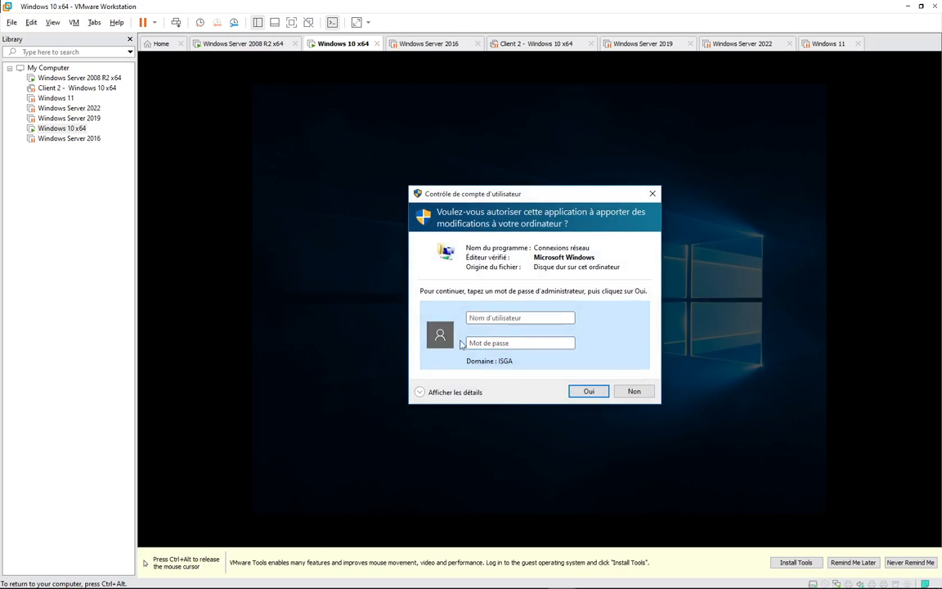
click(470, 317)
text(\admin)
key(Tab)
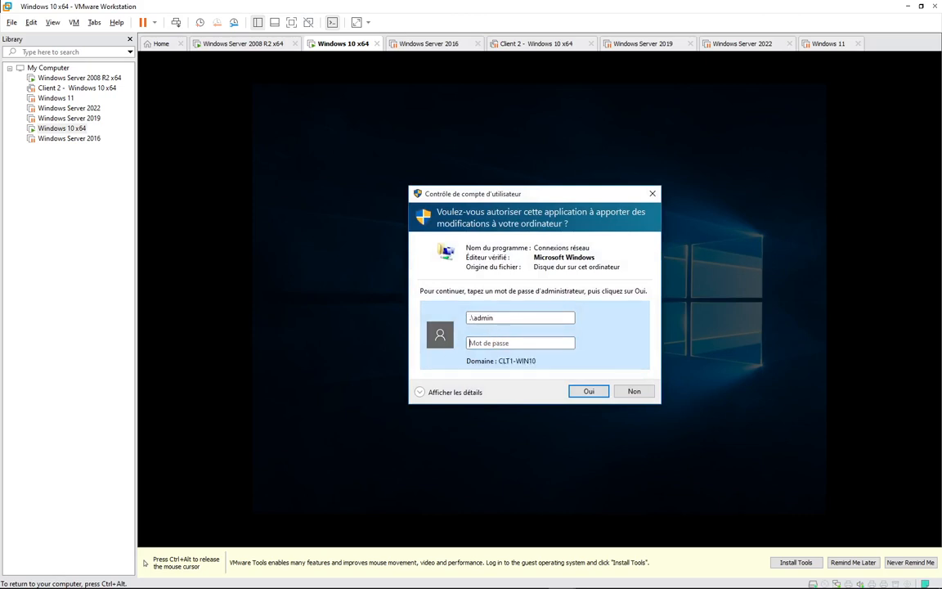
text(••••••••)
key(Return)
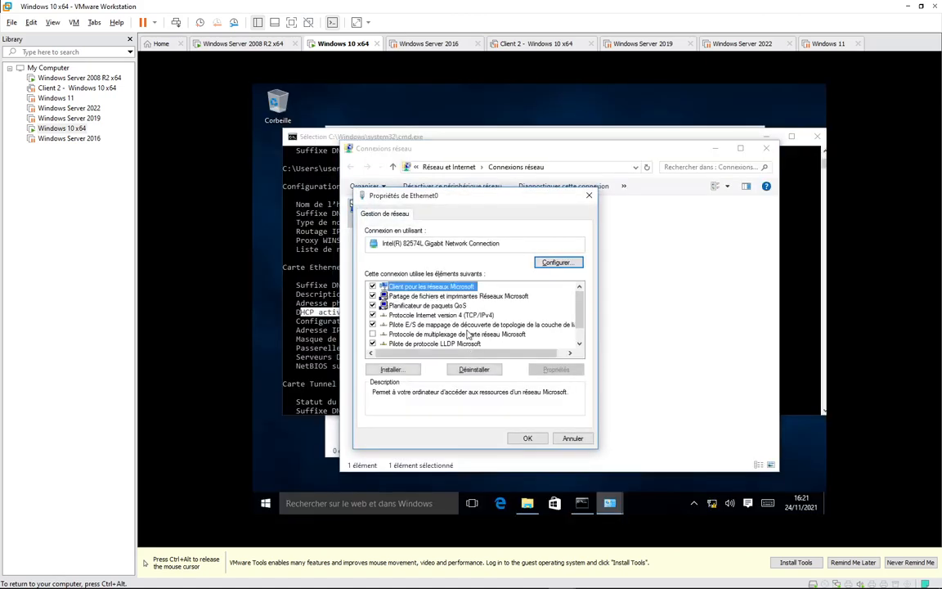
Set TCP/IPv4 to obtain both the IP address and DNS servers automatically, and confirm.
double_click(446, 315)
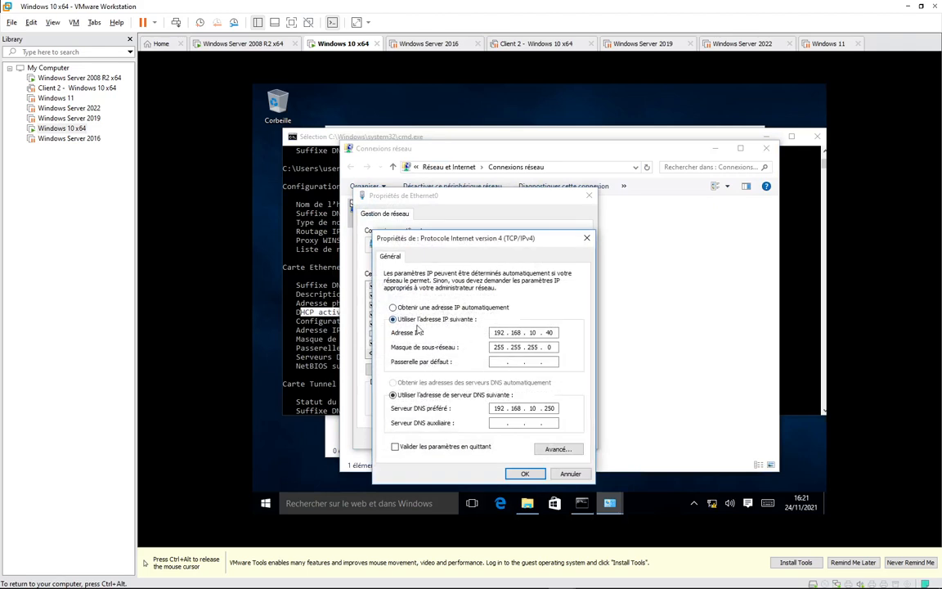
click(393, 308)
click(413, 385)
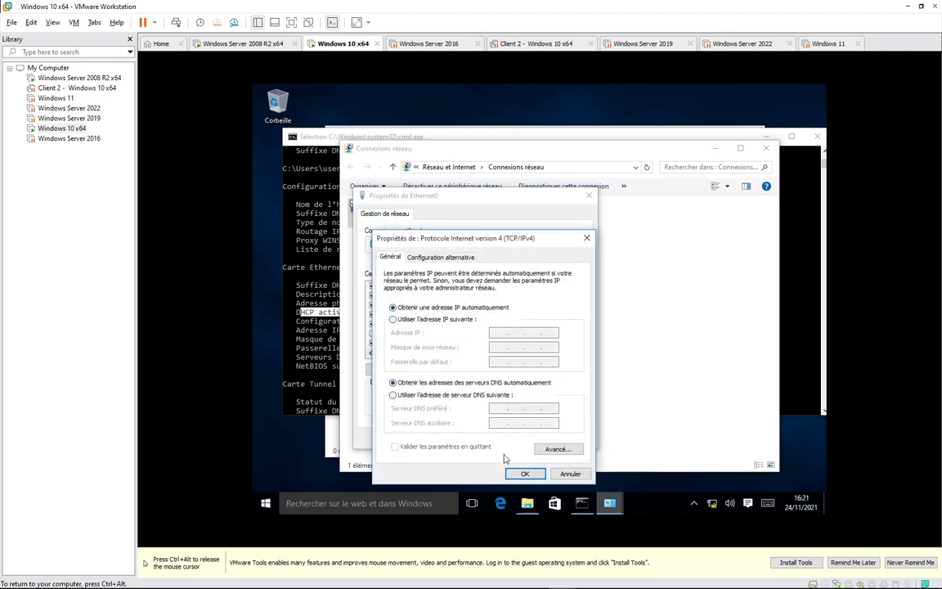
click(524, 473)
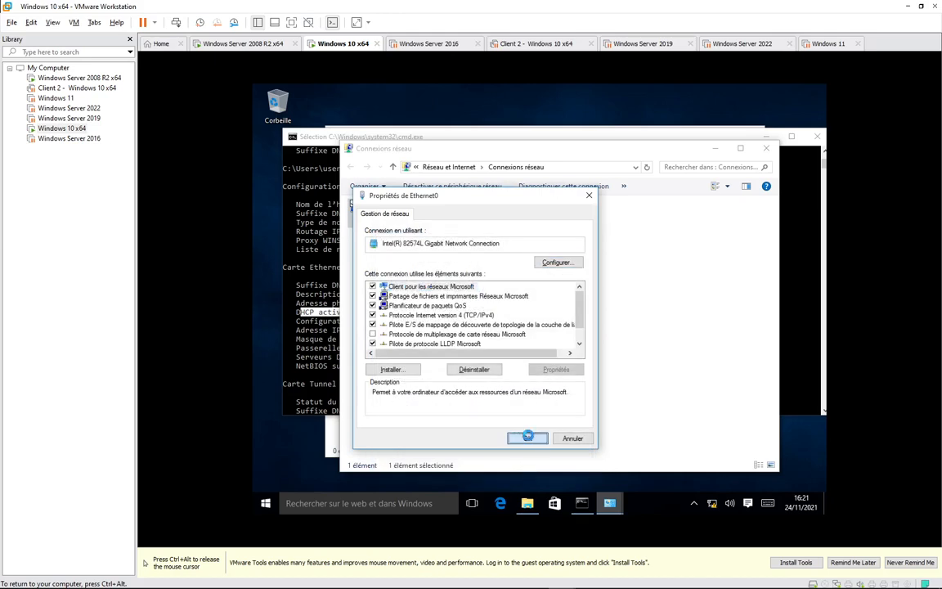
click(528, 439)
click(315, 352)
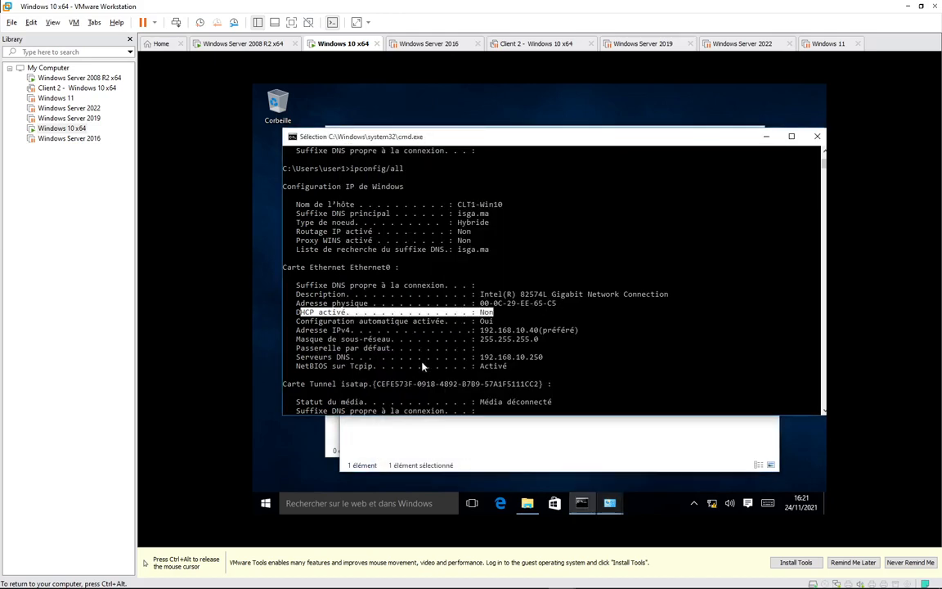
Clear the console with cls and run ipconfig twice, showing IPv4 192.168.159.130.
scroll(539, 364, down, 5)
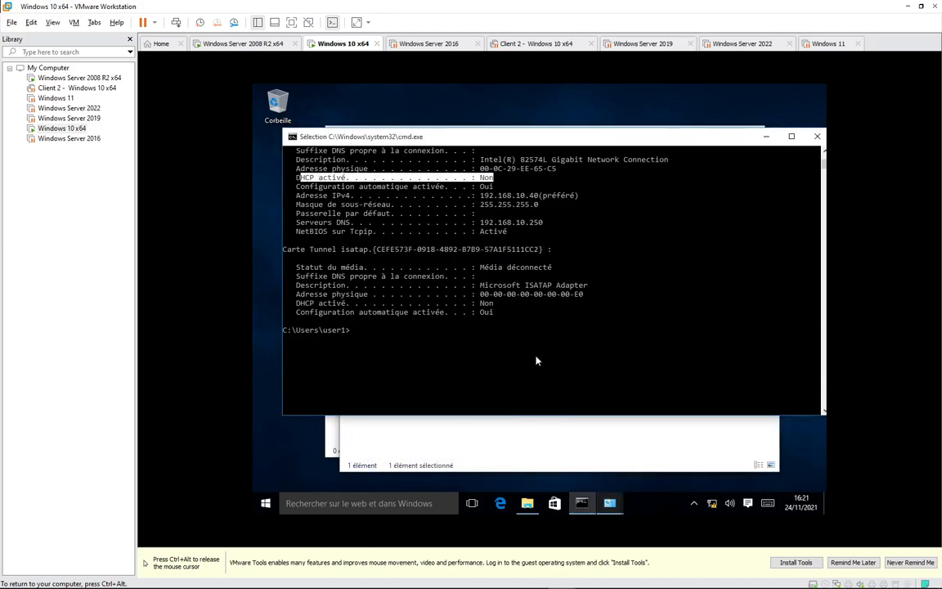
text(clos)
key(Return)
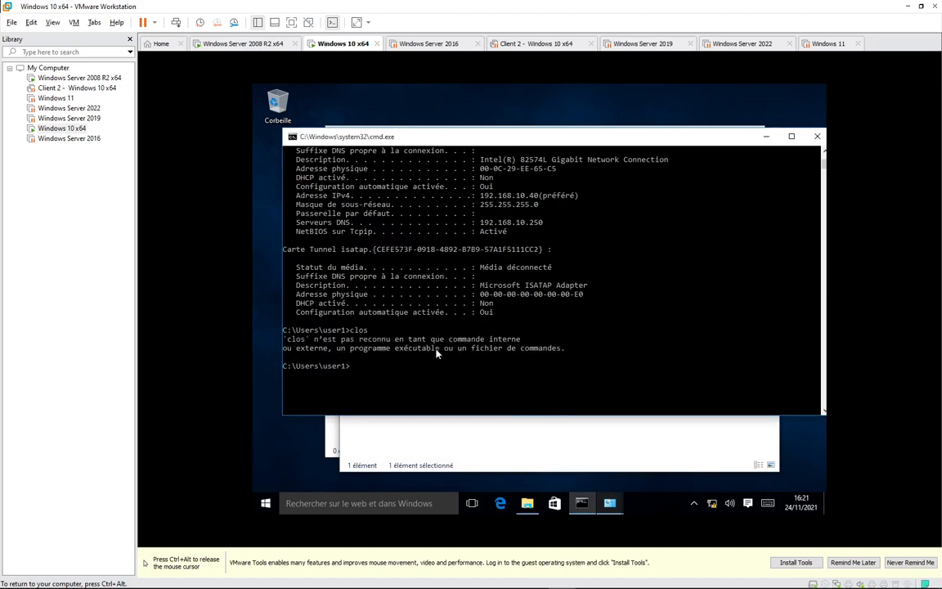
key(Up)
key(BackSpace)
key(BackSpace)
text(s)
key(Return)
text(ipconfig)
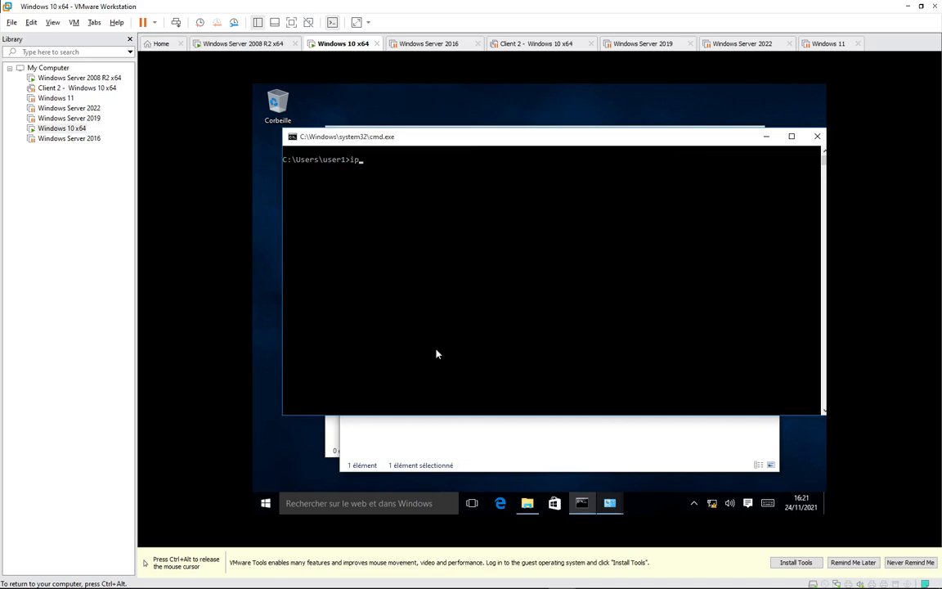
key(Return)
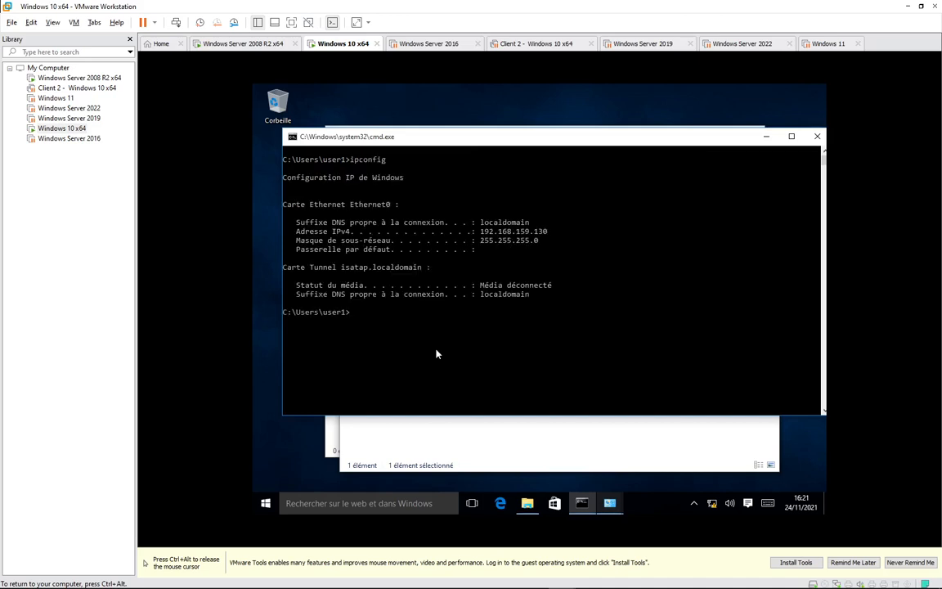
key(Up)
key(Return)
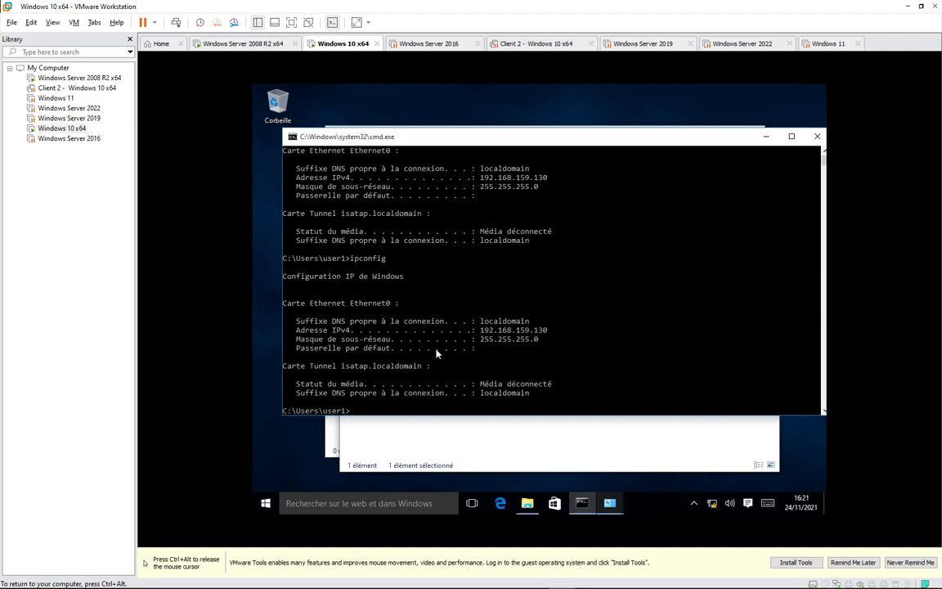
Ping 192.168.10.250, which fails with 100% loss, then release the mouse with Ctrl+Alt.
key(Up)
click(426, 436)
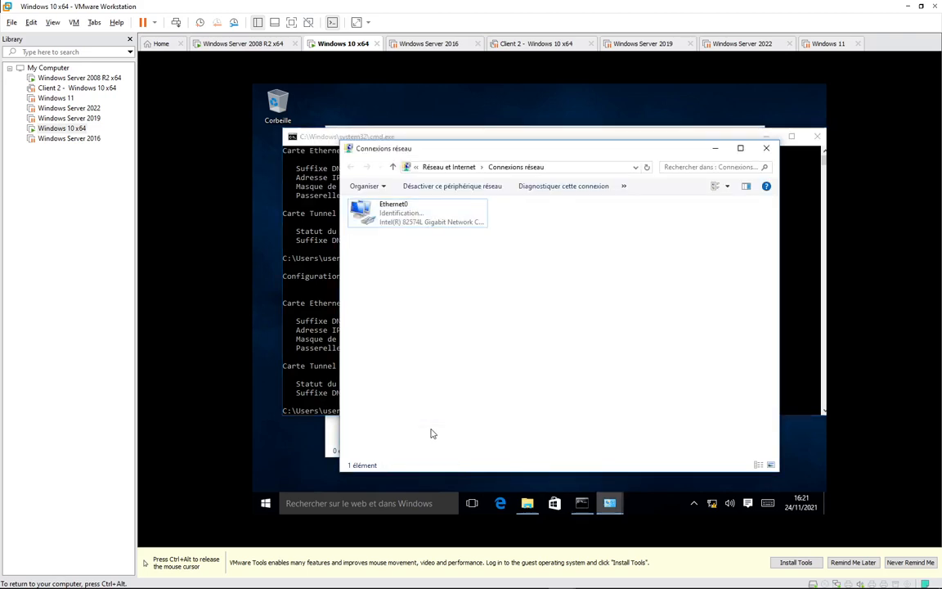
click(291, 275)
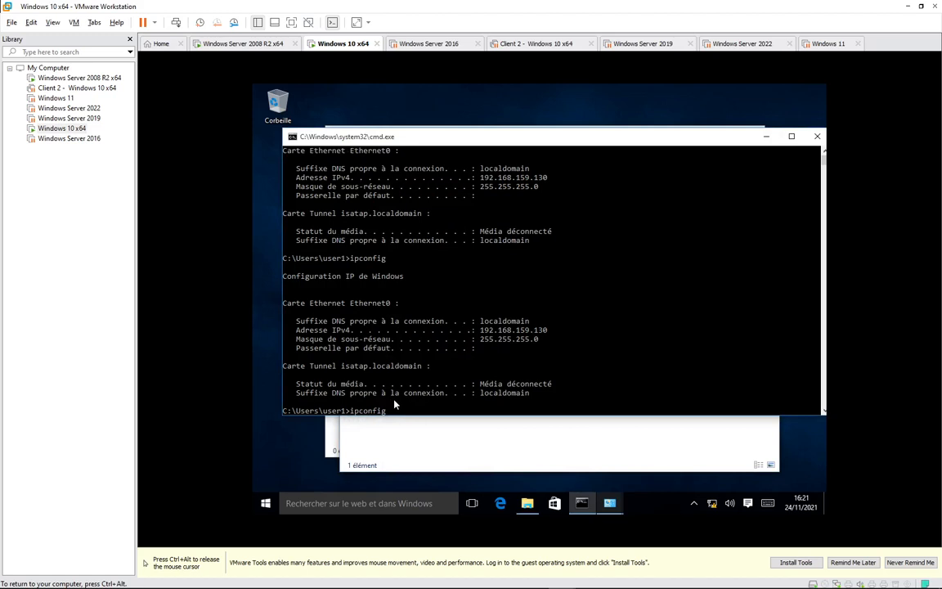
key(BackSpace)
key(BackSpace)
key(BackSpace)
key(BackSpace)
text(ping 192.168.10.250)
key(Return)
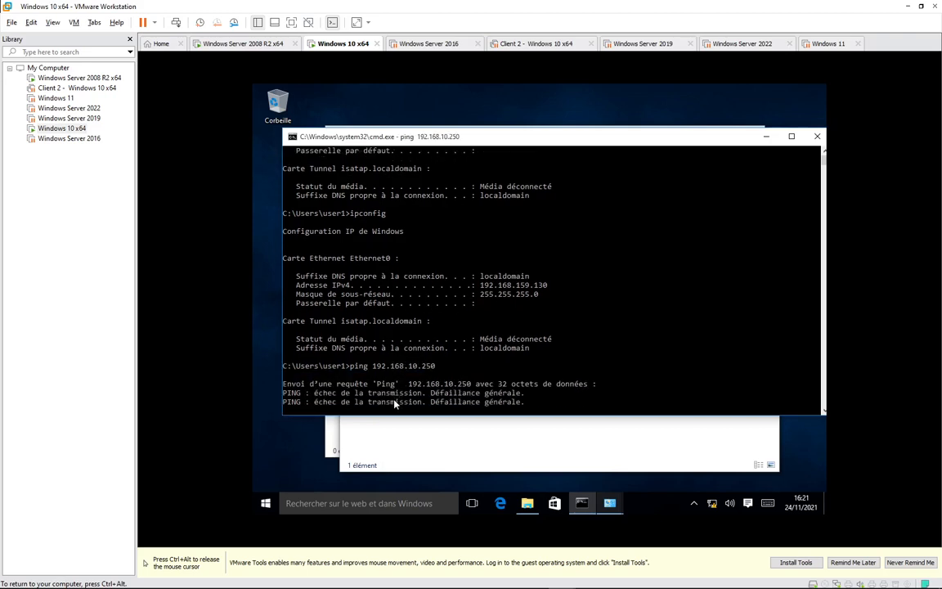
key(ctrl+alt)
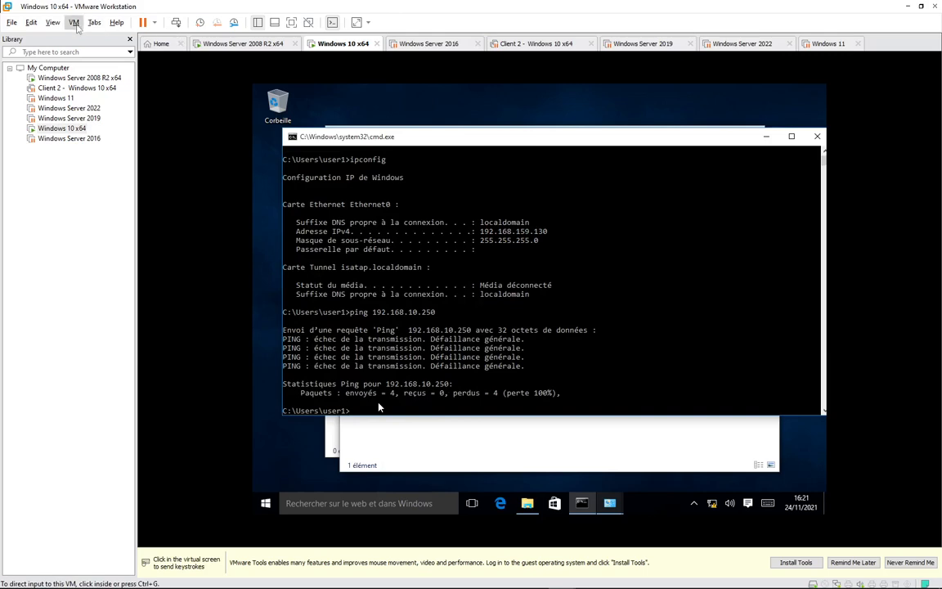
Check the Windows 10 VM's network adapter connection type in VM Settings.
click(74, 22)
click(134, 166)
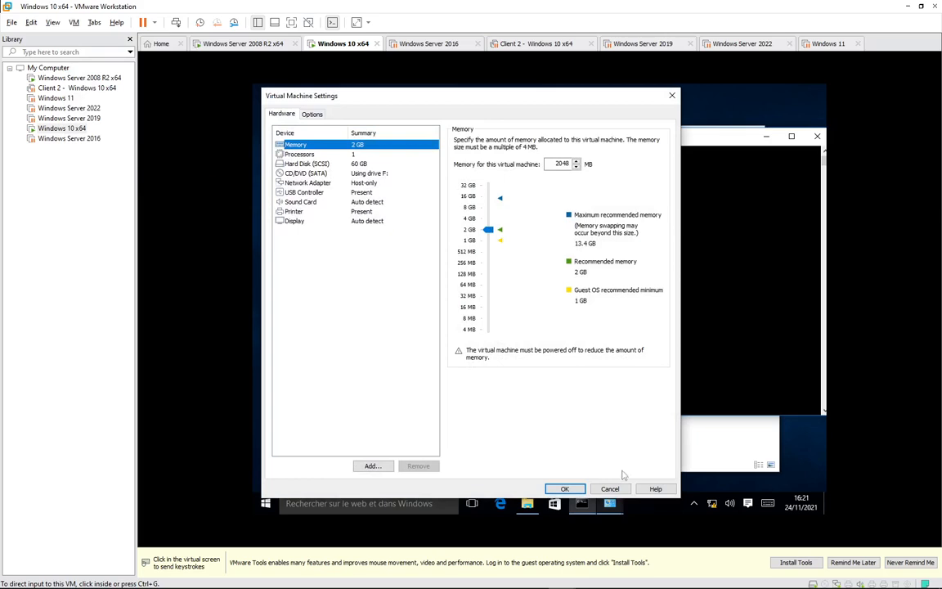
click(610, 489)
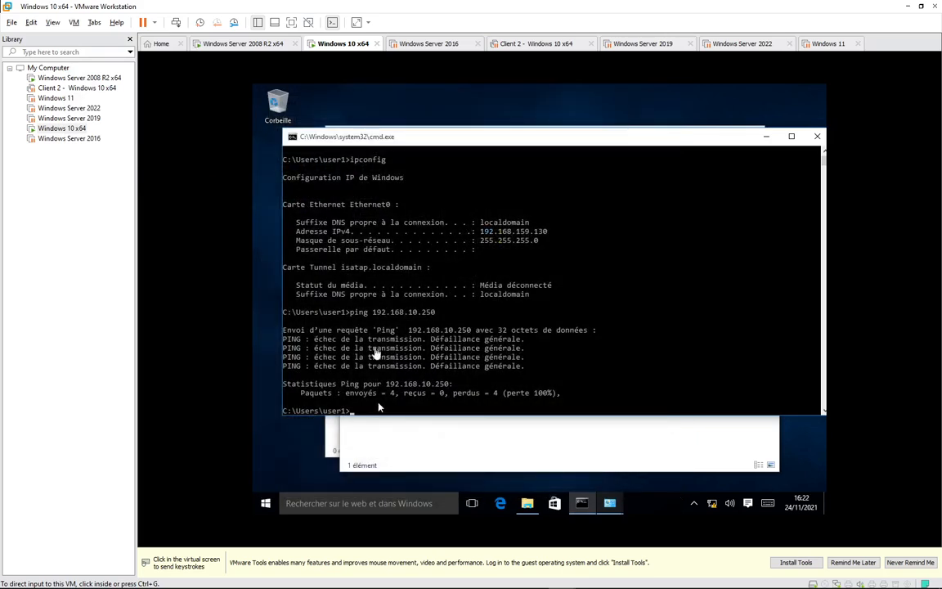
click(74, 23)
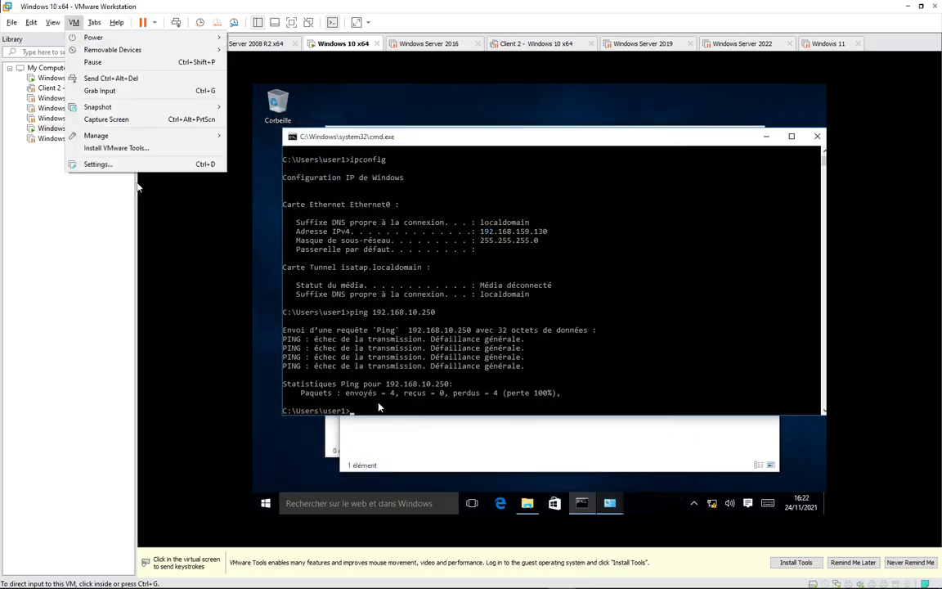
click(95, 162)
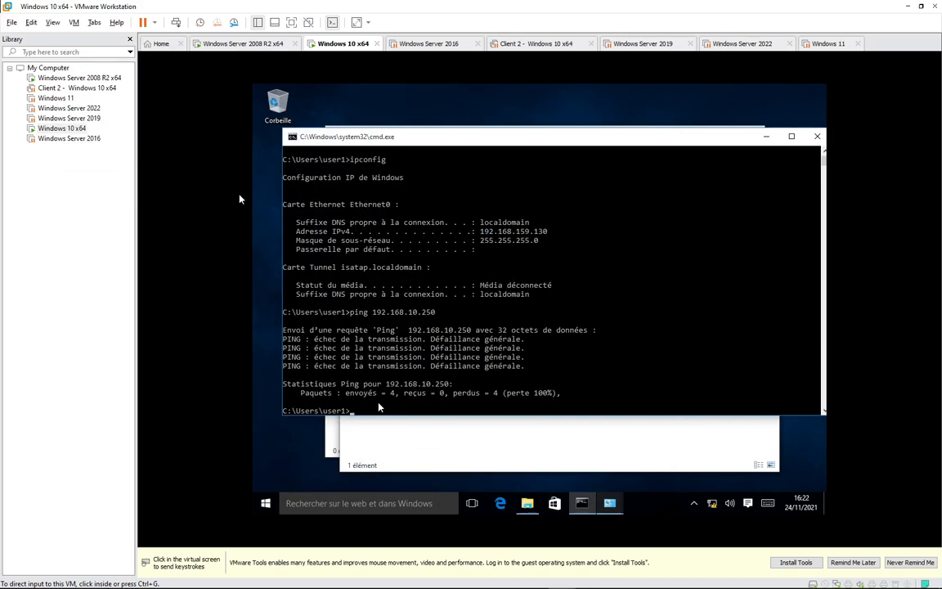
click(336, 182)
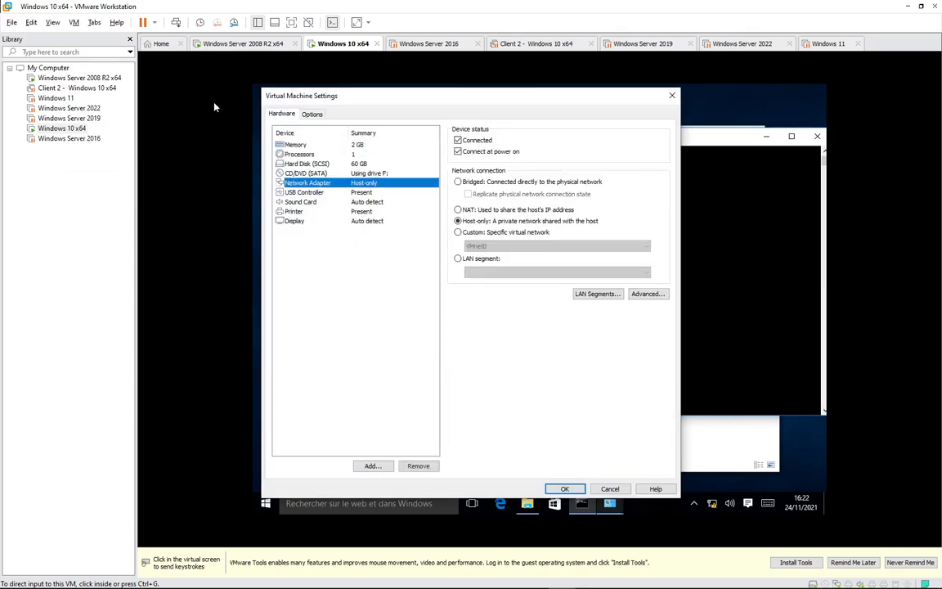
click(672, 95)
On the 2008 R2 server, view the 192.168.10.0 scope and network adapter, then return to Windows 10.
click(244, 45)
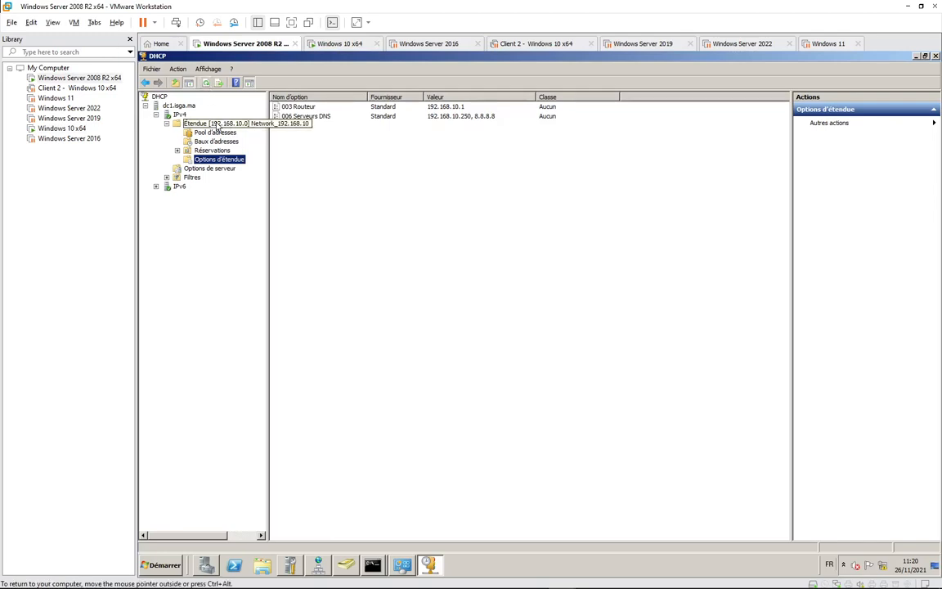
click(215, 124)
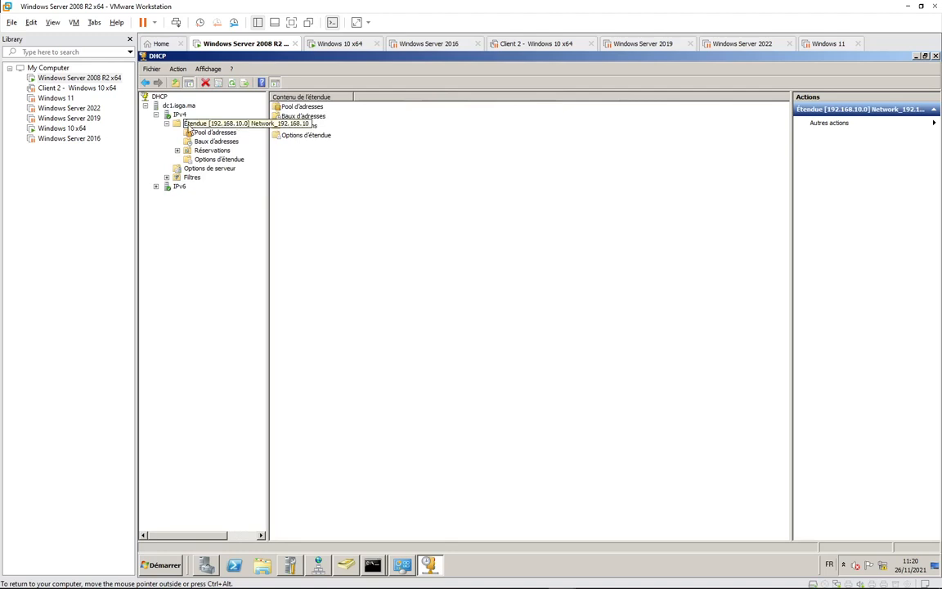
click(73, 22)
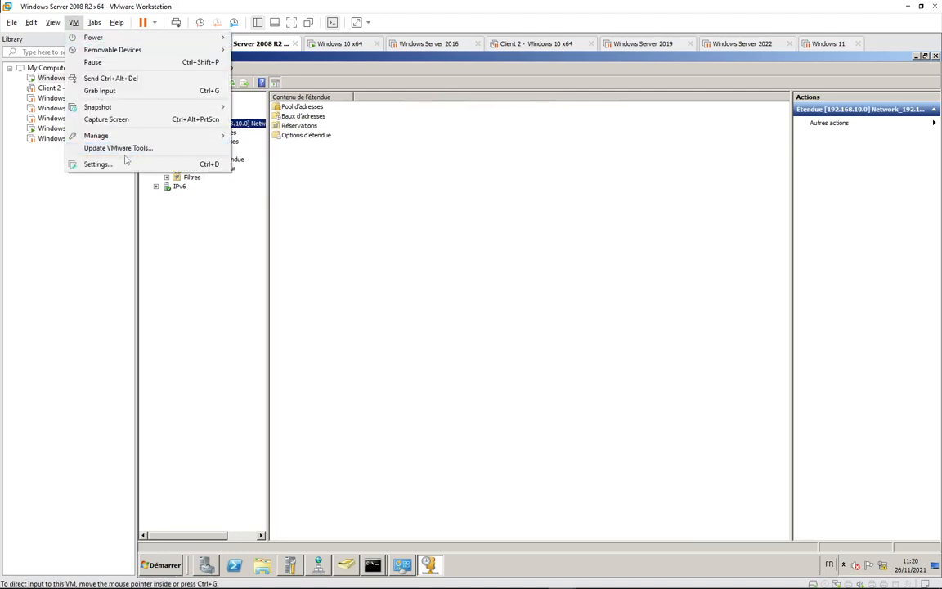
click(94, 150)
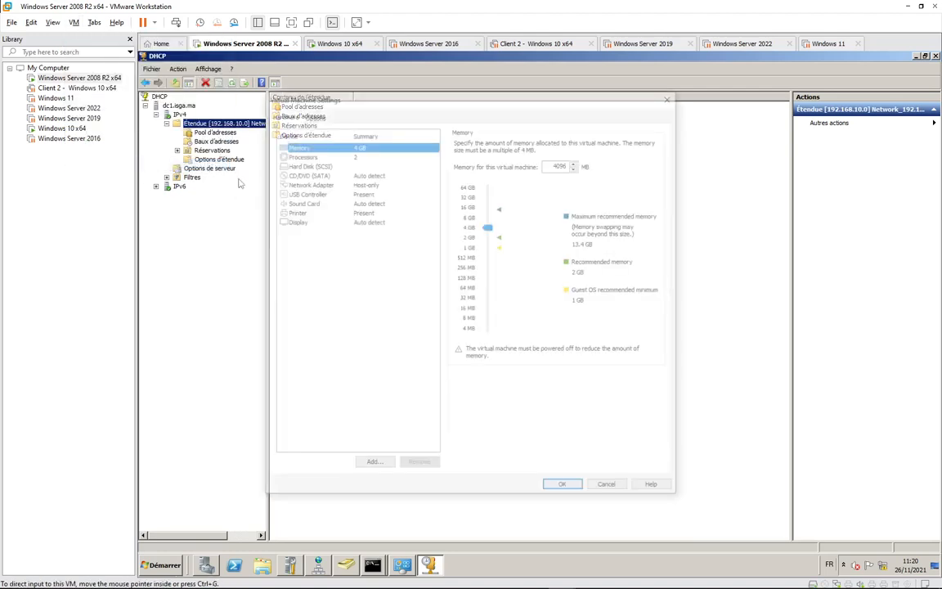
click(315, 182)
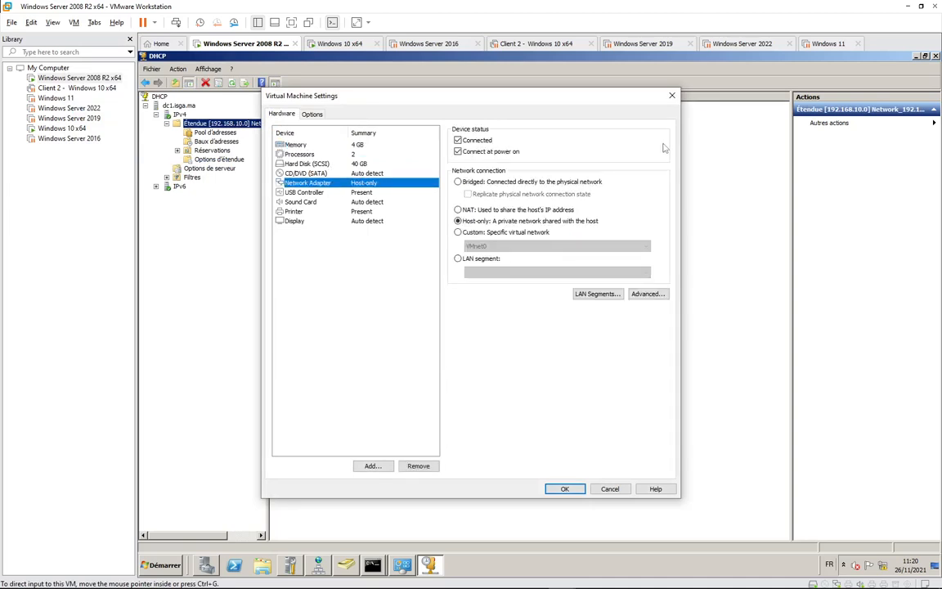
click(672, 96)
click(339, 43)
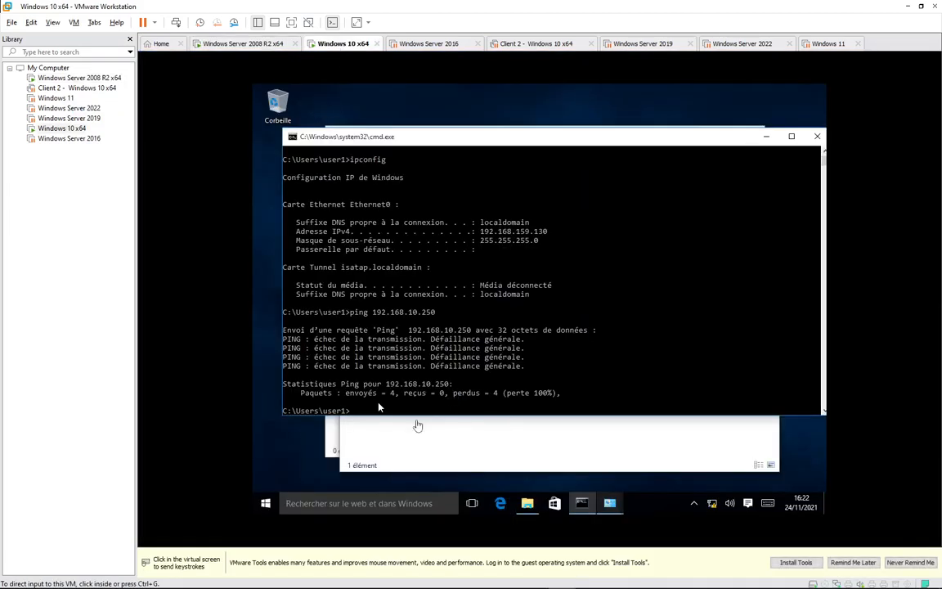
click(412, 409)
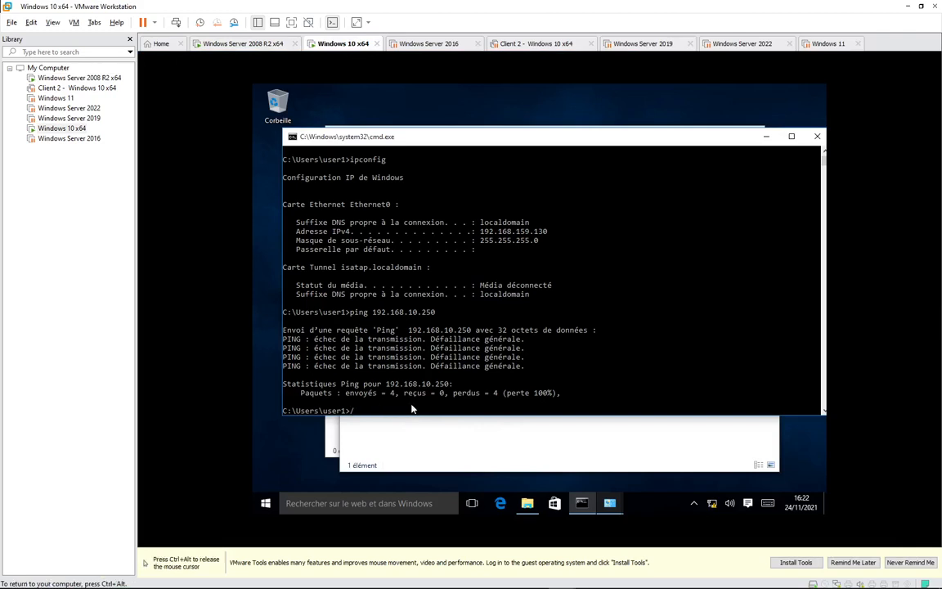
Run ipconfig/renew, ipconfig/release, then ipconfig/renew again; Ethernet0 stays at 192.168.159.130.
text(ipconfig/renew)
key(Return)
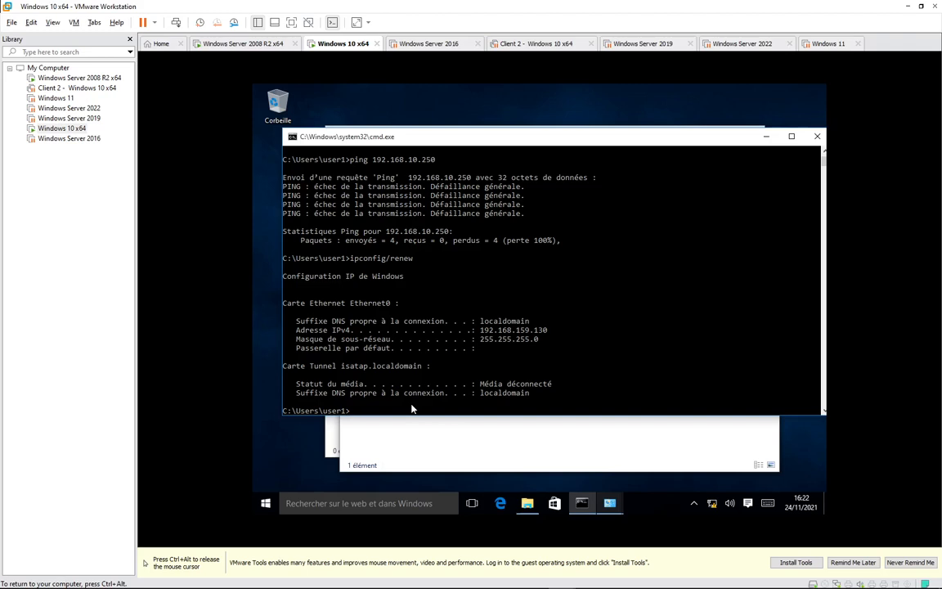
text(ipconfig/r)
text(rele)
text(ase)
key(Return)
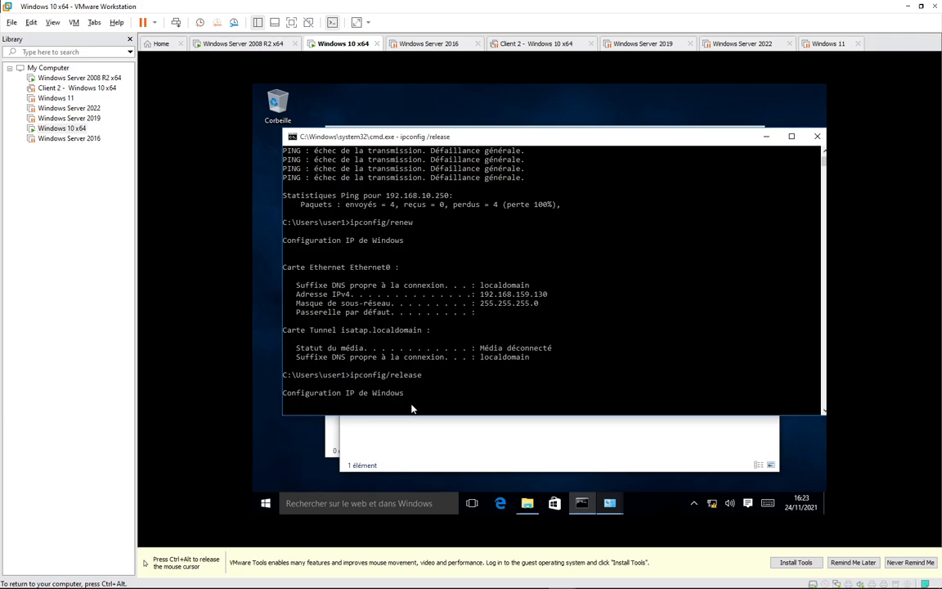
text(ipconfig/renew)
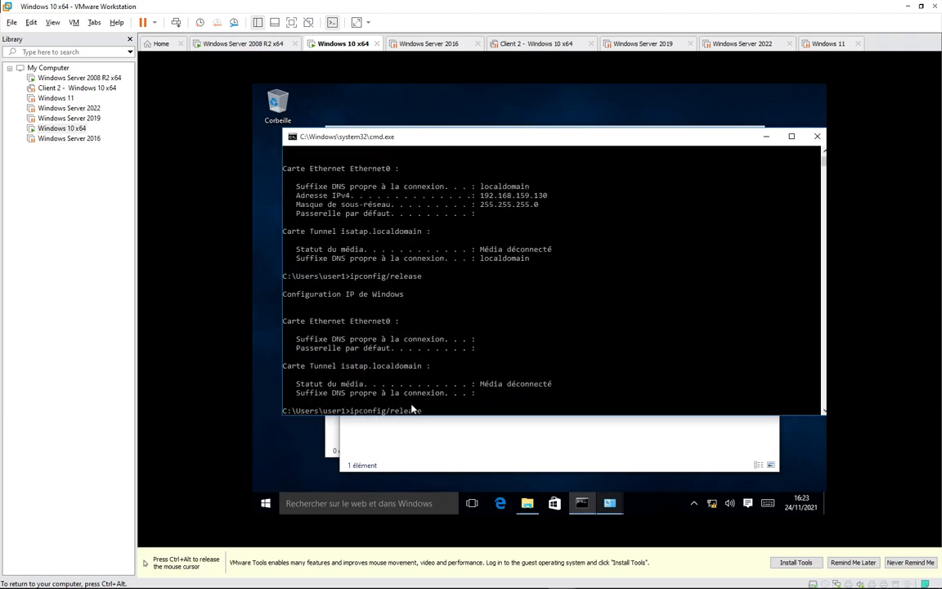
key(Return)
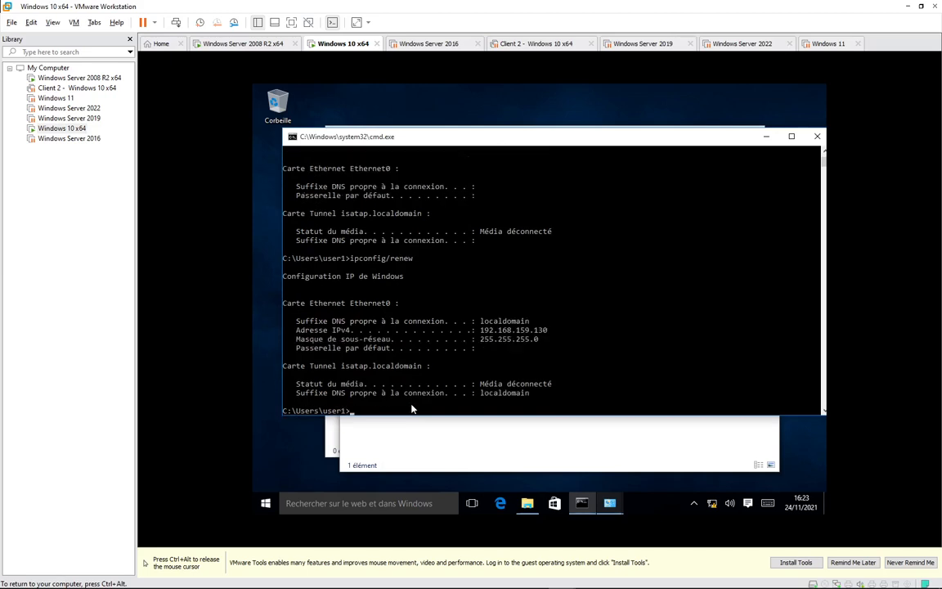
Restart the dc1.isga.ma DHCP service via Toutes les tâches > Redémarrer, then return to Windows 10.
click(215, 44)
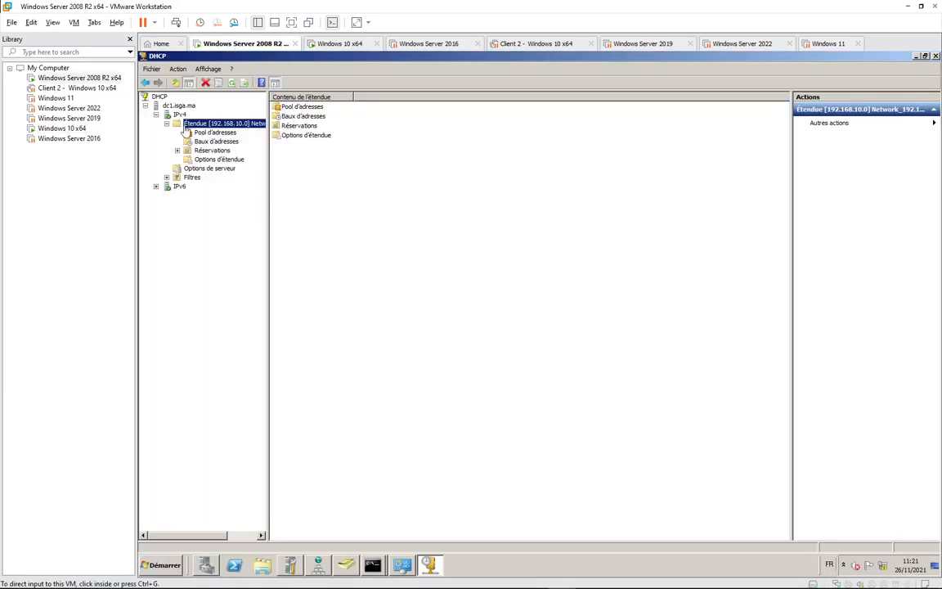
click(182, 106)
right_click(186, 109)
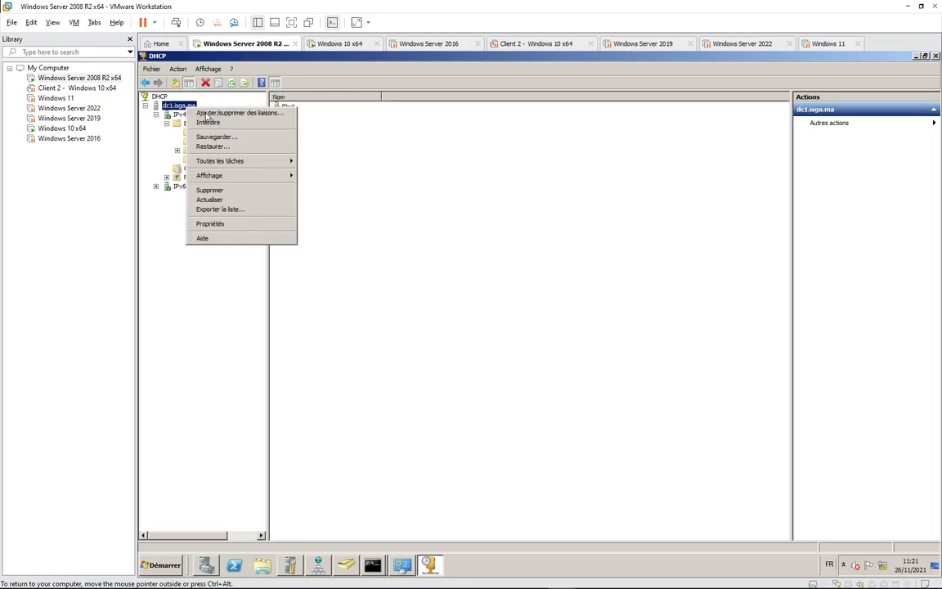
mouse_move(270, 161)
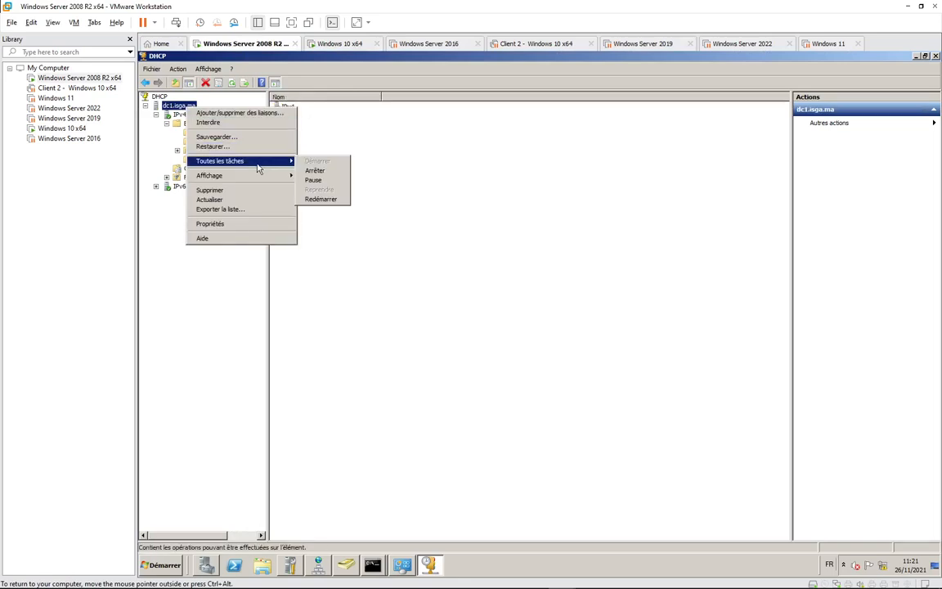
click(323, 199)
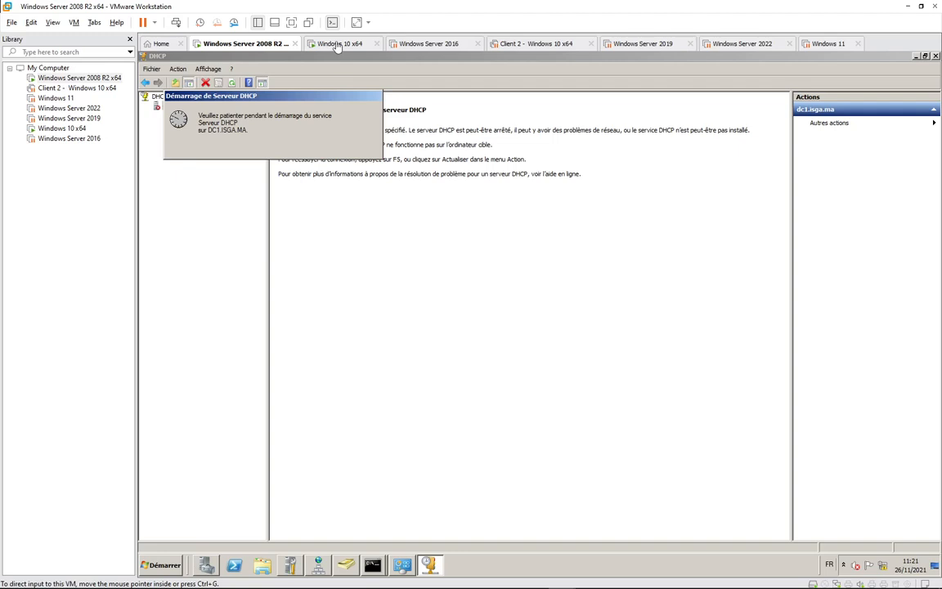
click(337, 44)
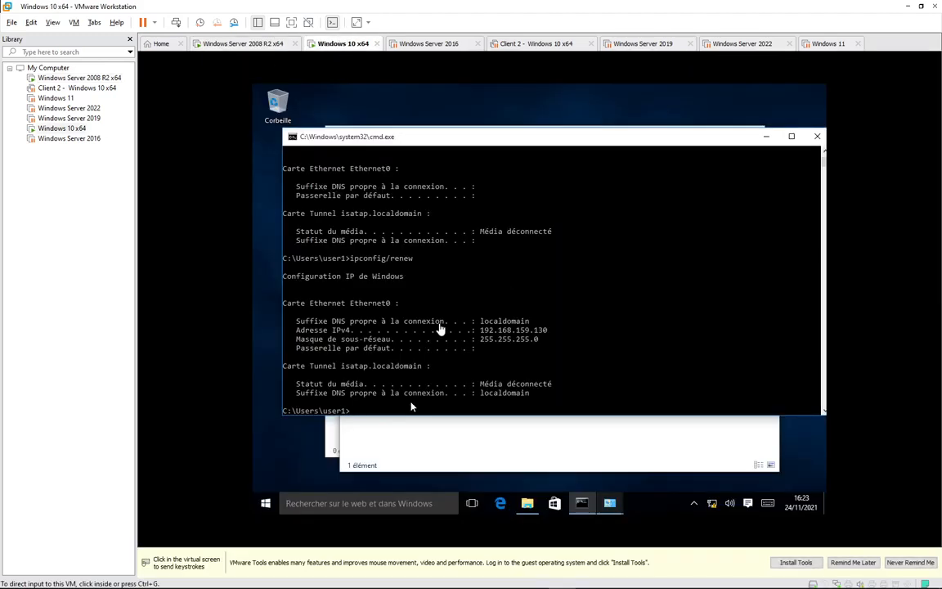
Rerun ipconfig/renew twice from command history; the address remains 192.168.159.130.
click(393, 410)
key(Up)
key(Up)
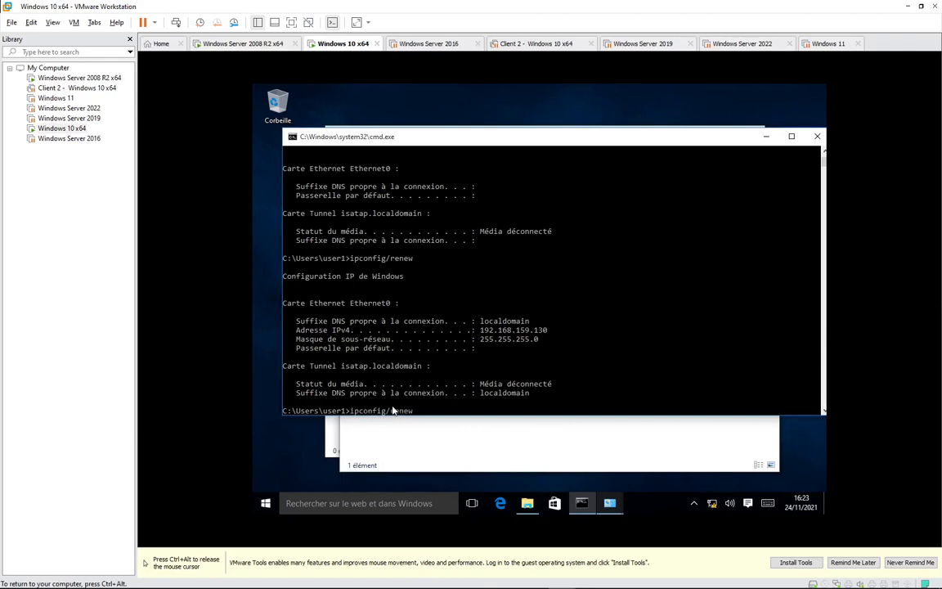
key(Down)
key(Return)
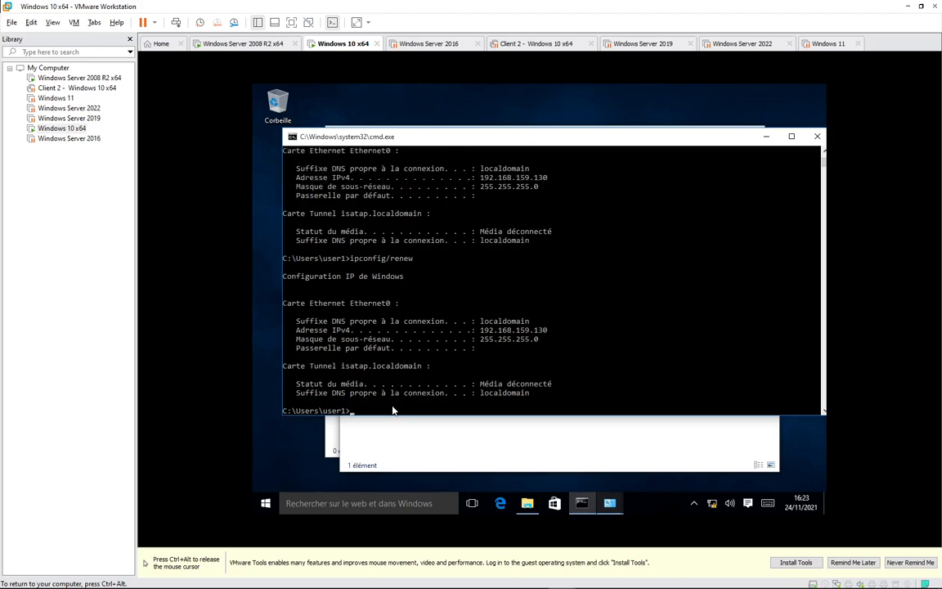
key(Up)
key(Return)
Switch to the Windows Server 2008 R2 VM and open the dc1.isga.ma server actions.
key(ctrl+alt)
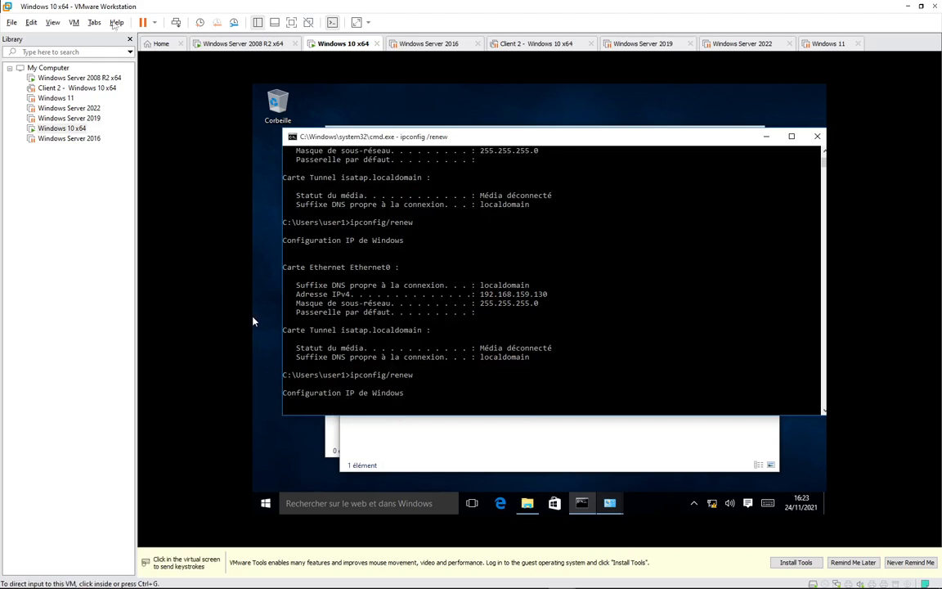
click(215, 45)
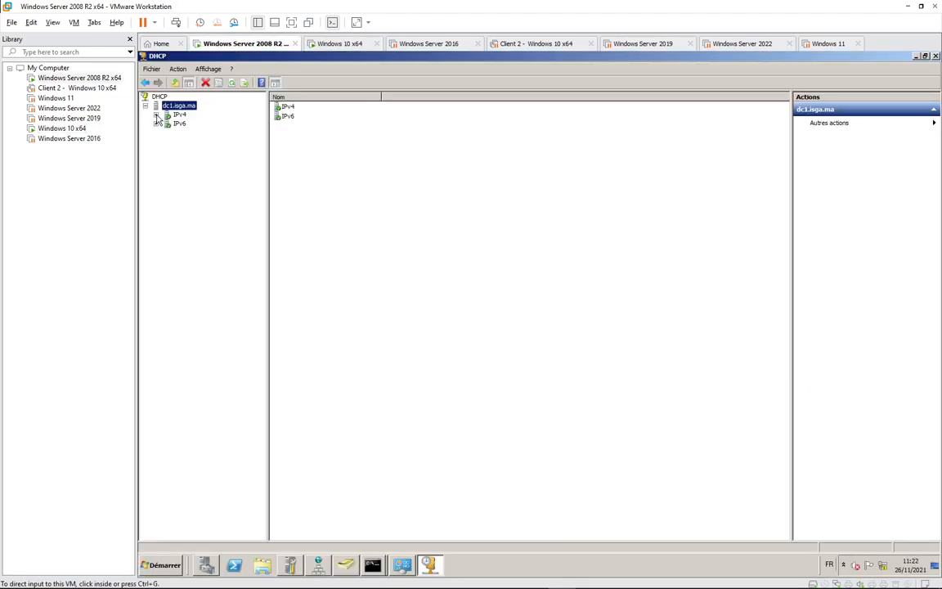
right_click(174, 109)
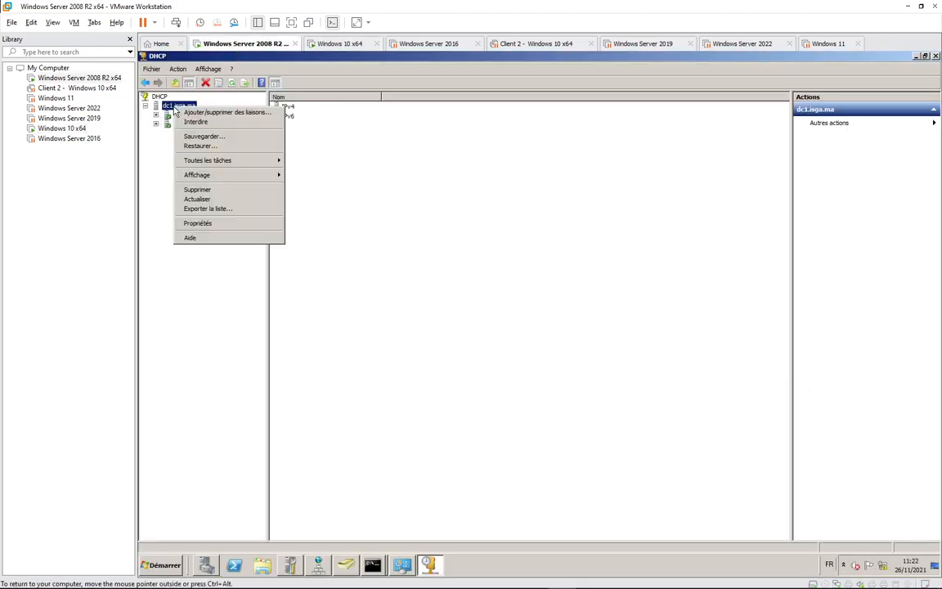
Open and close the dc1.isga.ma DHCP server properties.
click(230, 223)
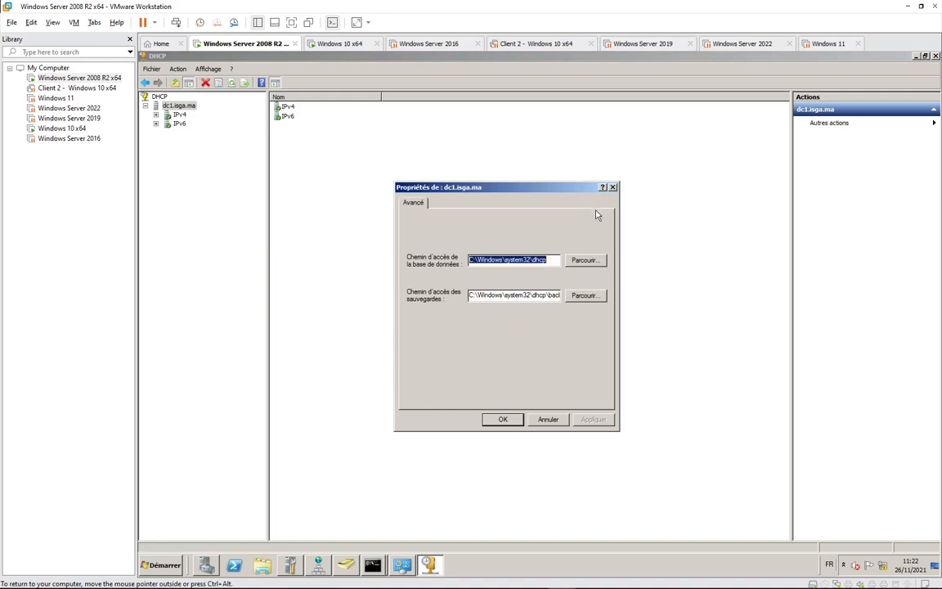
click(612, 187)
right_click(194, 107)
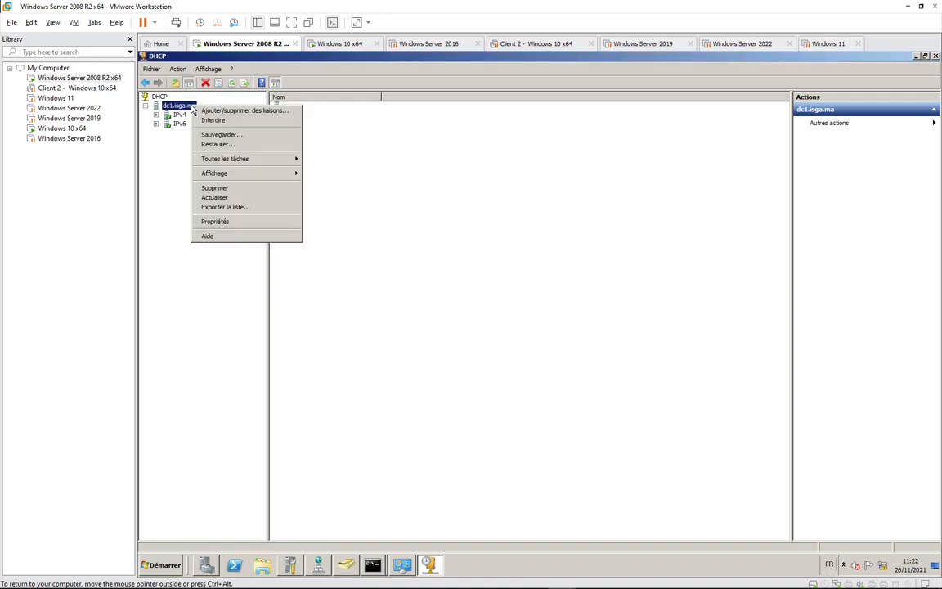
right_click(181, 124)
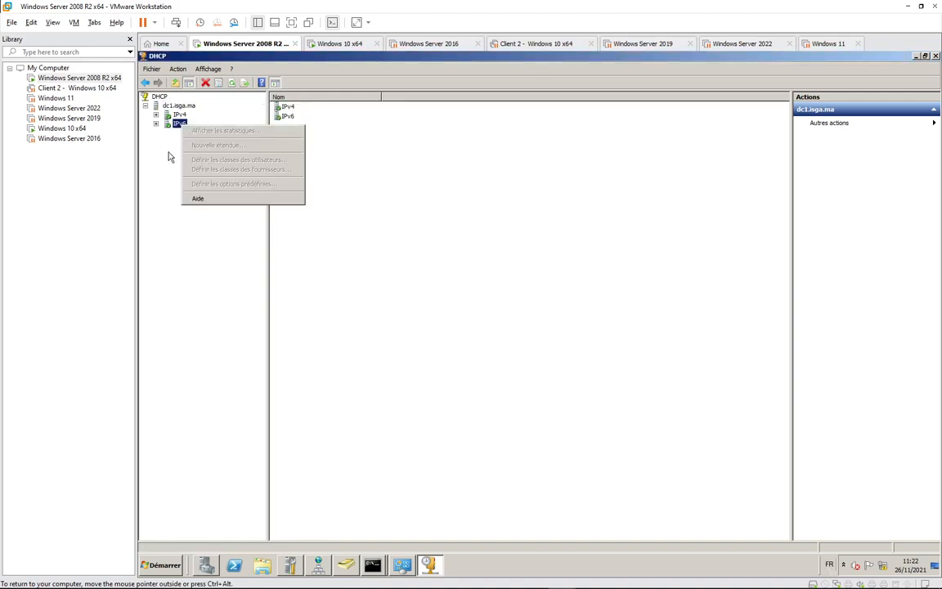
click(168, 153)
Review the IPv6 node's properties, including its DNS and advanced settings, then close them.
click(157, 124)
click(179, 125)
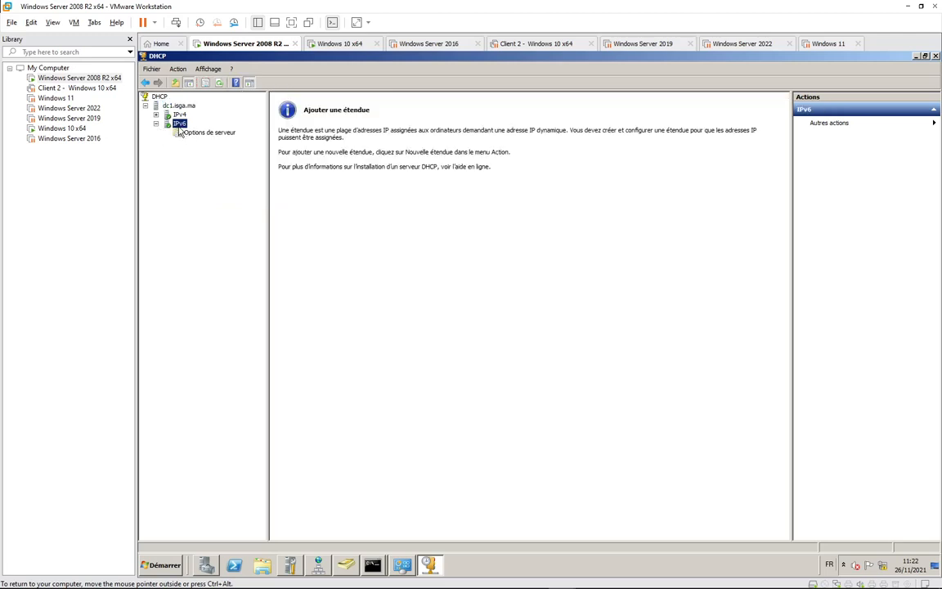
right_click(180, 125)
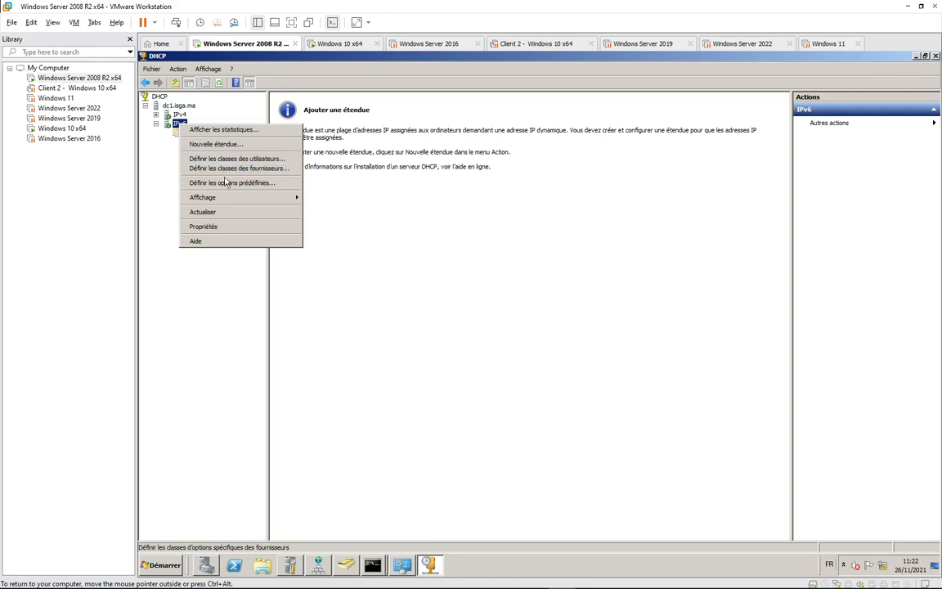
click(220, 233)
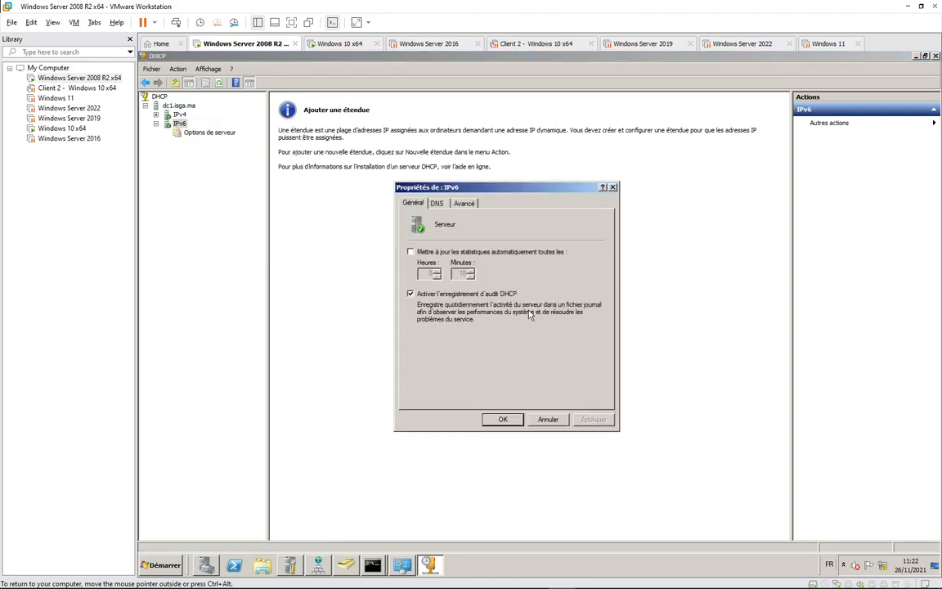
click(435, 204)
key(ctrl+Tab)
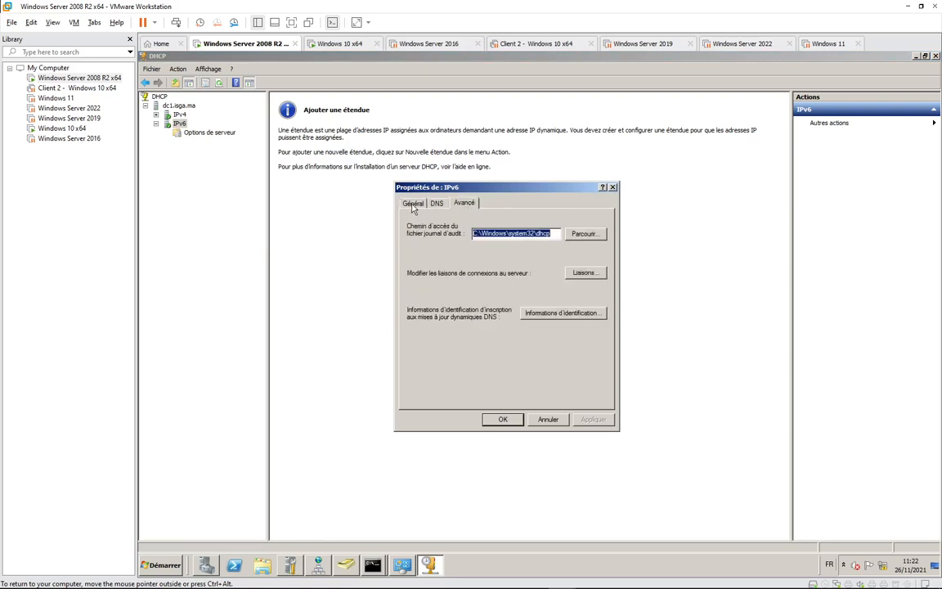
click(411, 206)
click(613, 187)
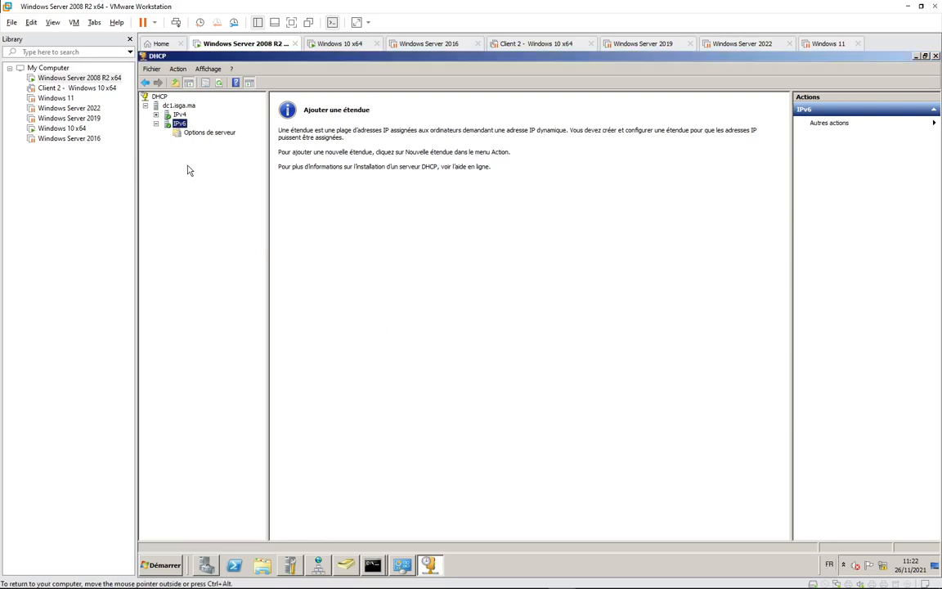
Open IPv4 > Étendue [192.168.10.0] Pool d'adresses and Baux d'adresses, showing lease 192.168.10.21.
double_click(166, 115)
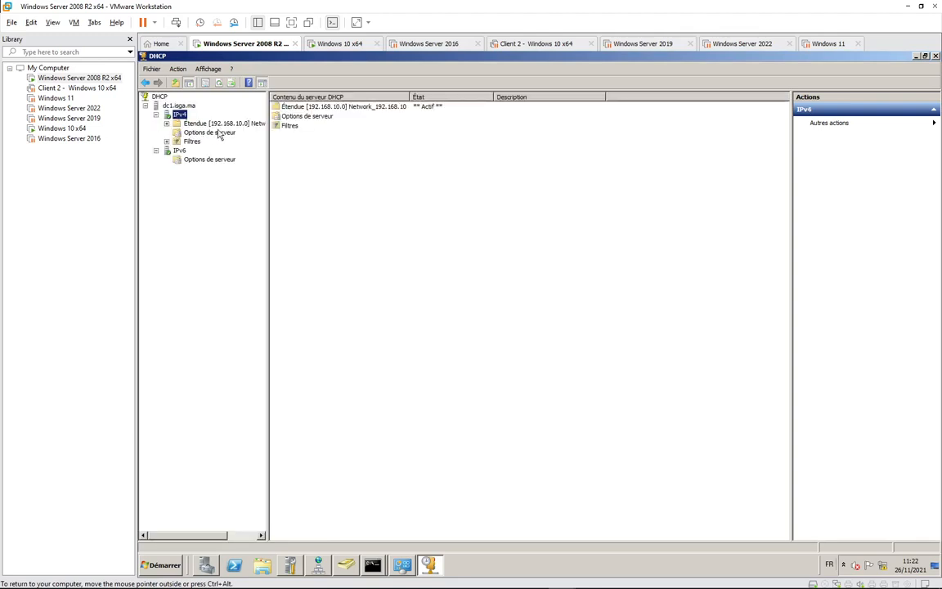
double_click(196, 124)
click(217, 133)
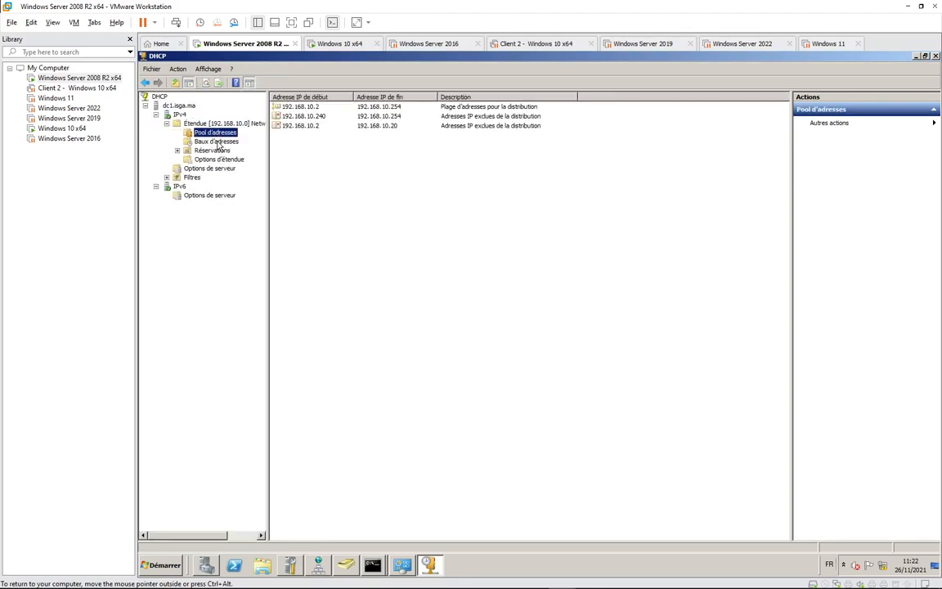
click(216, 142)
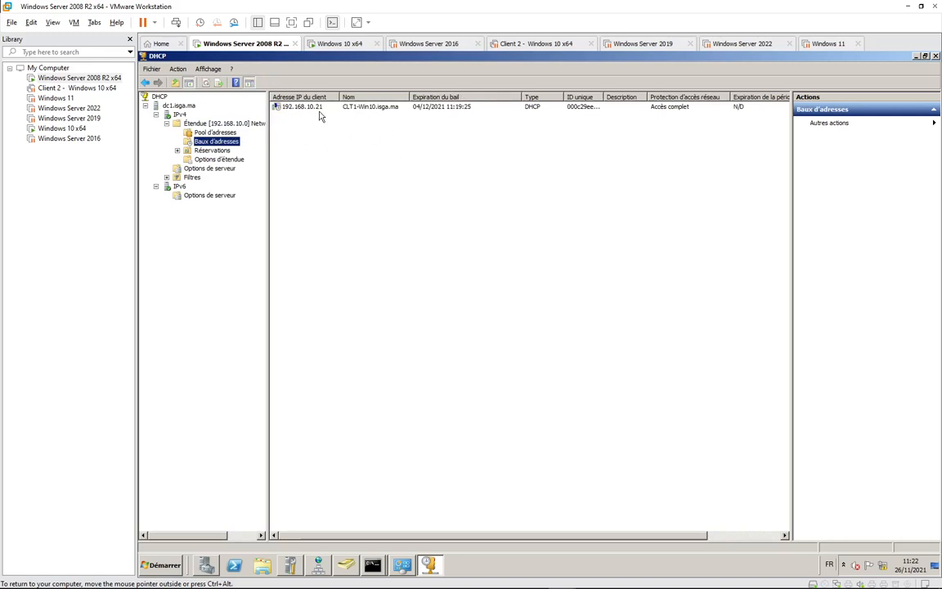
click(338, 43)
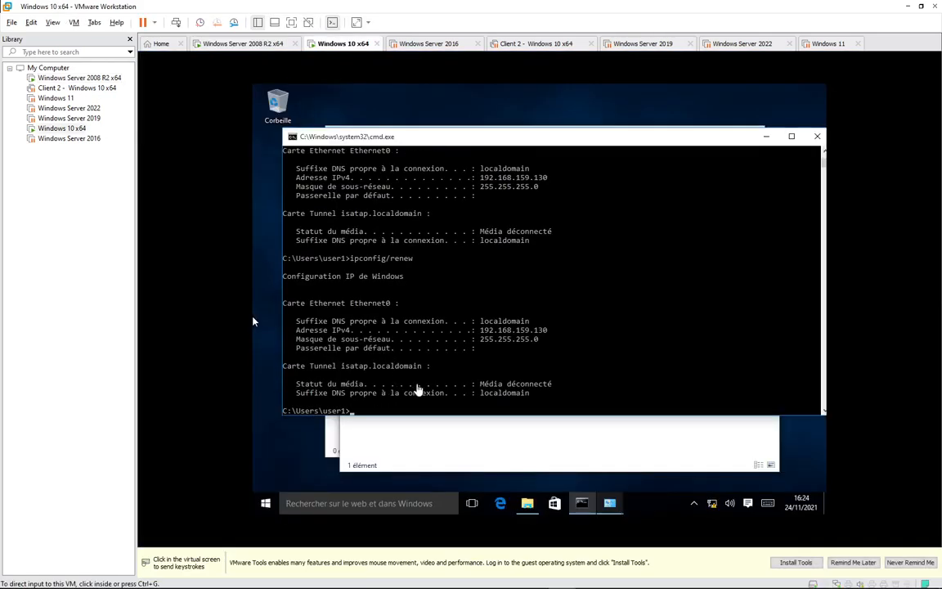
Run ipconfig, then close the command prompt, Connexions réseau and Centre Réseau et partage windows.
click(397, 410)
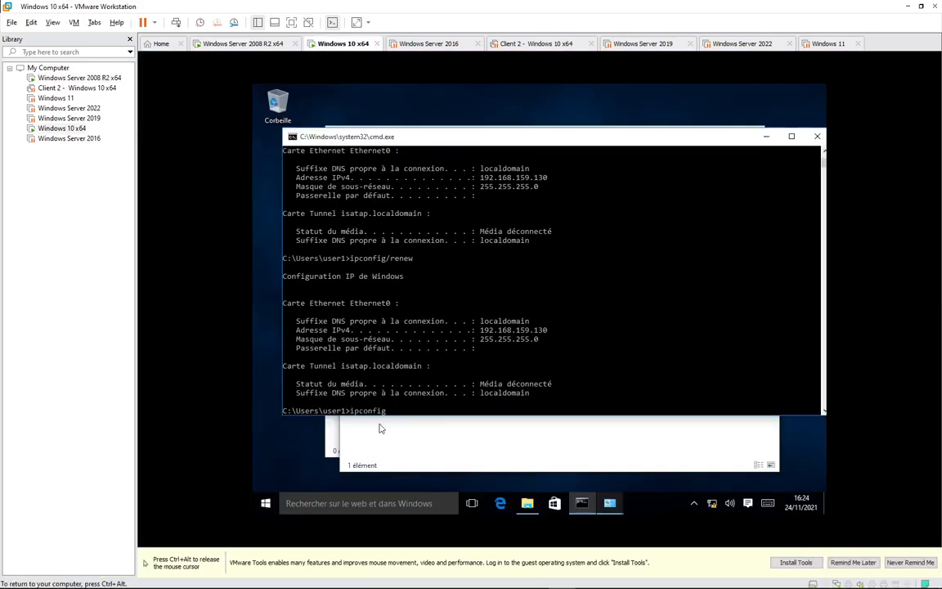
key(Return)
click(819, 136)
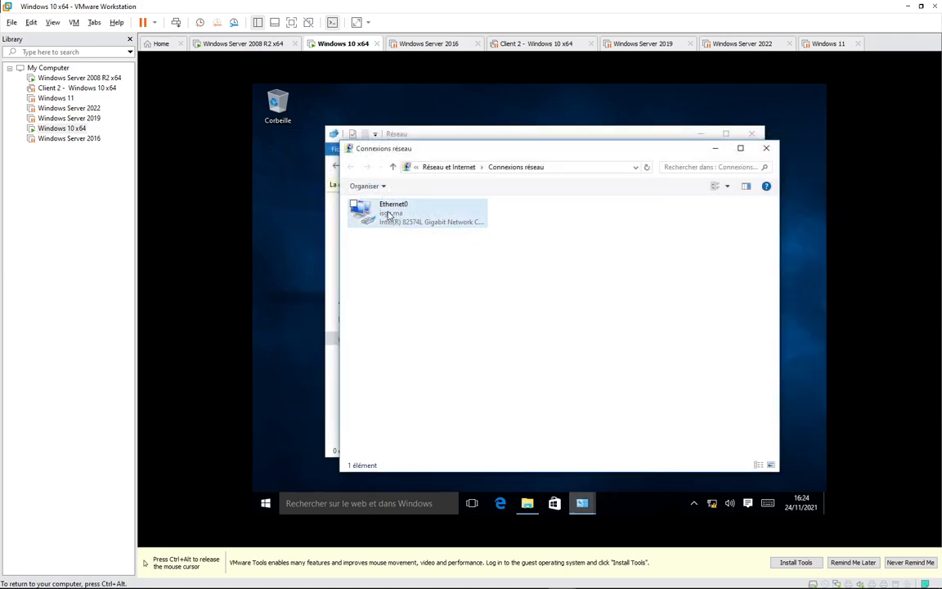
click(767, 148)
click(767, 150)
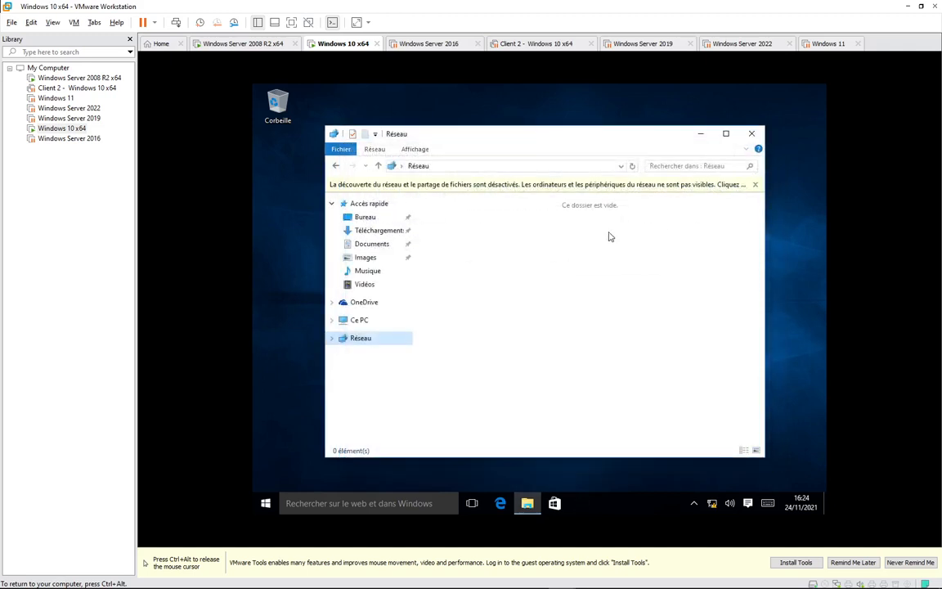
key(ctrl+alt)
Check the server's DHCP address pool and leases list, then return to the Windows 10 VM.
click(251, 44)
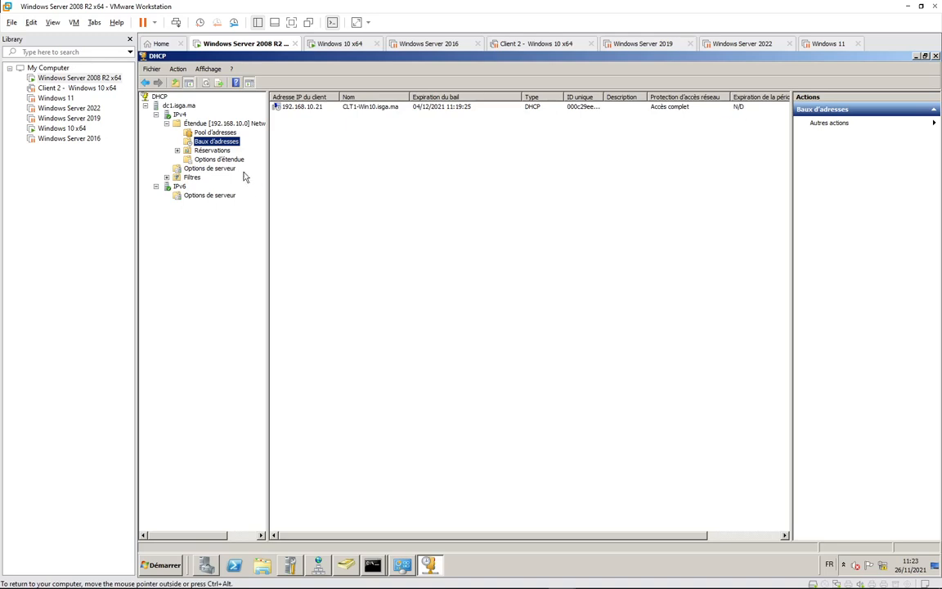
click(191, 134)
click(229, 142)
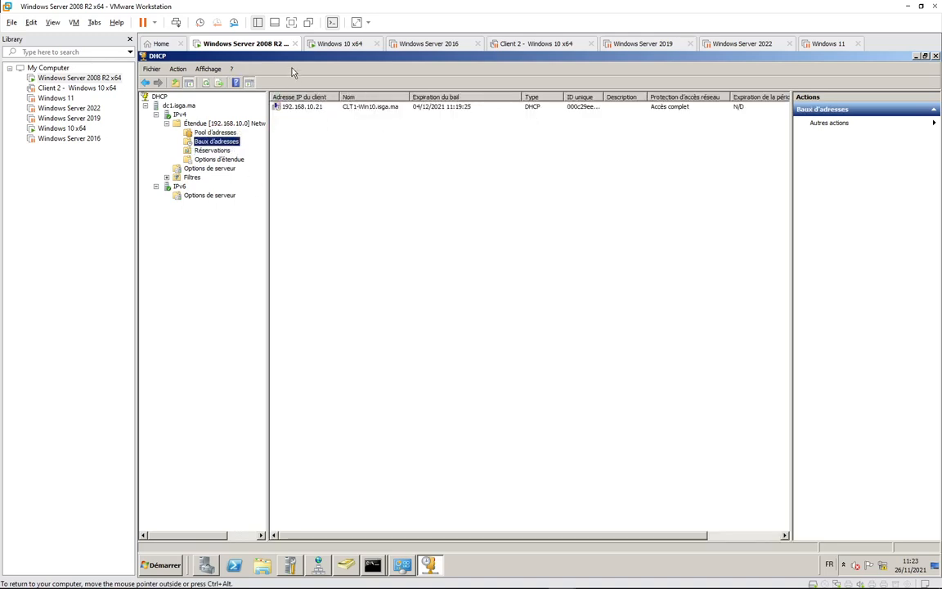
click(340, 45)
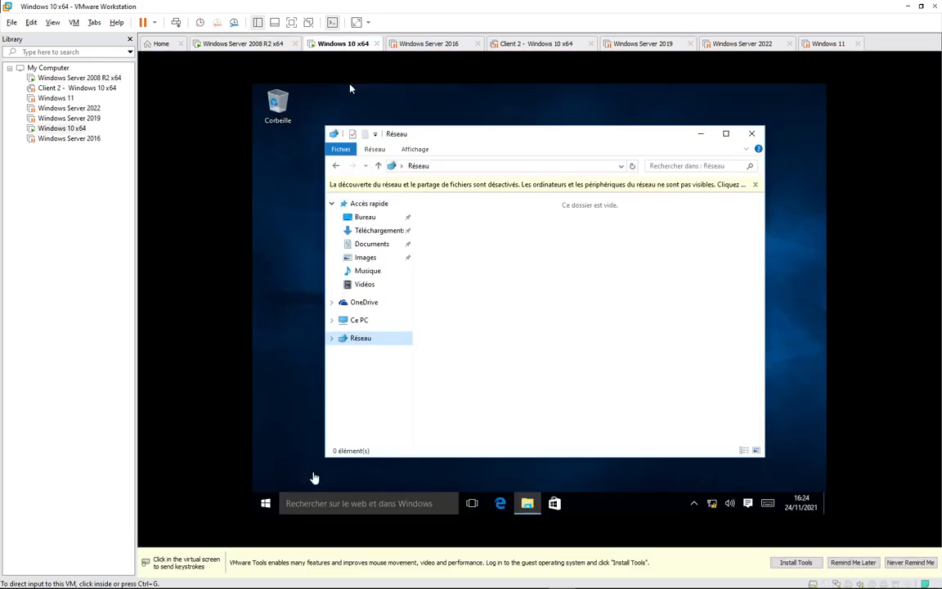
click(456, 377)
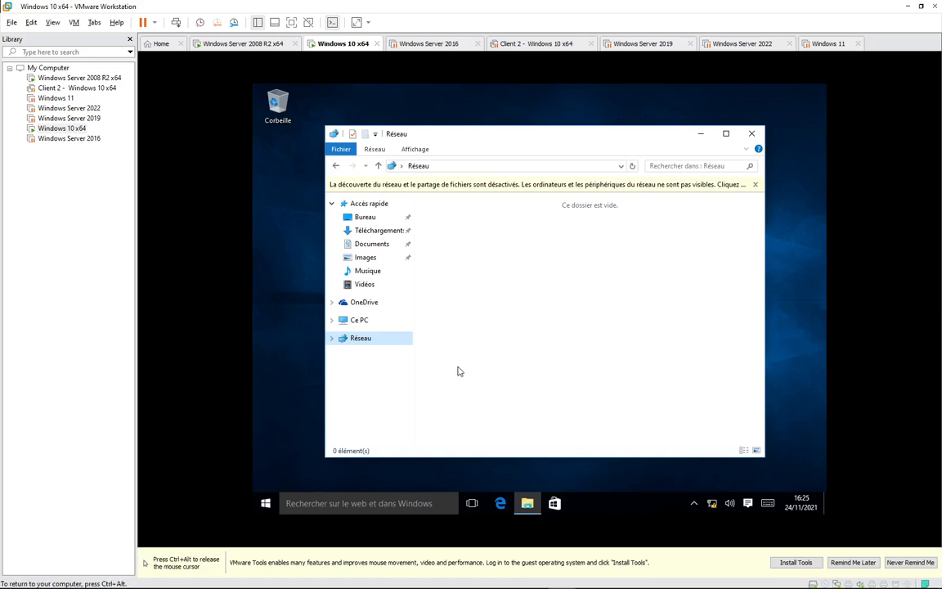
Launch cmd from the Run dialog and run ipconfig.
key(super+r)
key(Return)
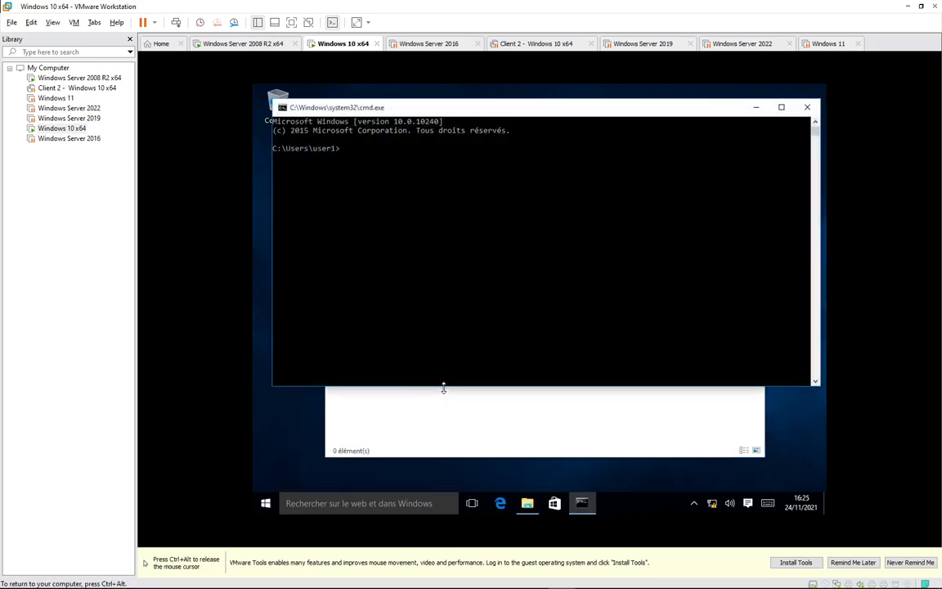
text(ipconfig)
key(Return)
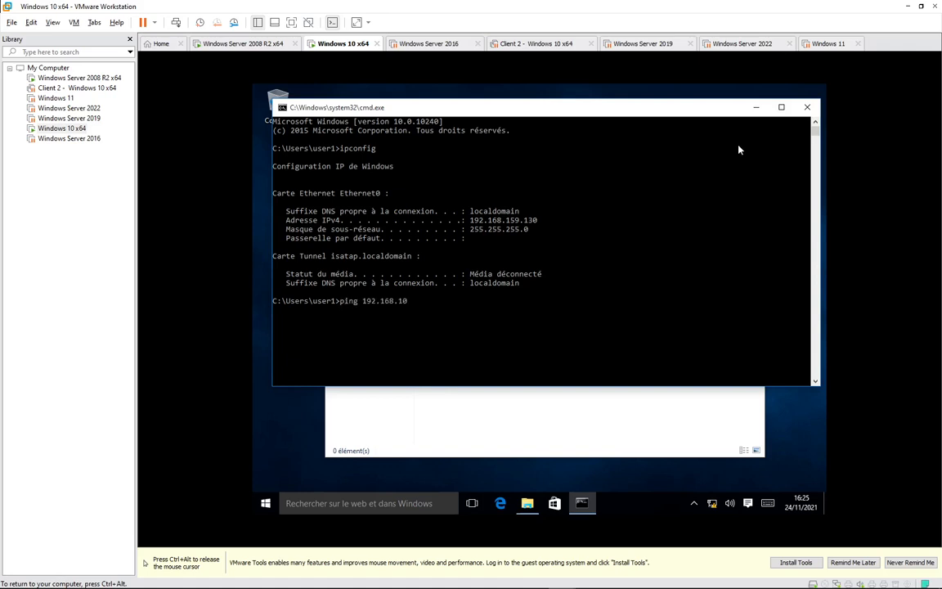
Ping 192.168.10.250 (100% loss), stop it with Ctrl+C, and close the command prompt.
text(50)
key(Return)
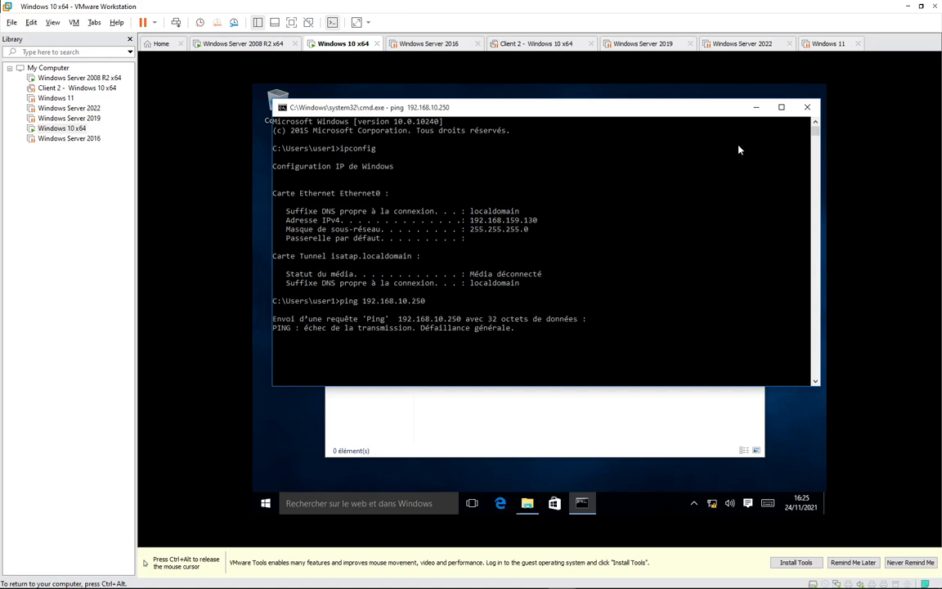
key(ctrl+c)
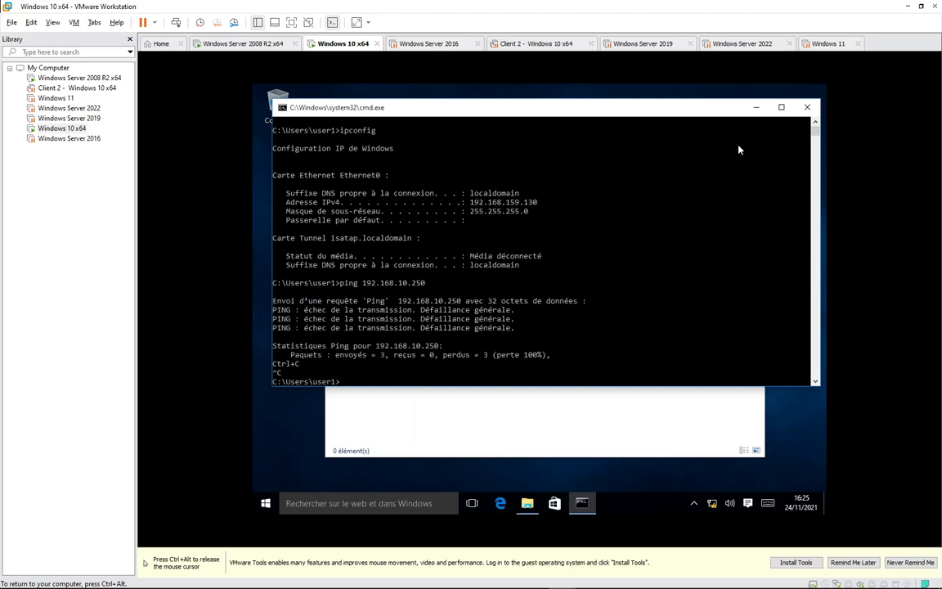
click(807, 107)
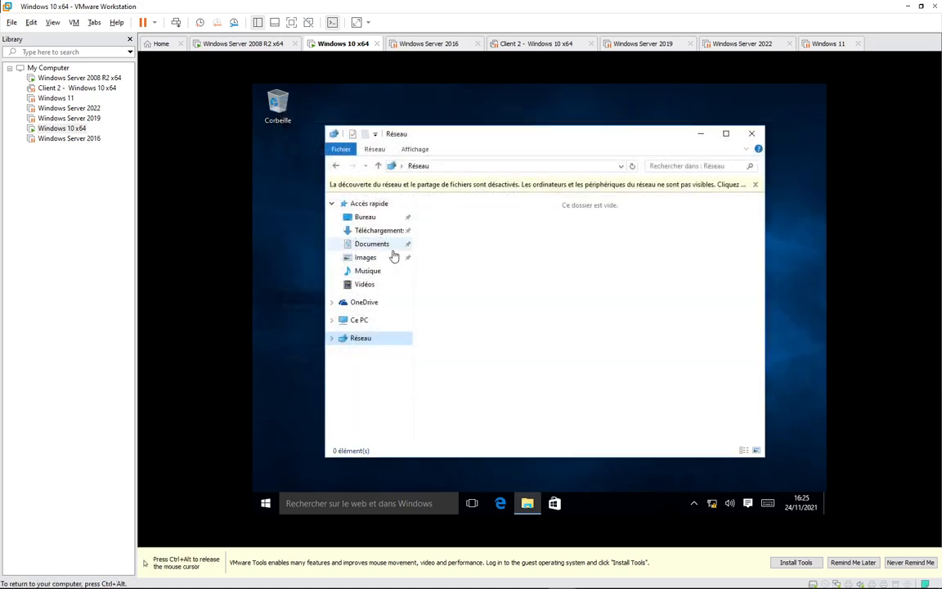
Disable the Ethernet0 adapter from the network adapter settings, approving with administrator credentials.
right_click(368, 342)
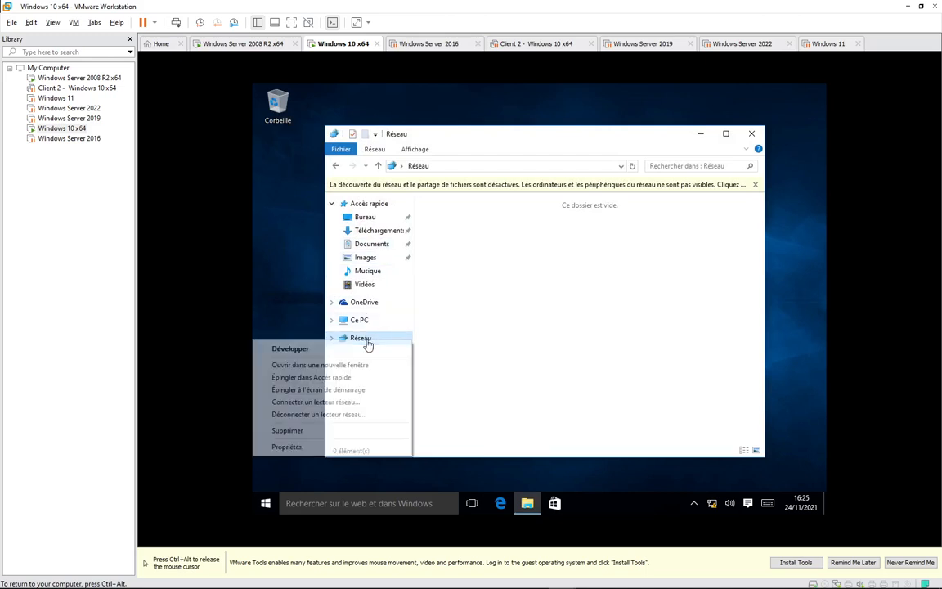
click(287, 446)
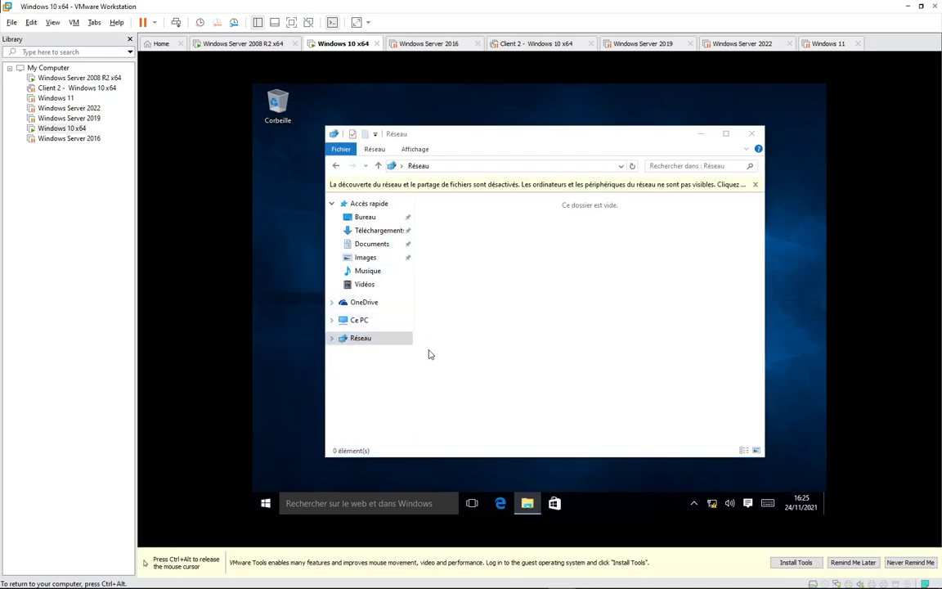
click(360, 221)
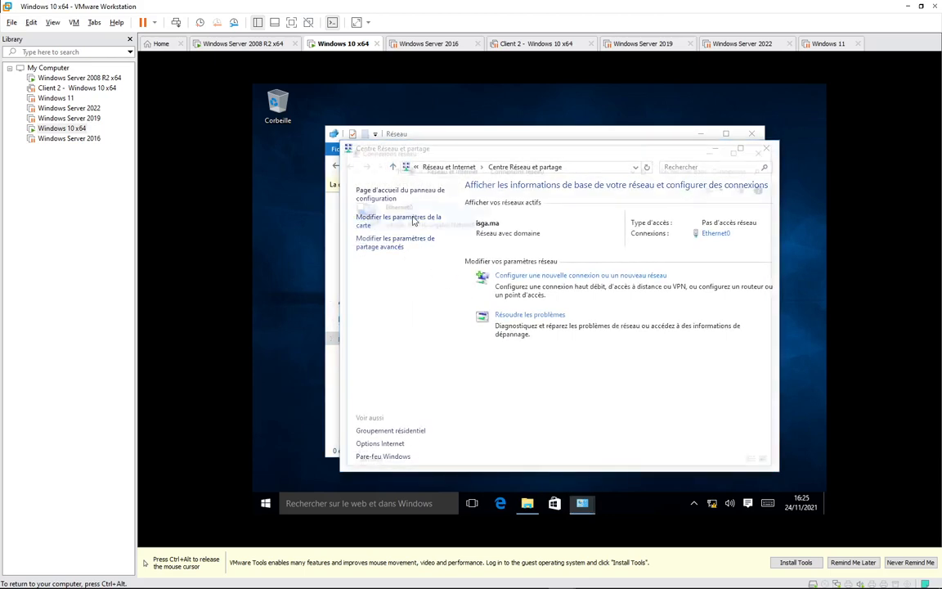
click(389, 215)
right_click(389, 215)
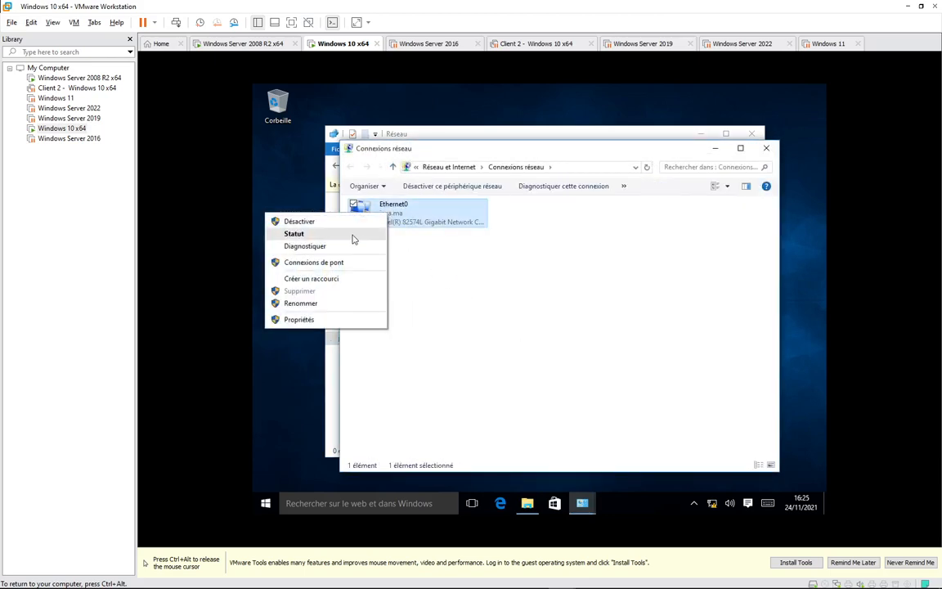
click(319, 220)
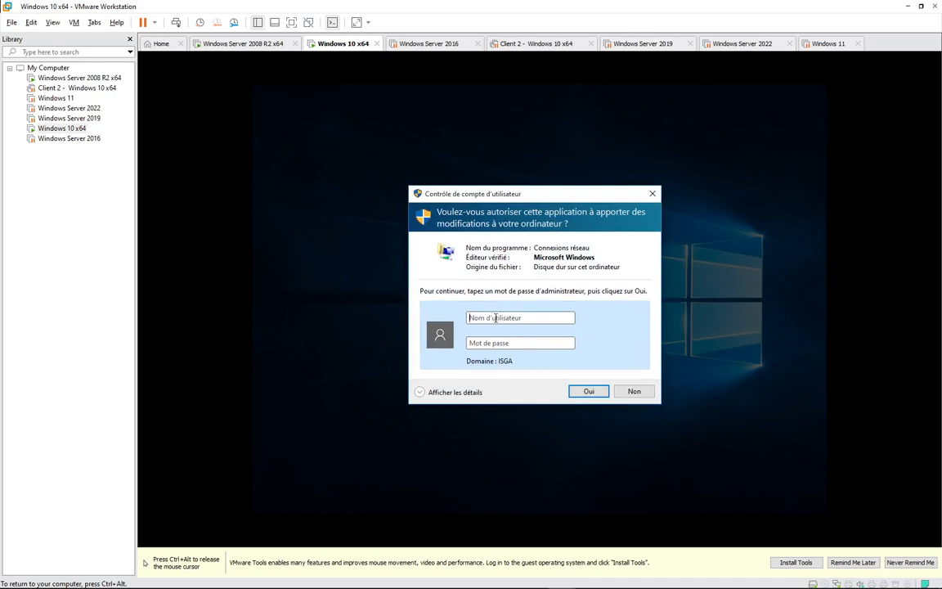
text(\admin)
key(Tab)
text(••••••••)
key(Return)
Re-enable Ethernet0, again approving the UAC prompt with administrator credentials.
right_click(390, 233)
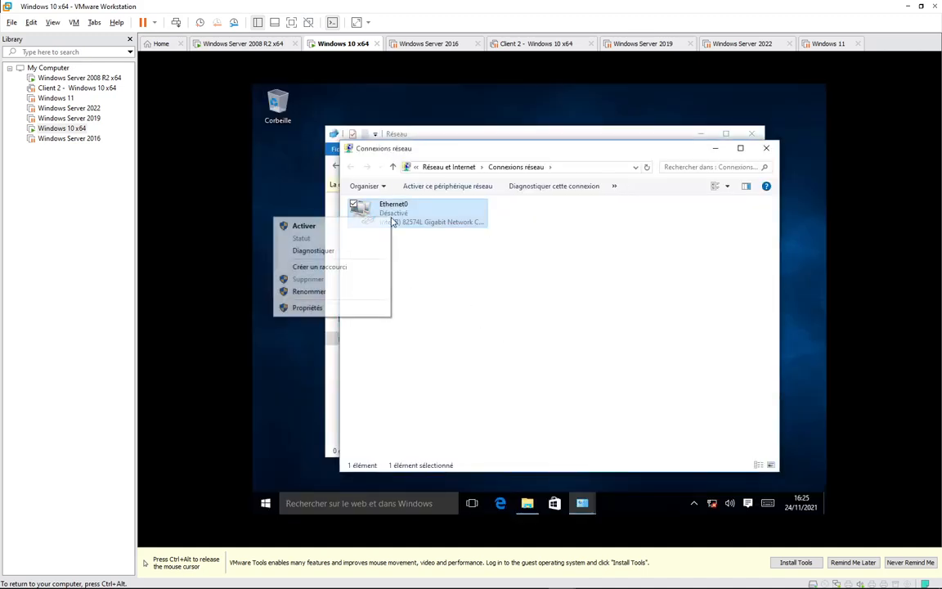
click(380, 226)
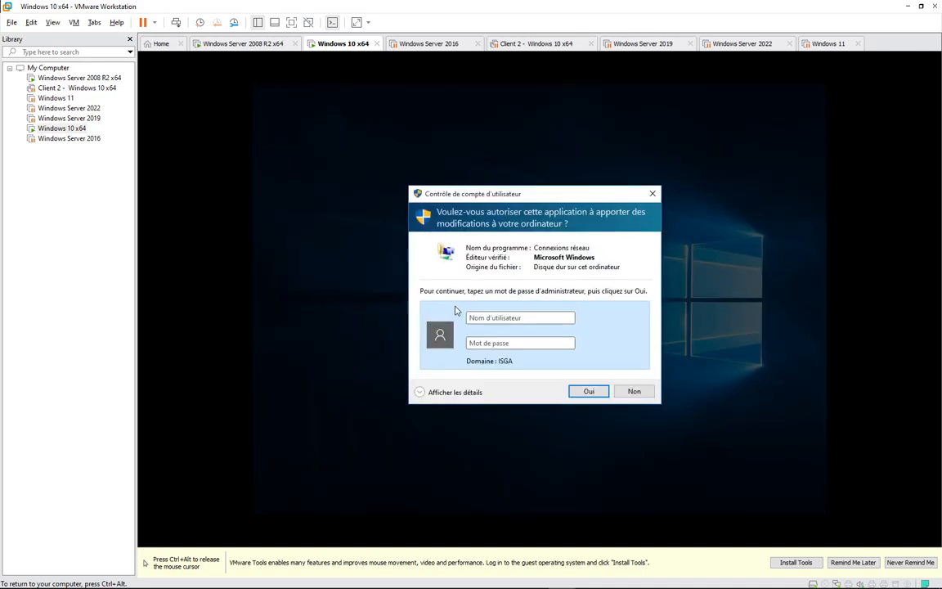
text(.\admin)
key(Tab)
text(••••••••)
key(Return)
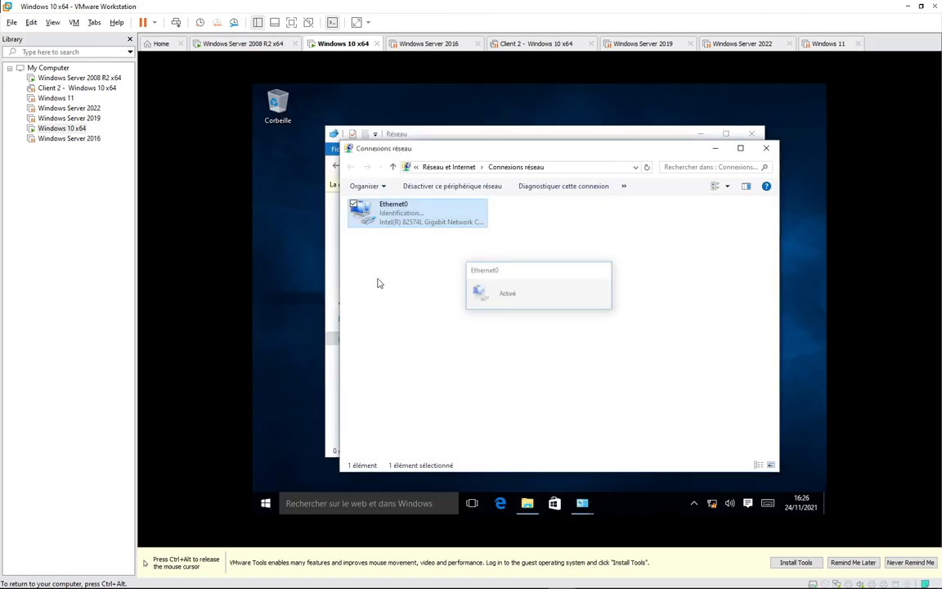
Run ipconfig in a fresh command prompt, showing Ethernet0 still at 192.168.159.130.
key(super+r)
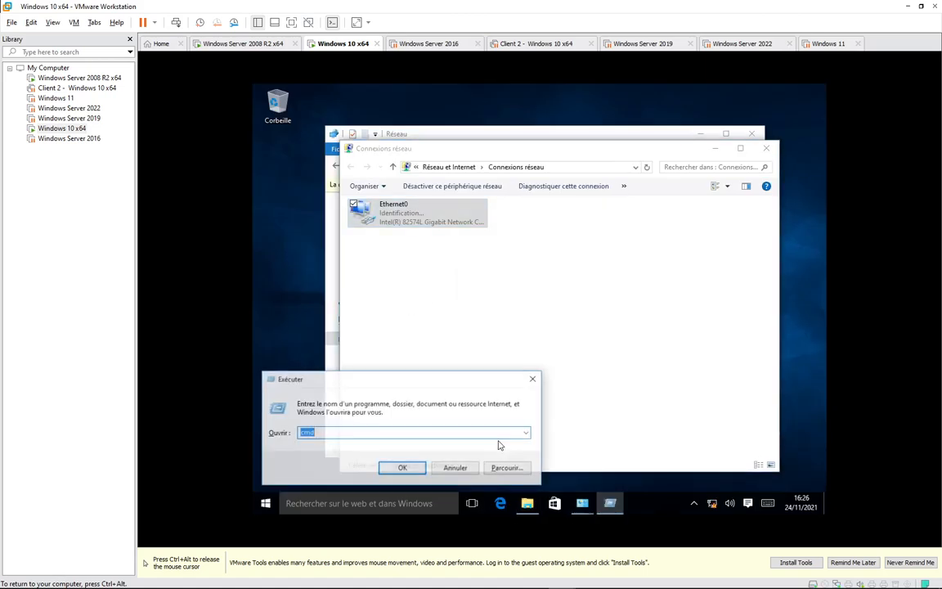
key(Return)
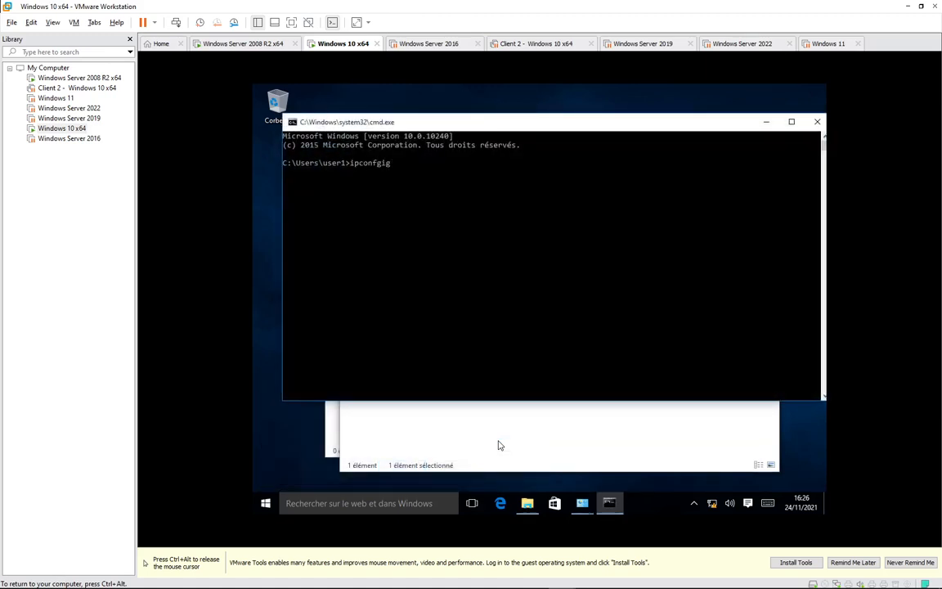
key(BackSpace)
key(BackSpace)
key(BackSpace)
key(Return)
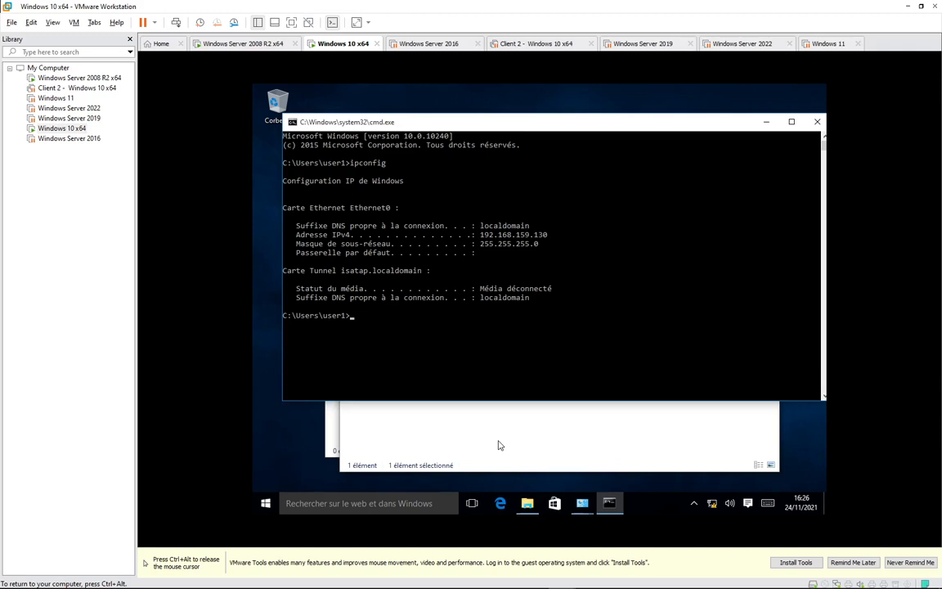
Refresh the server's DHCP lease list and check the 192.168.10.21 lease, then return to Windows 10.
click(237, 45)
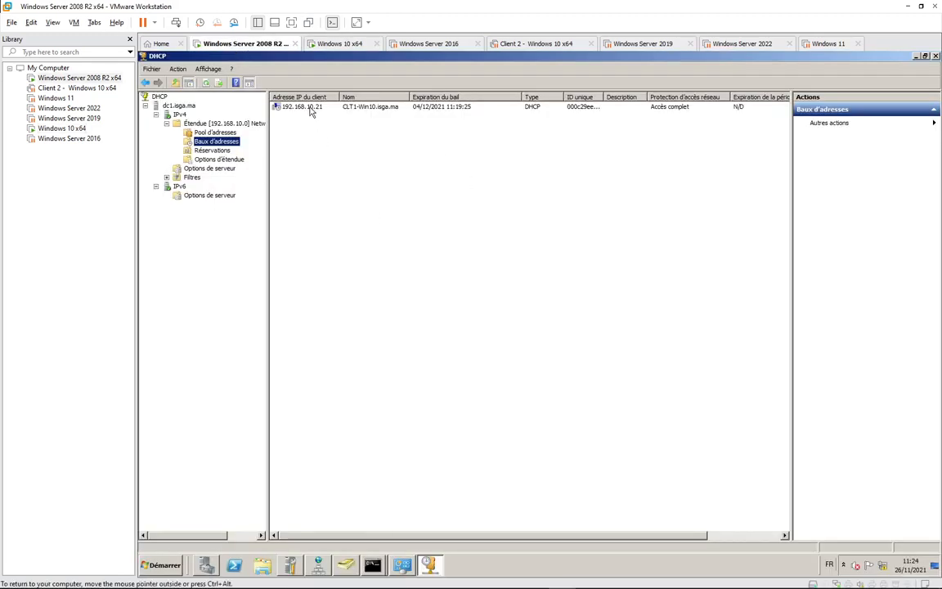
click(299, 109)
right_click(299, 111)
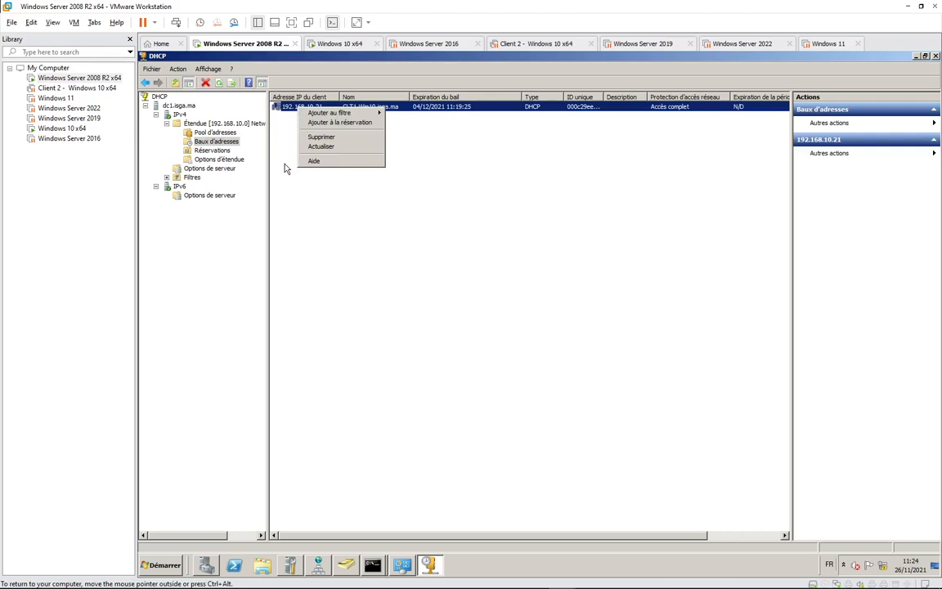
click(331, 147)
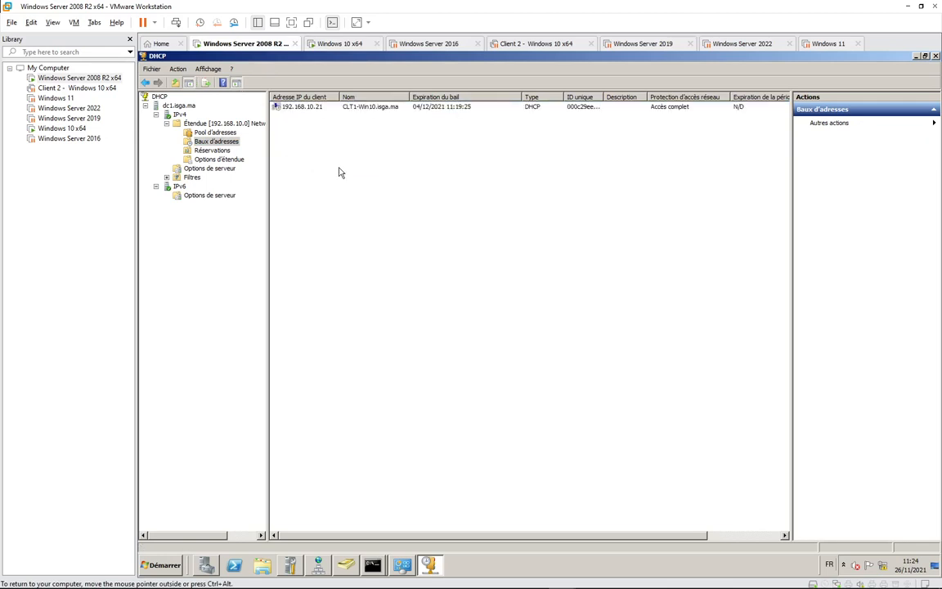
click(307, 108)
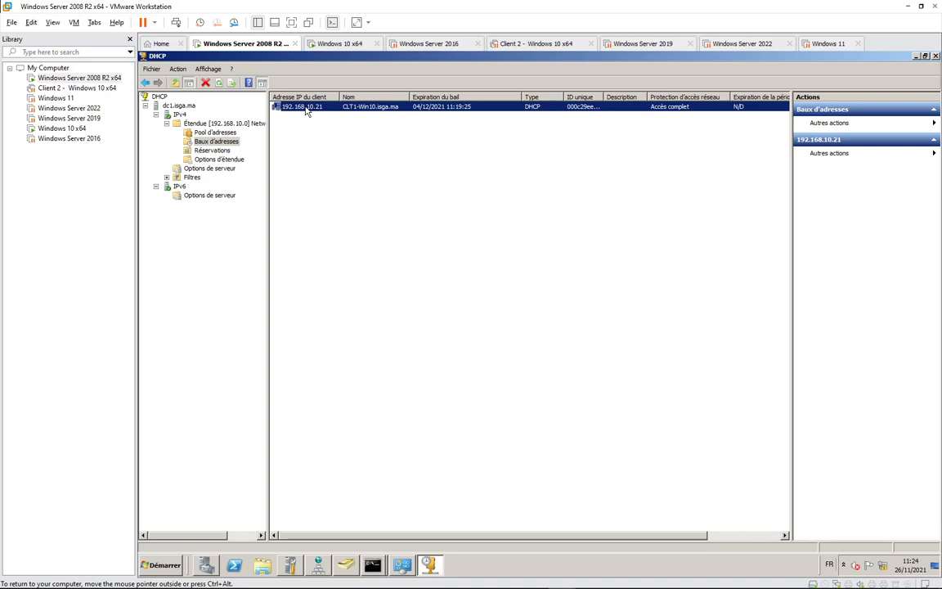
right_click(307, 112)
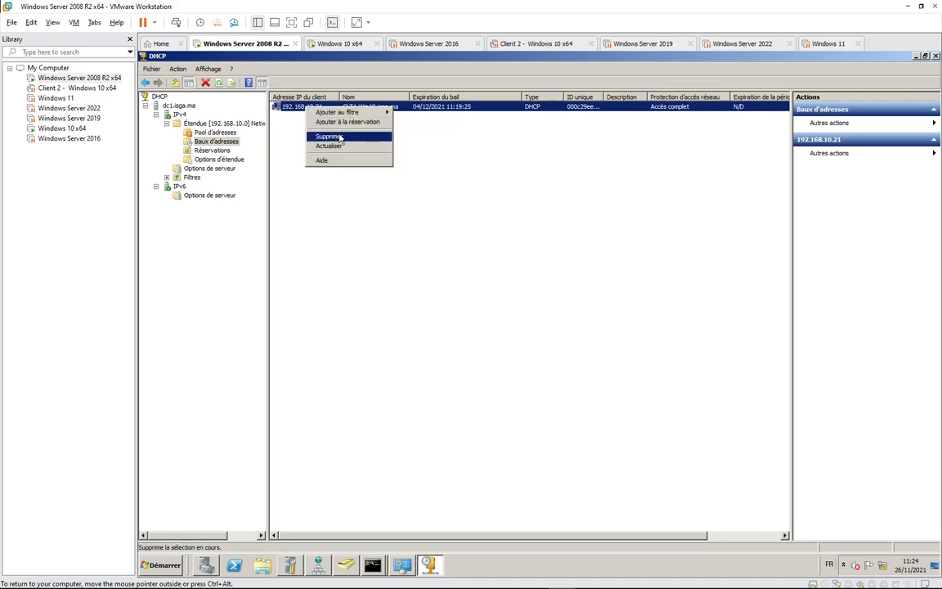
click(364, 235)
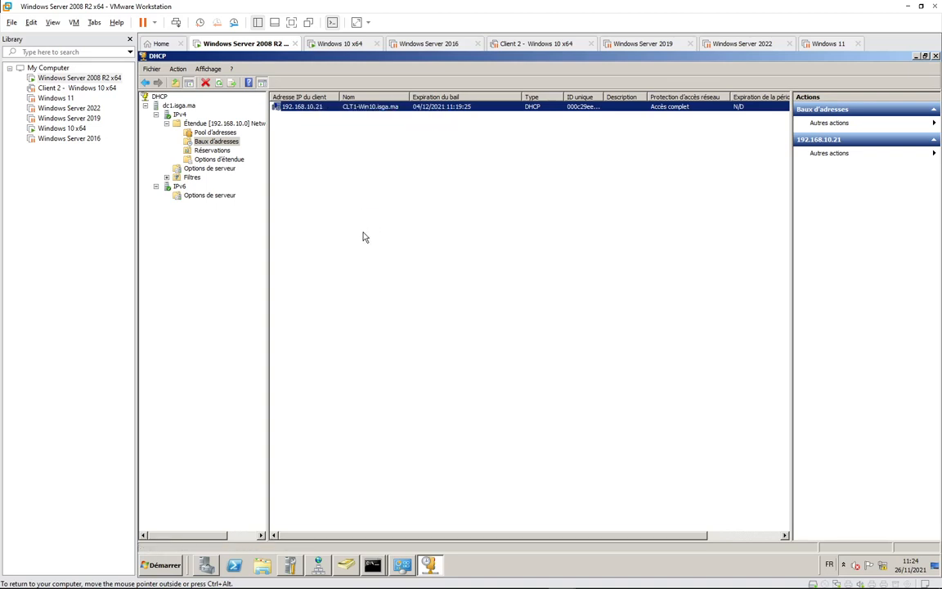
click(335, 43)
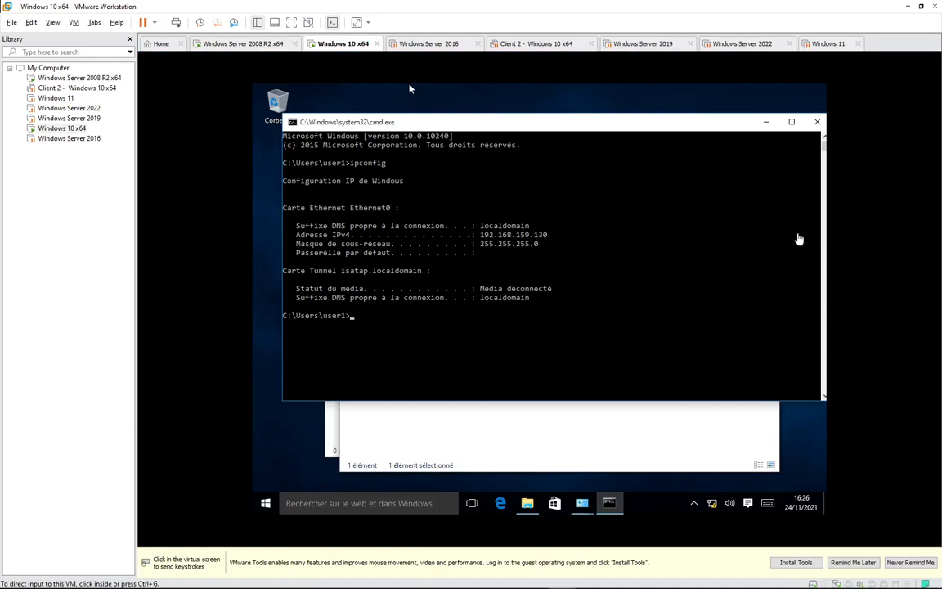
Replace the command prompt with one run as administrator using the local admin credentials.
click(817, 122)
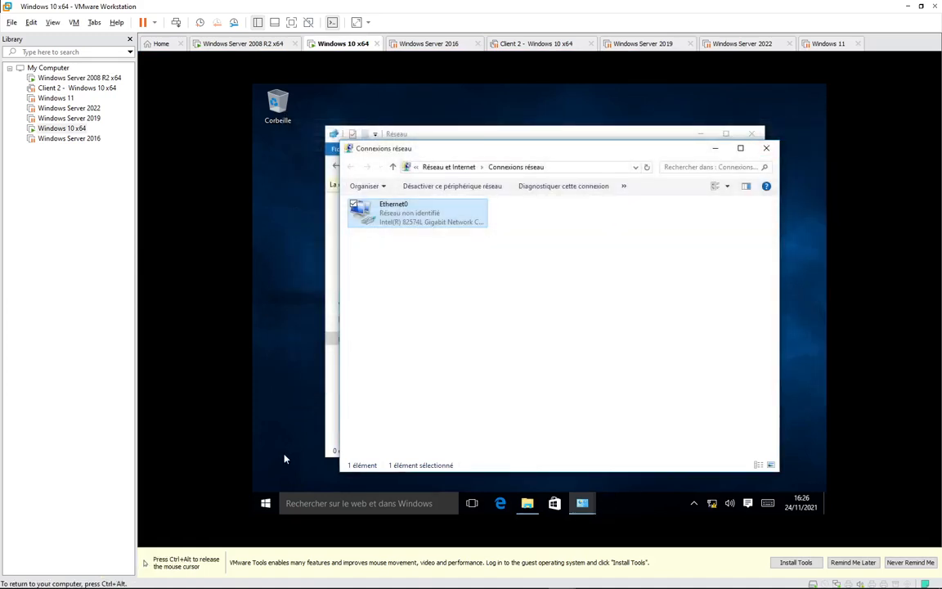
click(265, 503)
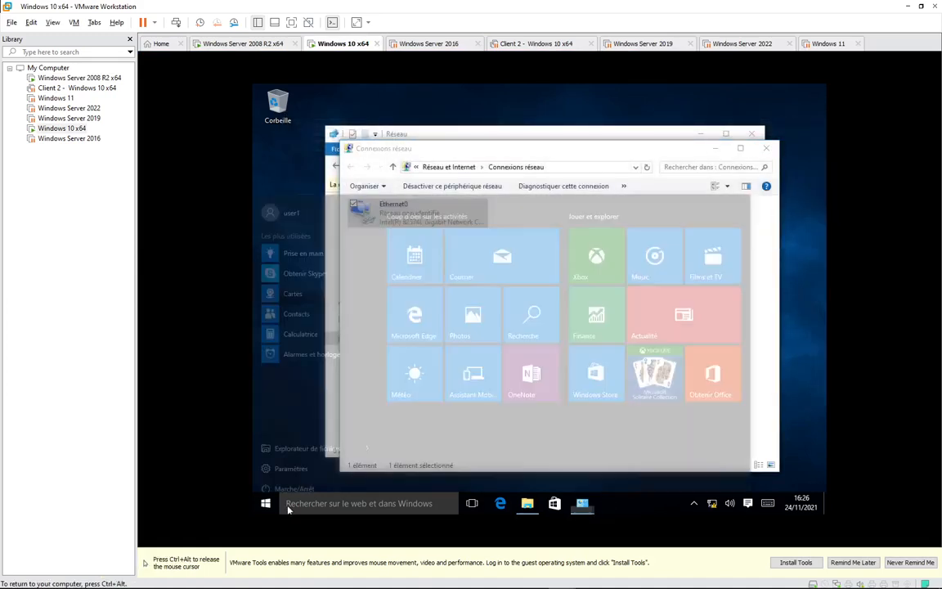
text(cmd)
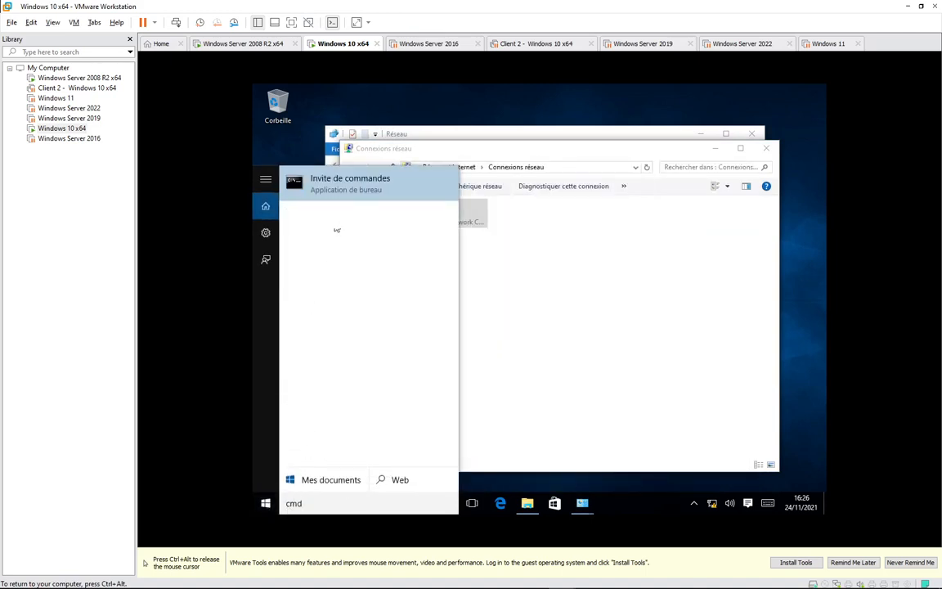
right_click(348, 191)
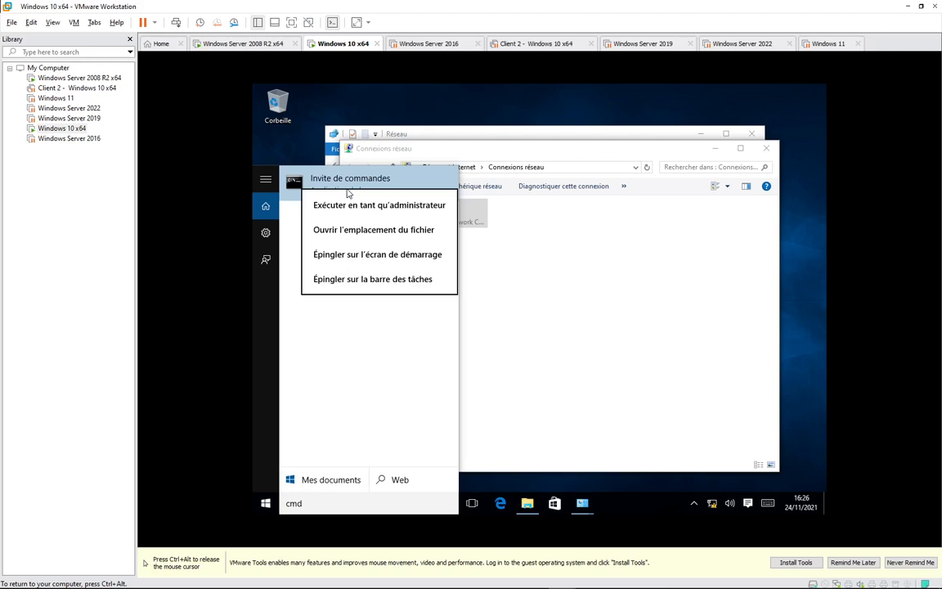
click(384, 204)
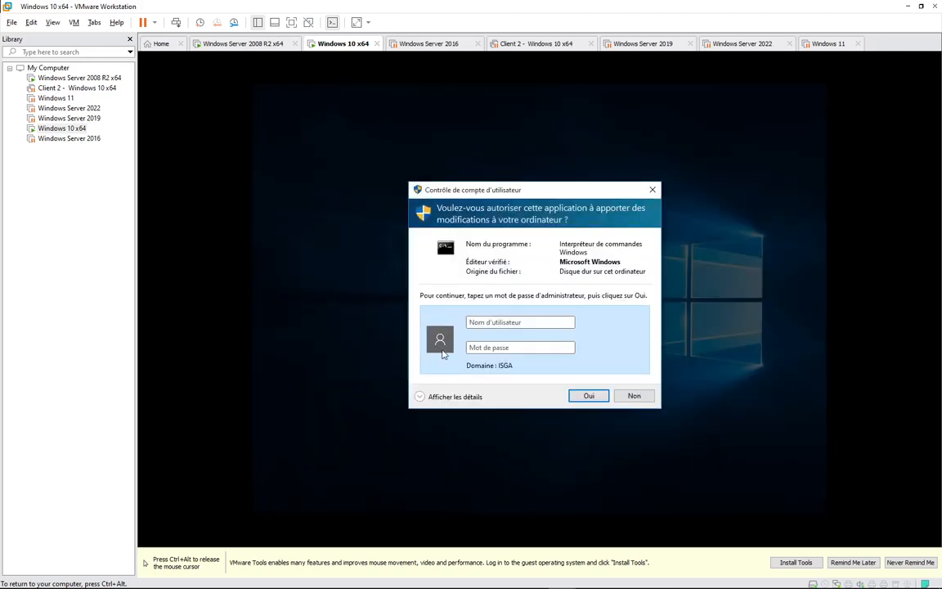
text(.\admin)
key(Tab)
text(P)
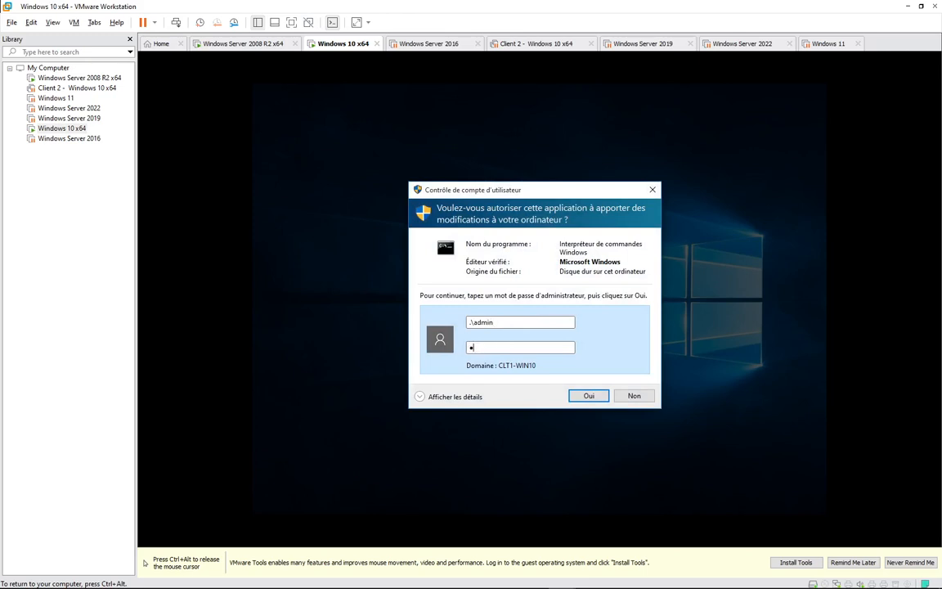
text(@ssw0rd)
key(Return)
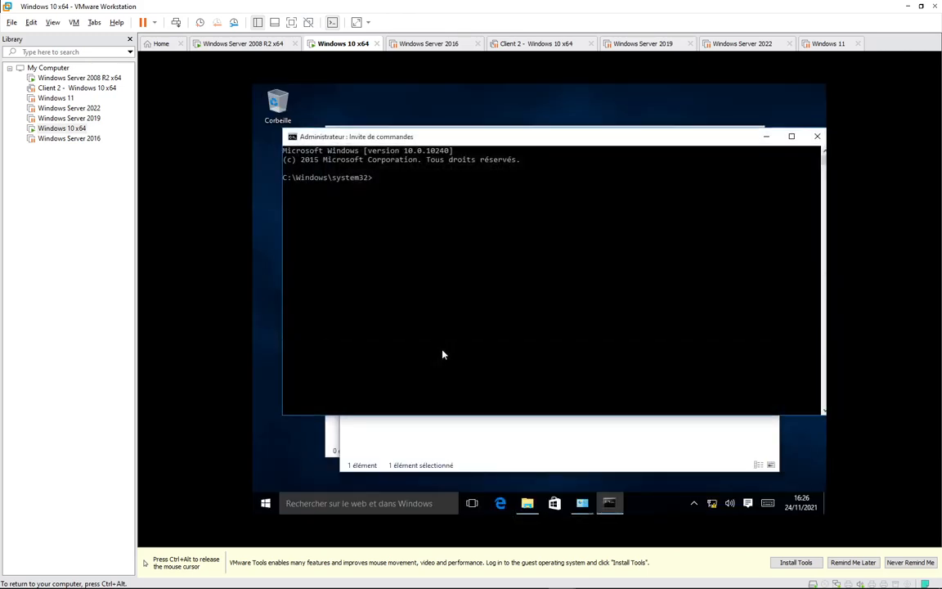
Run ipconfig, correcting the 'ipconfgi' typo, to show 192.168.159.130 with mask 255.255.255.0.
click(418, 196)
text(ipconfgi)
key(Return)
key(Up)
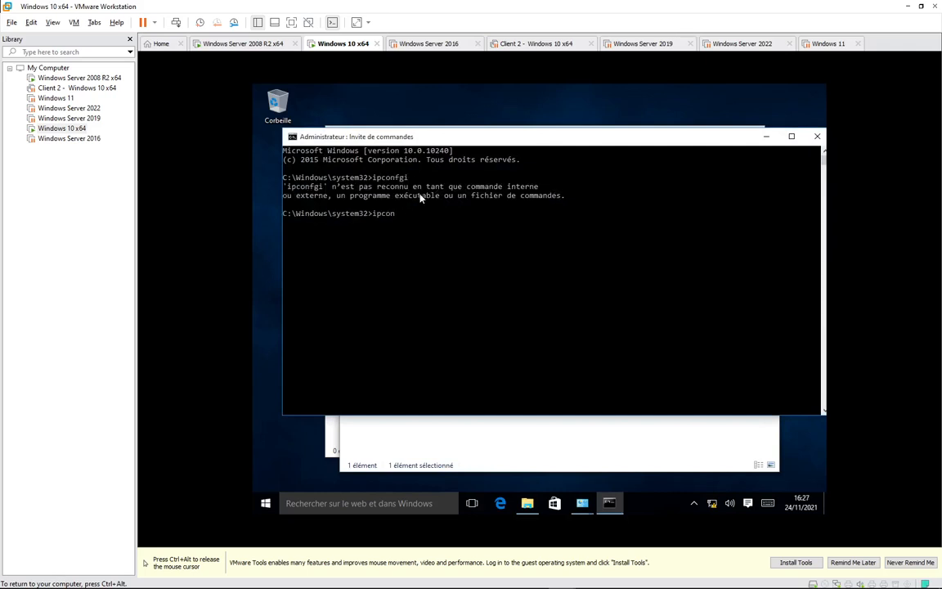
text(g)
key(Return)
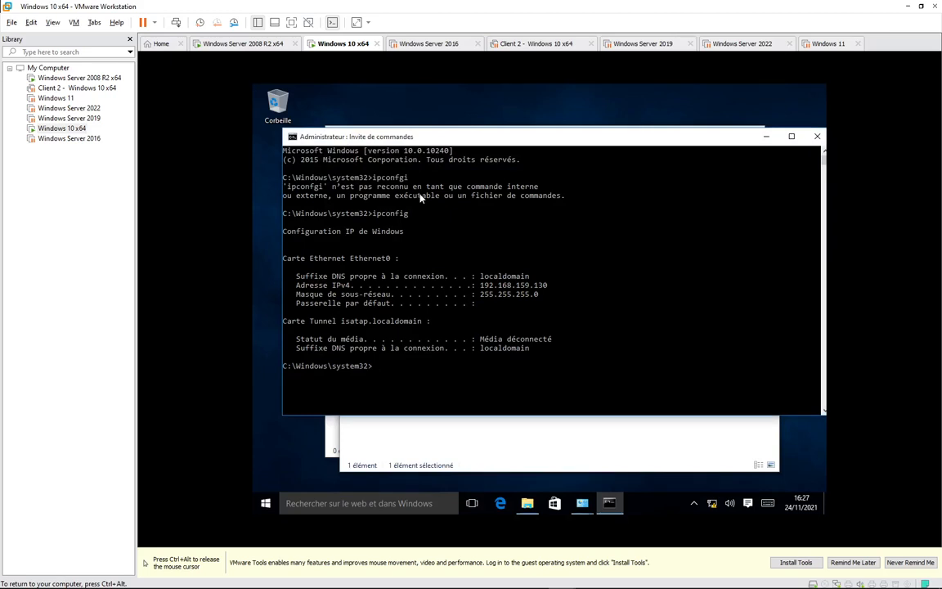
Open Ethernet0's properties, authenticating with the local administrator credentials.
click(498, 448)
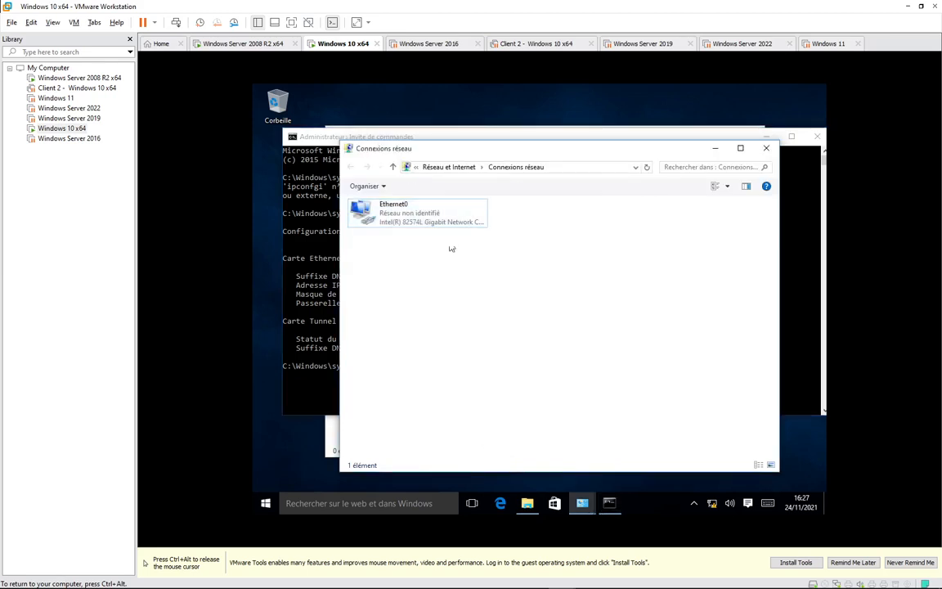
right_click(401, 223)
click(360, 327)
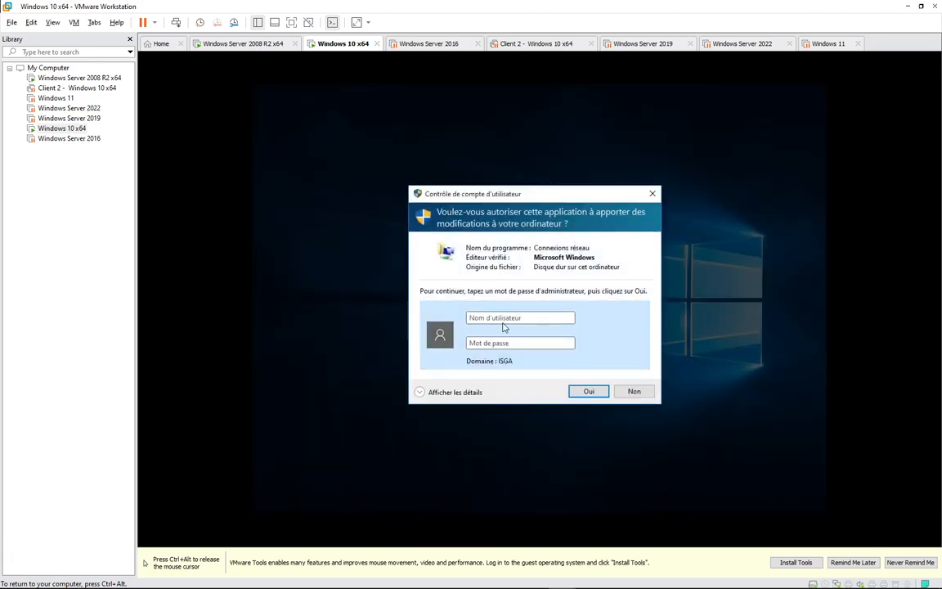
text(.\admin)
key(Tab)
text(••••••••)
key(Return)
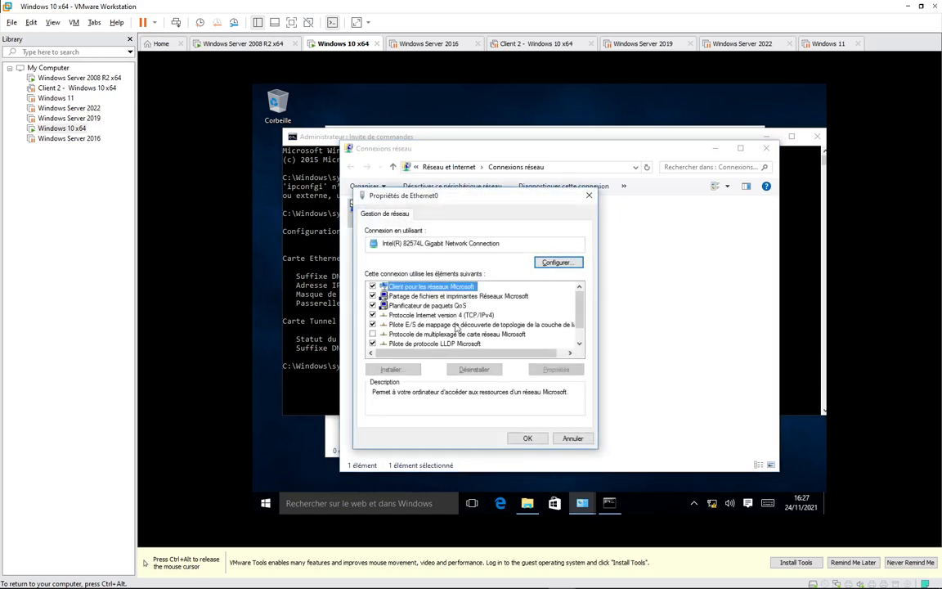
Review the TCP/IPv4 and advanced settings, cancel without changes, and close Network Connections.
double_click(441, 315)
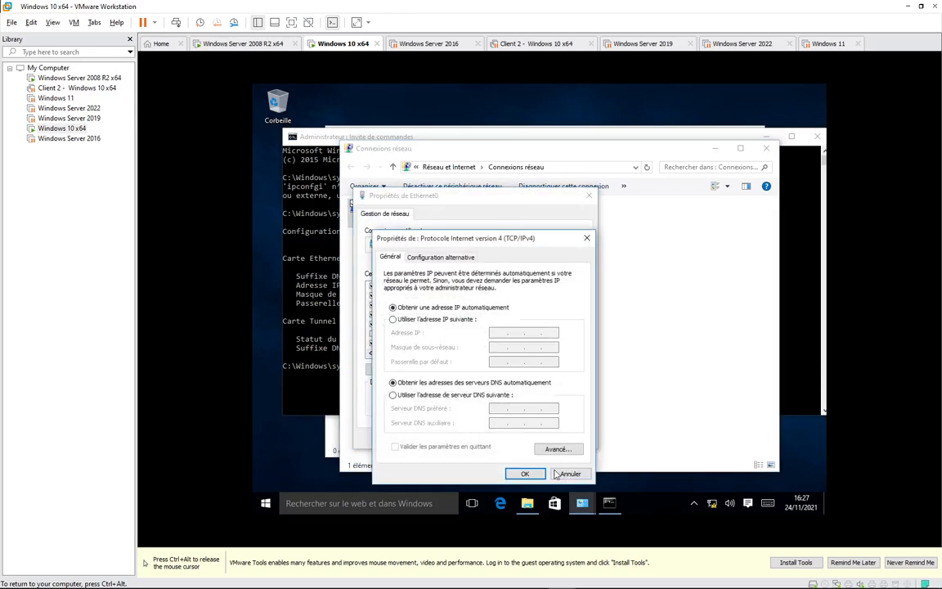
click(557, 449)
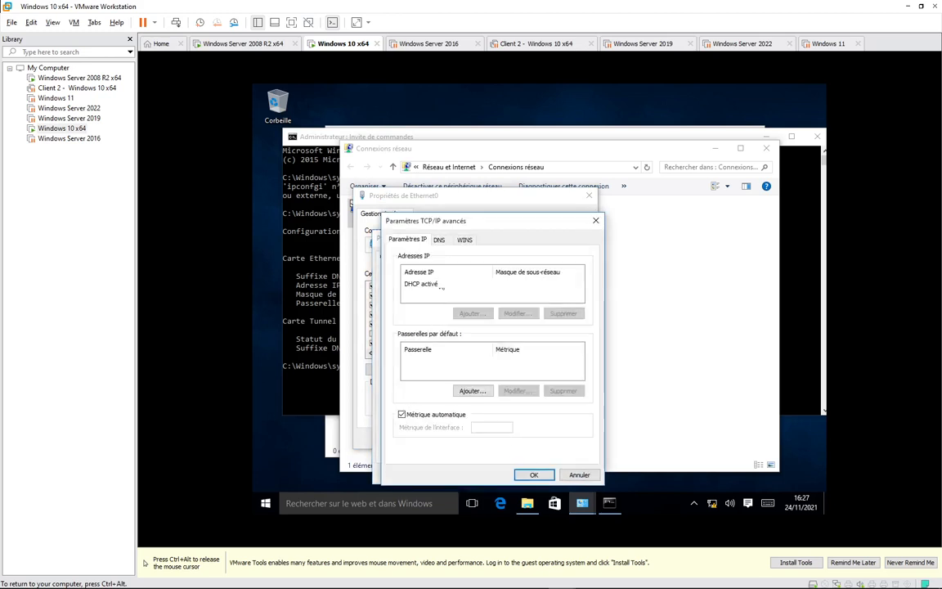
click(596, 221)
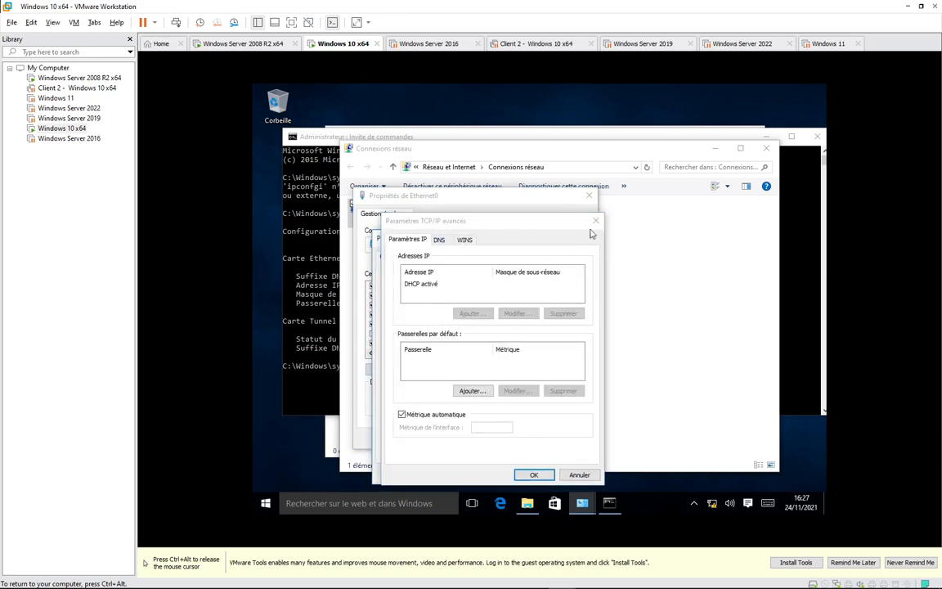
click(570, 475)
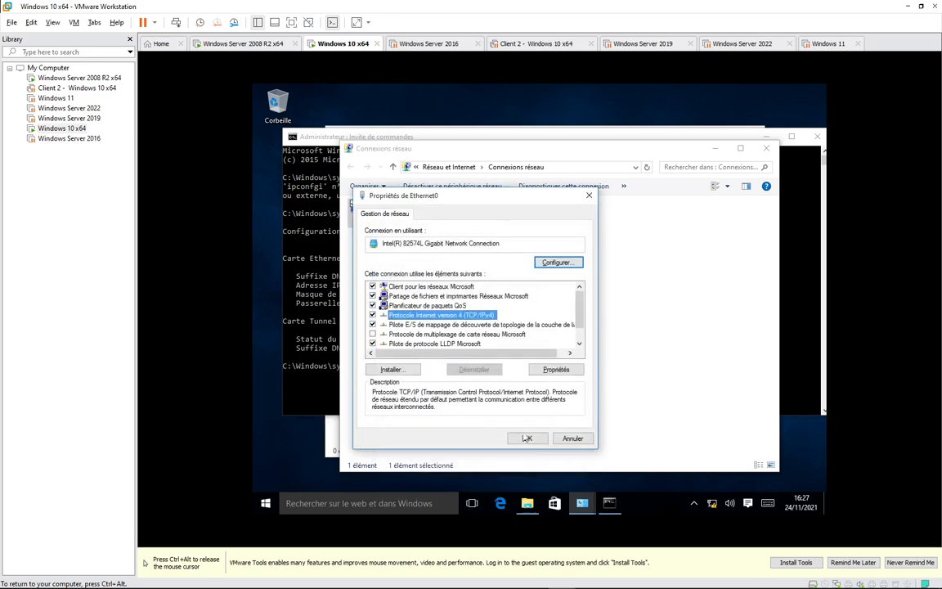
click(589, 195)
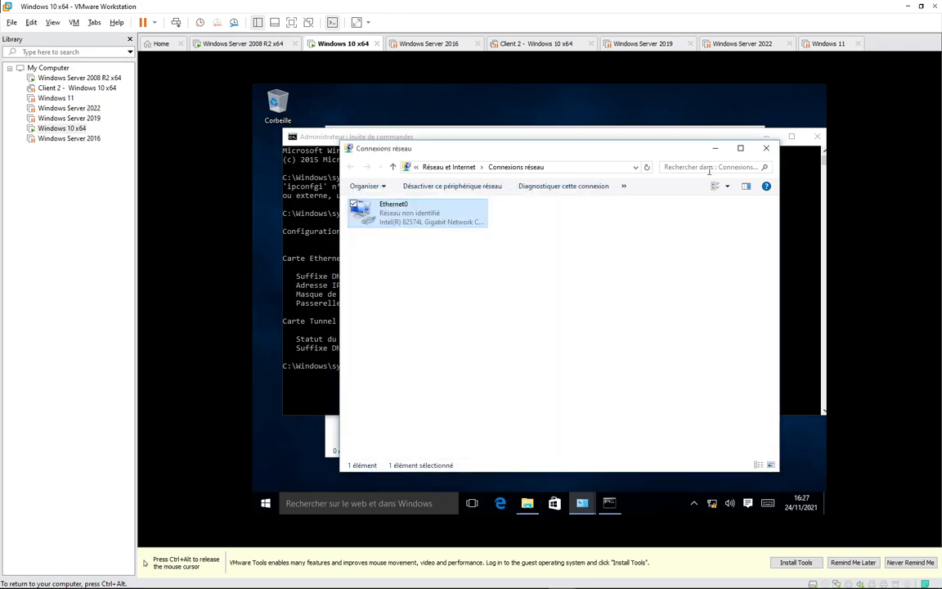
click(767, 148)
drag(719, 133, 637, 132)
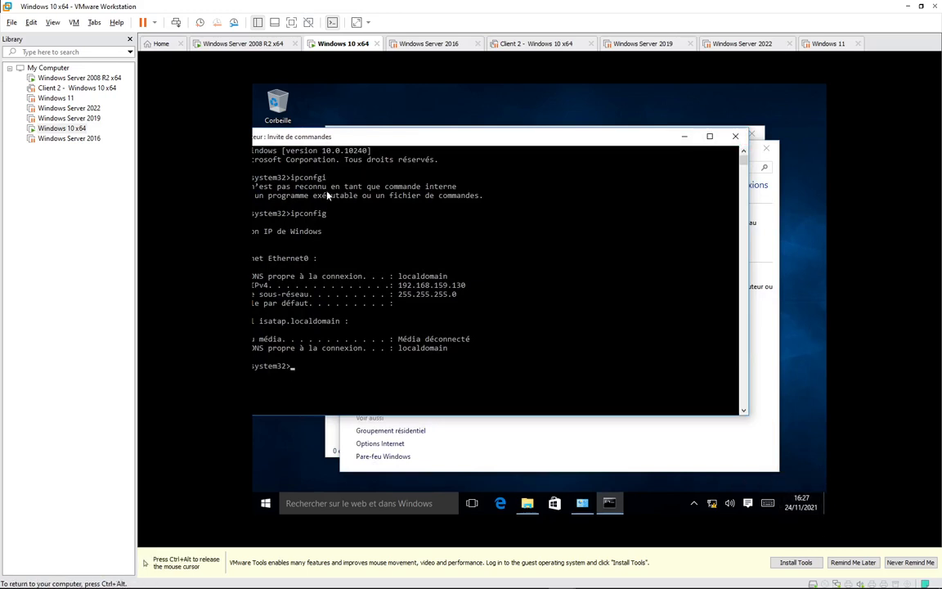
key(ctrl+alt)
Check the DHCP leases, ping 192.168.10.250 from Windows 10, then close its windows.
click(243, 45)
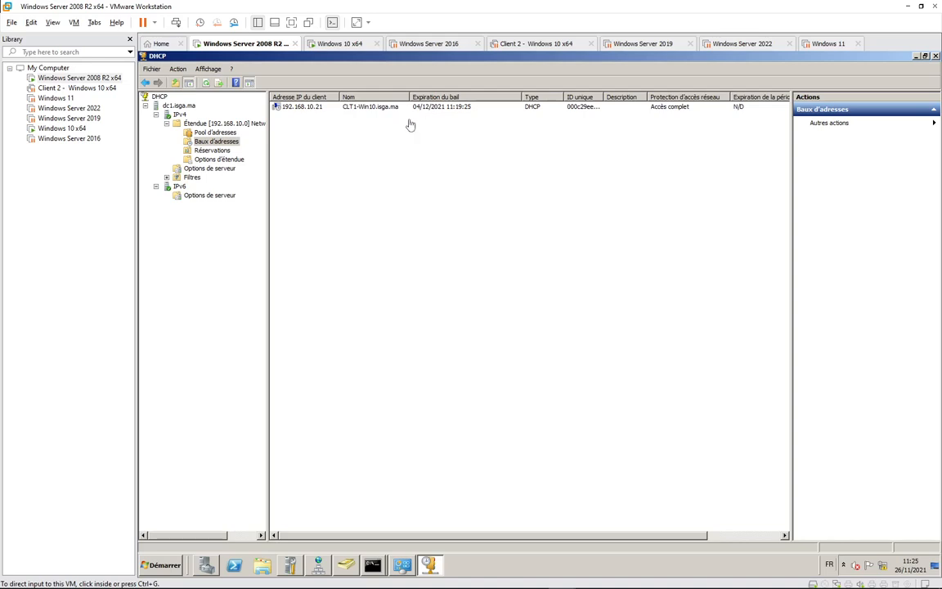
click(336, 45)
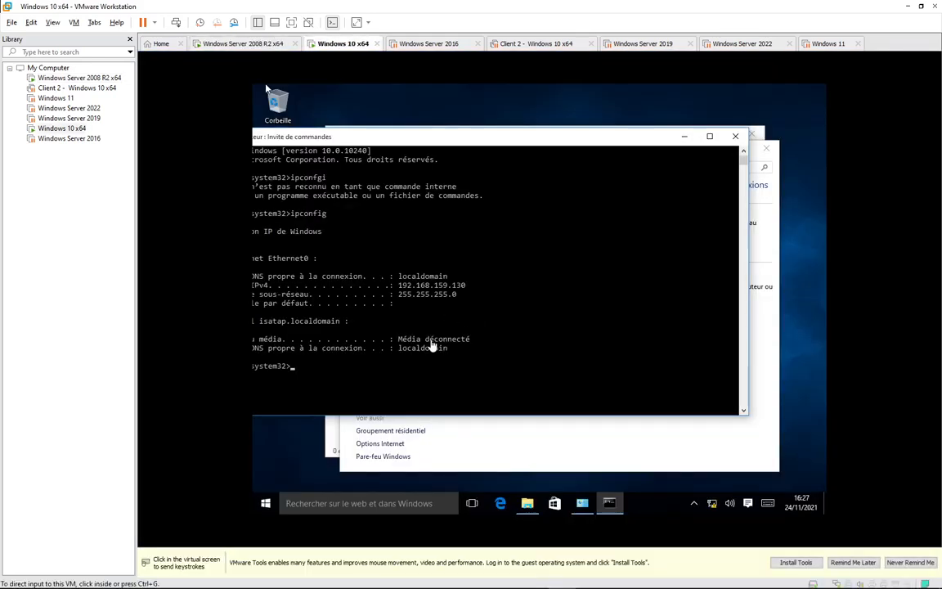
text(ping 1)
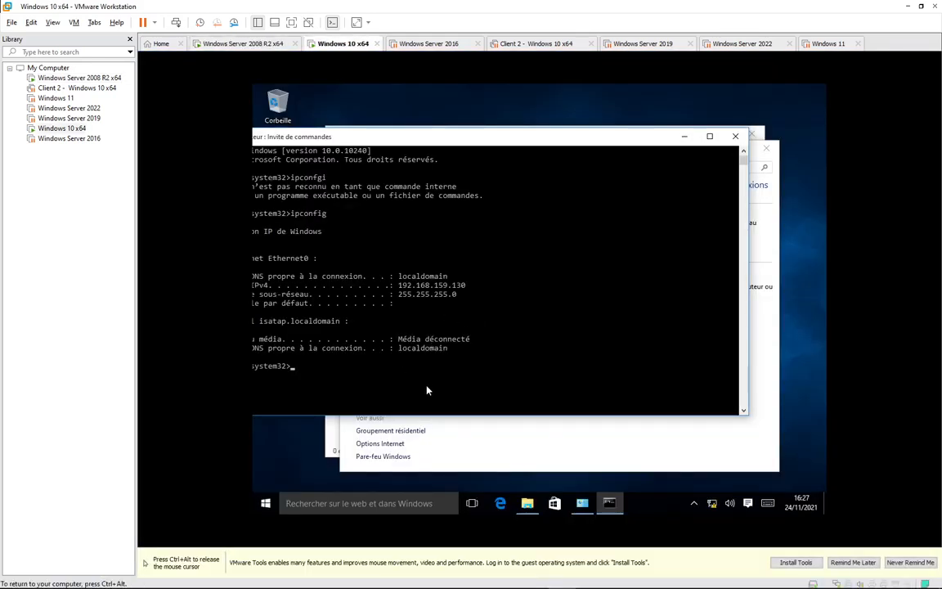
text(92.1)
key(BackSpace)
key(BackSpace)
text(.168.10.2500)
key(Return)
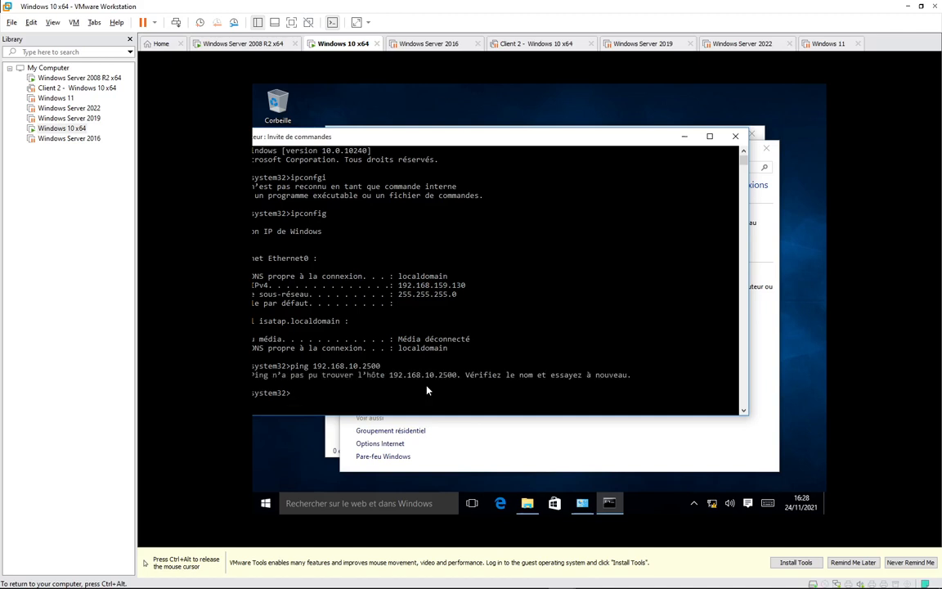
key(Up)
key(BackSpace)
key(Return)
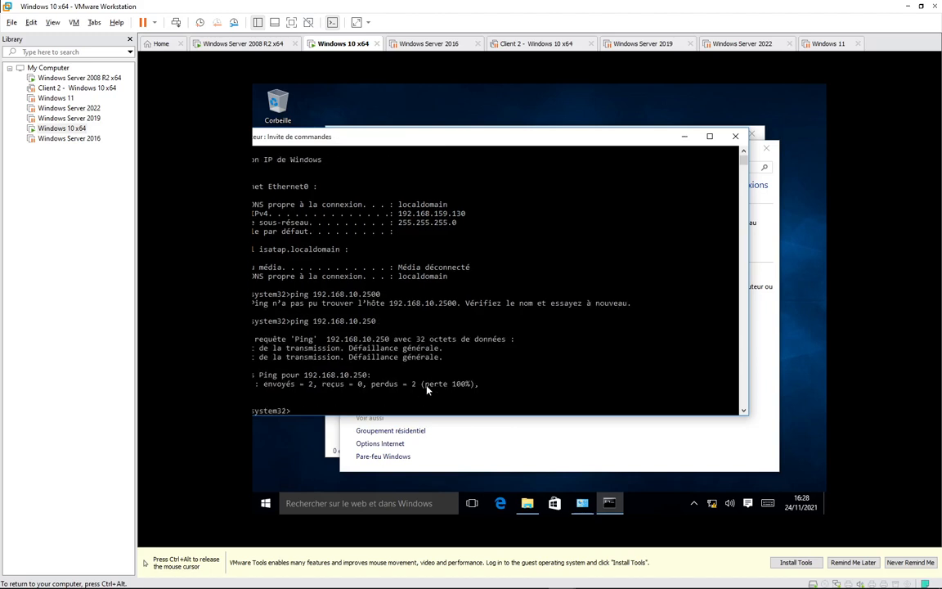
click(735, 136)
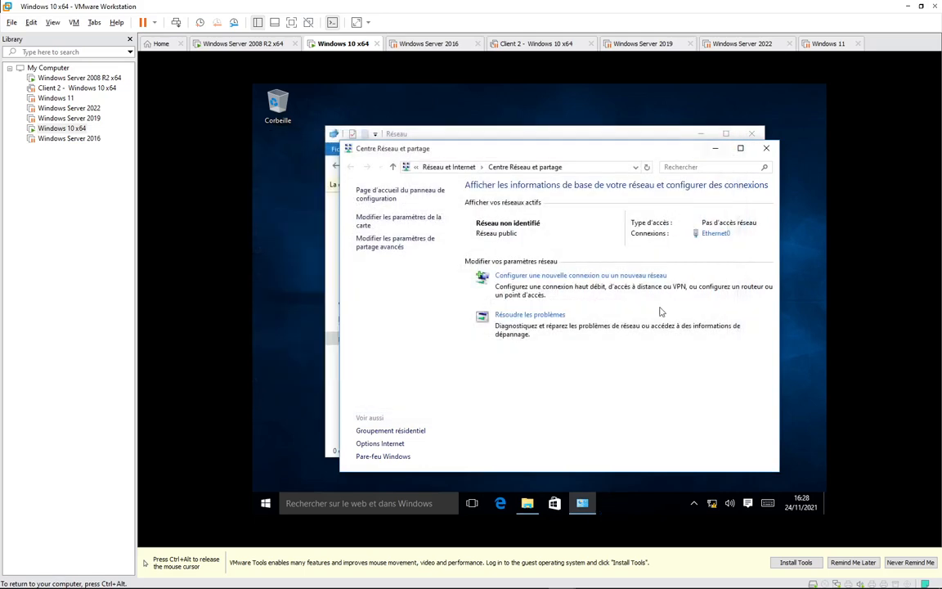
click(766, 148)
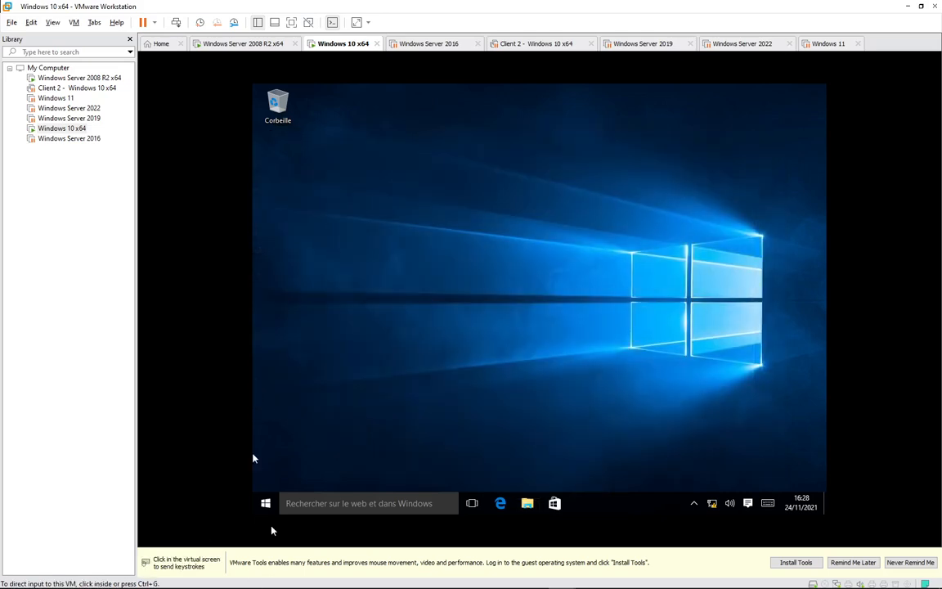
Sign out of Windows 10 from the Start menu account entry and sign back in as the domain user.
click(266, 503)
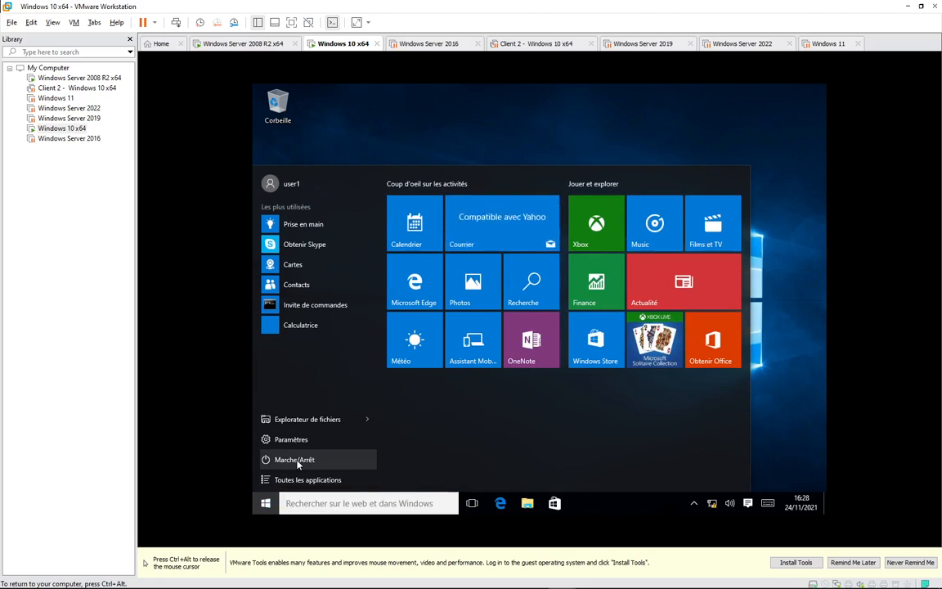
click(296, 461)
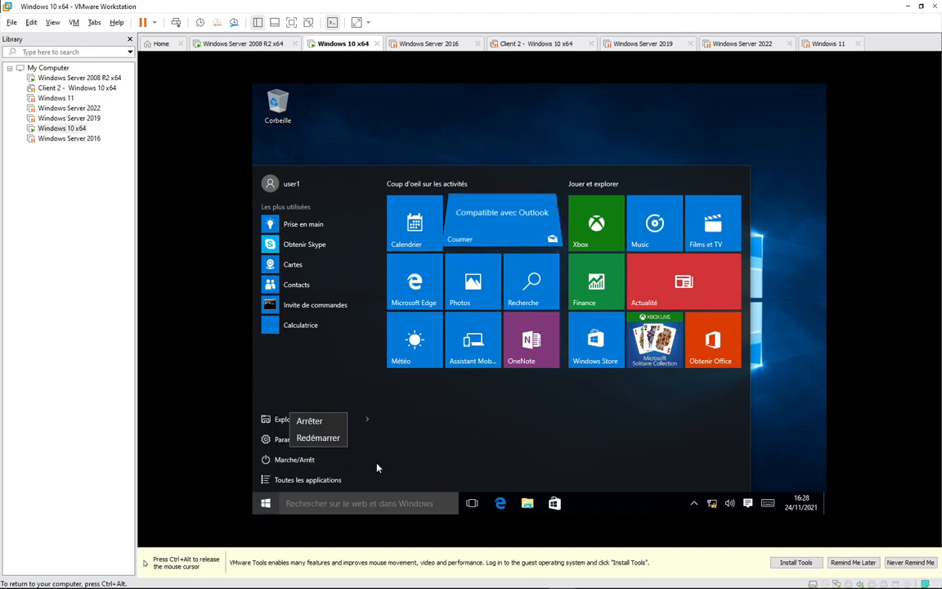
click(283, 184)
click(284, 184)
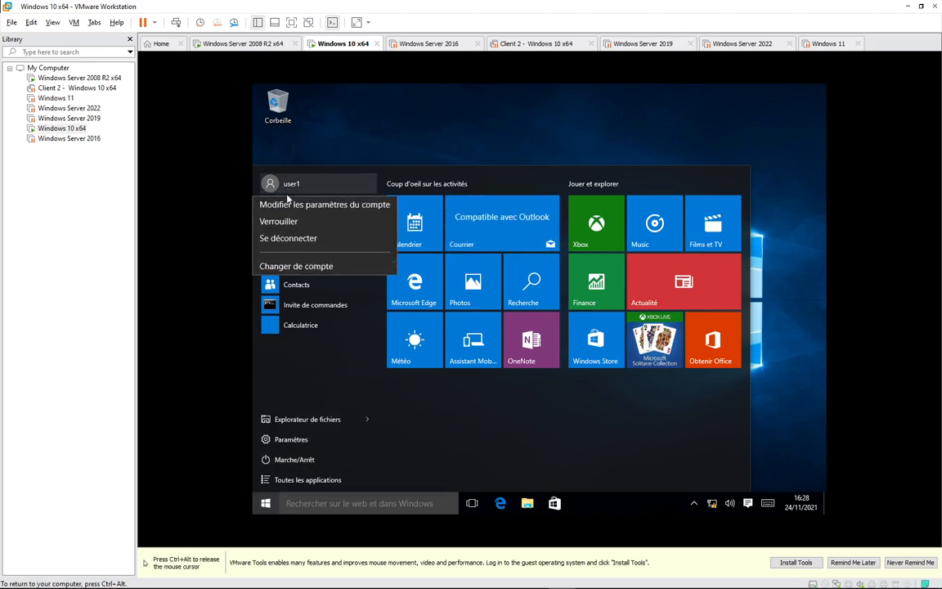
click(289, 238)
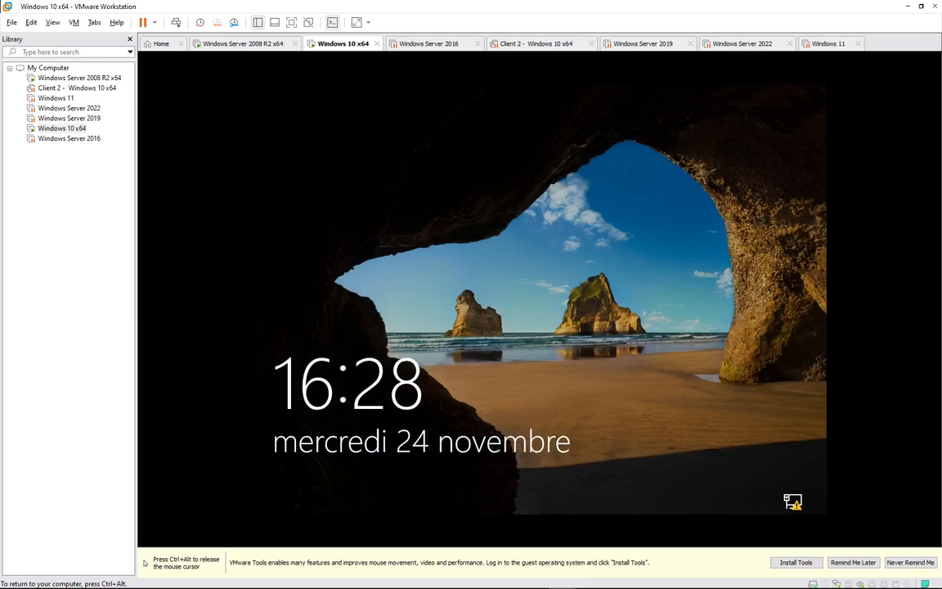
key(Return)
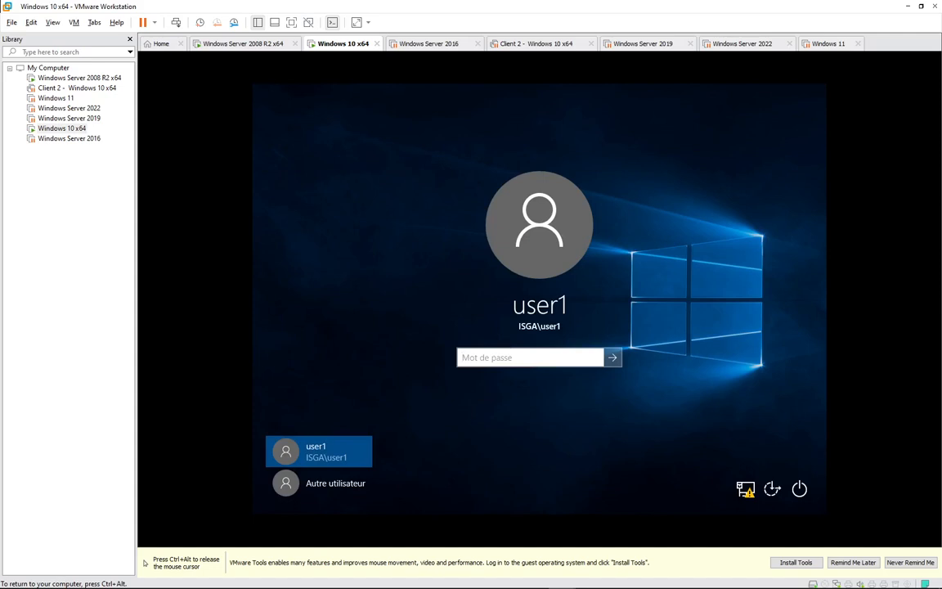
text(•••••••)
key(Return)
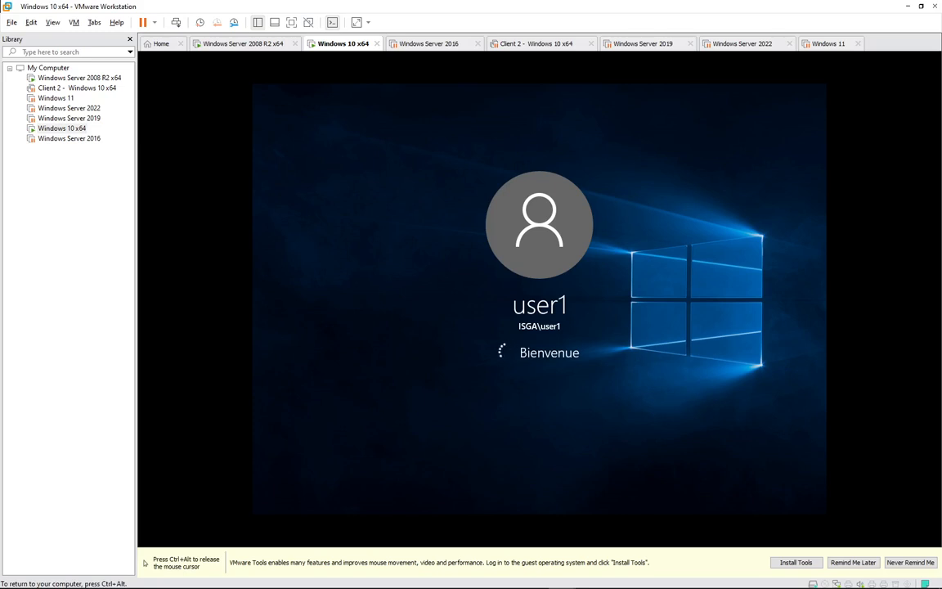
Review the server DHCP scope's reservations, scope options and address leases, then return to Windows 10.
key(ctrl+alt)
click(230, 42)
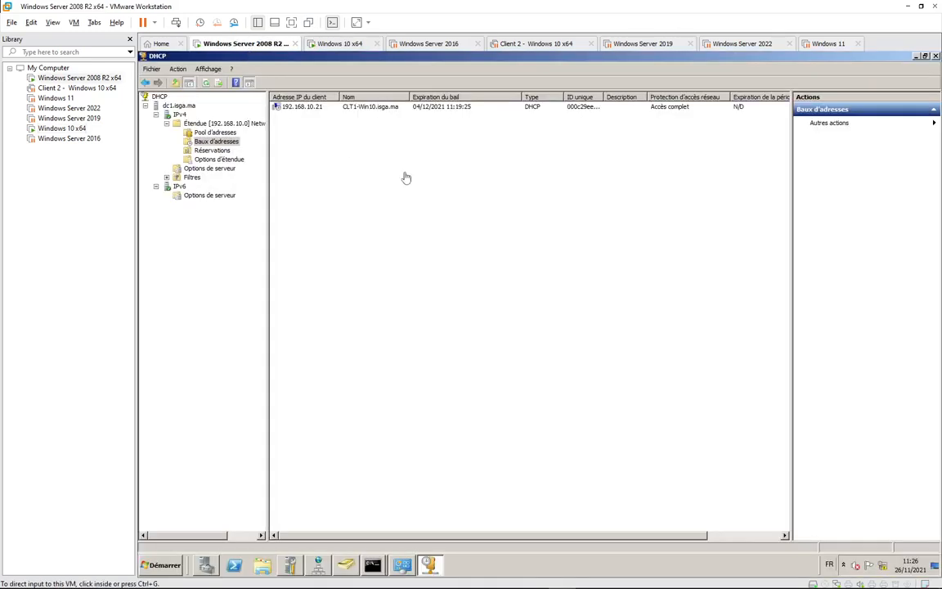
click(212, 150)
click(223, 159)
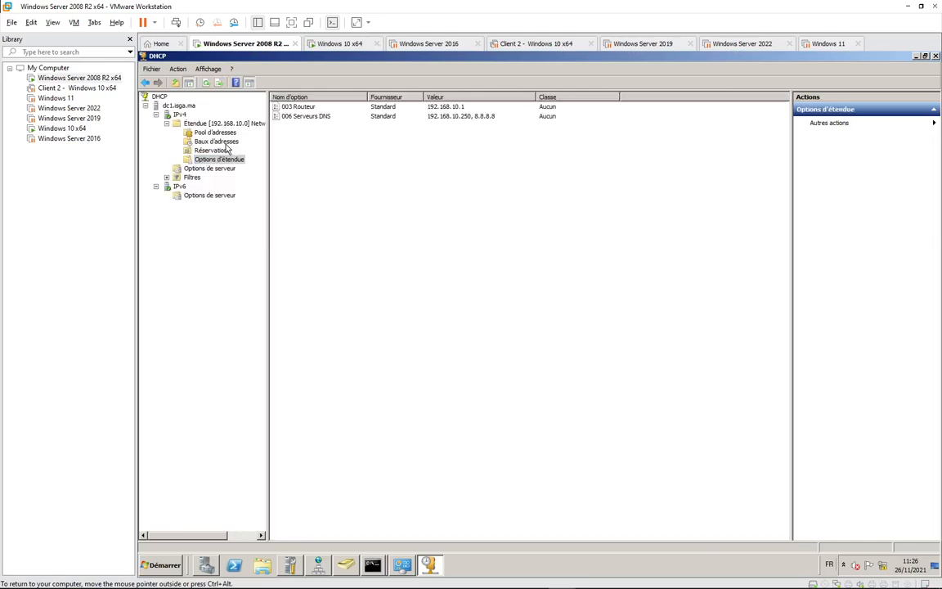
click(214, 141)
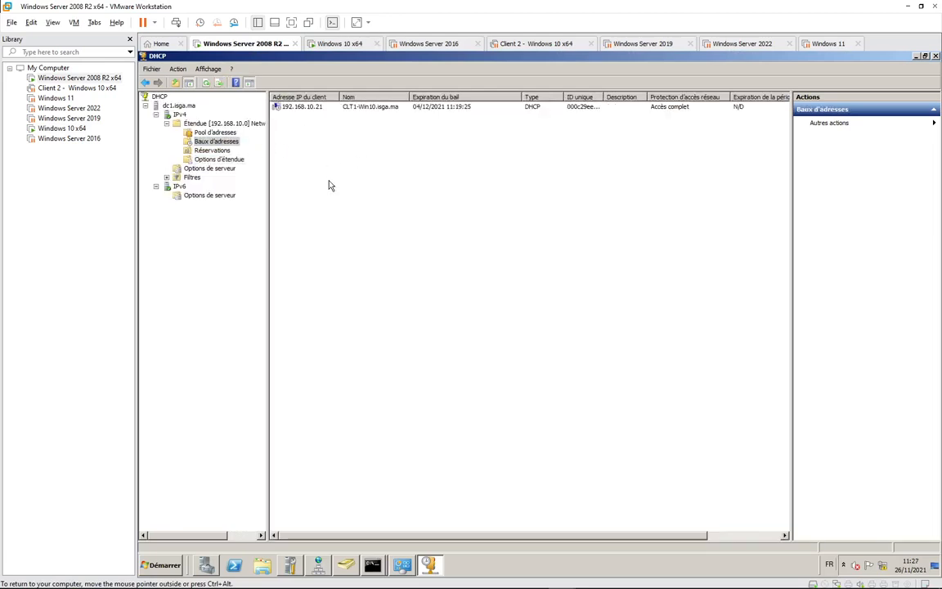
click(335, 44)
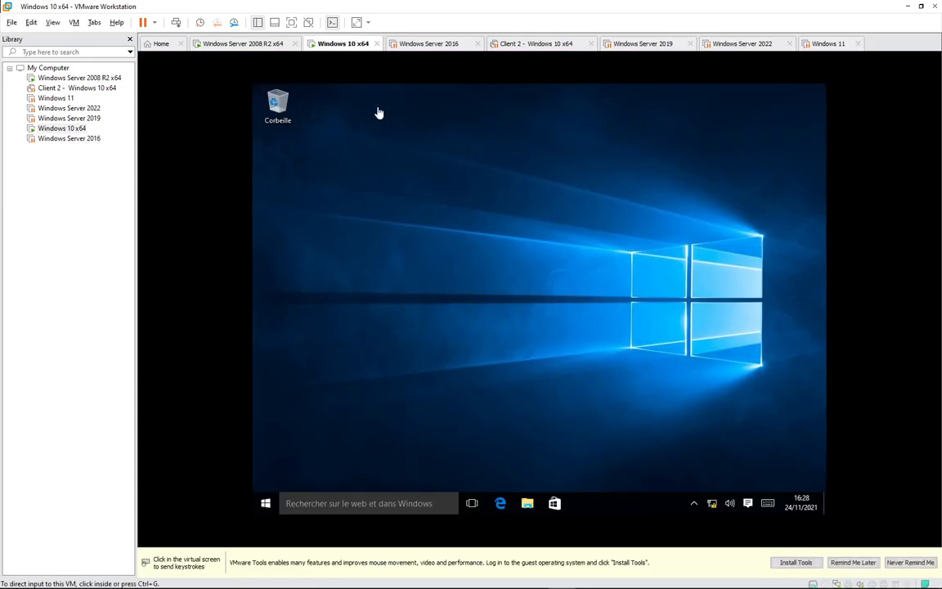
Open a command prompt with Win+R and run ipconfig, fixing the 'ipconfgi' typo.
click(448, 430)
key(super+r)
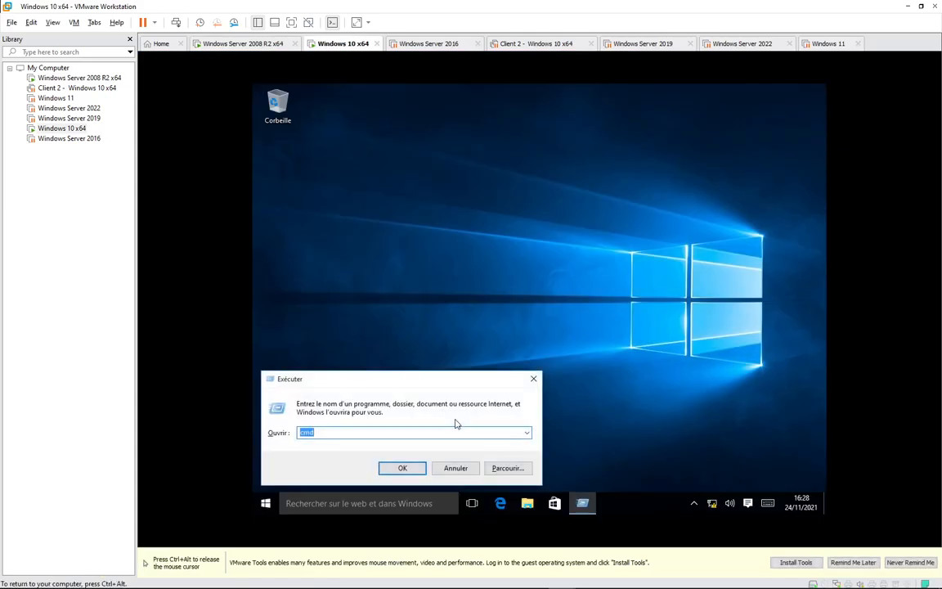
key(Return)
text(ip)
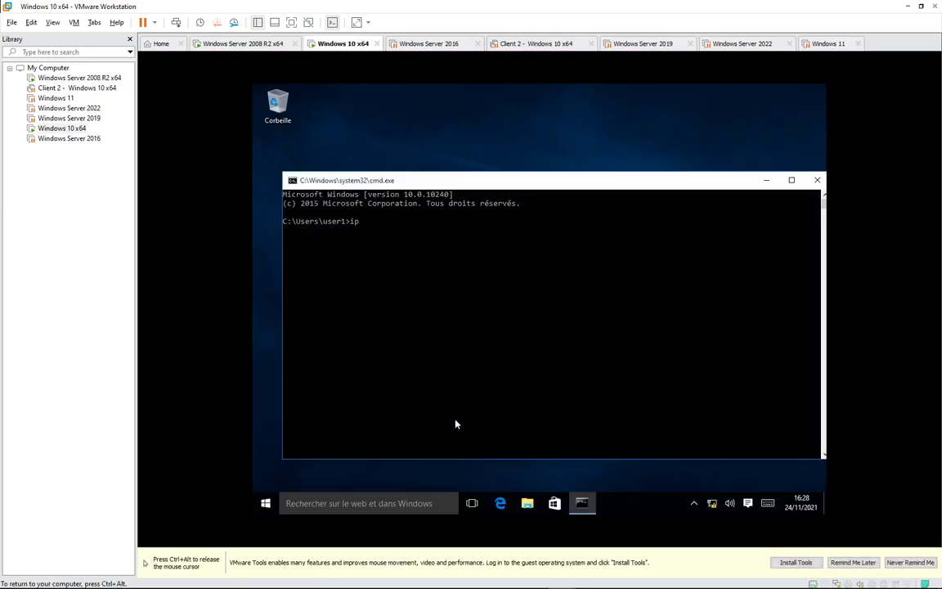
text(confgi)
key(BackSpace)
key(BackSpace)
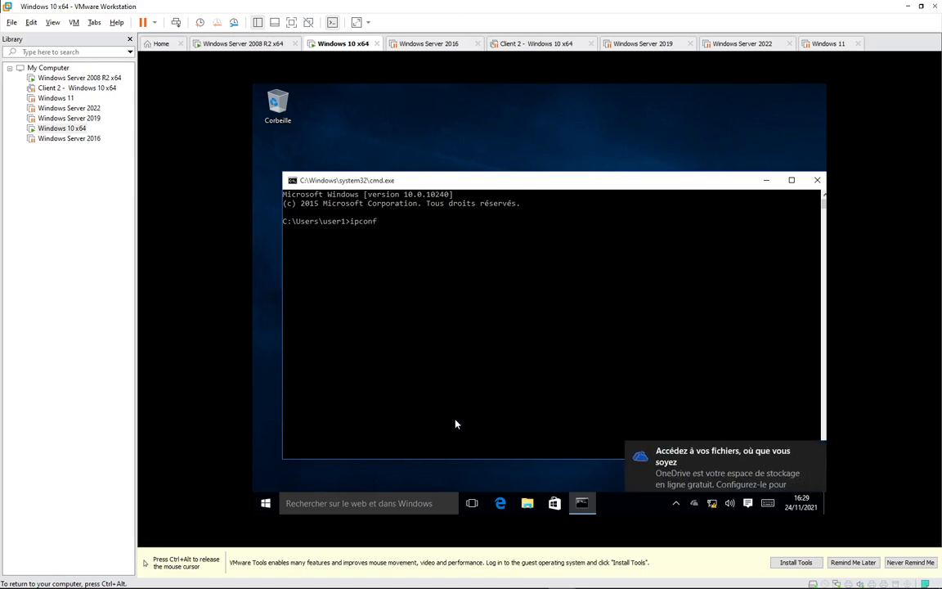
text(ig)
key(Return)
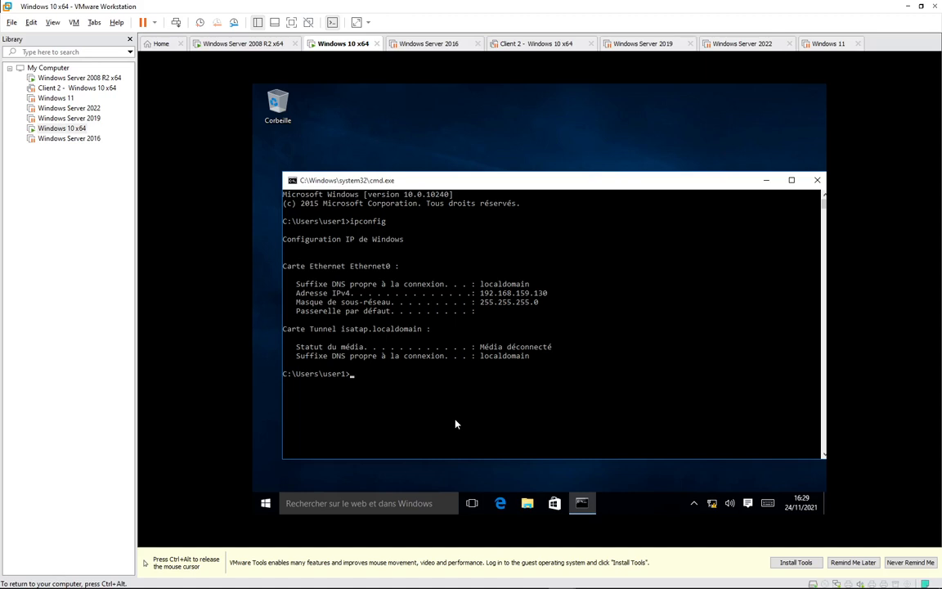
Run ipconfig/all and highlight the 192.168.159.130 address and the autoconfiguration-enabled line.
text(ipconfig/all)
key(Return)
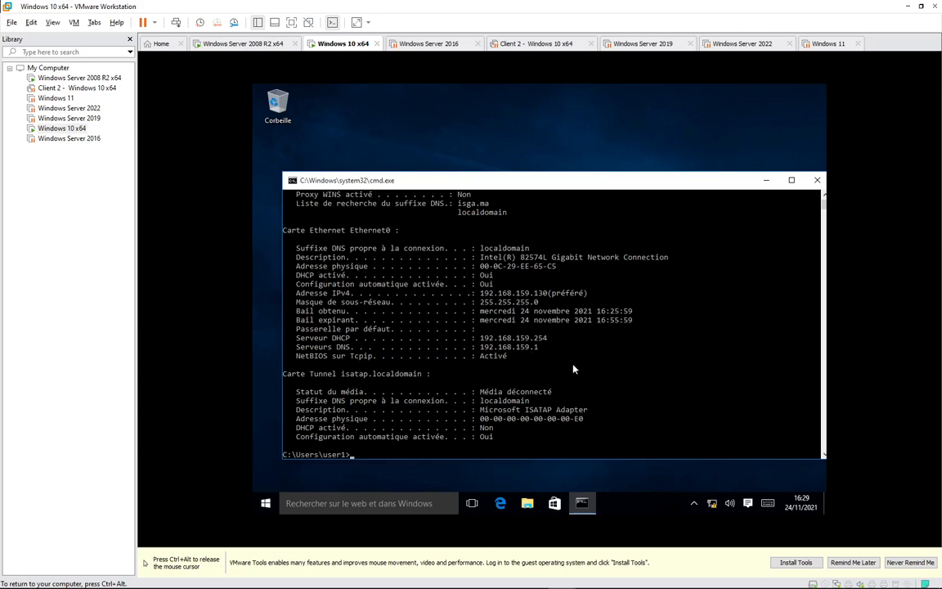
scroll(573, 370, up, 5)
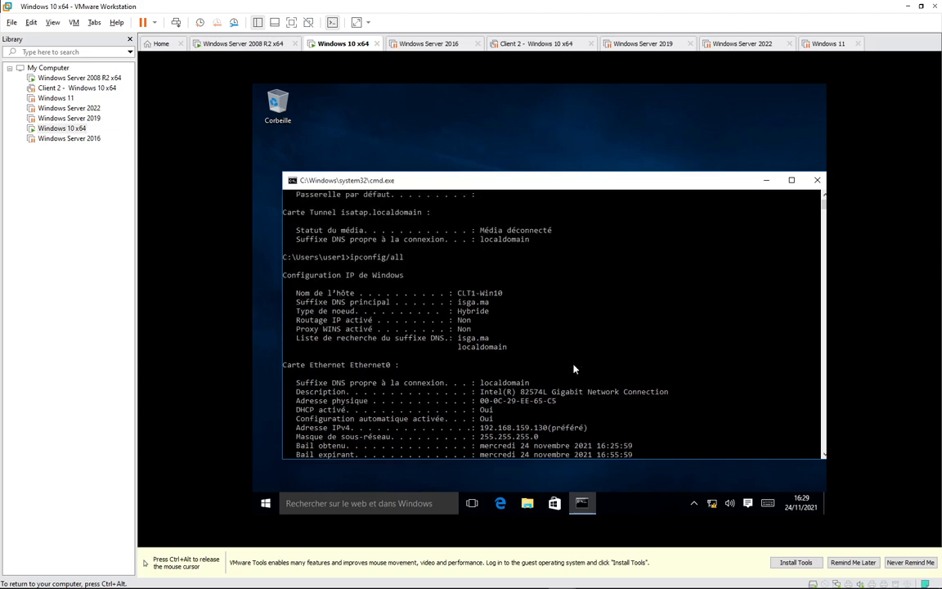
scroll(573, 369, up, 2)
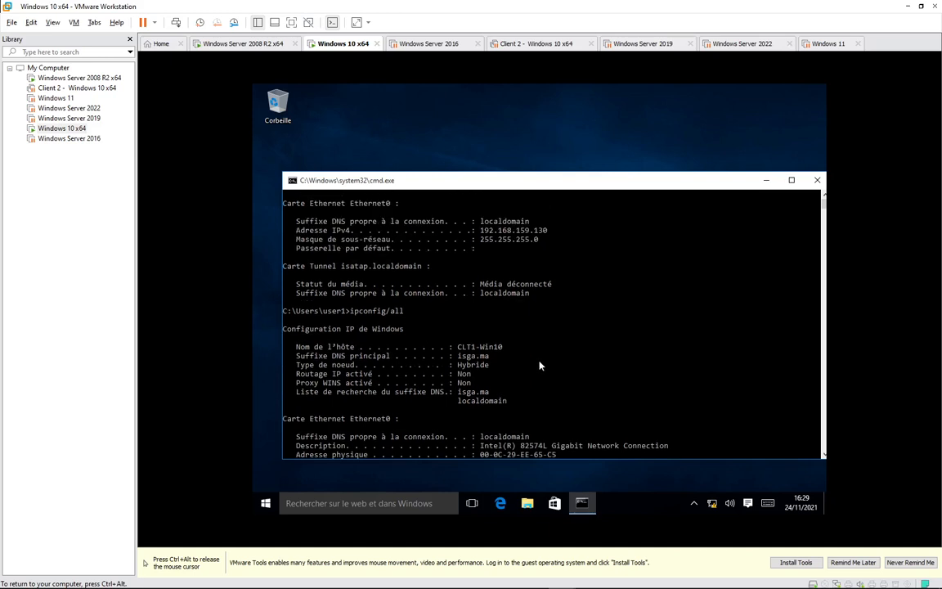
scroll(525, 360, down, 2)
scroll(517, 401, down, 2)
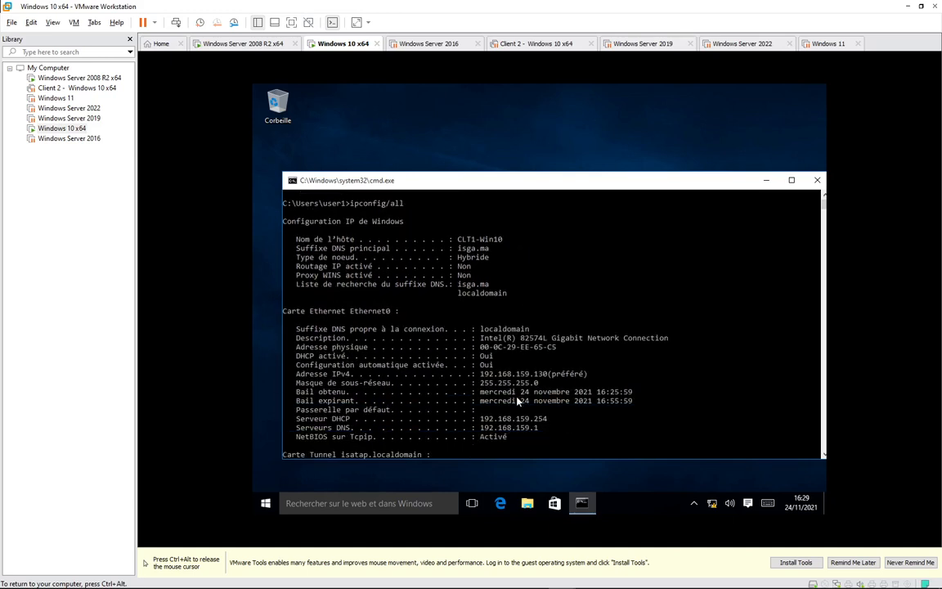
drag(482, 374, 590, 375)
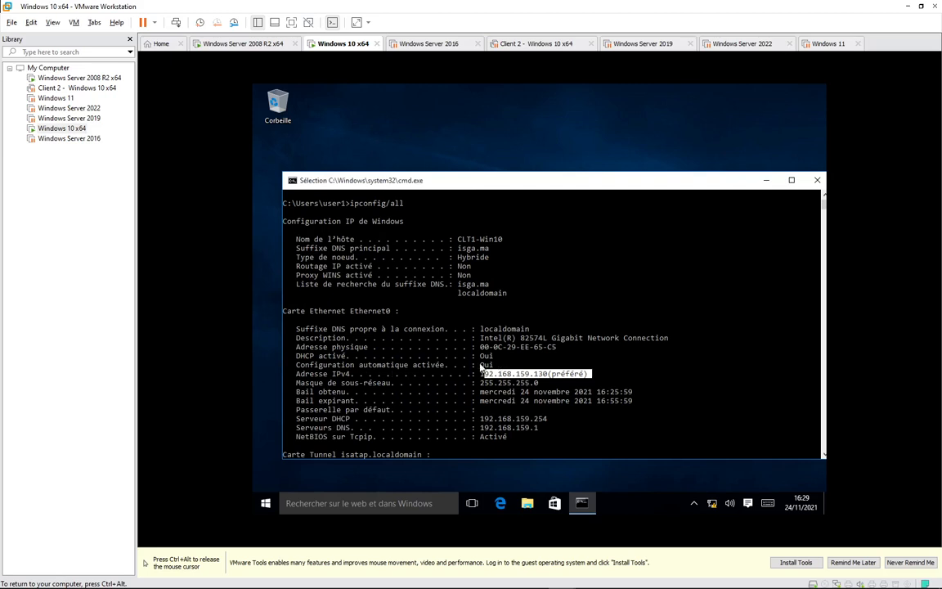
drag(477, 365, 491, 368)
scroll(503, 416, down, 1)
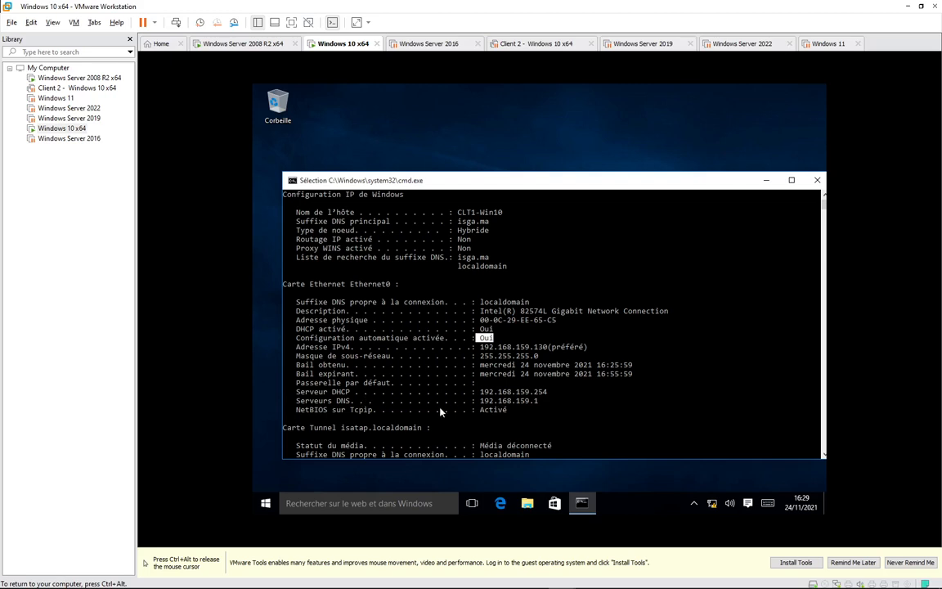
scroll(491, 409, down, 6)
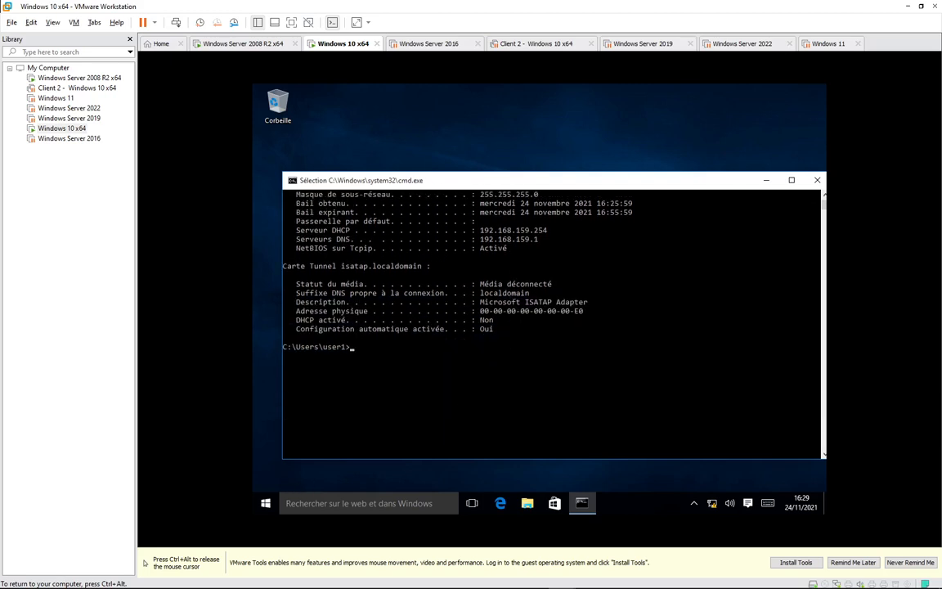
Restart the Windows 10 VM from the Start power options and bring up the Windows 11 VM.
click(266, 504)
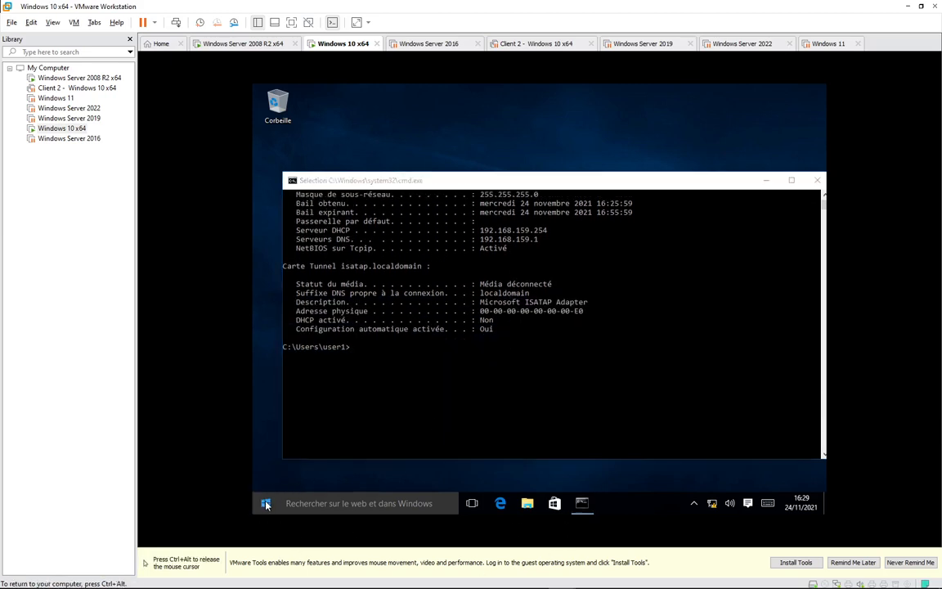
click(307, 458)
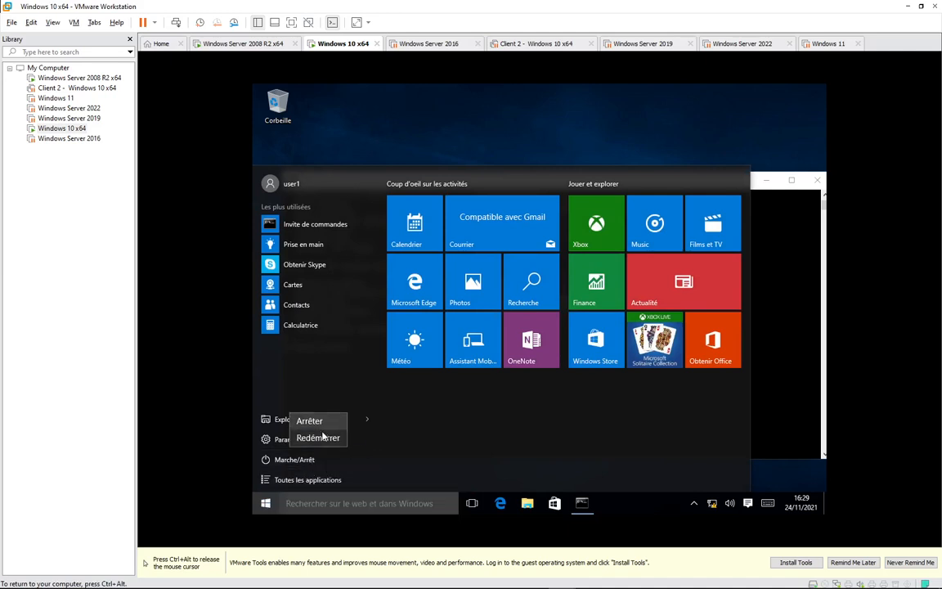
click(321, 438)
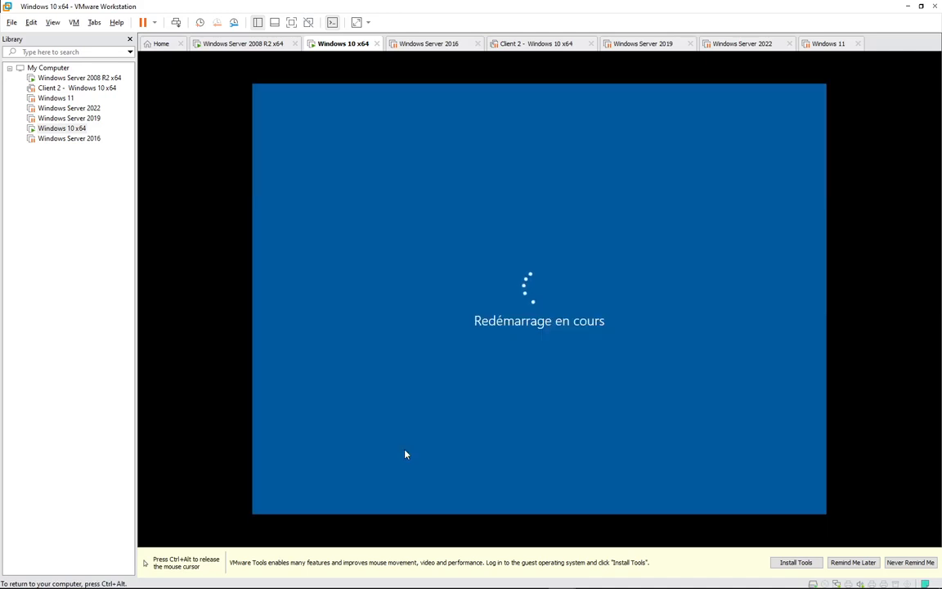
click(826, 44)
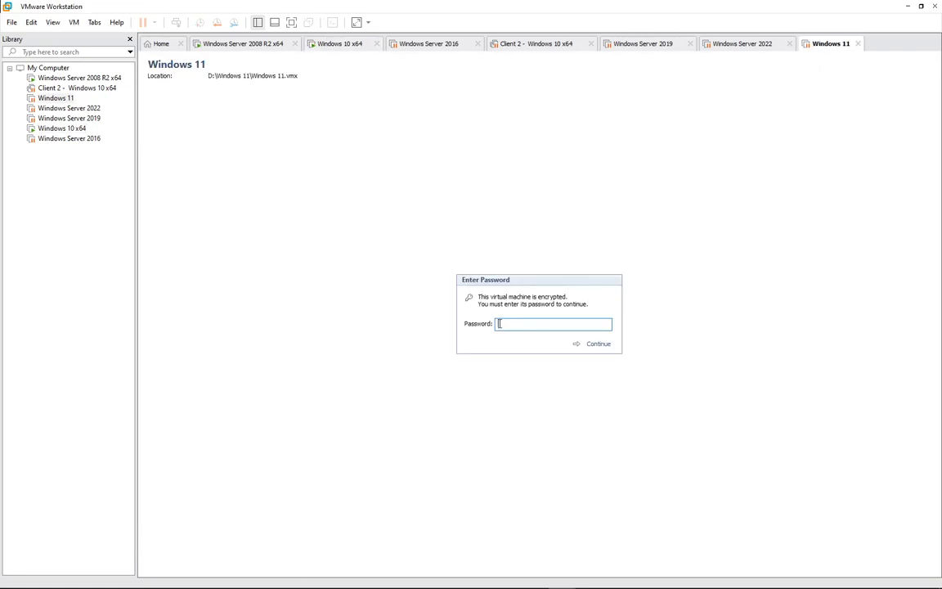
Unlock the encrypted Windows 11 VM with its password and resume it from suspension.
text(••••••)
key(Return)
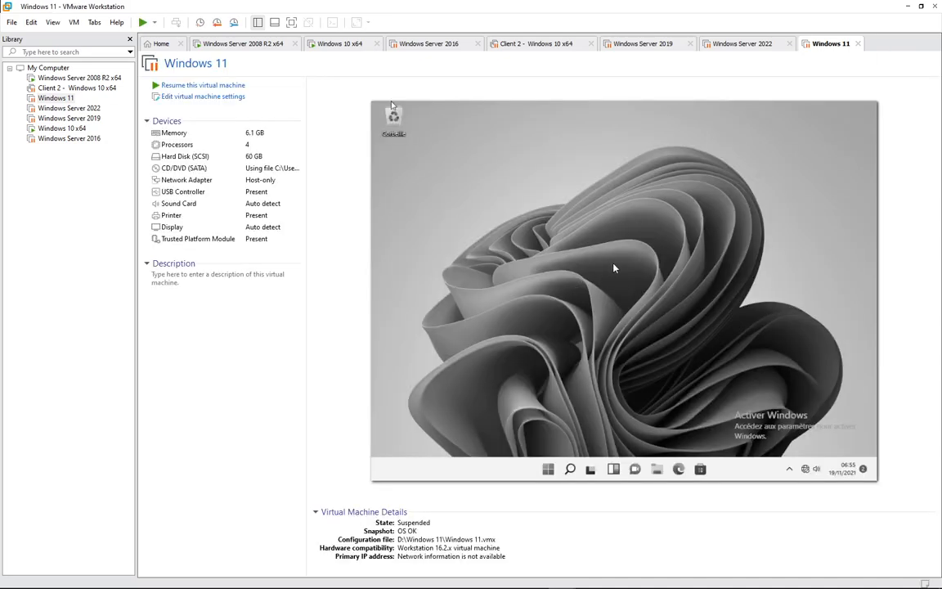
click(190, 85)
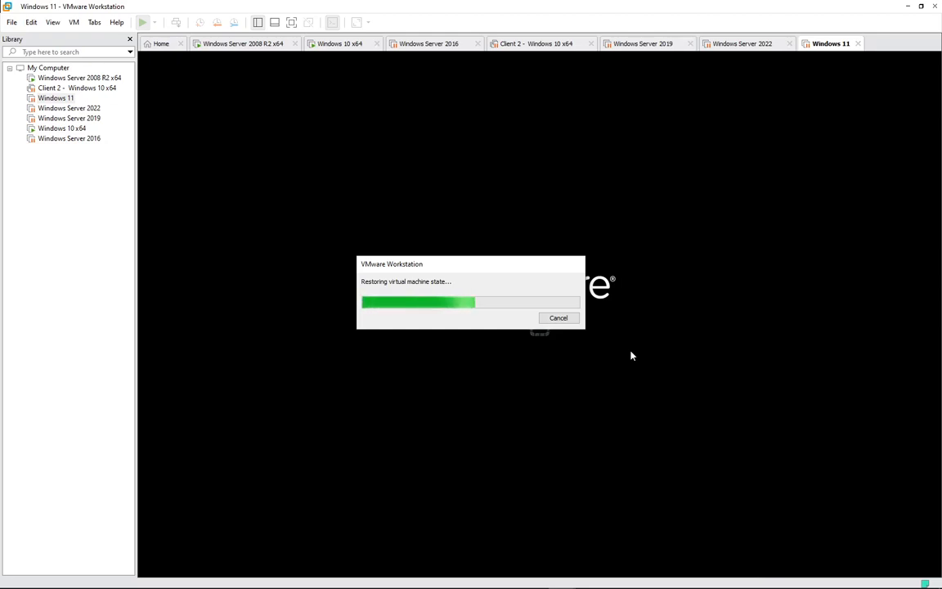
Cycle through the Windows 11 and Server 2008 R2 tabs and return to the restoring Windows 10 x64 VM.
mouse_move(852, 582)
click(784, 578)
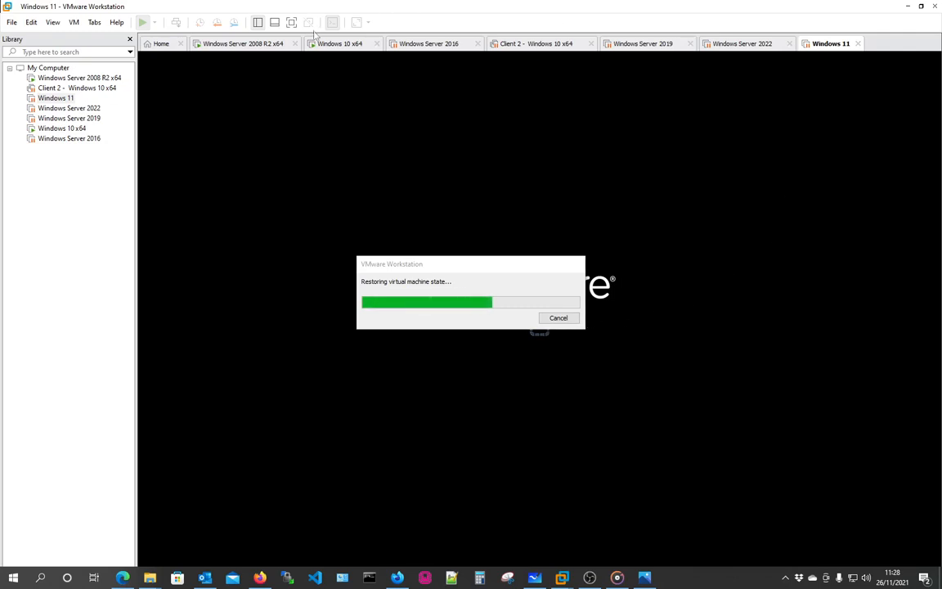
click(336, 45)
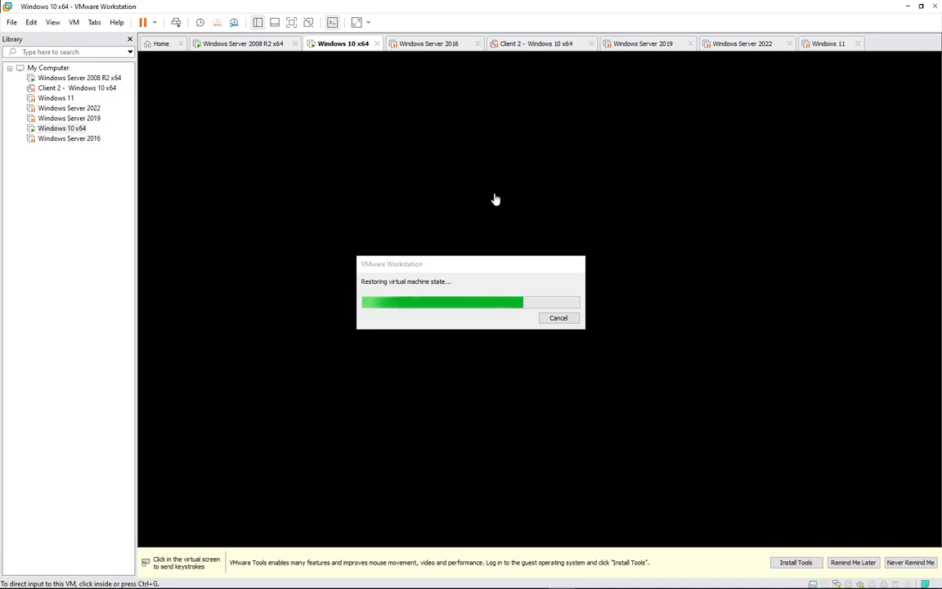
click(830, 44)
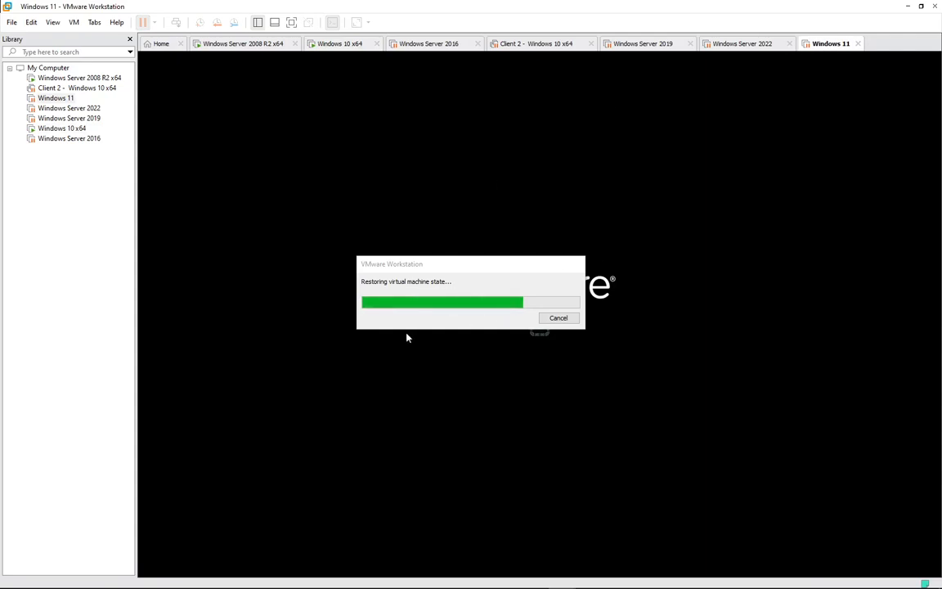
click(344, 45)
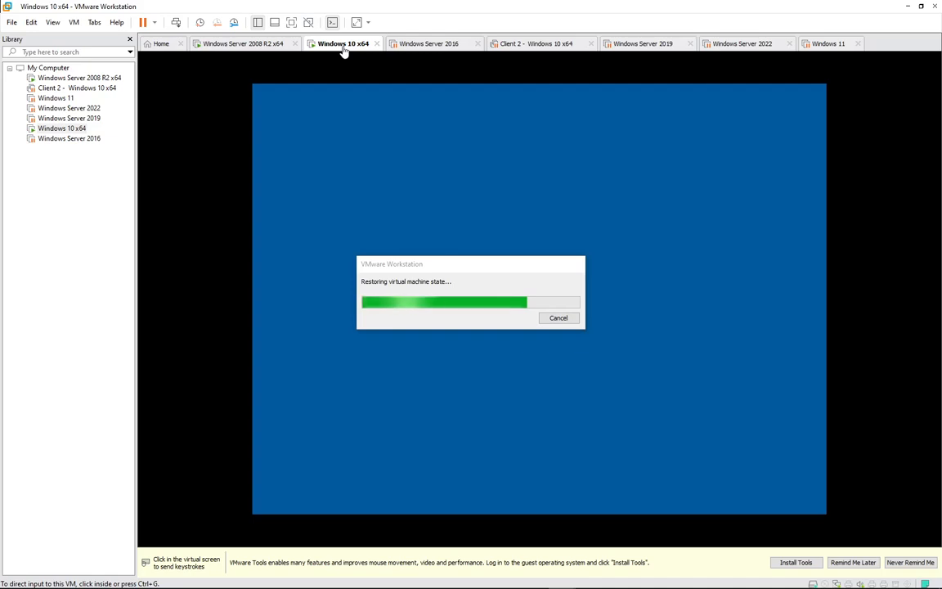
click(245, 45)
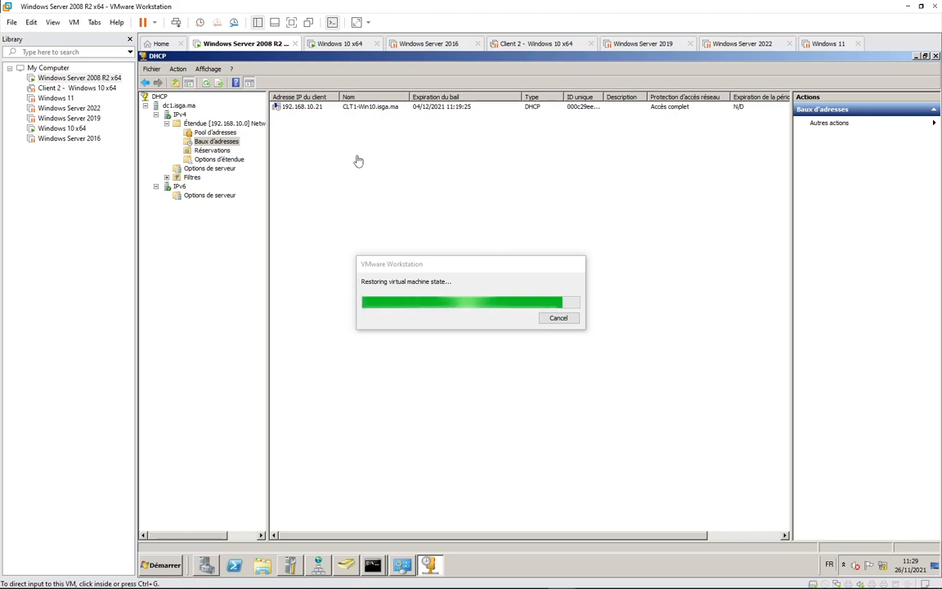
click(331, 45)
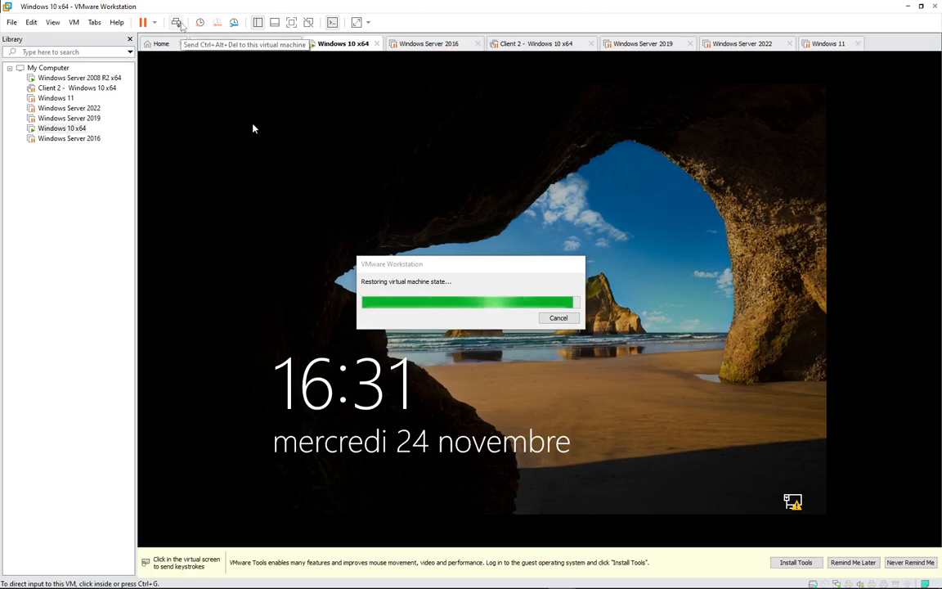
Sign in to Windows 10 with the ISGA domain user's password, then bring up the Windows 11 machine.
click(176, 22)
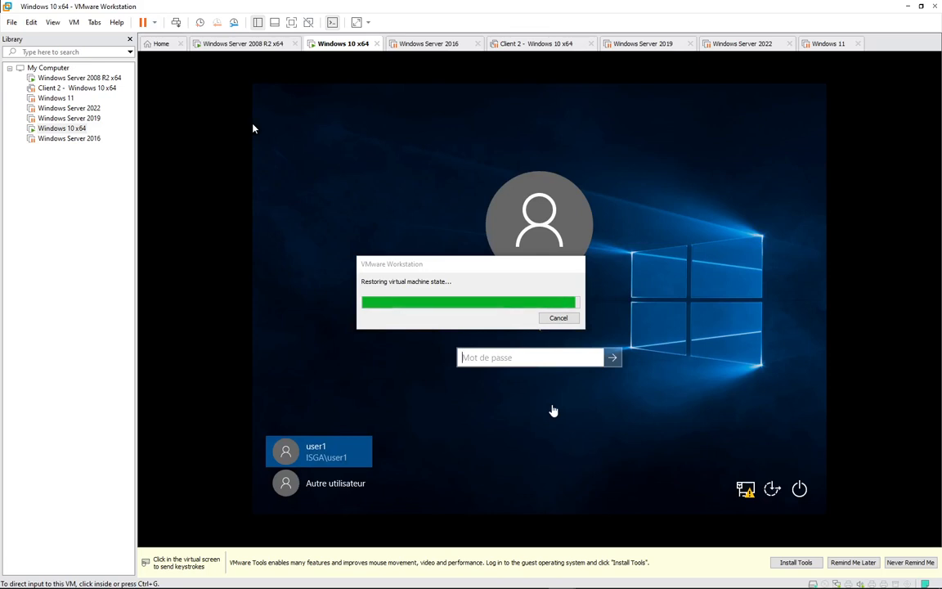
click(494, 362)
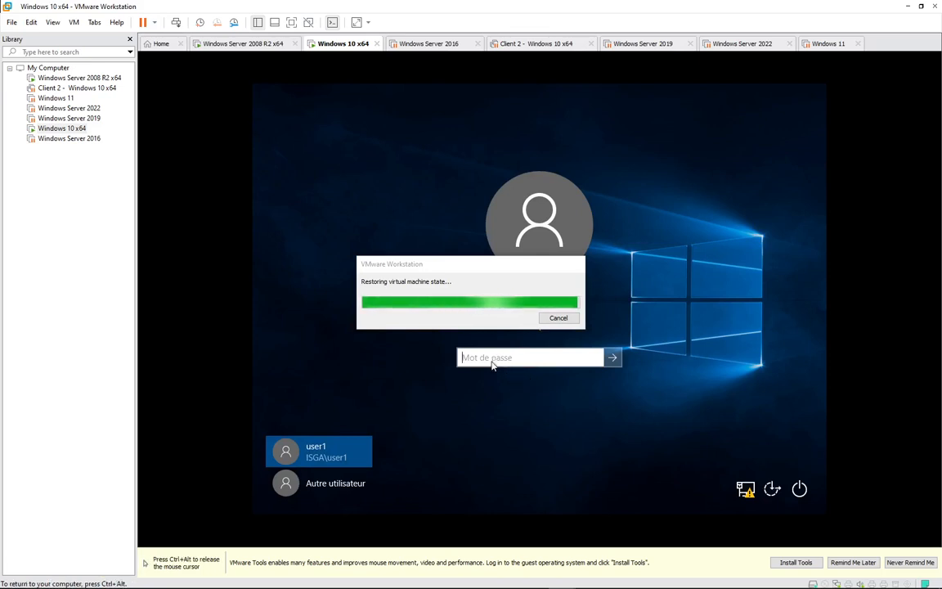
text(••••••••)
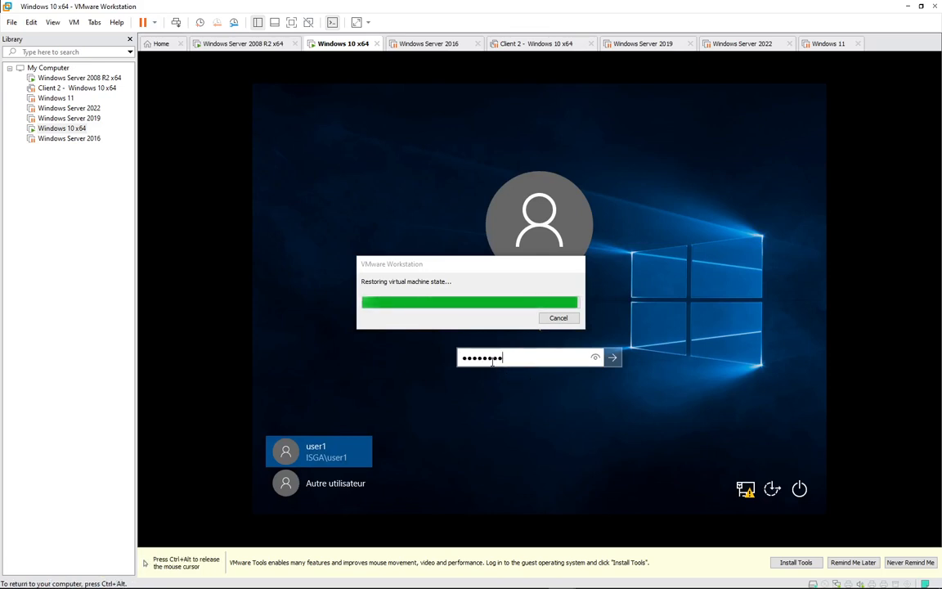
key(Return)
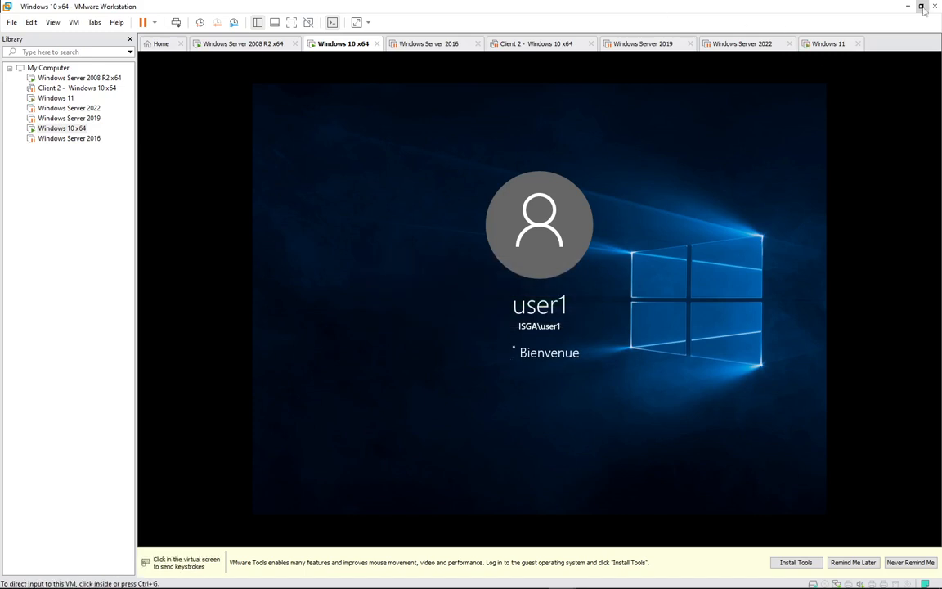
click(832, 44)
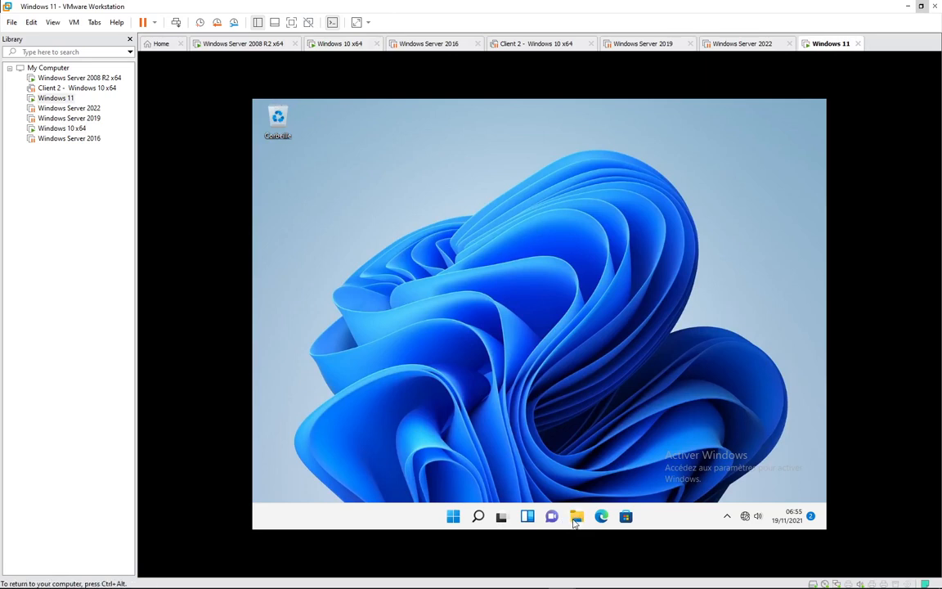
In Windows 11 File Explorer, open Propriétés for the Réseau entry.
click(577, 517)
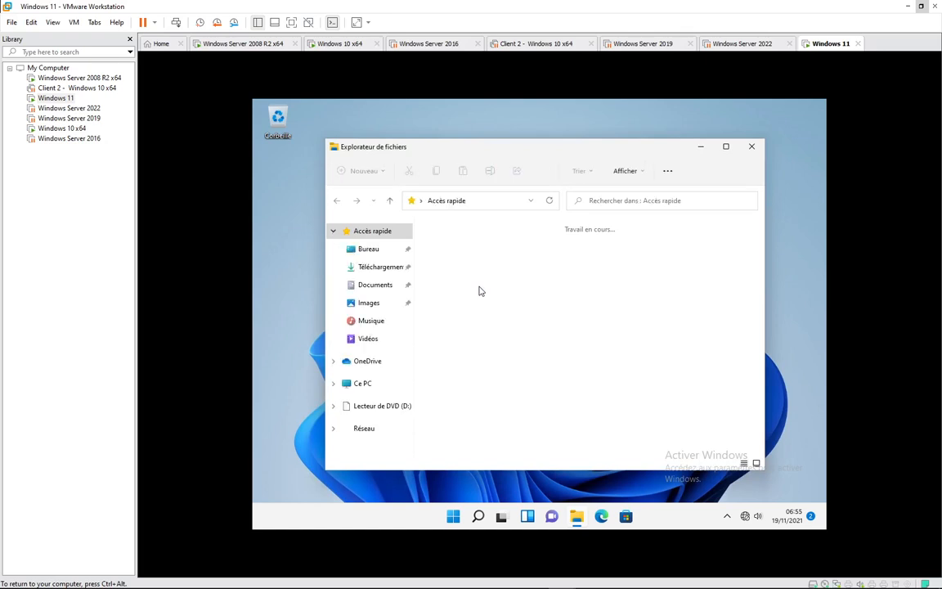
right_click(362, 436)
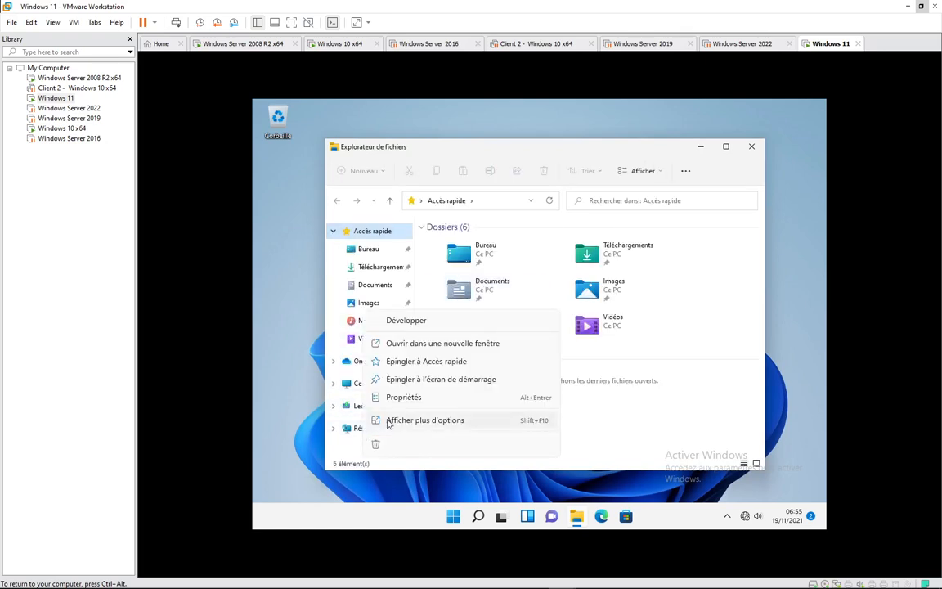
click(401, 398)
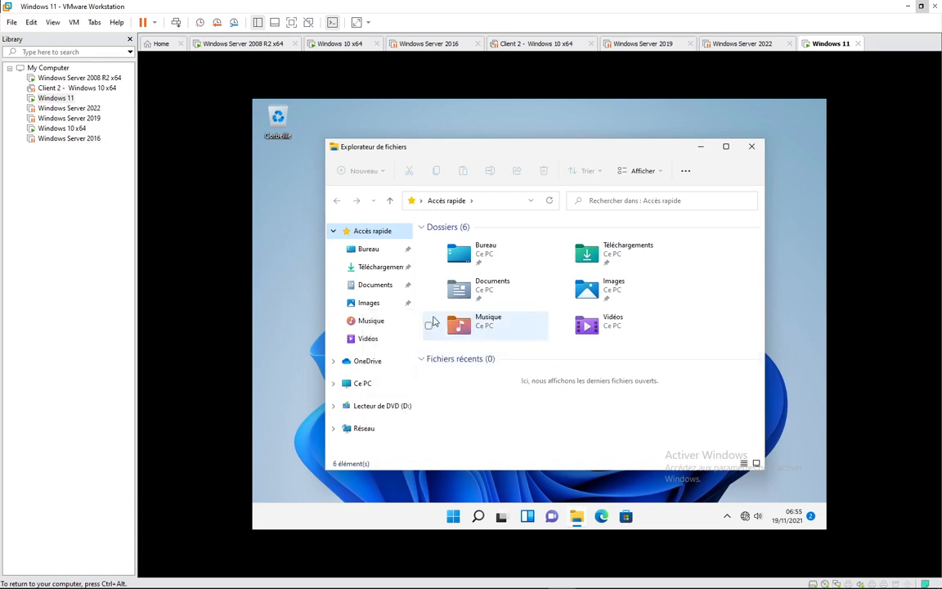
On Windows 10, run ipconfig in cmd to confirm 192.168.159.130, then suspend that VM.
click(340, 43)
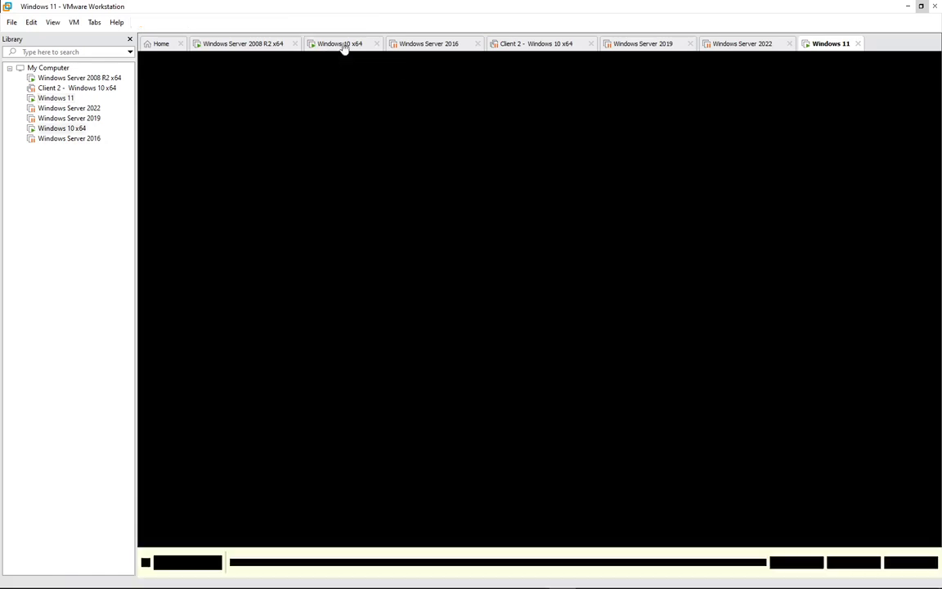
key(super+r)
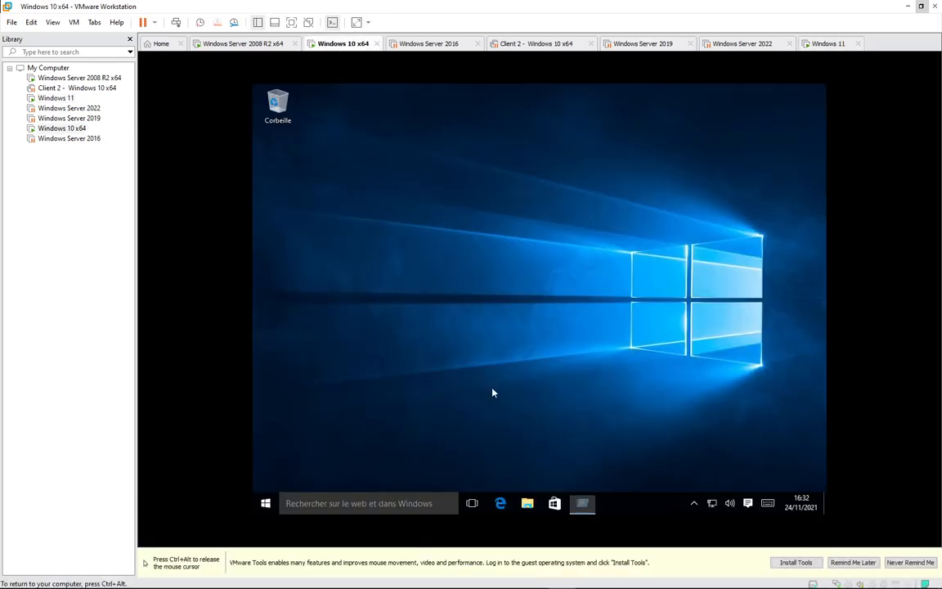
key(Return)
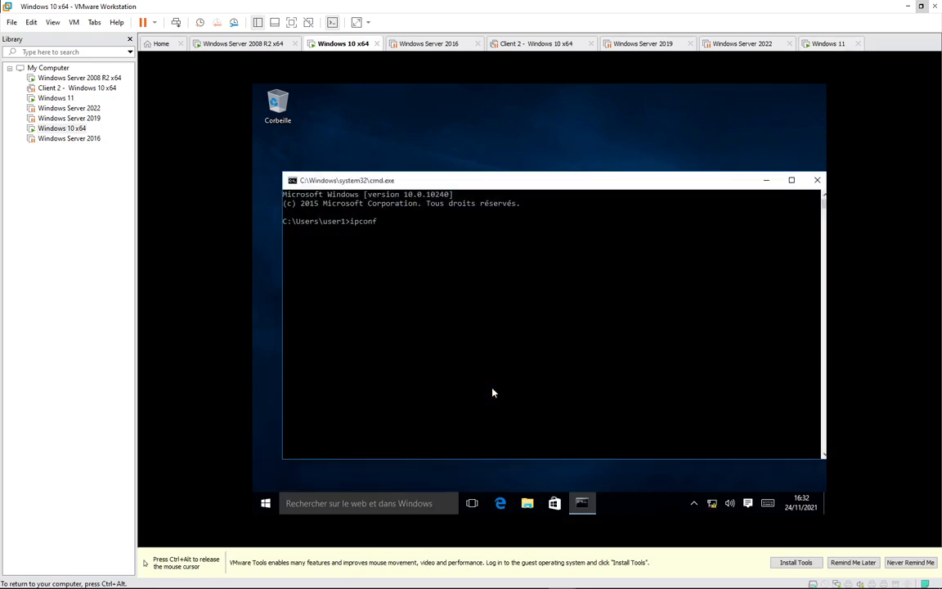
key(BackSpace)
key(BackSpace)
key(BackSpace)
text(ig)
key(Return)
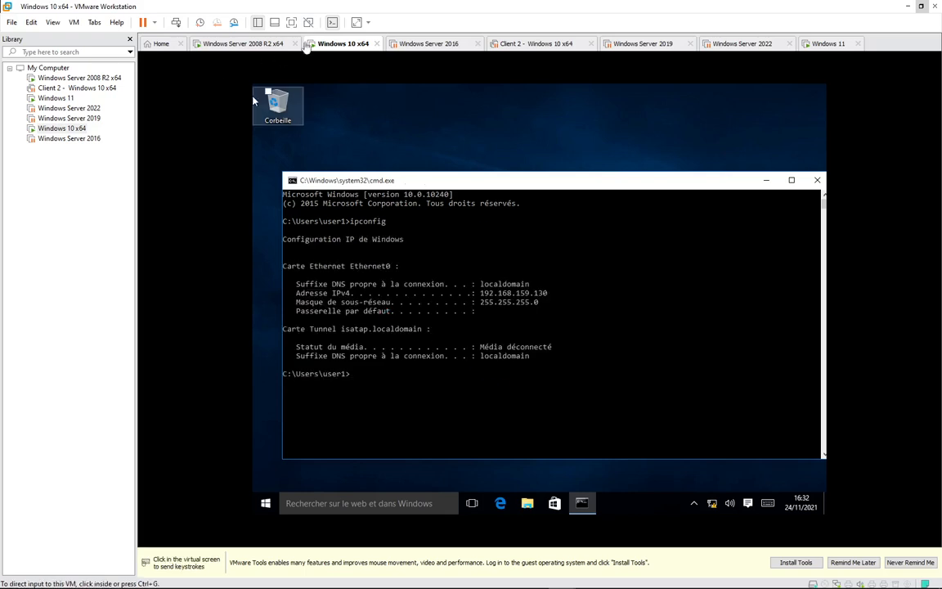
key(ctrl+alt)
click(142, 23)
On Windows 11, open Connexions réseau, select Ethernet0 and open its properties.
click(828, 44)
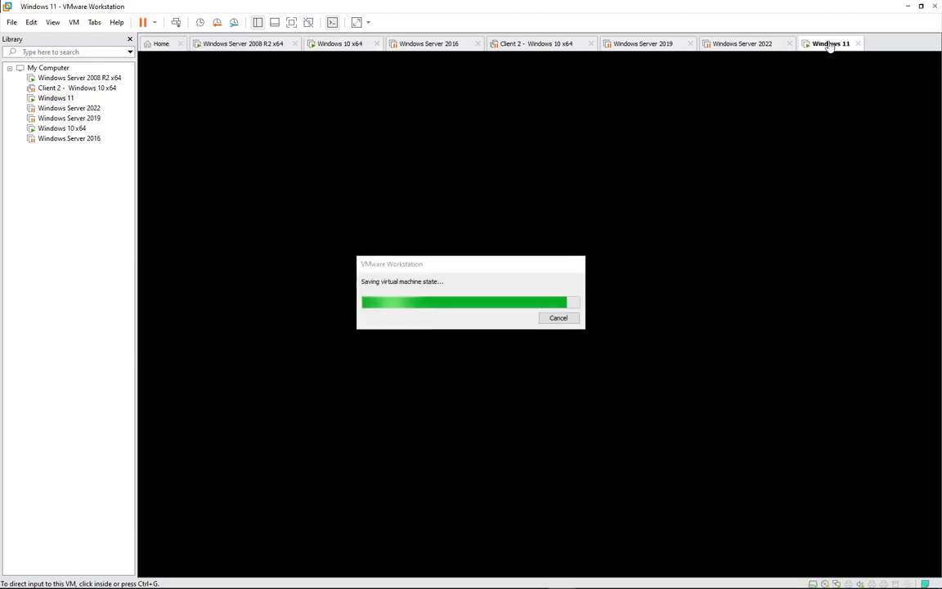
click(396, 243)
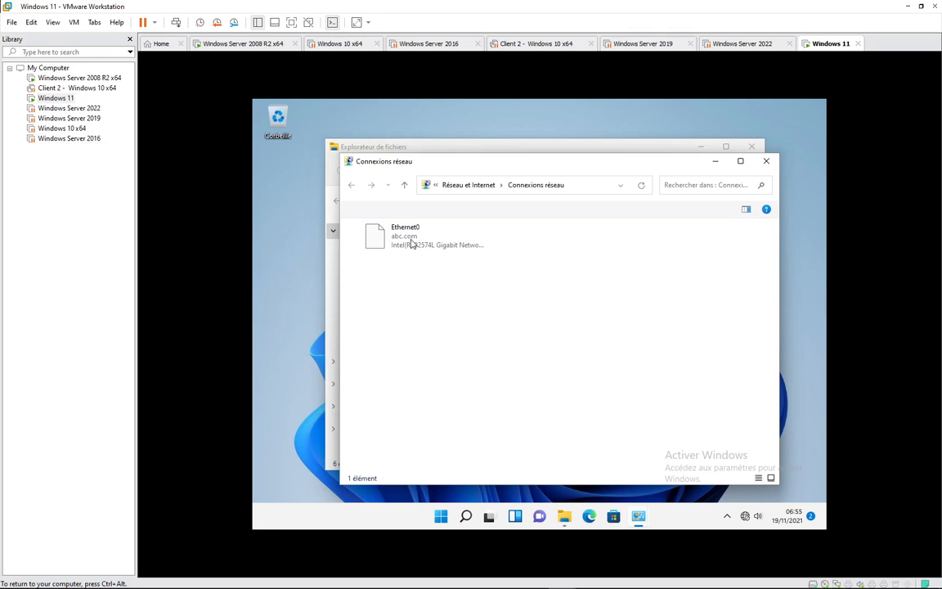
click(412, 242)
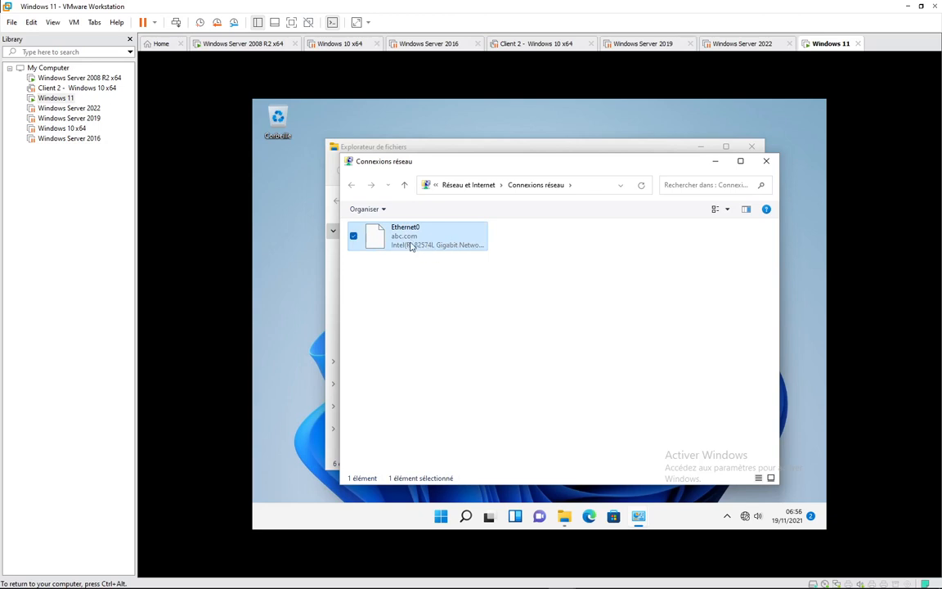
click(646, 149)
click(701, 148)
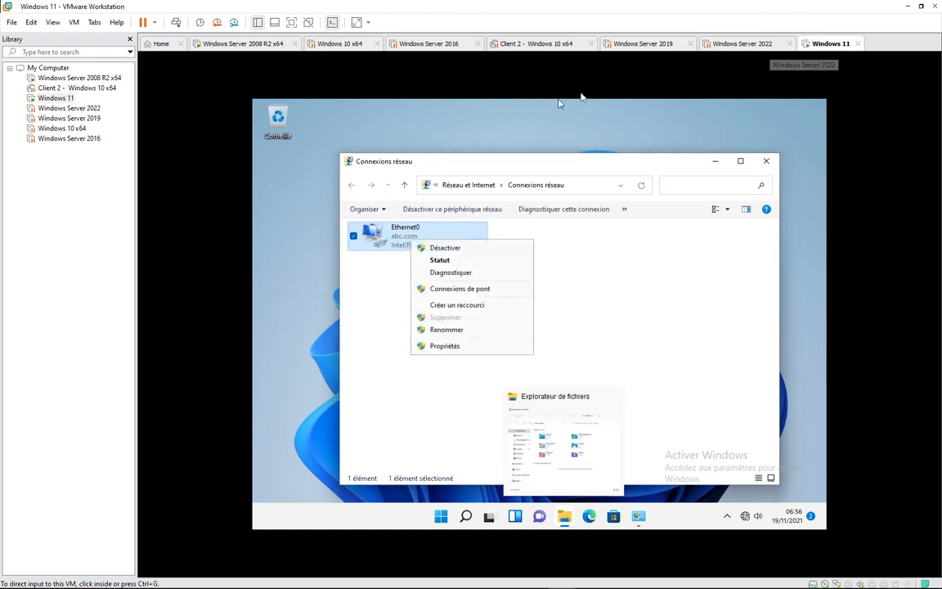
click(461, 346)
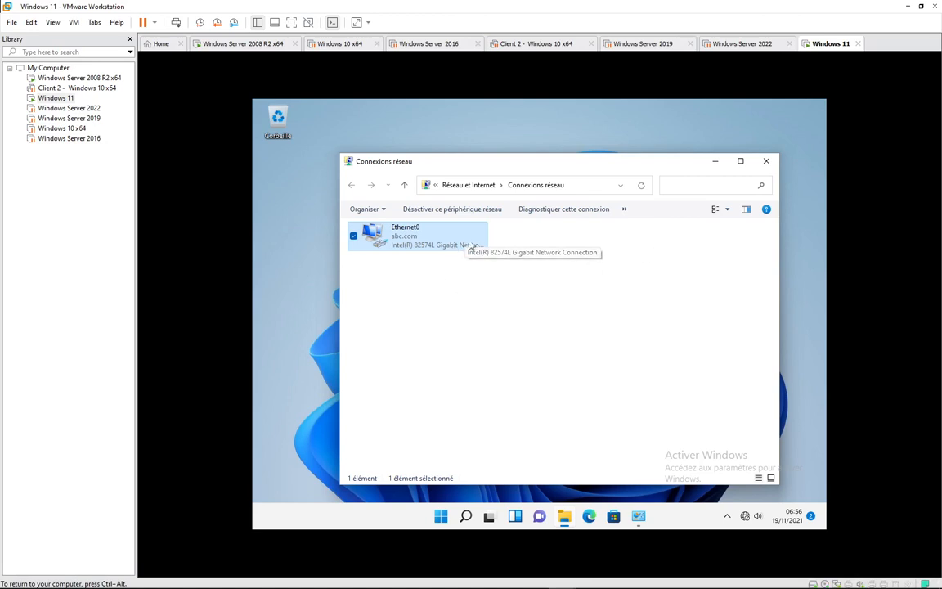
Return to Windows 10's ipconfig /all output (DHCP 192.168.159.254, DNS 192.168.10.250) and open the VM and Edit menus.
mouse_move(891, 584)
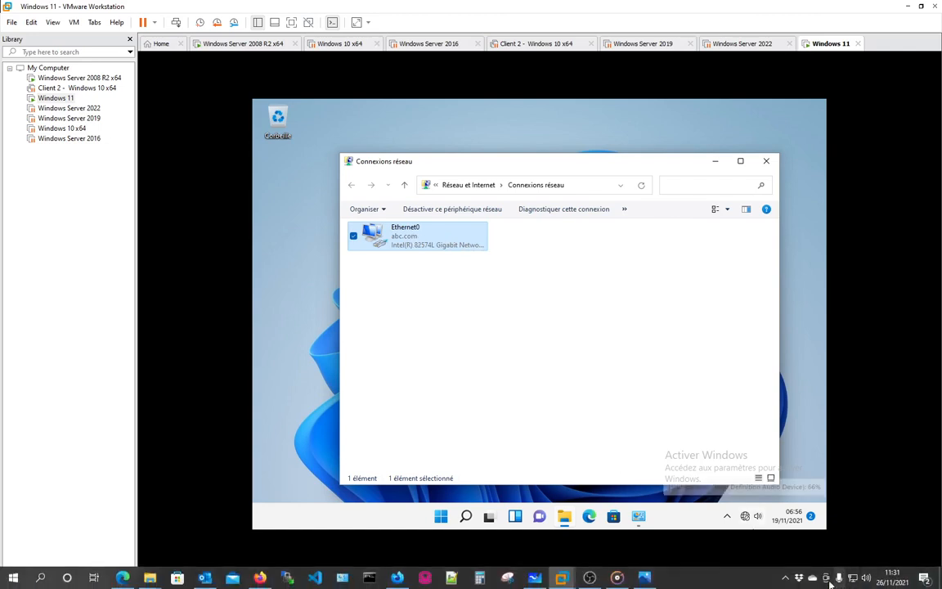
click(787, 579)
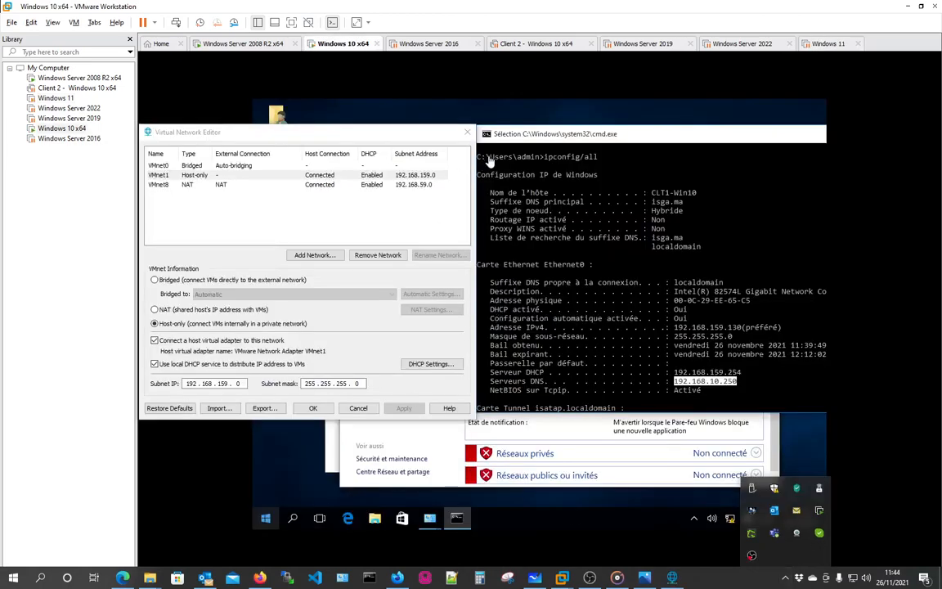
click(540, 140)
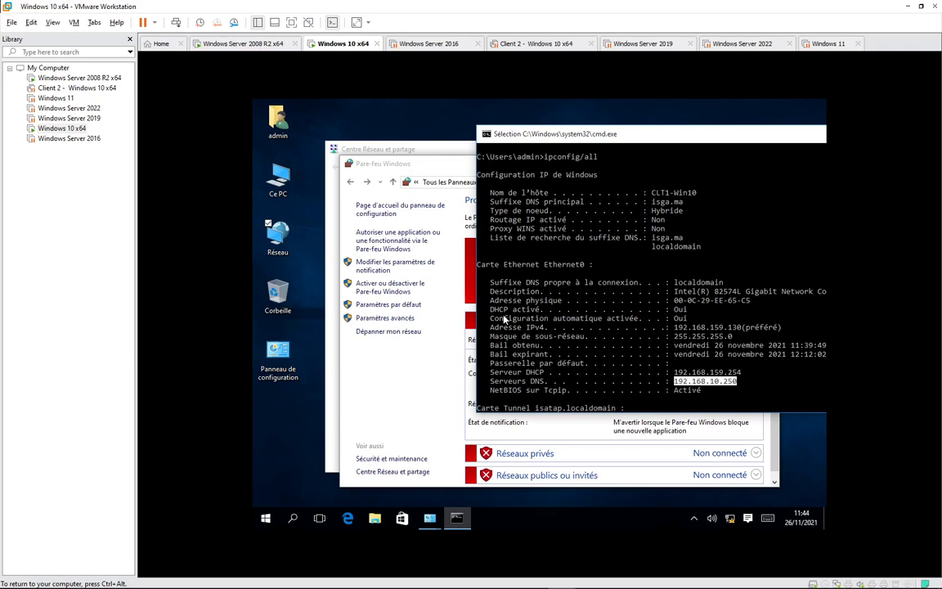
key(ctrl+alt)
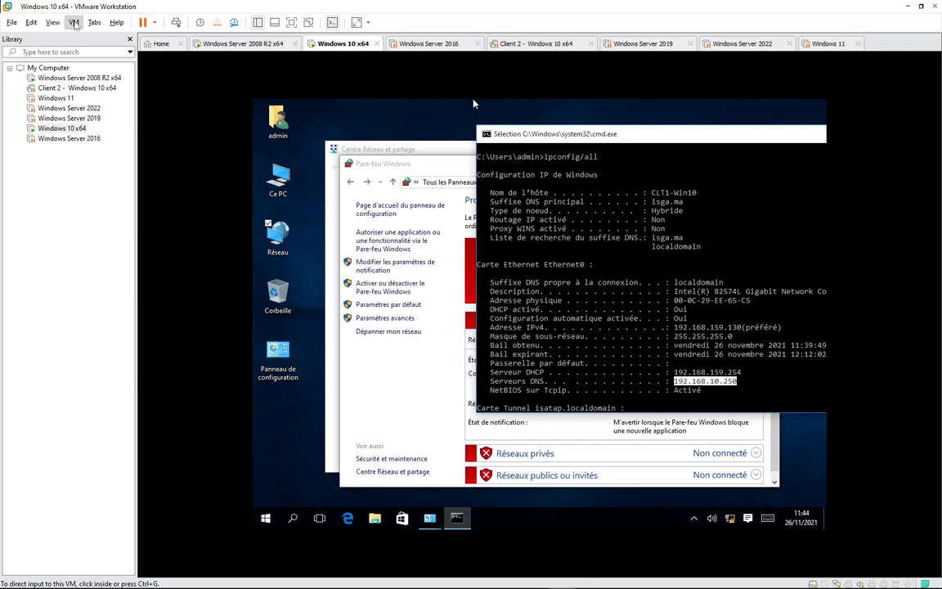
click(74, 23)
click(31, 22)
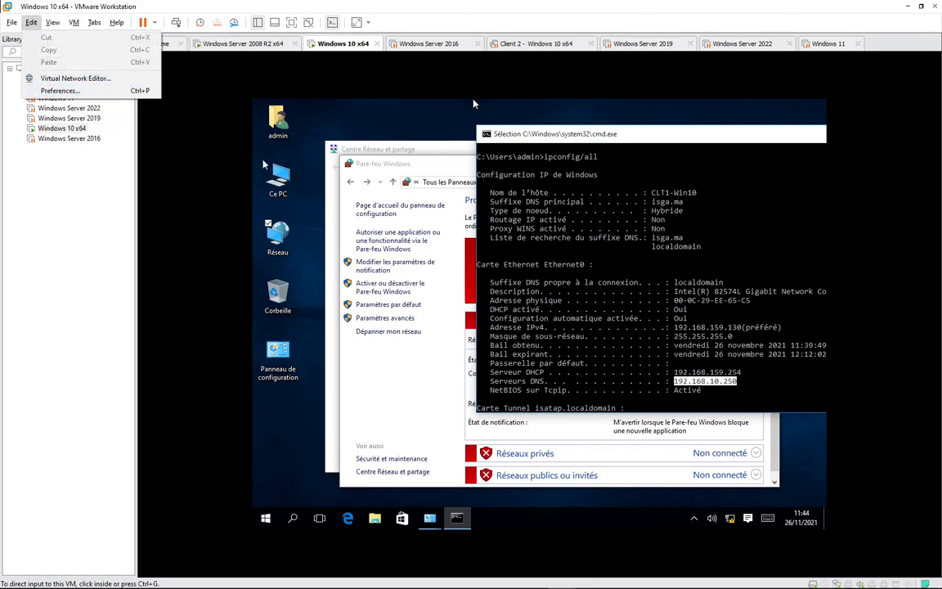
In Virtual Network Editor, uncheck local DHCP service for host-only VMnet1 and save with OK.
key(alt+Tab)
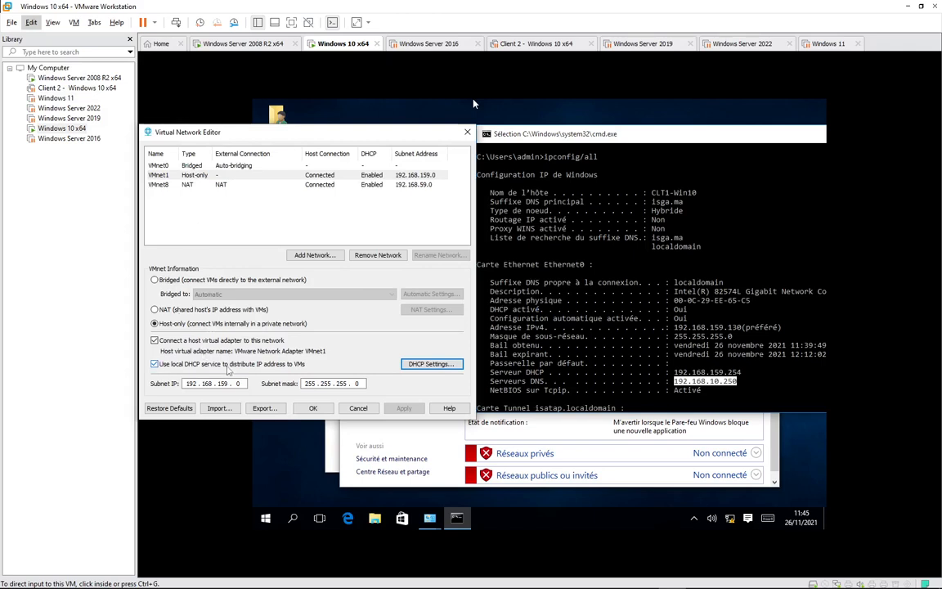
click(405, 368)
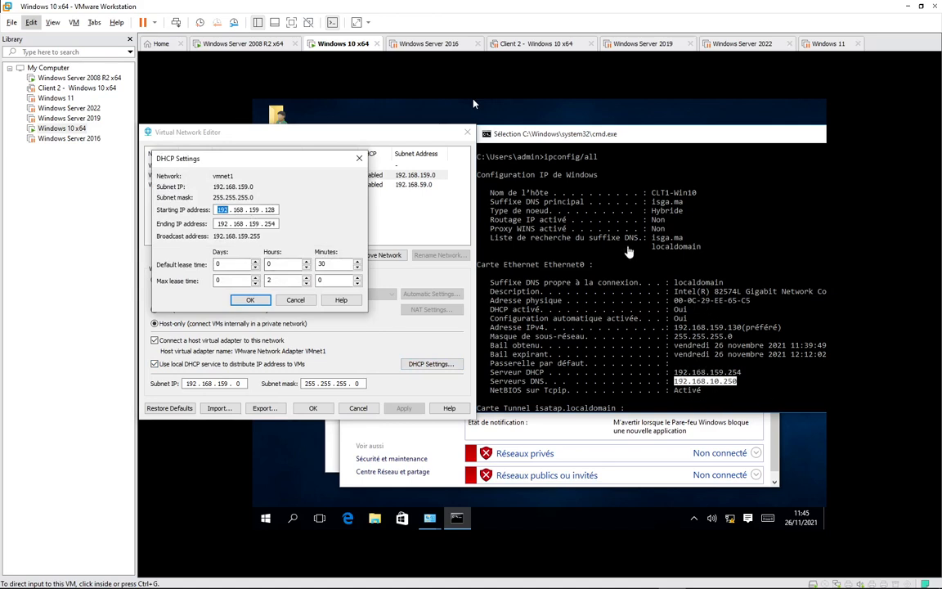
mouse_move(321, 587)
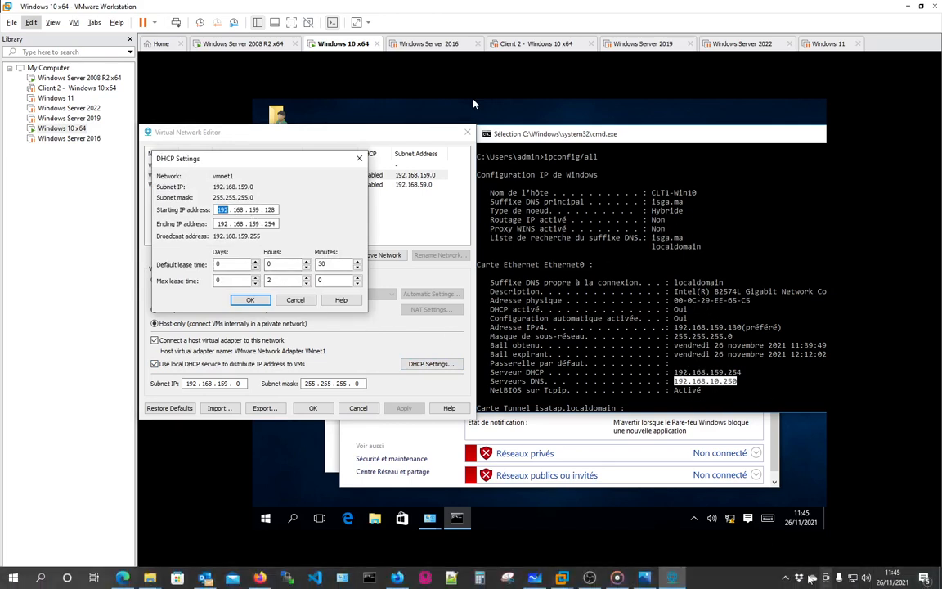
click(786, 578)
click(730, 581)
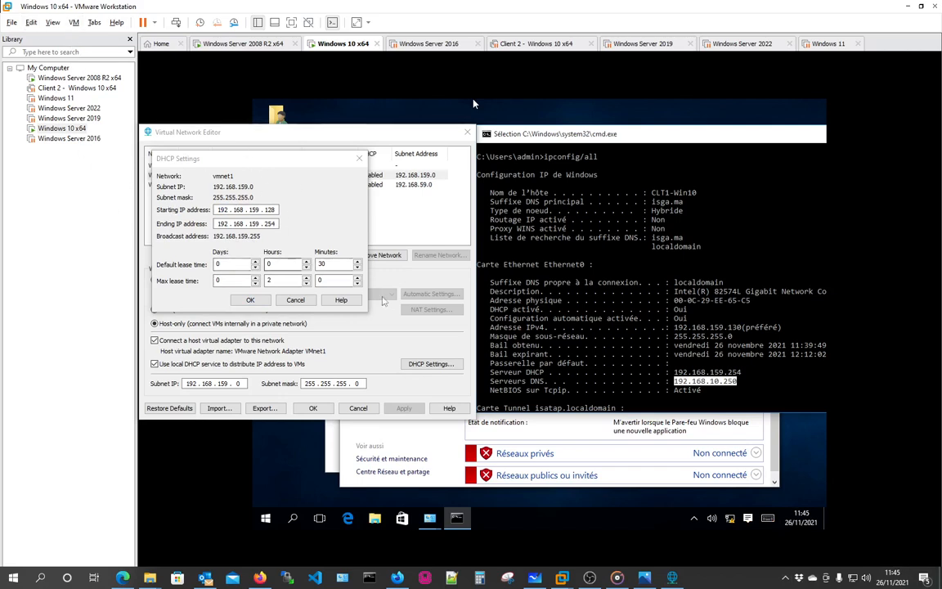
click(294, 300)
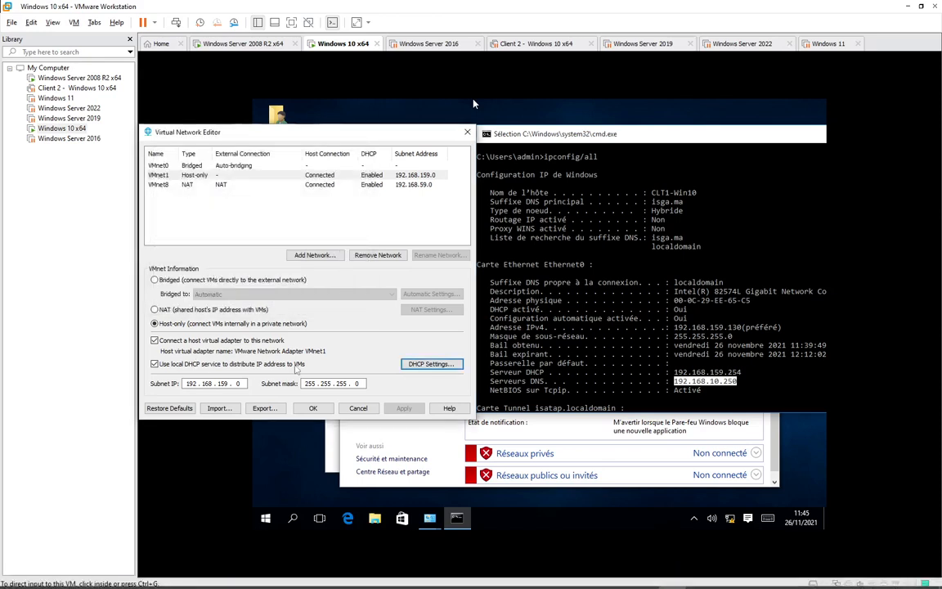
click(155, 364)
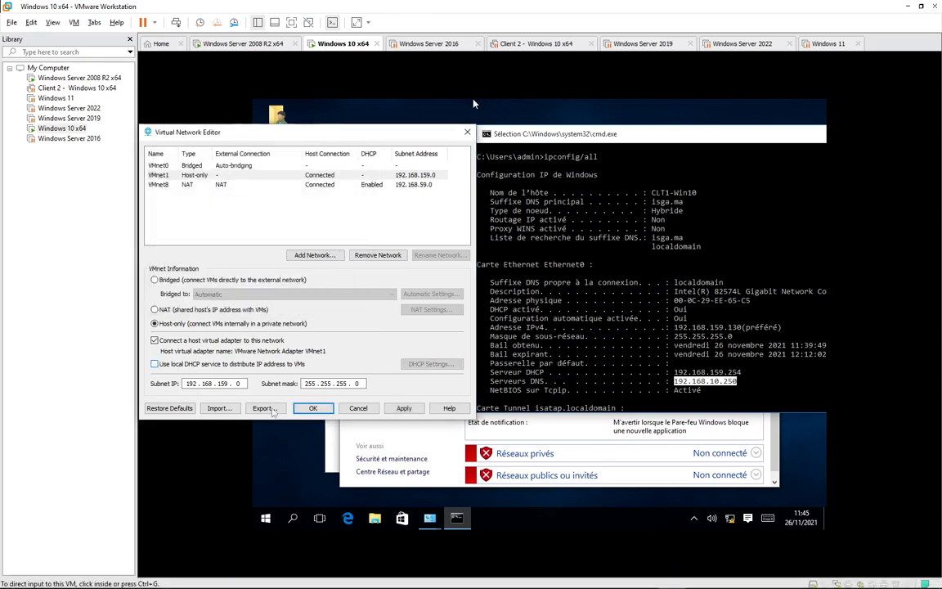
click(312, 408)
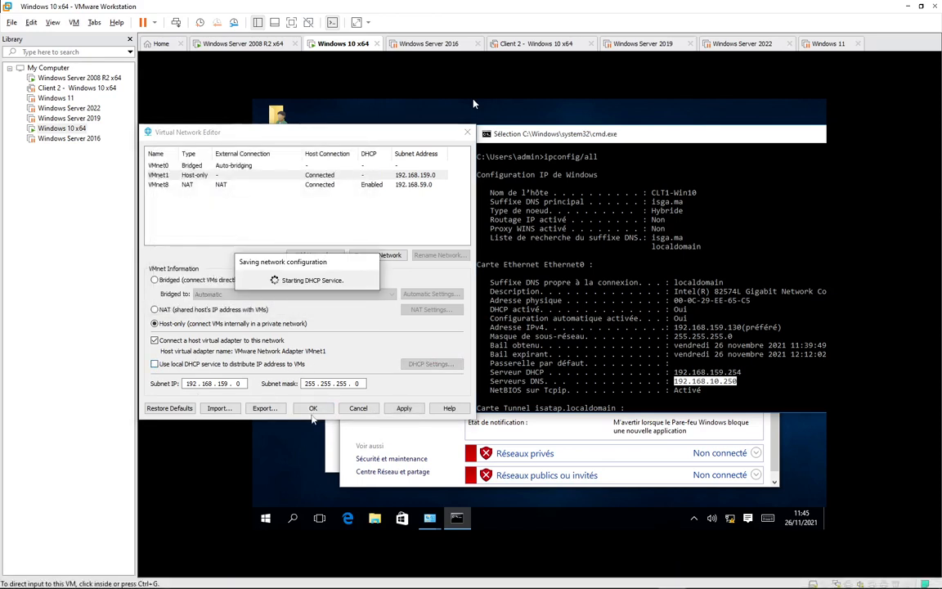
Highlight the DNS server lines and DHCP server address 192.168.159.254 in the ipconfig output.
drag(646, 390, 646, 381)
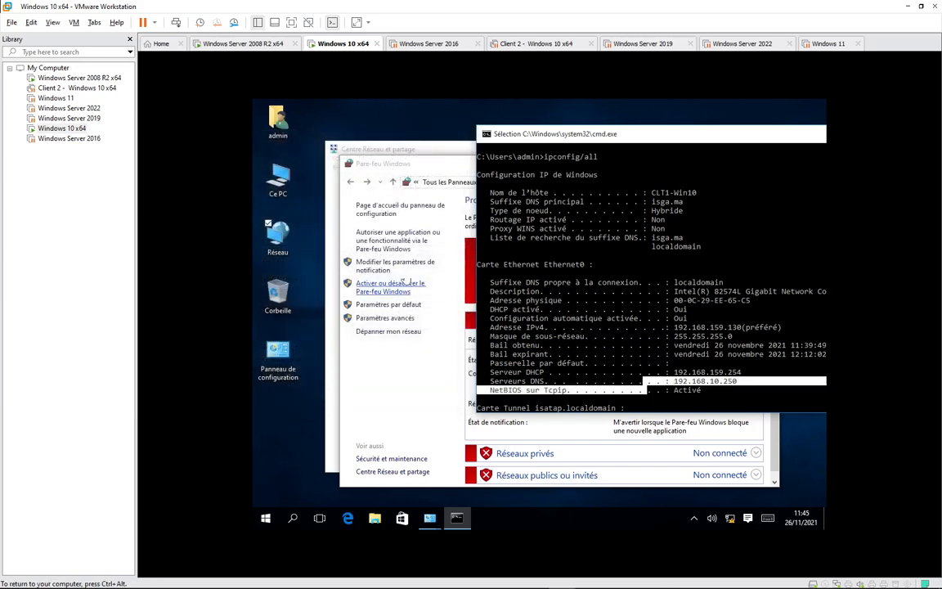
click(644, 409)
scroll(633, 274, down, 8)
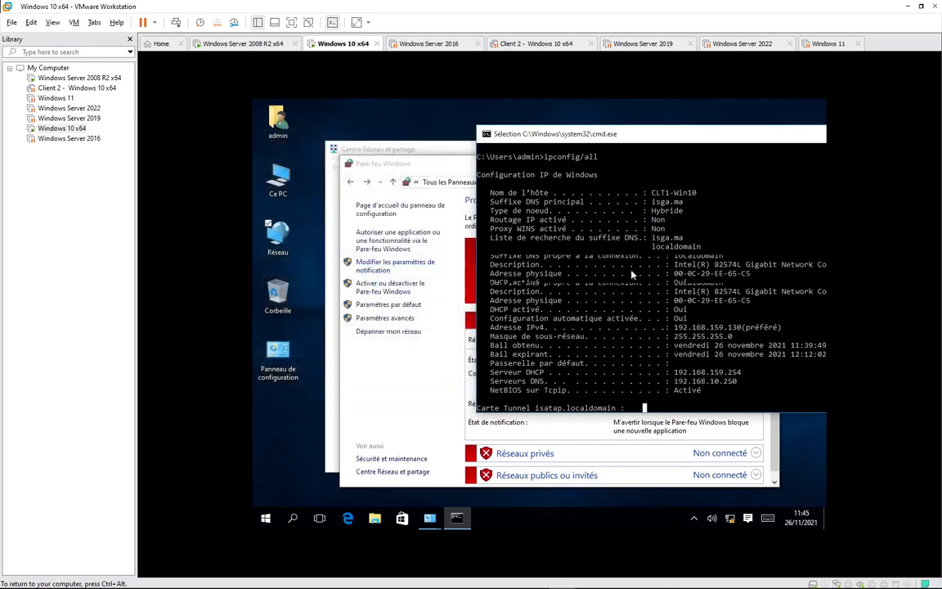
scroll(687, 224, up, 1)
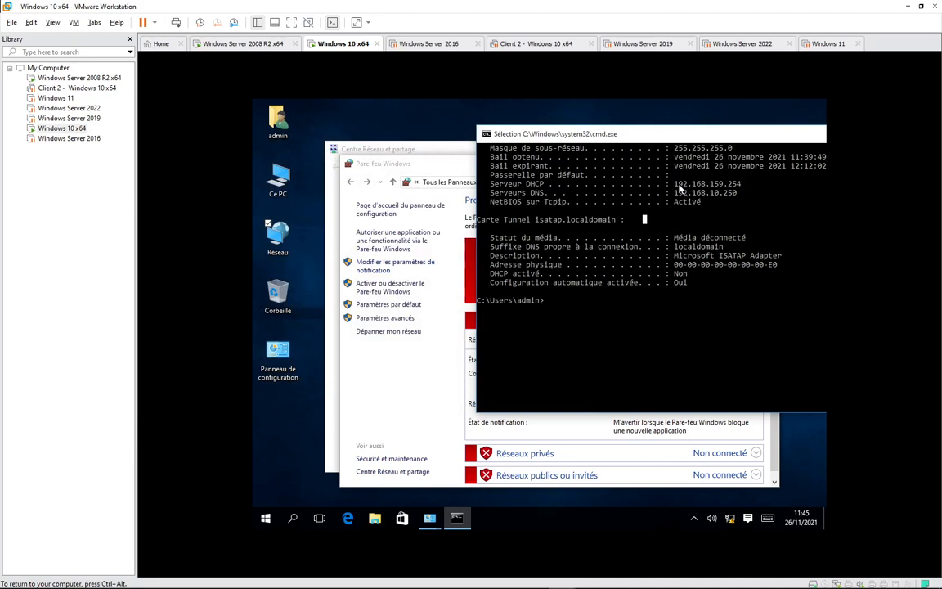
drag(675, 184, 740, 188)
drag(577, 291, 577, 300)
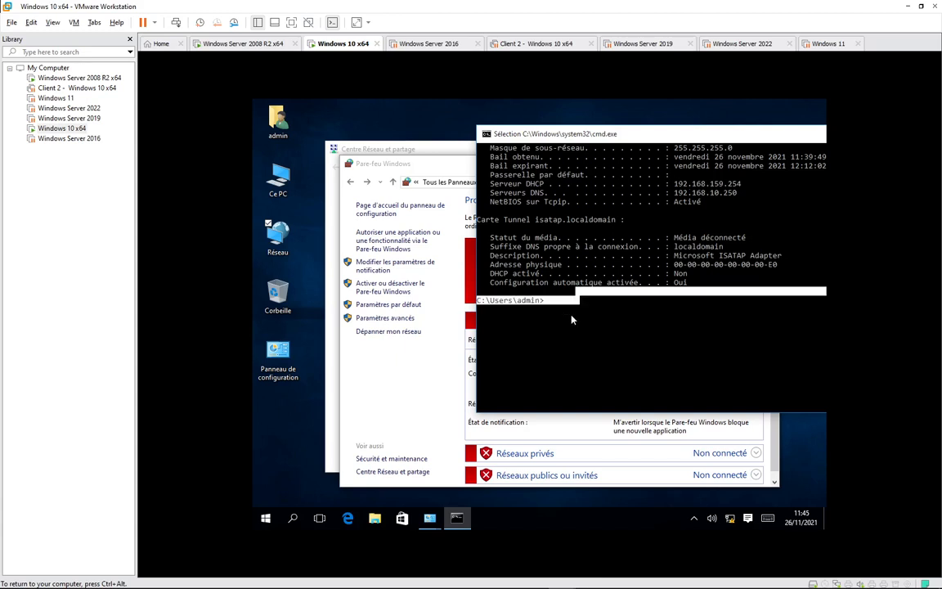
Run ipconfig/renew twice; the first renewal fails to reach a DHCP server.
text(ipconfig/renew)
key(Return)
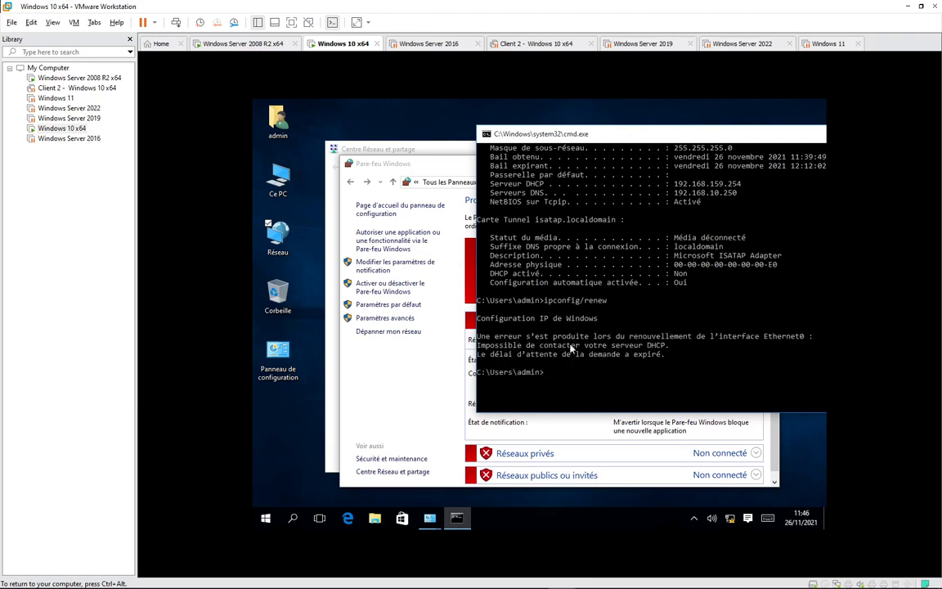
key(Up)
key(Return)
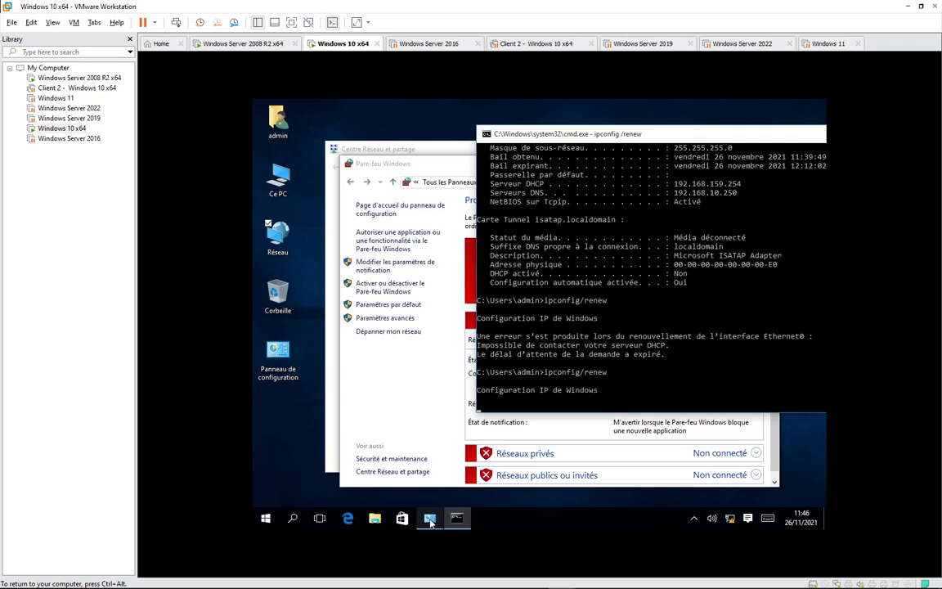
Disable and re-enable the Ethernet0 adapter in Connexions réseau.
mouse_move(429, 517)
click(415, 467)
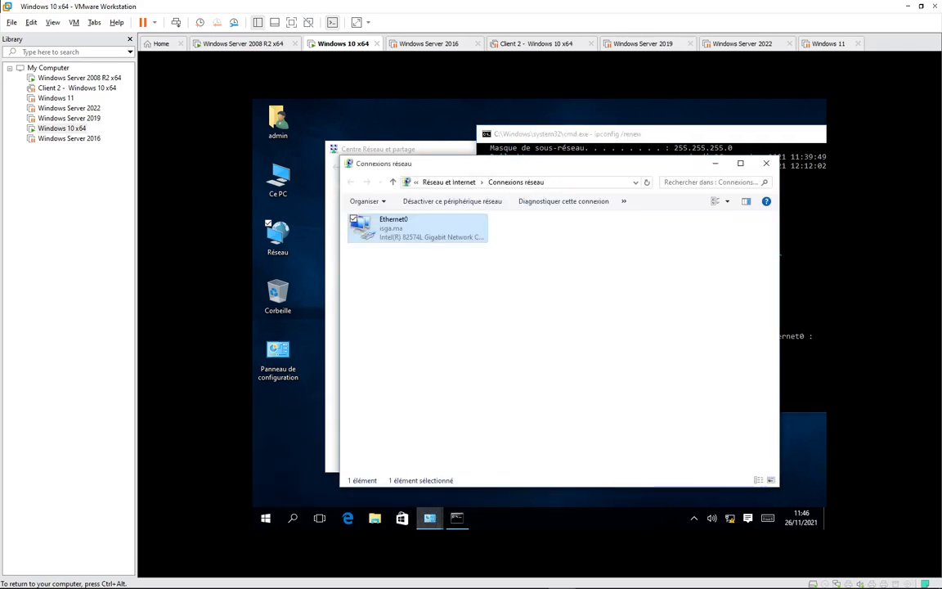
right_click(381, 229)
click(376, 234)
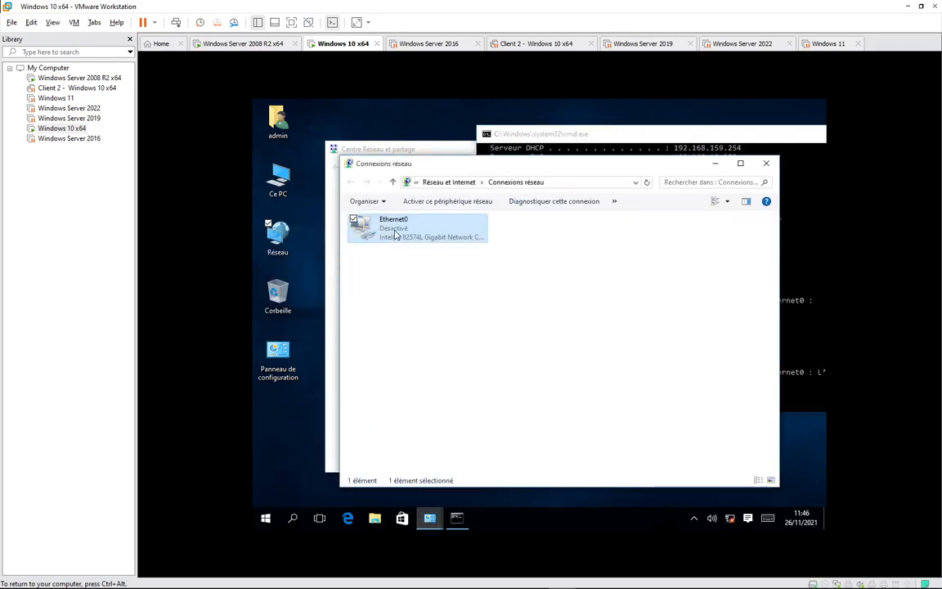
right_click(378, 235)
click(369, 239)
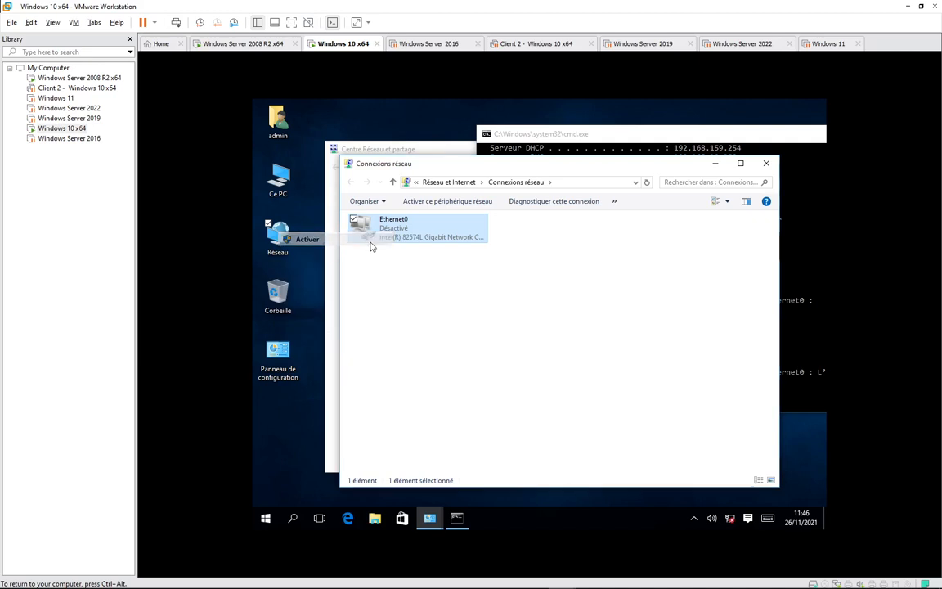
Rerun ipconfig/renew in cmd and enable Ethernet0 again.
click(585, 148)
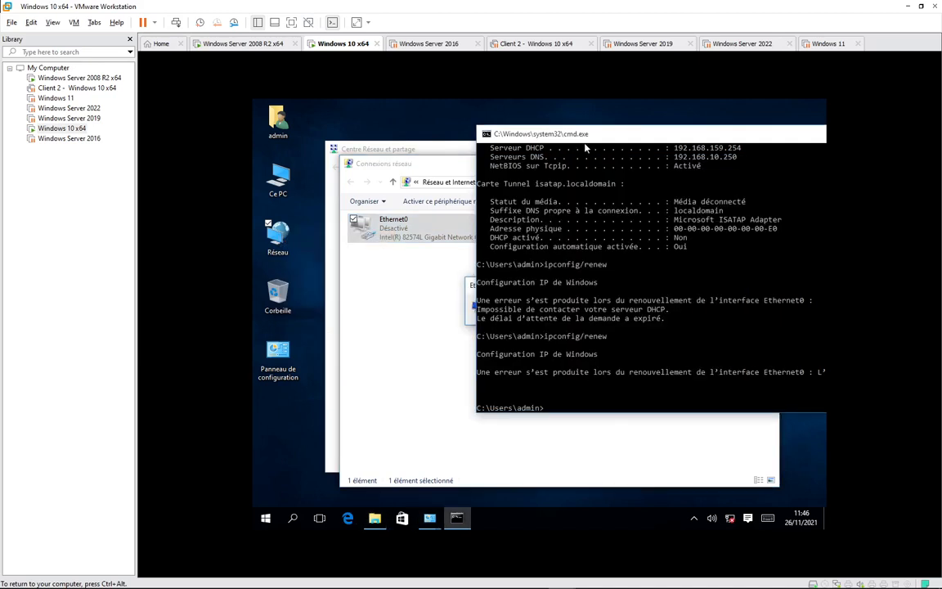
click(599, 400)
key(Up)
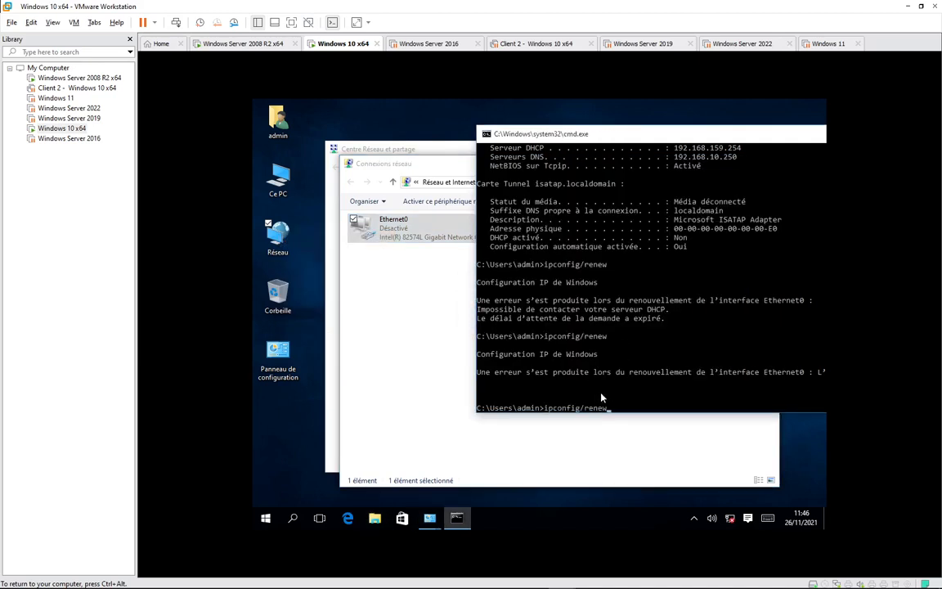
key(Return)
key(Up)
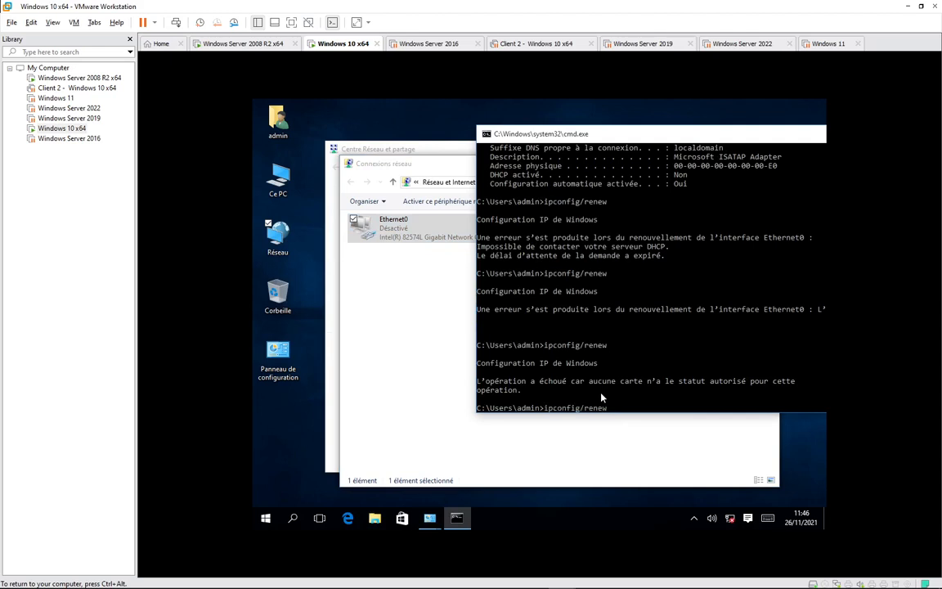
click(399, 234)
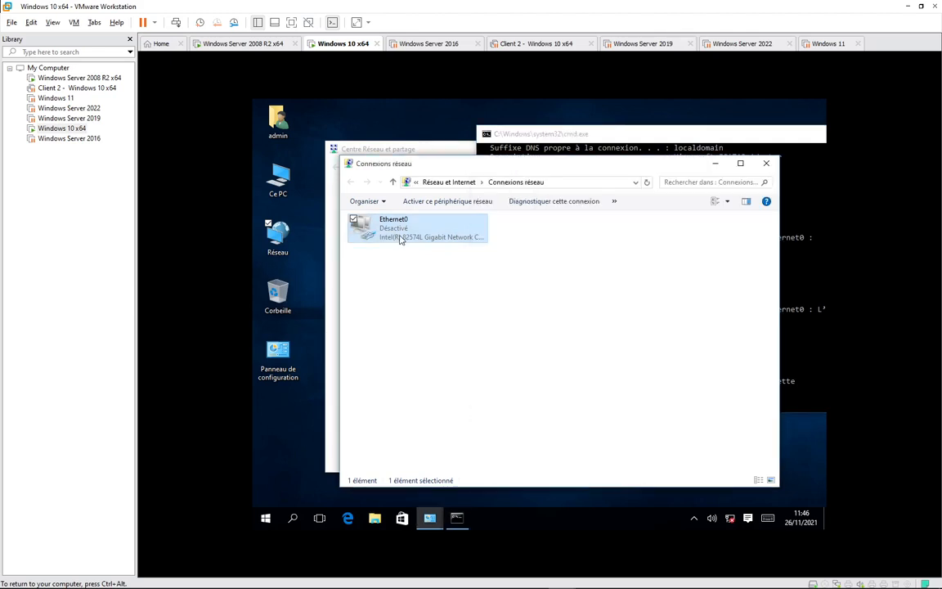
right_click(399, 235)
click(369, 244)
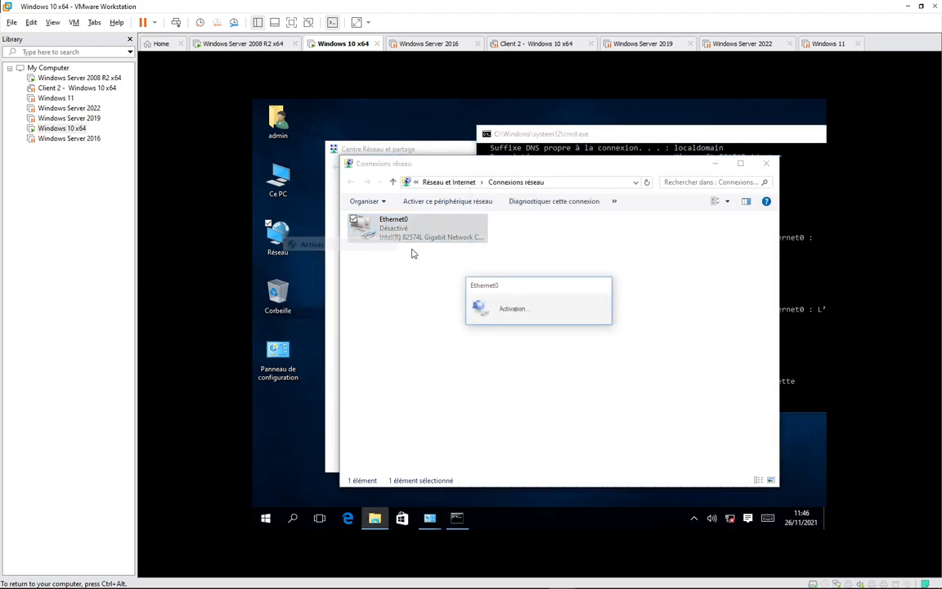
right_click(399, 292)
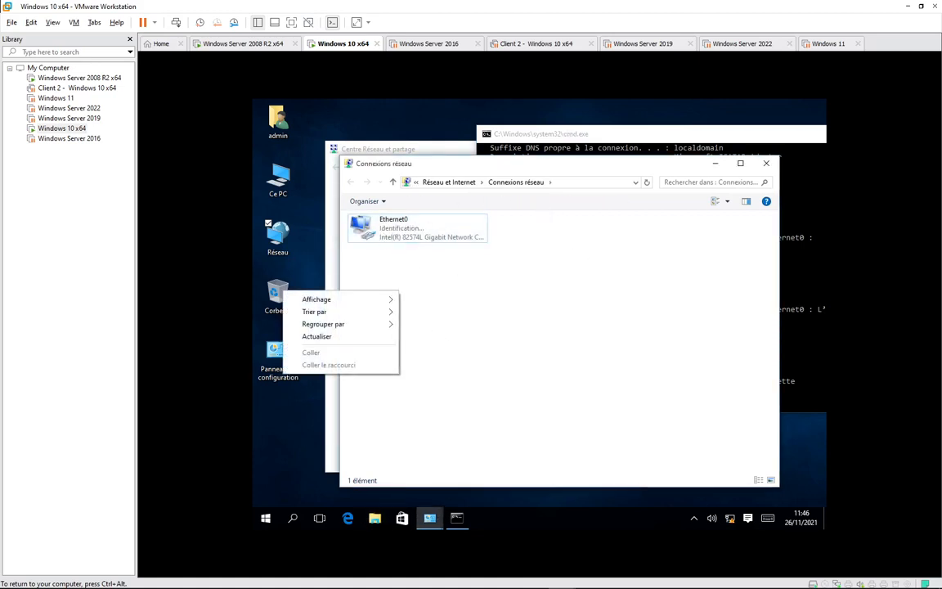
Run ipconfig to show Ethernet0 at 192.168.10.21, mask 255.255.255.0, gateway 192.168.10.1.
click(509, 133)
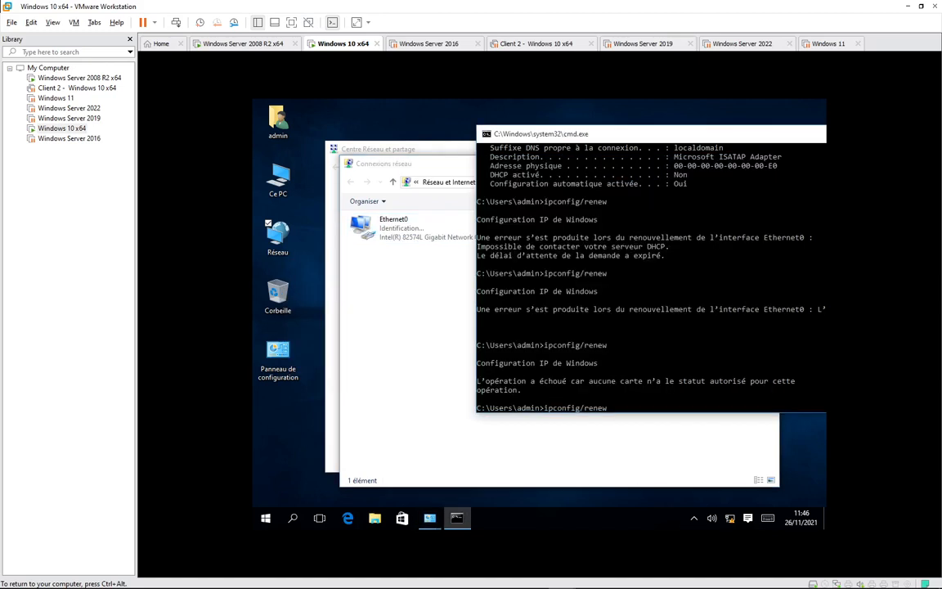
key(BackSpace)
key(BackSpace)
key(BackSpace)
key(BackSpace)
key(BackSpace)
key(BackSpace)
key(BackSpace)
text(g)
key(Return)
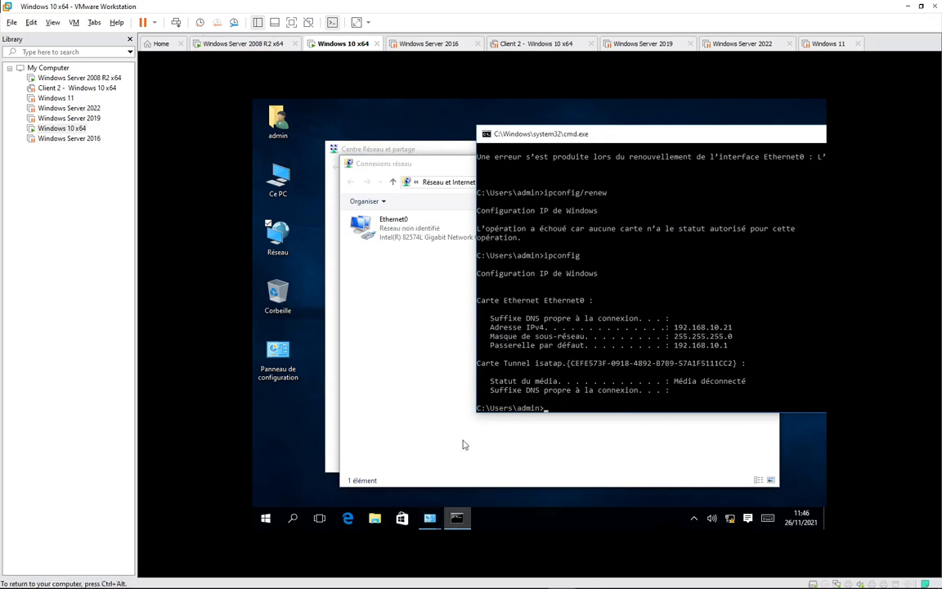
Sign out of the admin session on Windows 10, closing open apps anyway.
click(266, 517)
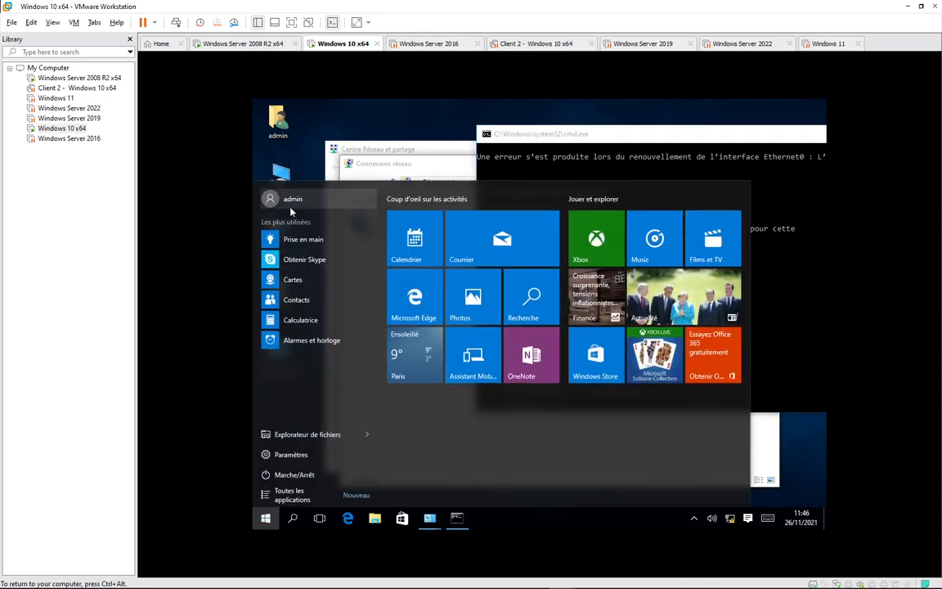
click(290, 204)
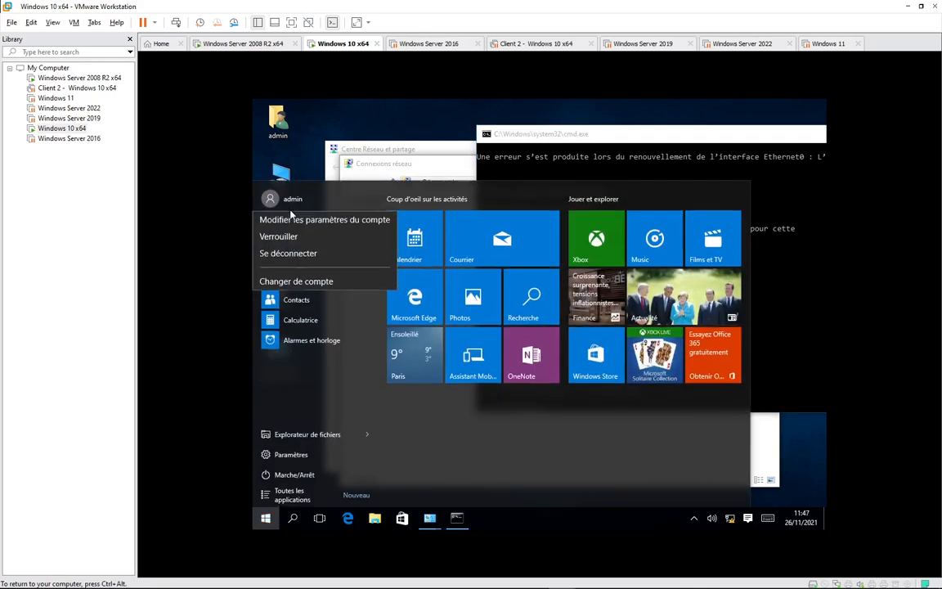
click(299, 254)
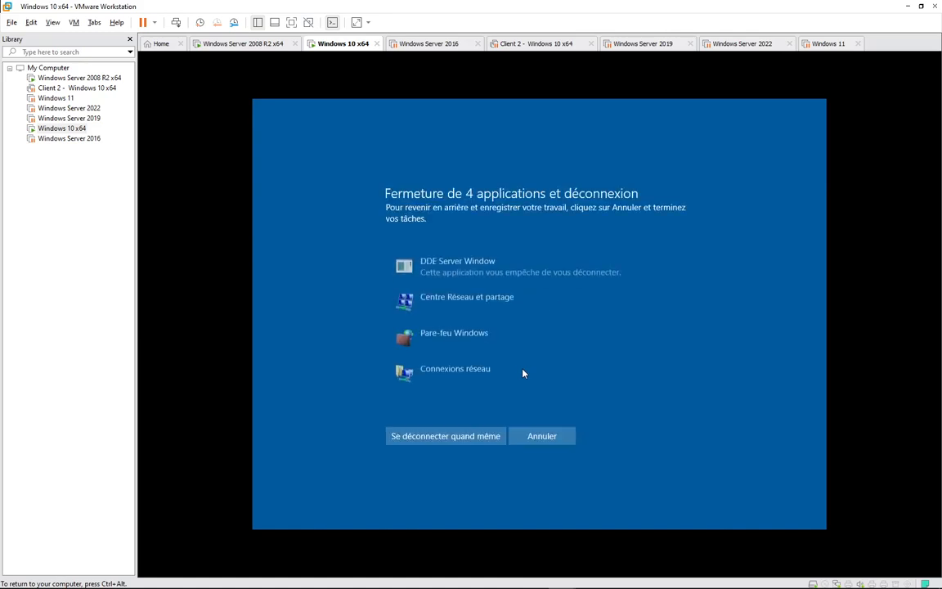
click(417, 434)
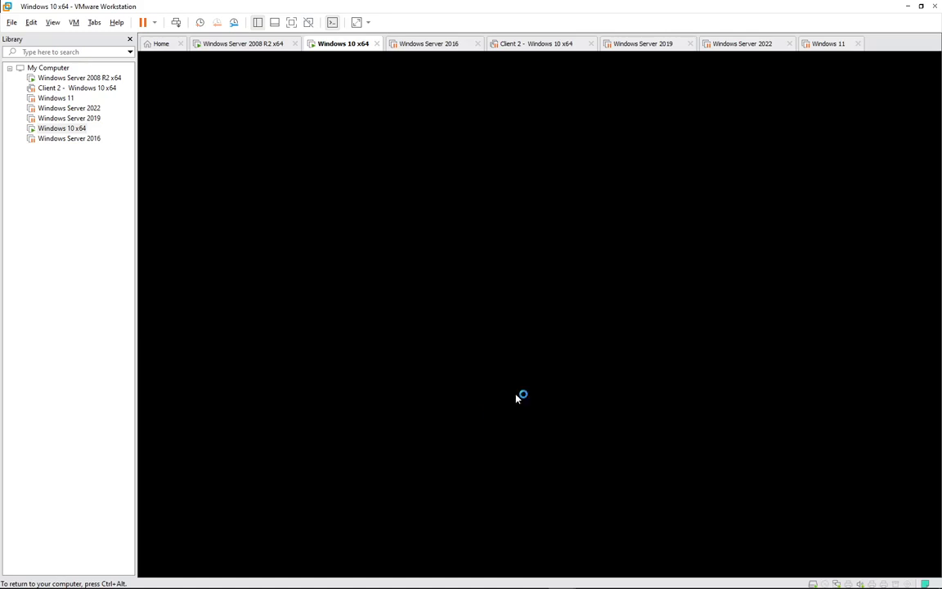
Sign in through Autre utilisateur with a domain user's username and password.
click(525, 396)
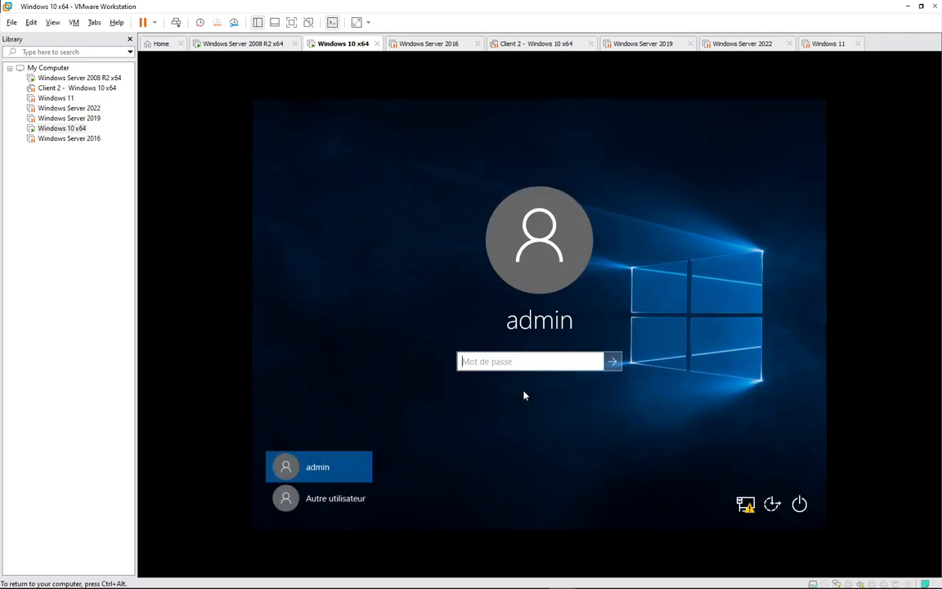
click(341, 507)
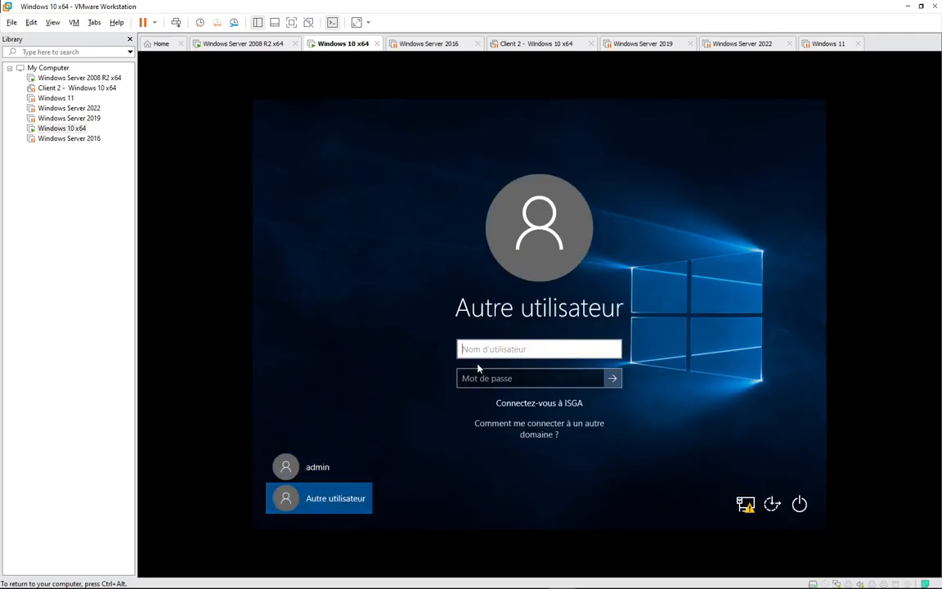
text(user1)
key(Tab)
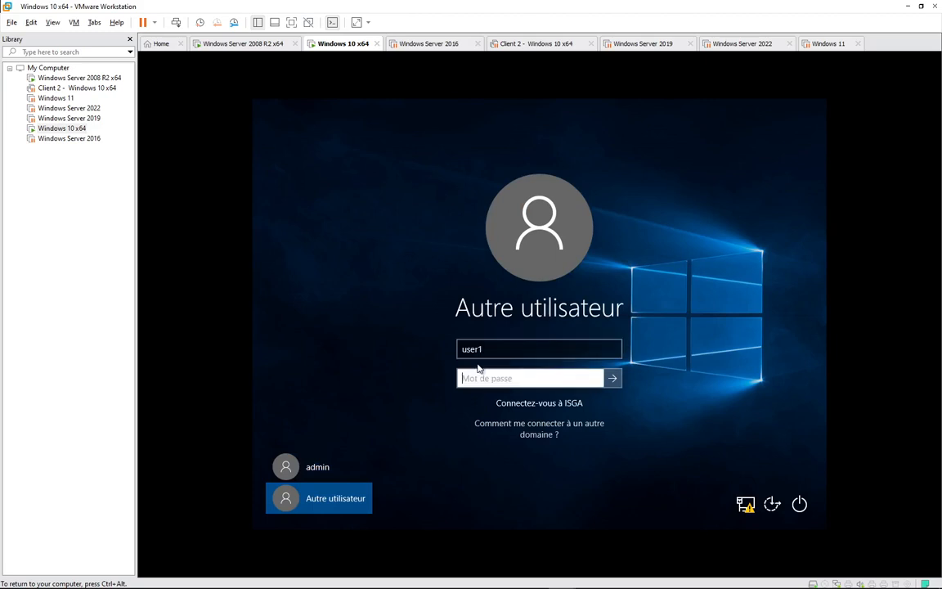
text(123456789)
key(Return)
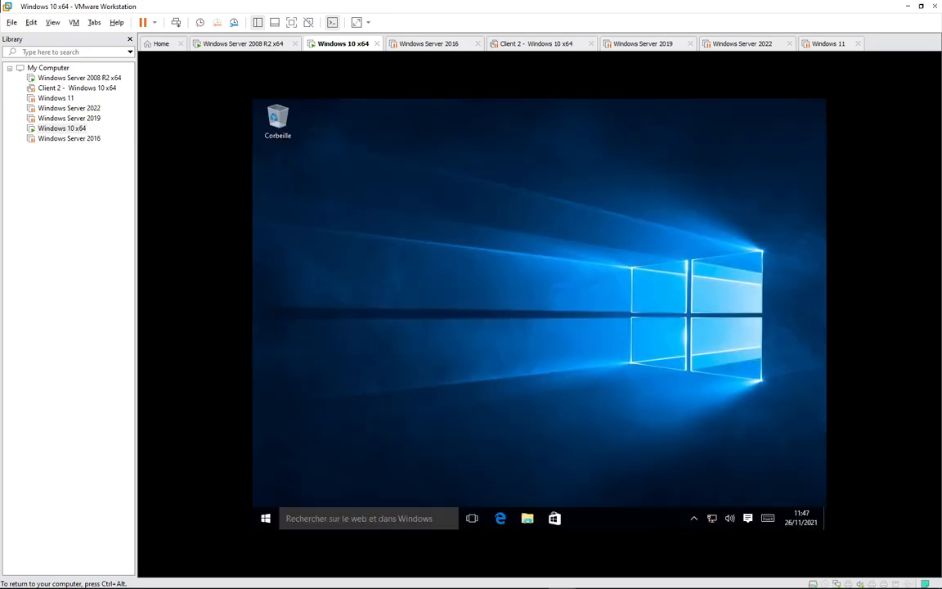
Open a command prompt in the Windows 10 VM and run ipconfig, then ipconfig /all.
key(super+r)
key(Return)
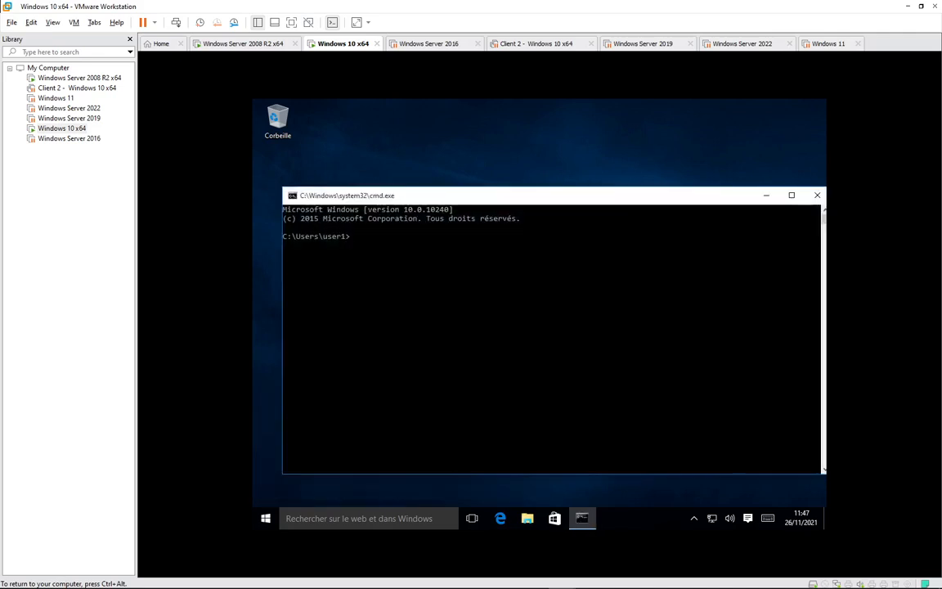
text(ipconfig)
key(Return)
key(Up)
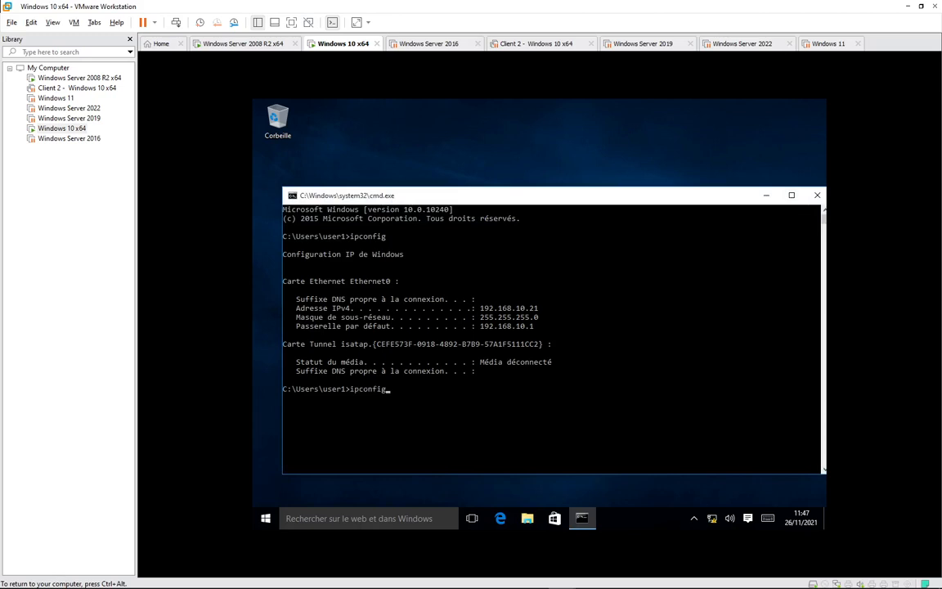
text(/all)
key(Return)
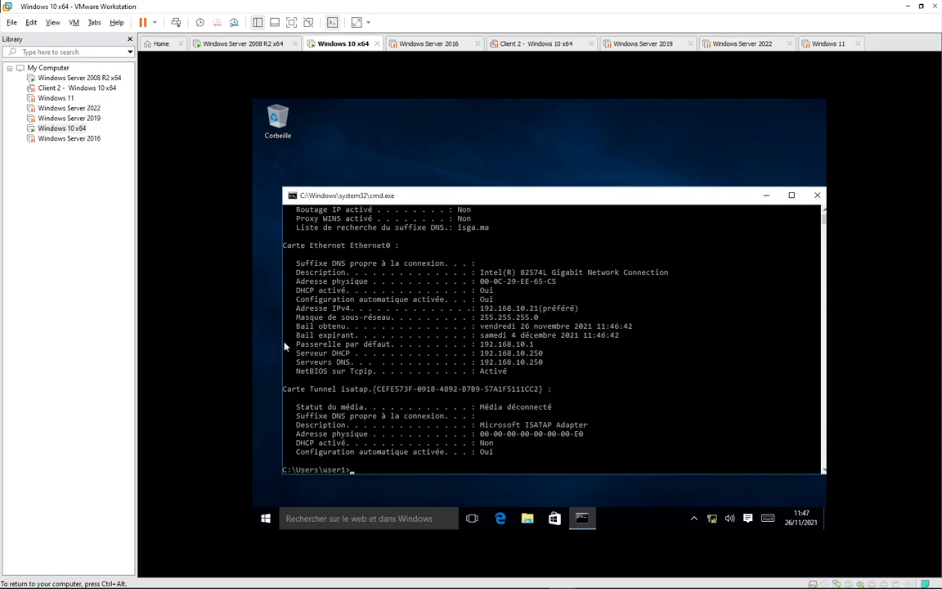
Highlight the gateway 192.168.10.1, DHCP server 192.168.10.250 and DNS lines, then open File Explorer.
drag(305, 345, 545, 348)
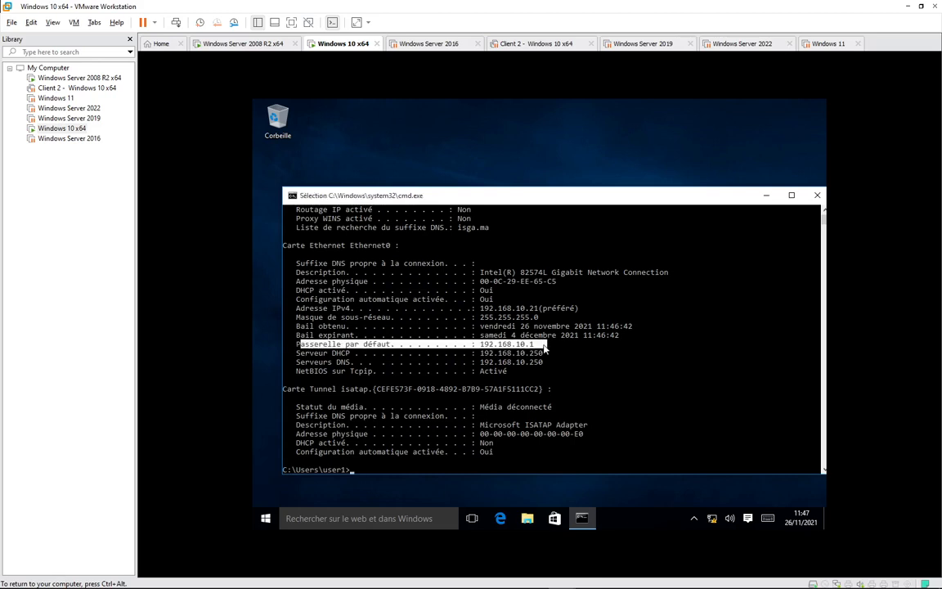
drag(298, 354, 548, 357)
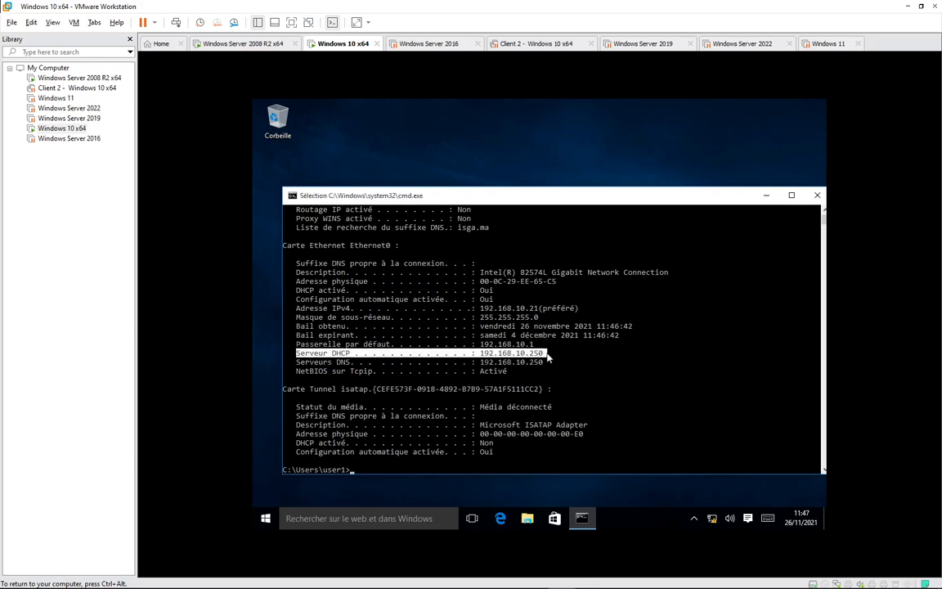
drag(296, 361, 540, 363)
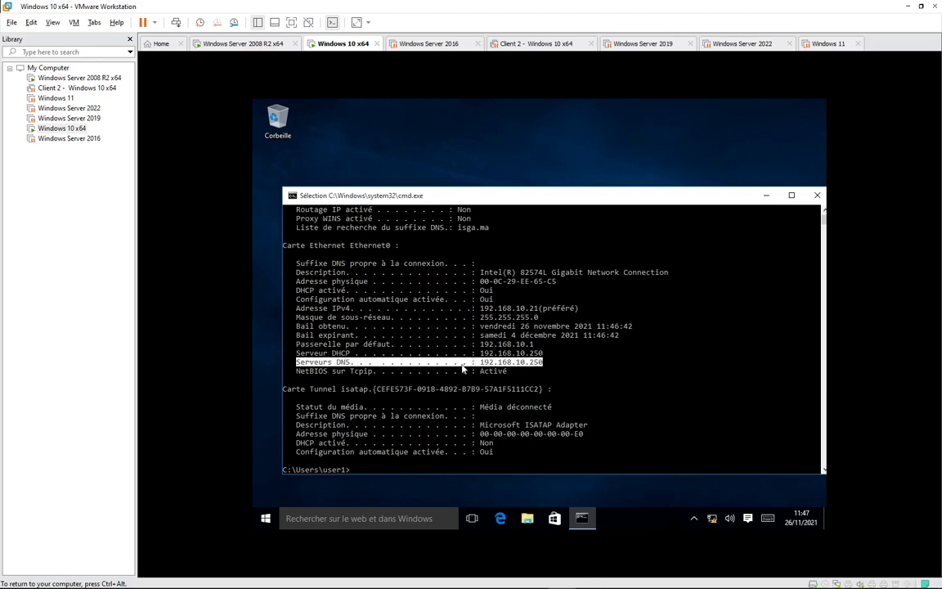
click(528, 522)
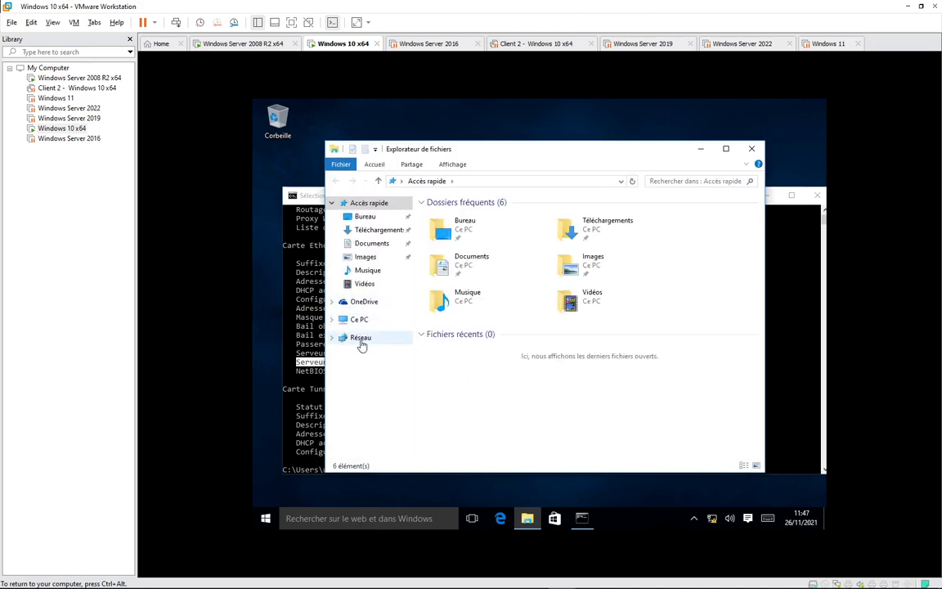
Open the Ethernet0 adapter's properties from the Network and Sharing Center's adapter list.
right_click(360, 344)
click(311, 446)
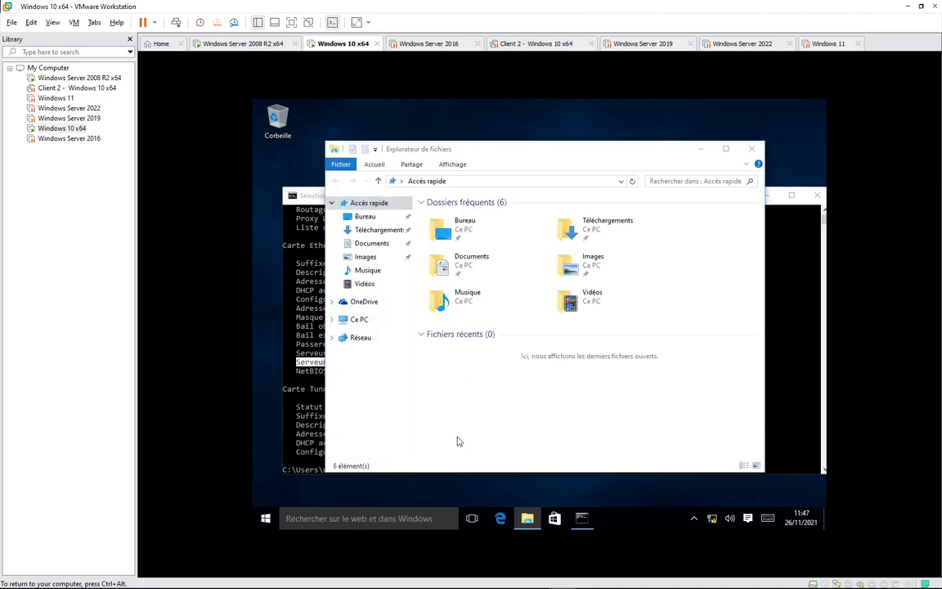
click(397, 236)
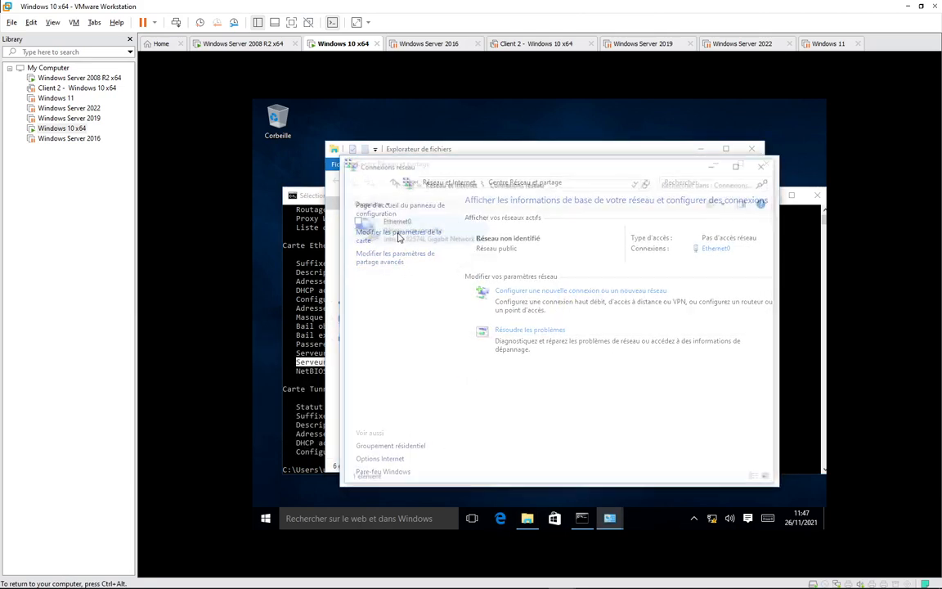
right_click(399, 239)
click(350, 344)
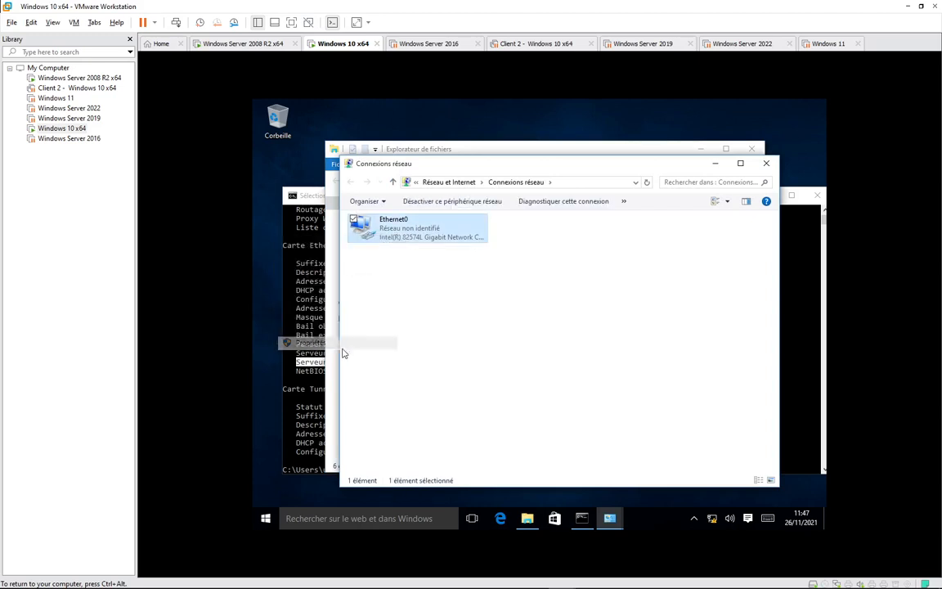
Elevate as administrator, review Ethernet0 IPv4 (automatic address, DNS 192.168.10.250), then enter ipconfig /renew in cmd.
click(507, 335)
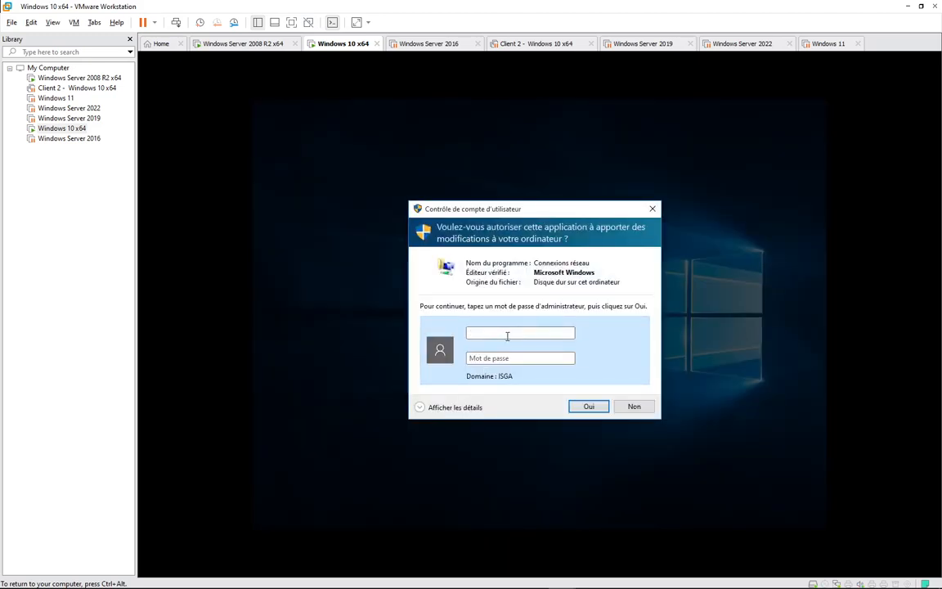
text(.\admin••••••••)
key(Return)
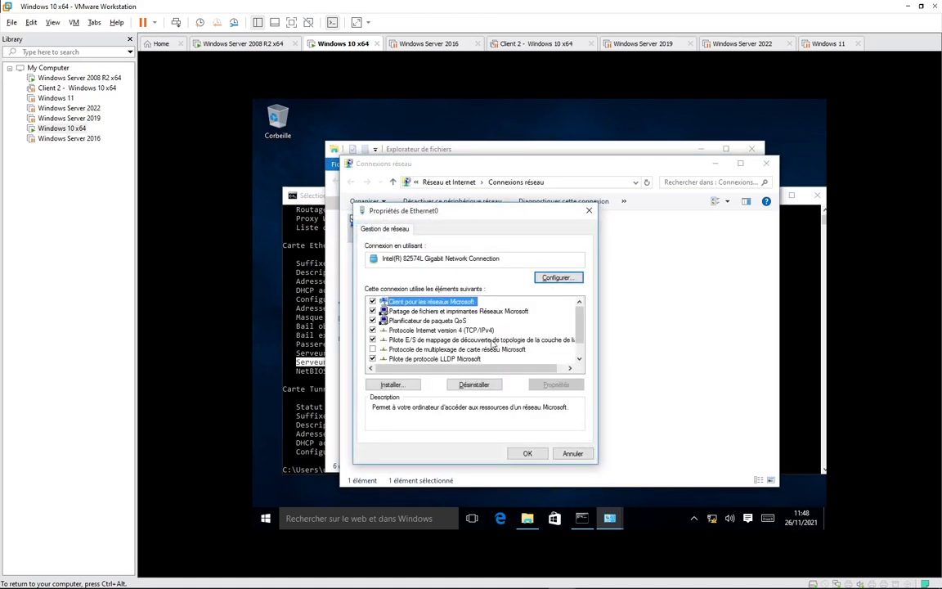
double_click(434, 329)
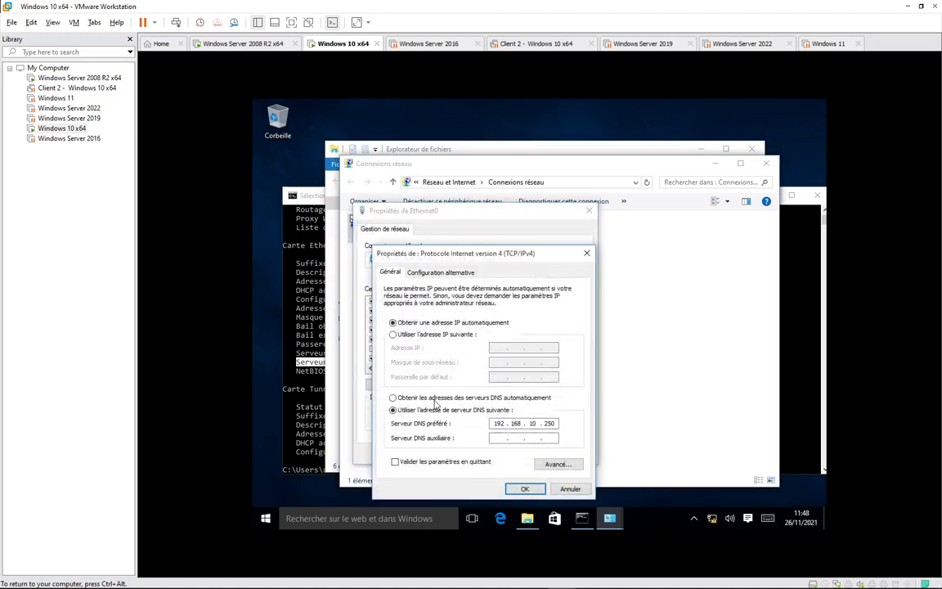
click(523, 488)
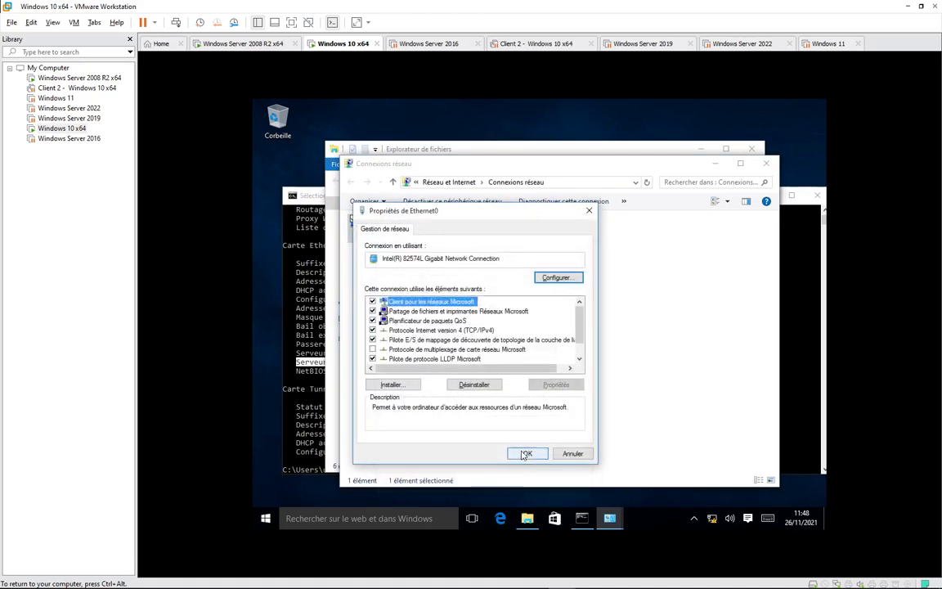
click(525, 454)
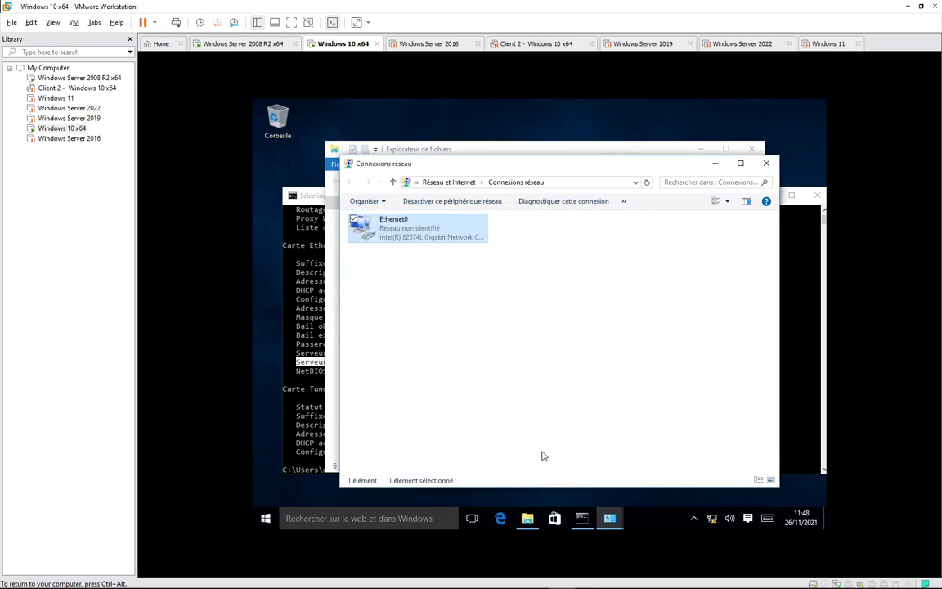
click(806, 430)
text(ipconfig/al)
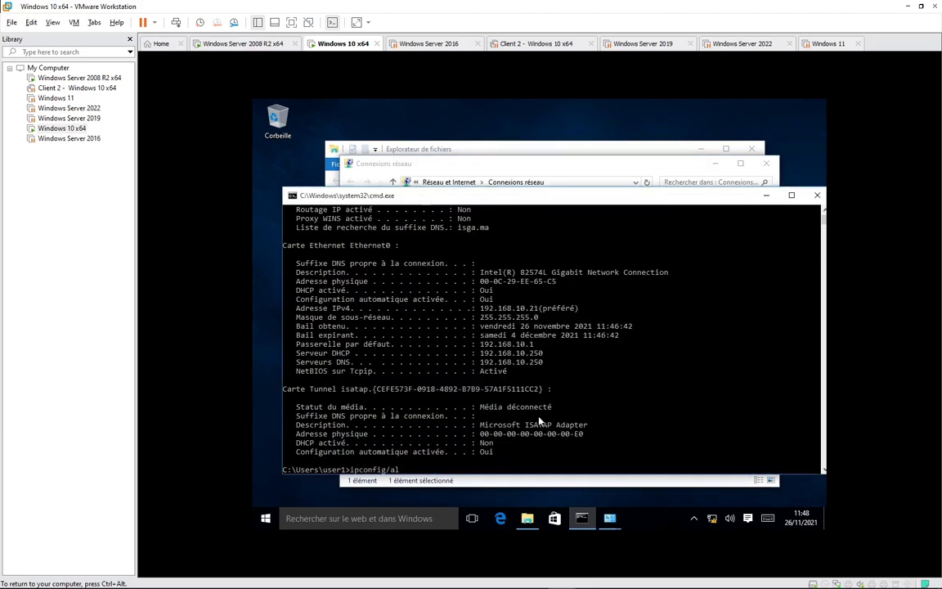
key(BackSpace)
key(BackSpace)
text(renew)
Renew the lease to 4 December 2021 11:48:20, then rerun ipconfig /all showing DNS 192.168.10.250 and 8.8.8.8.
key(Return)
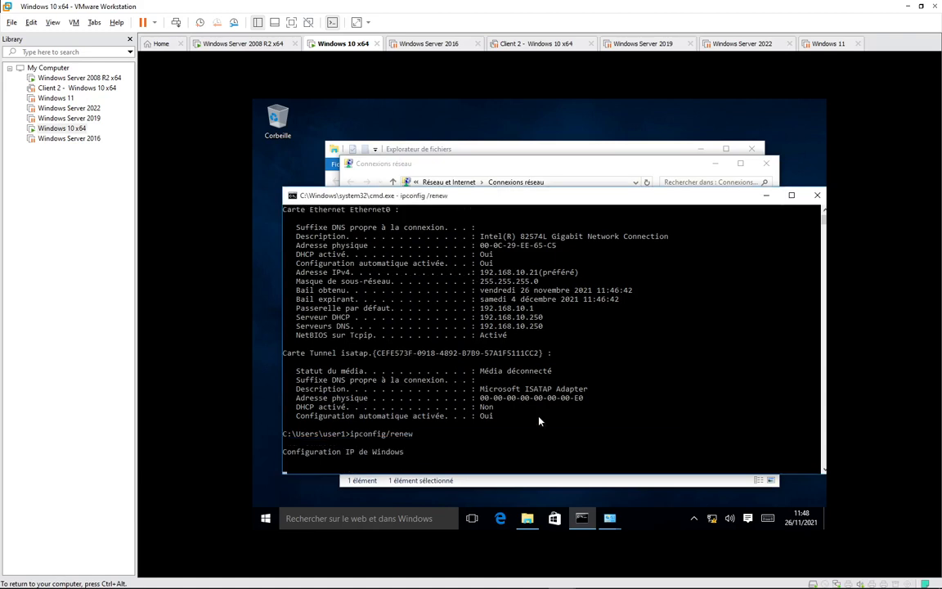
click(241, 45)
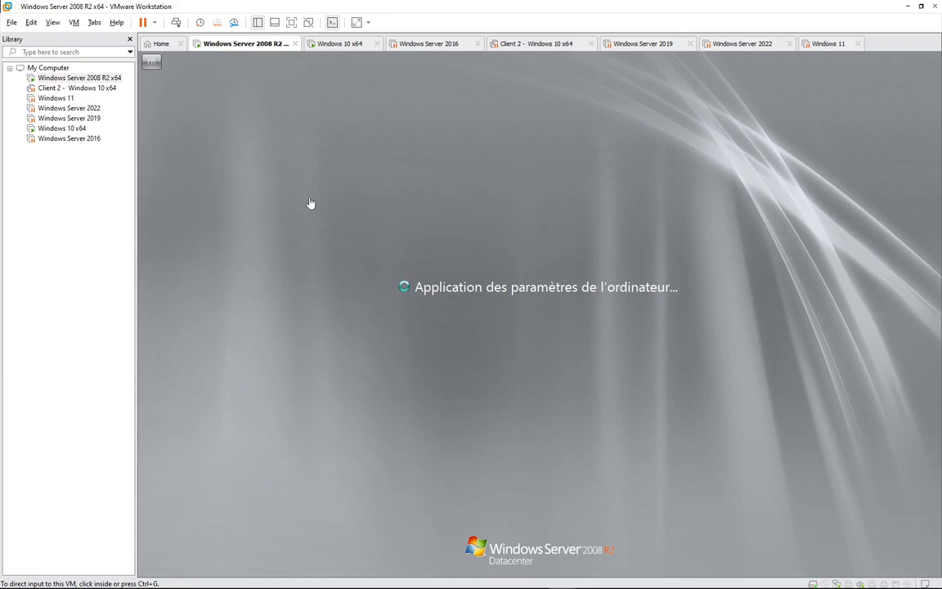
click(337, 44)
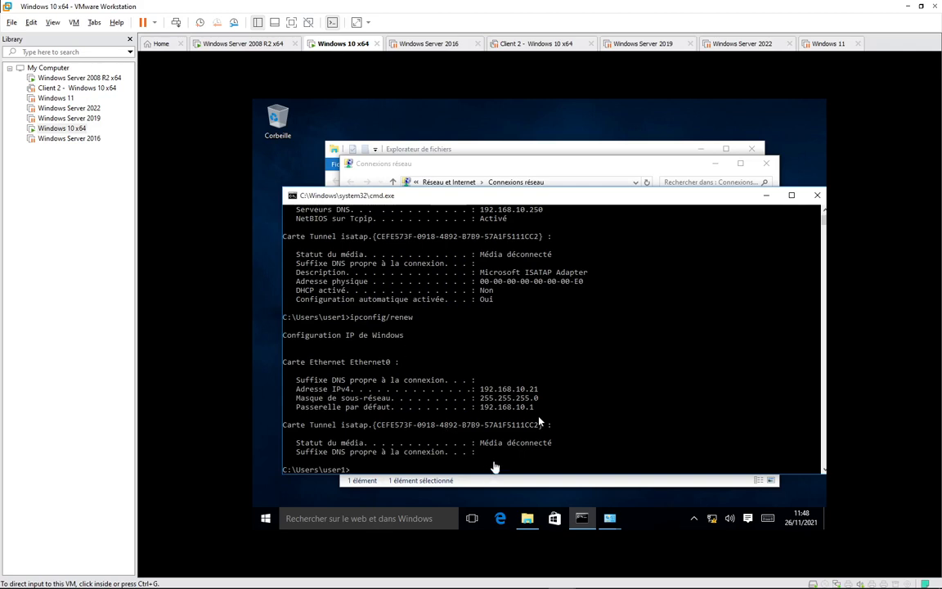
click(498, 464)
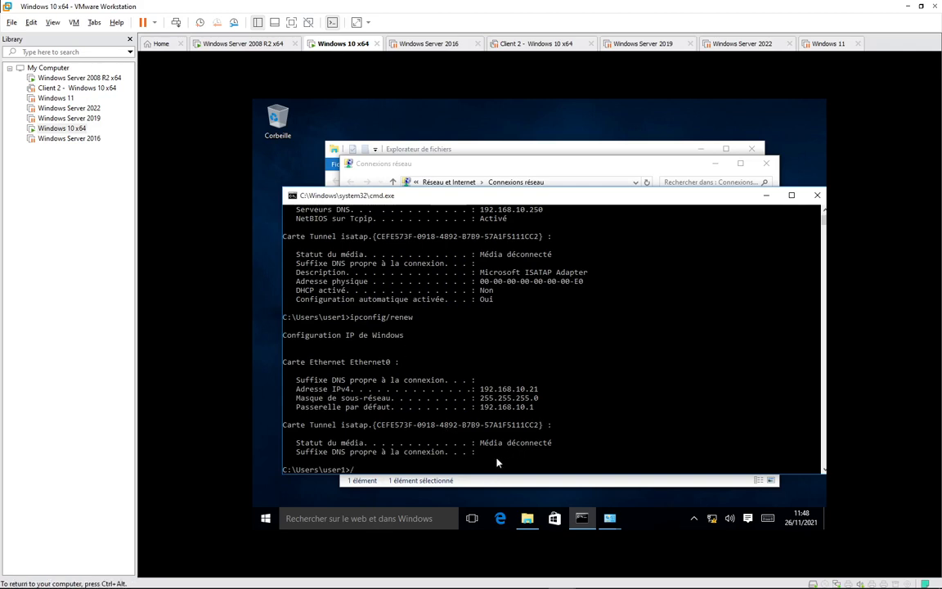
key(Up)
key(Up)
key(Return)
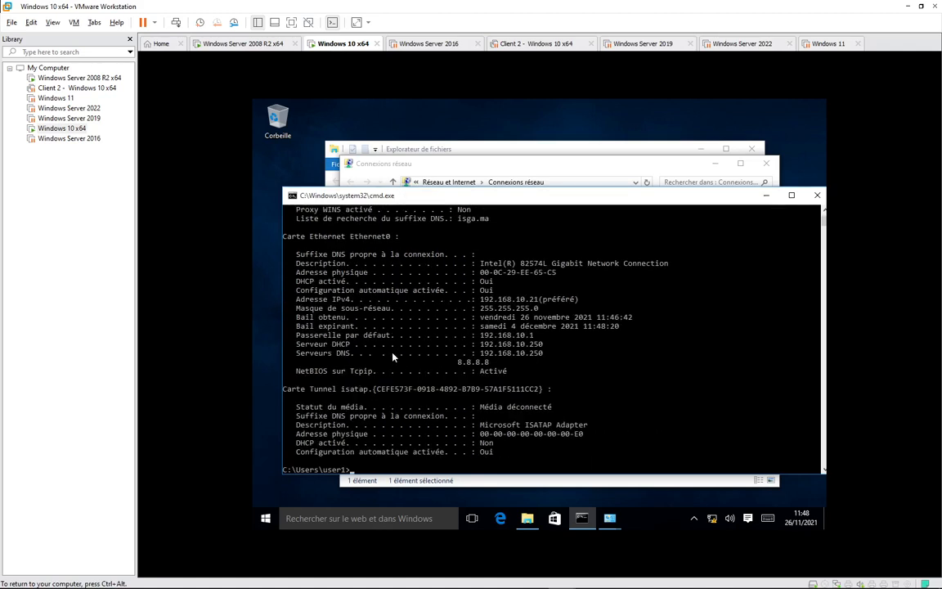
drag(296, 356, 546, 362)
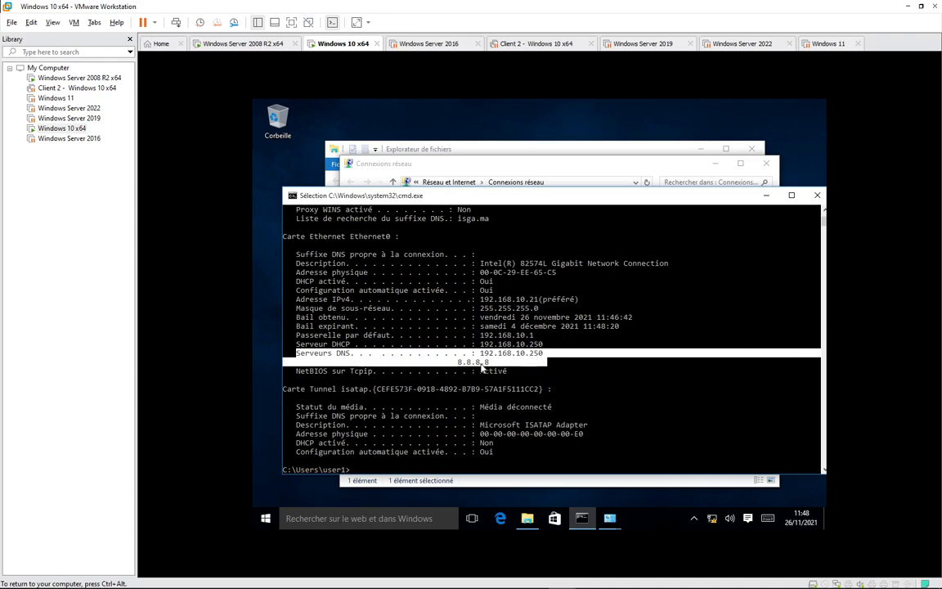
mouse_move(818, 581)
click(786, 578)
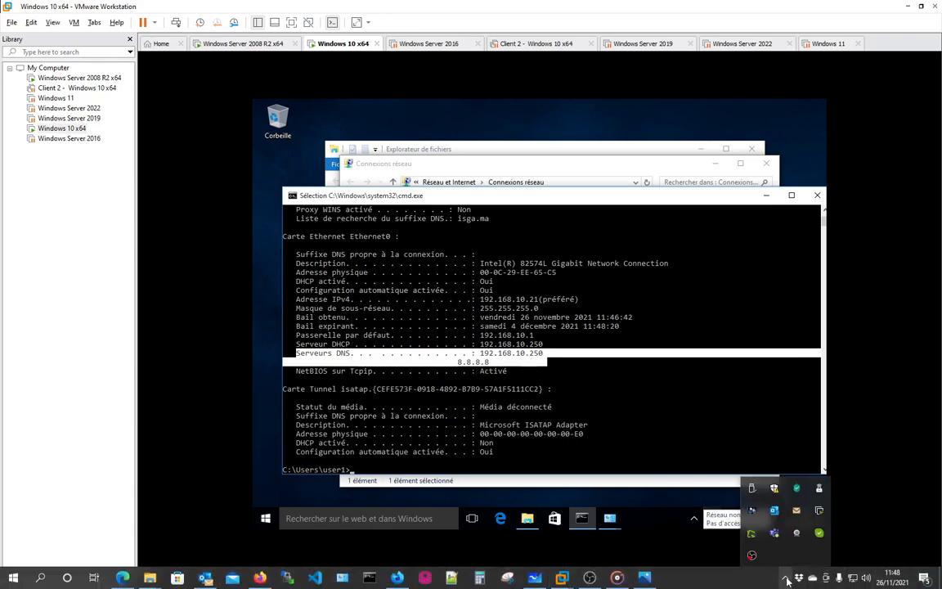
click(755, 584)
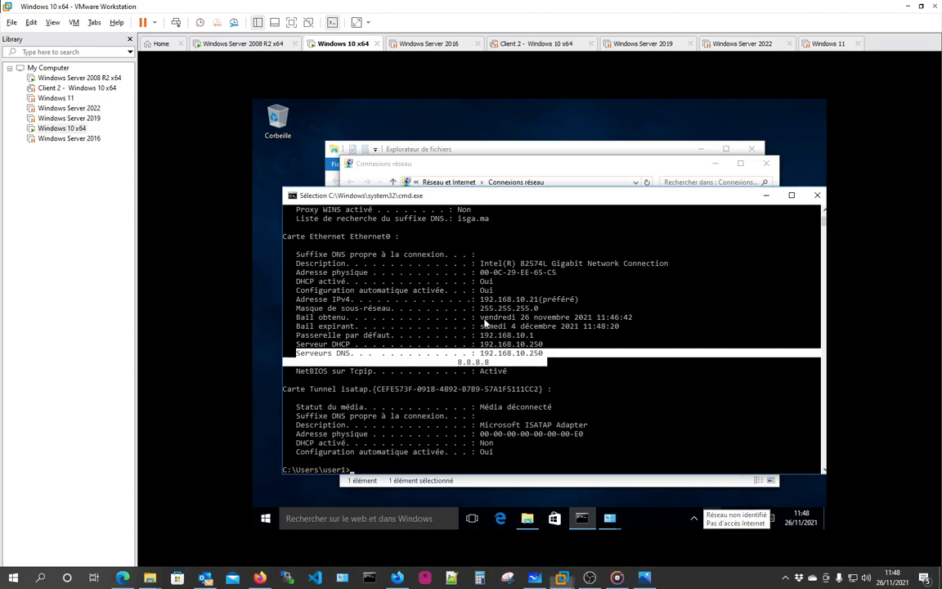
drag(479, 318, 637, 322)
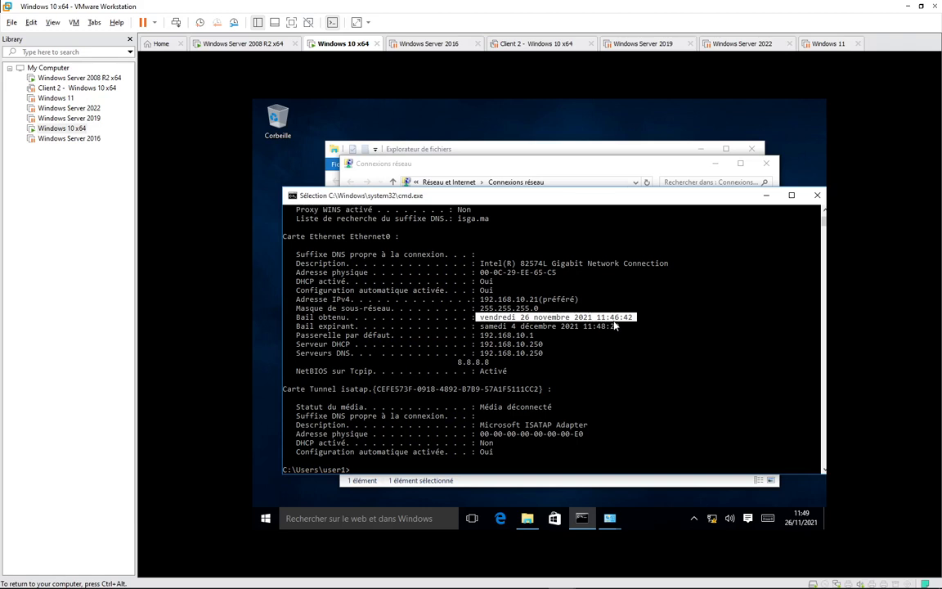
drag(481, 328, 615, 330)
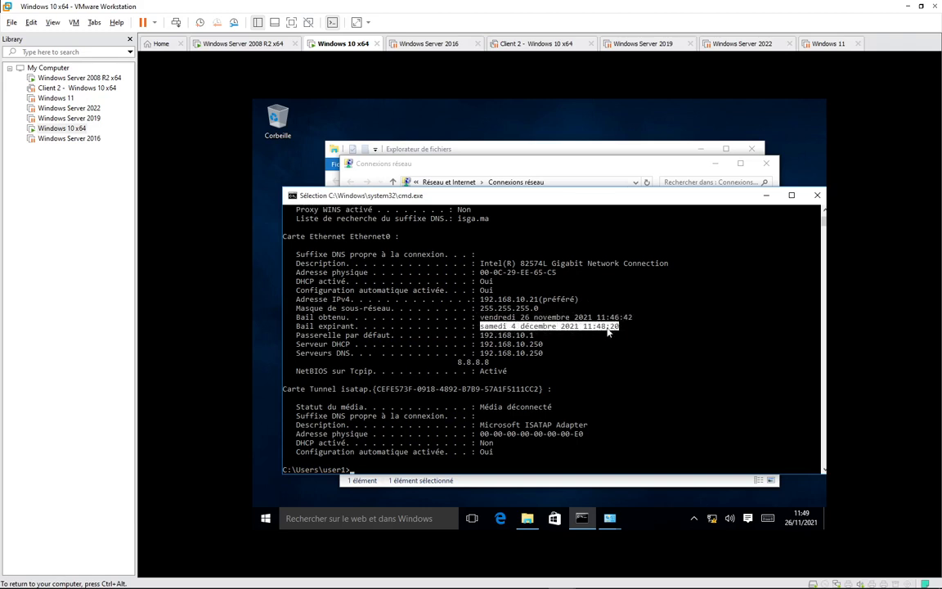
click(257, 45)
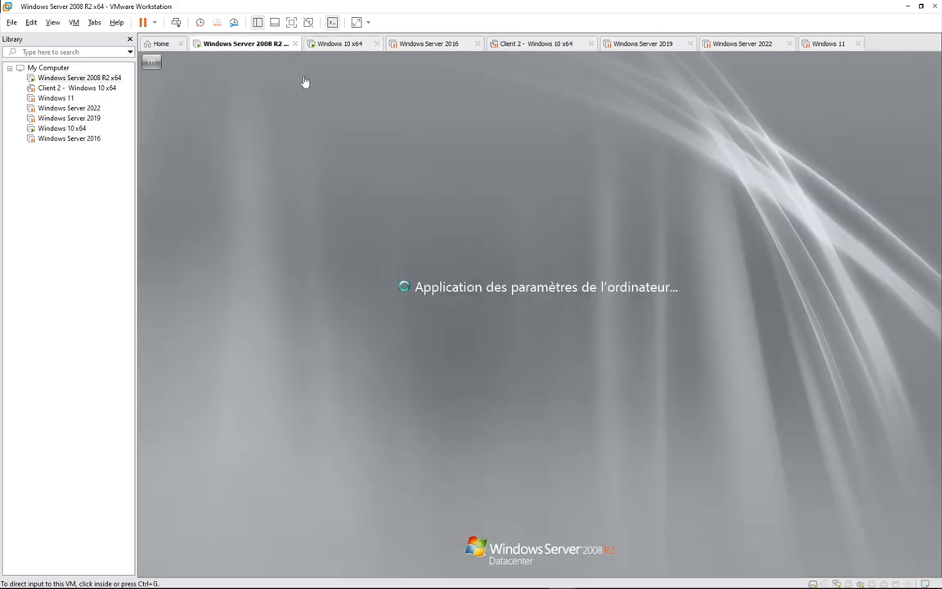
click(327, 43)
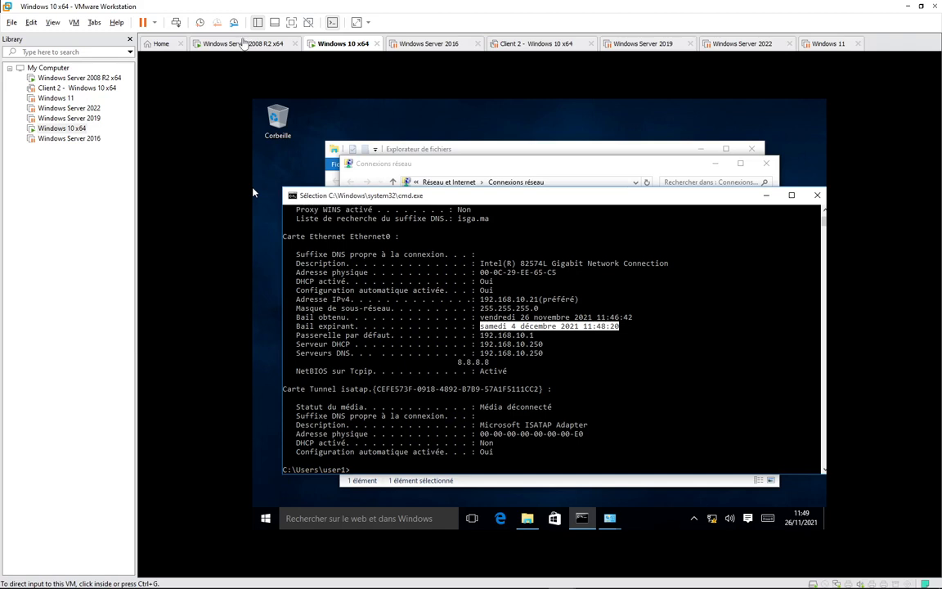
Check the Windows 10 client (192.168.10.21), then watch the Server 2008 R2 machine still applying settings.
click(239, 44)
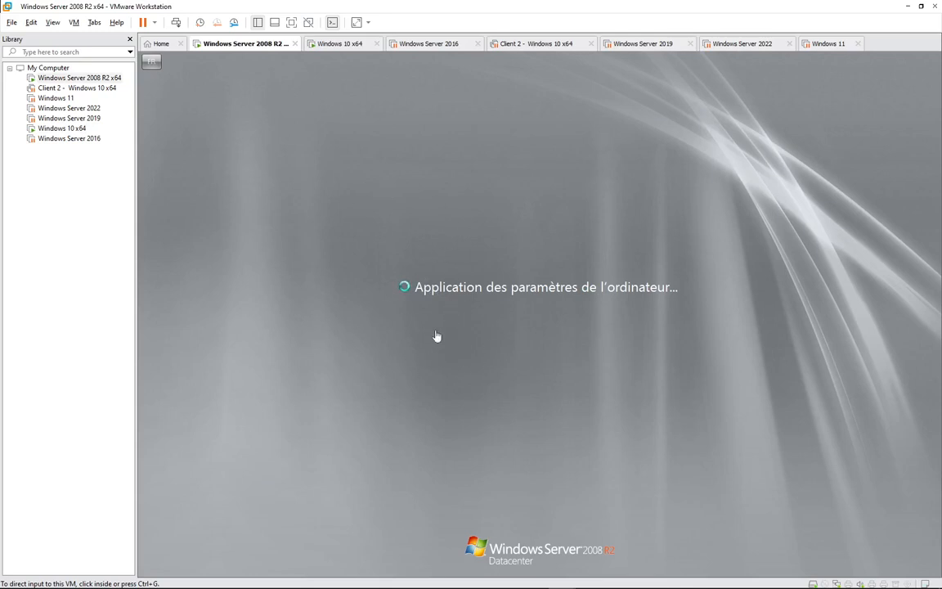
click(337, 43)
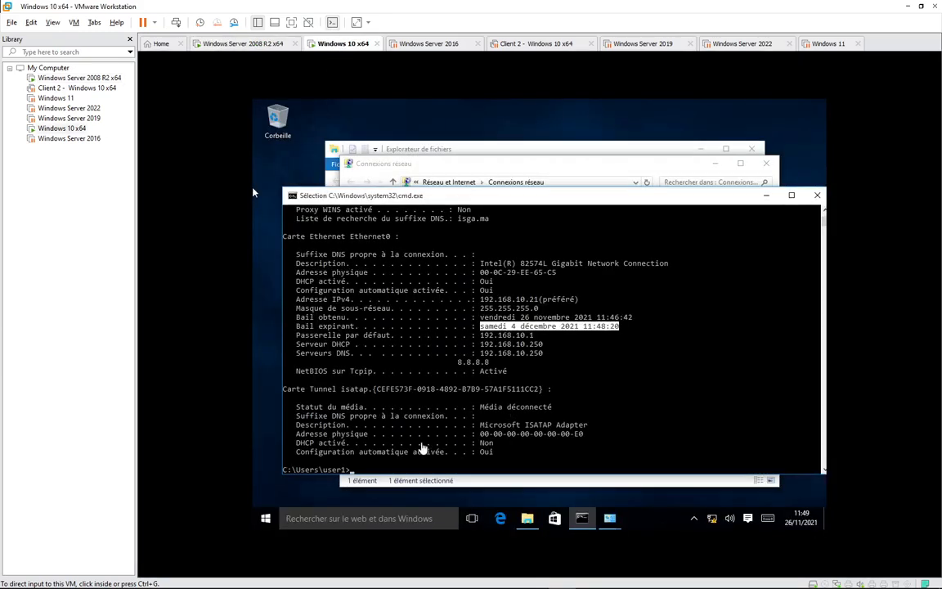
click(254, 192)
click(219, 43)
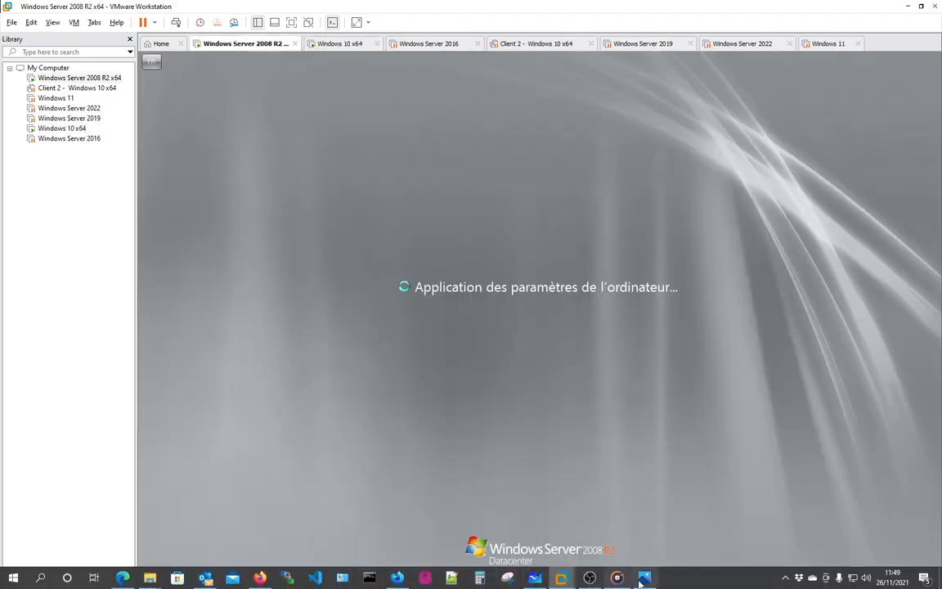
Highlight step 5, on reserving a client IP address, in the TP13 DHCP lab sheet, then return to VMware.
click(123, 577)
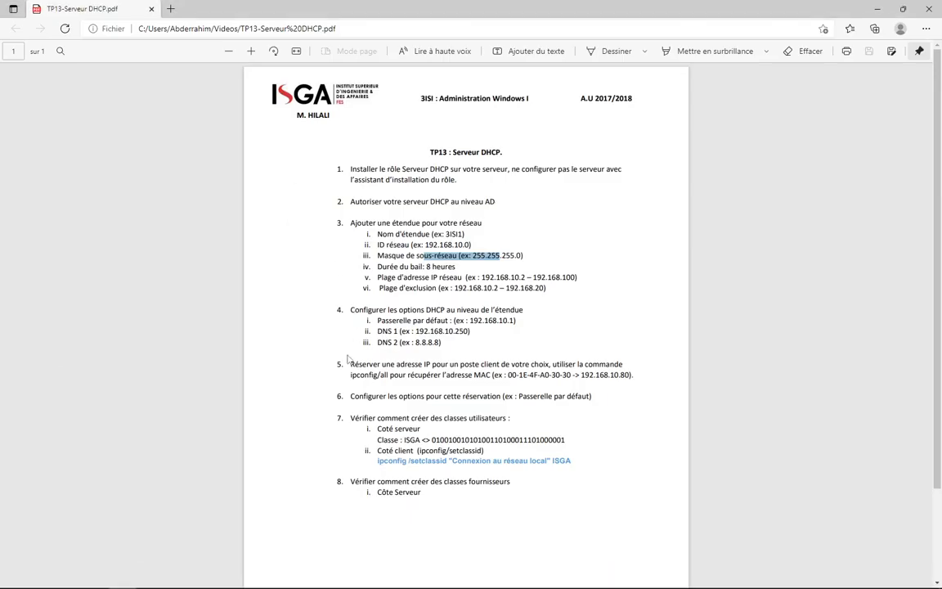
drag(352, 365, 640, 375)
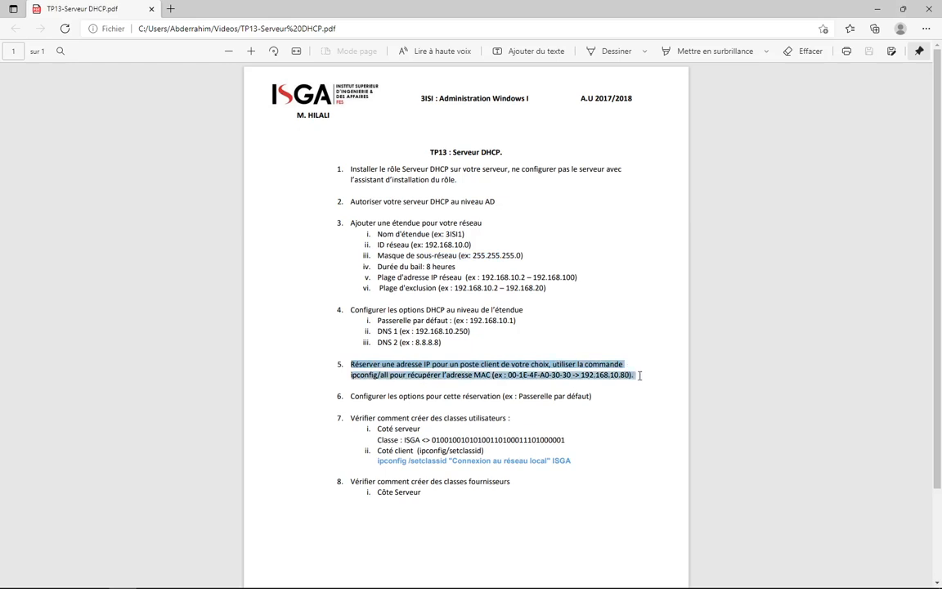
mouse_move(369, 586)
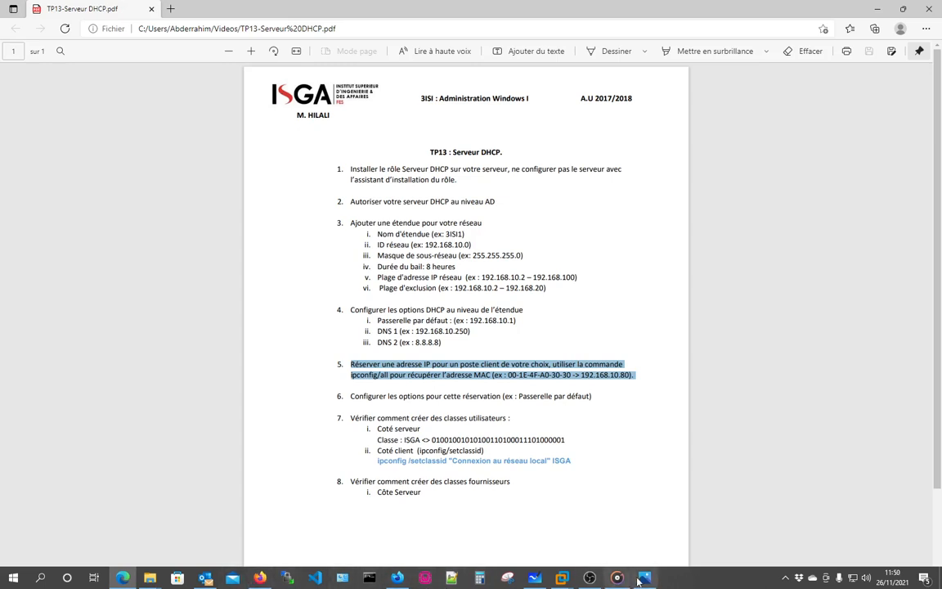
mouse_move(561, 580)
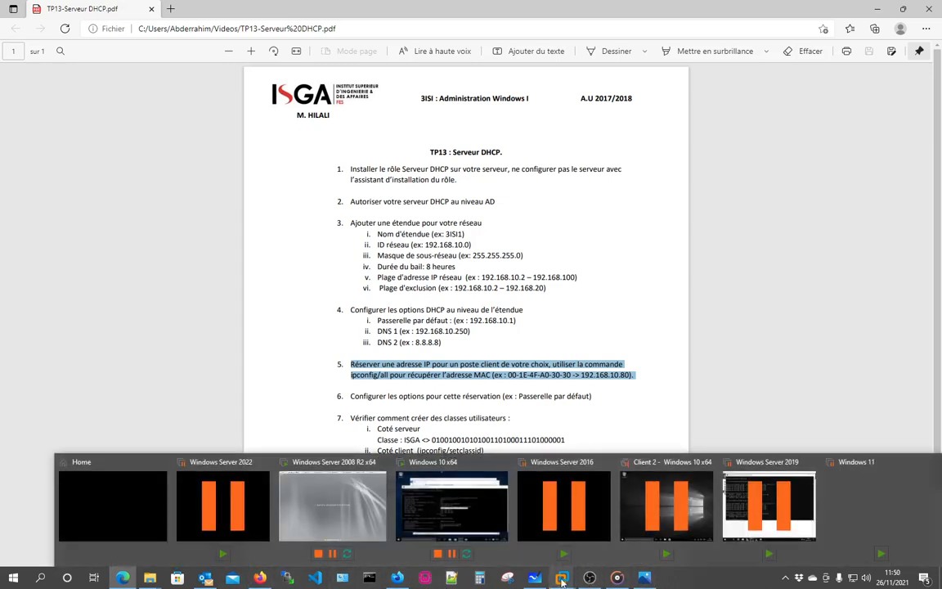
click(393, 516)
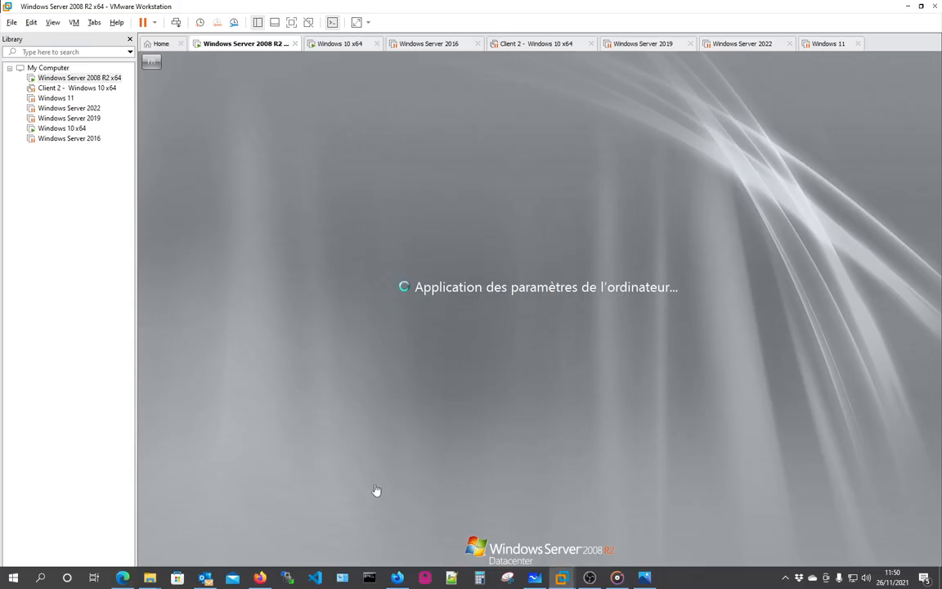
Select the Windows 10 client's MAC address 00-0C-29-EE-65-C5 in its ipconfig output.
click(327, 43)
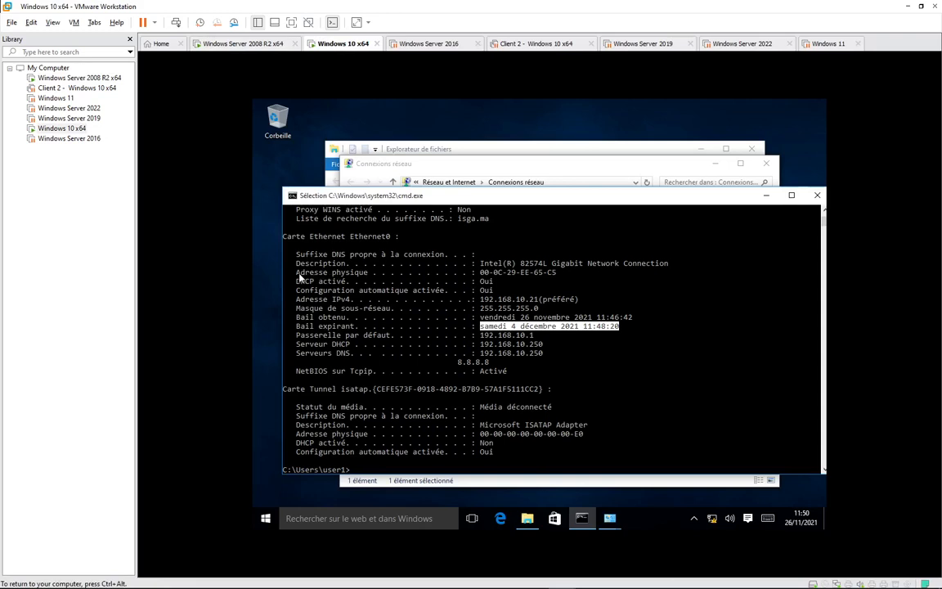
drag(295, 272, 559, 278)
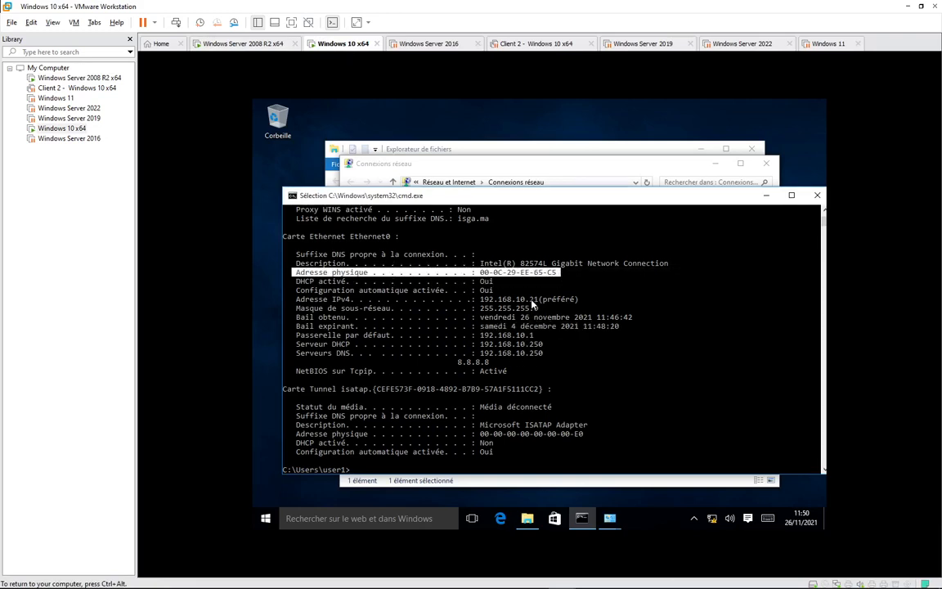
drag(531, 300, 540, 303)
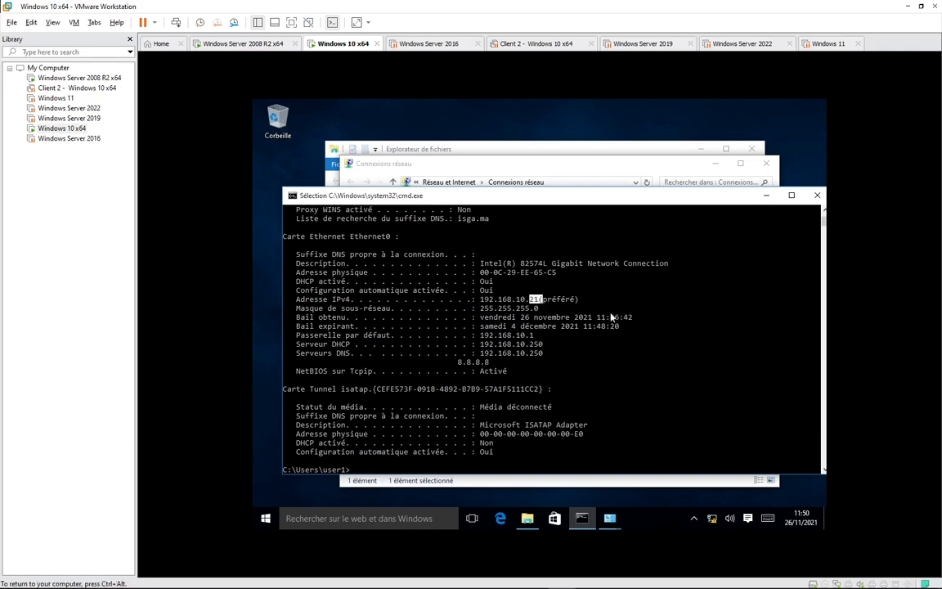
drag(481, 273, 551, 276)
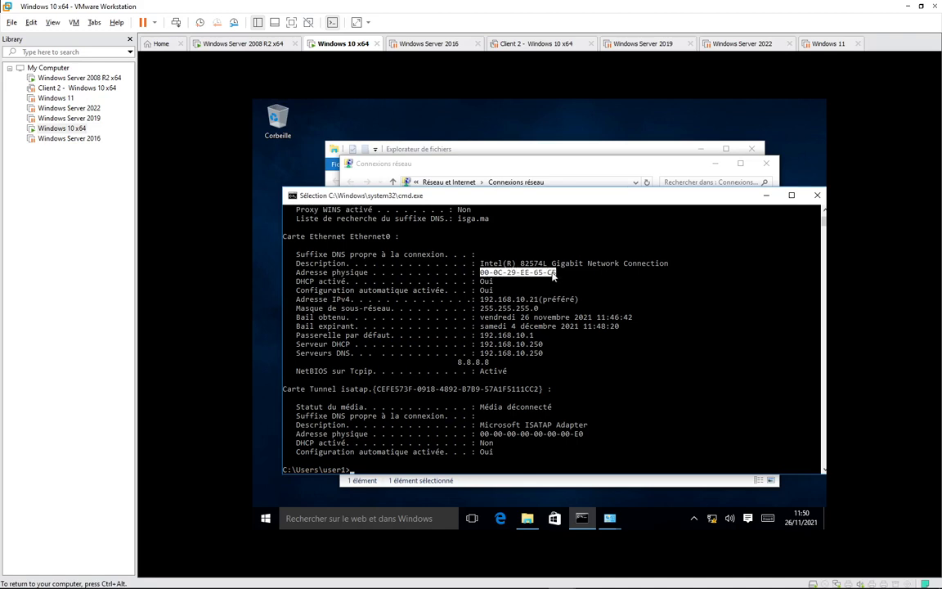
click(260, 49)
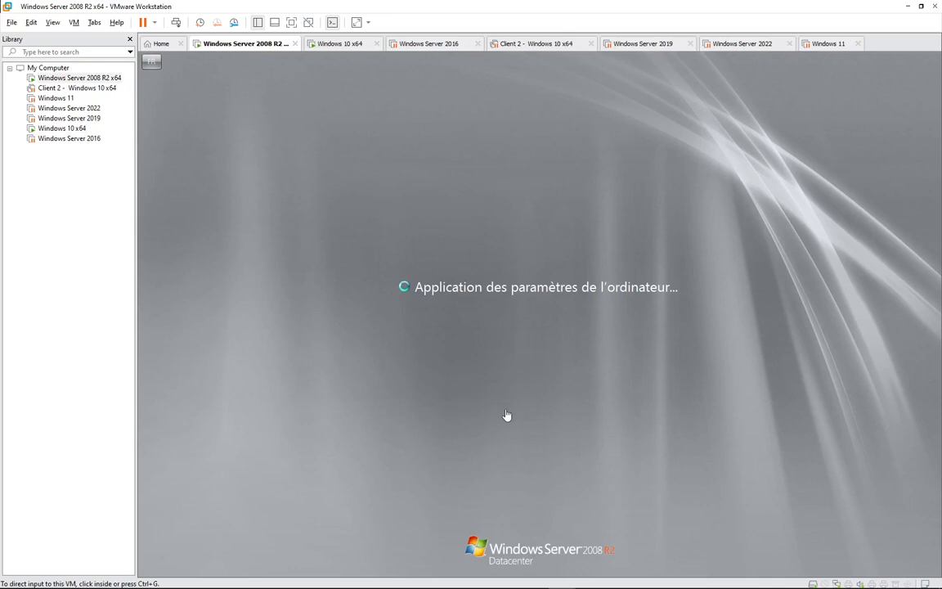
click(342, 44)
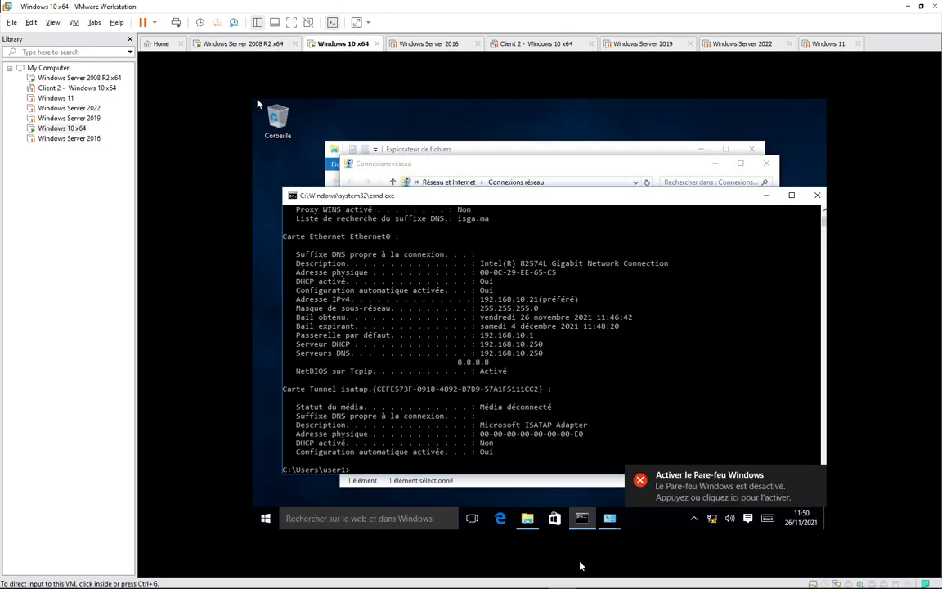
mouse_move(611, 518)
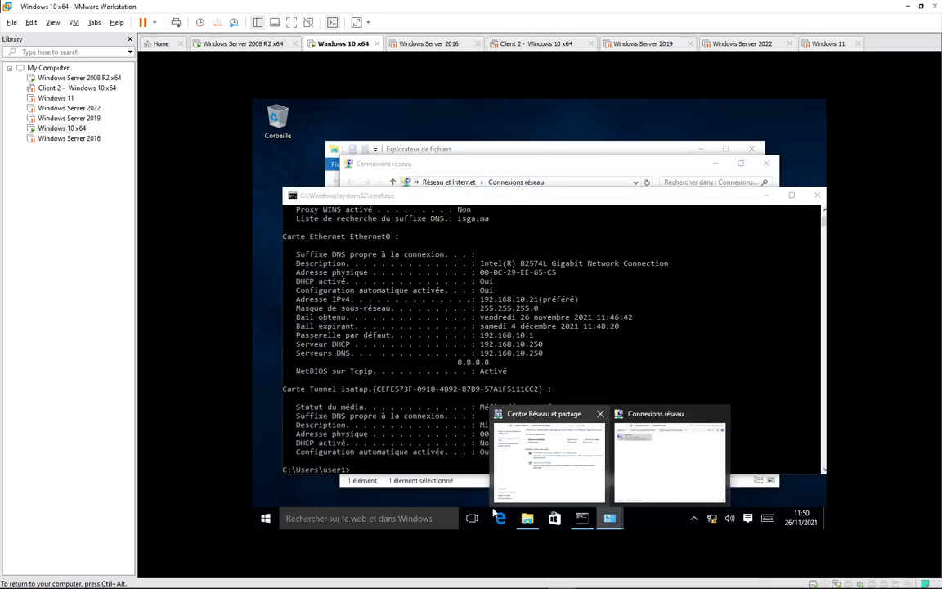
Open the client's notification center and respond to the Security and Maintenance alert.
click(693, 519)
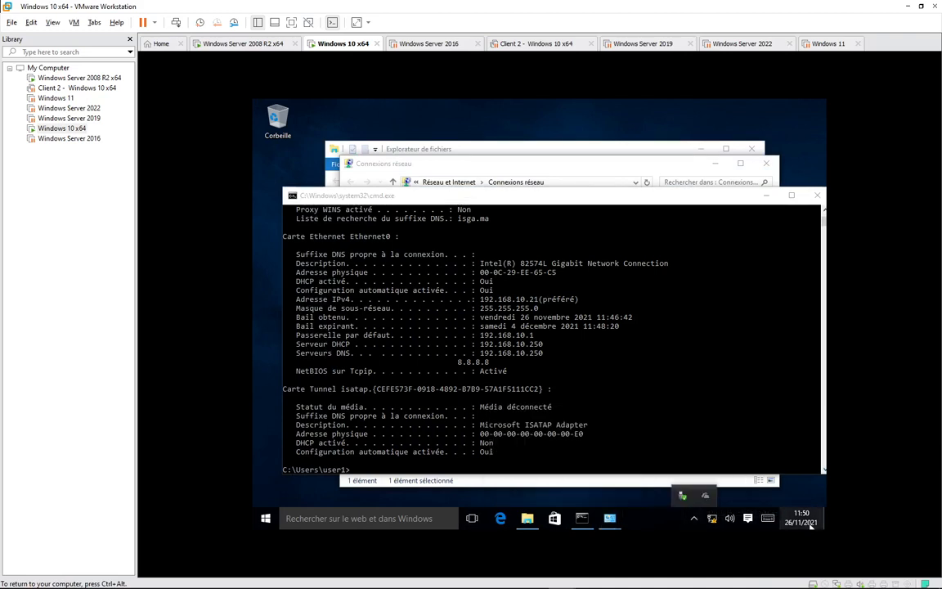
click(810, 523)
click(747, 519)
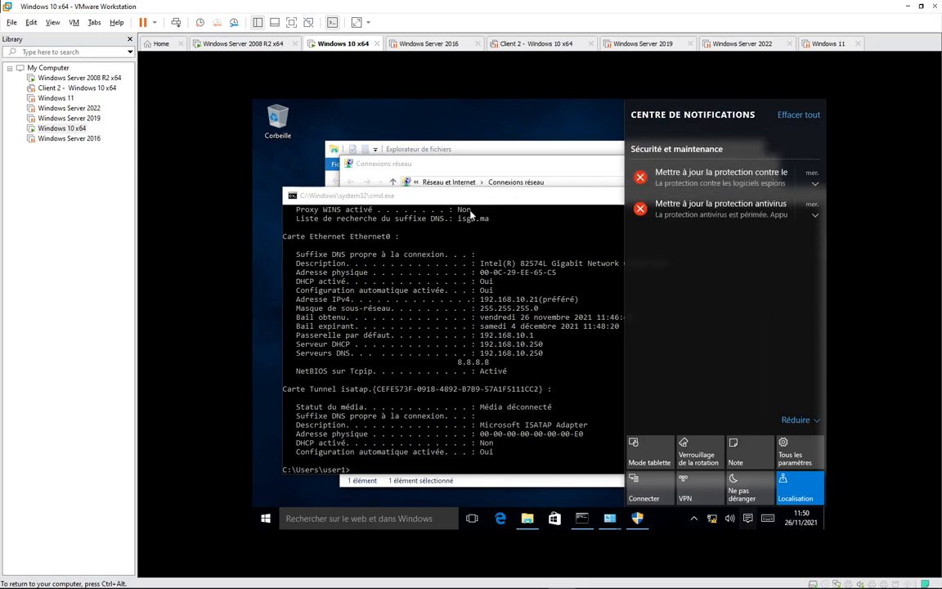
click(639, 521)
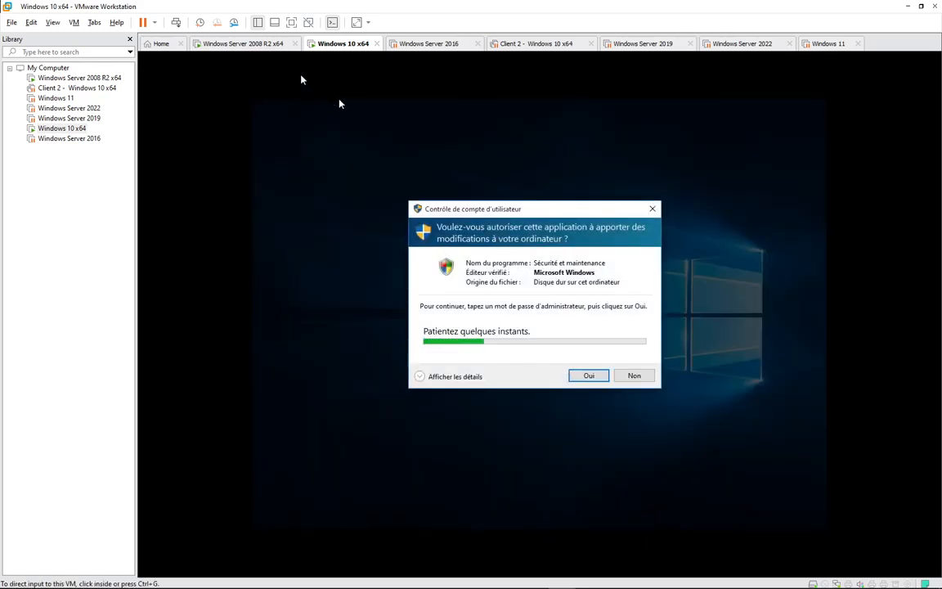
click(245, 43)
click(327, 43)
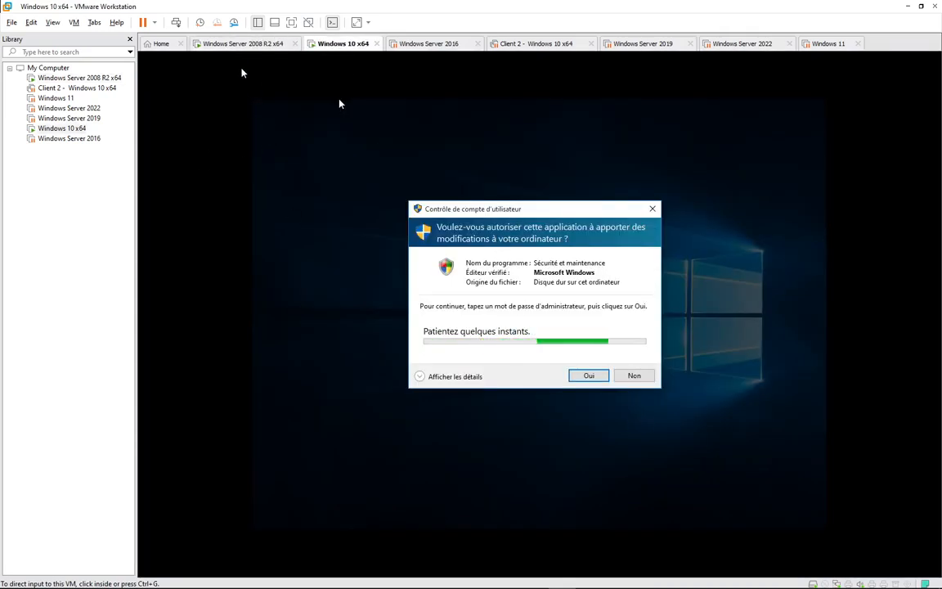
click(242, 43)
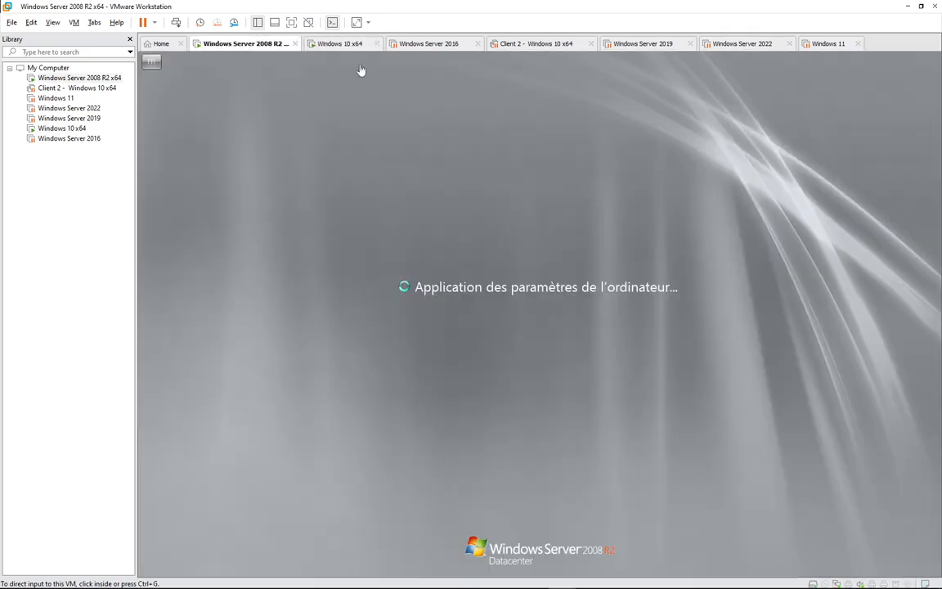
click(334, 46)
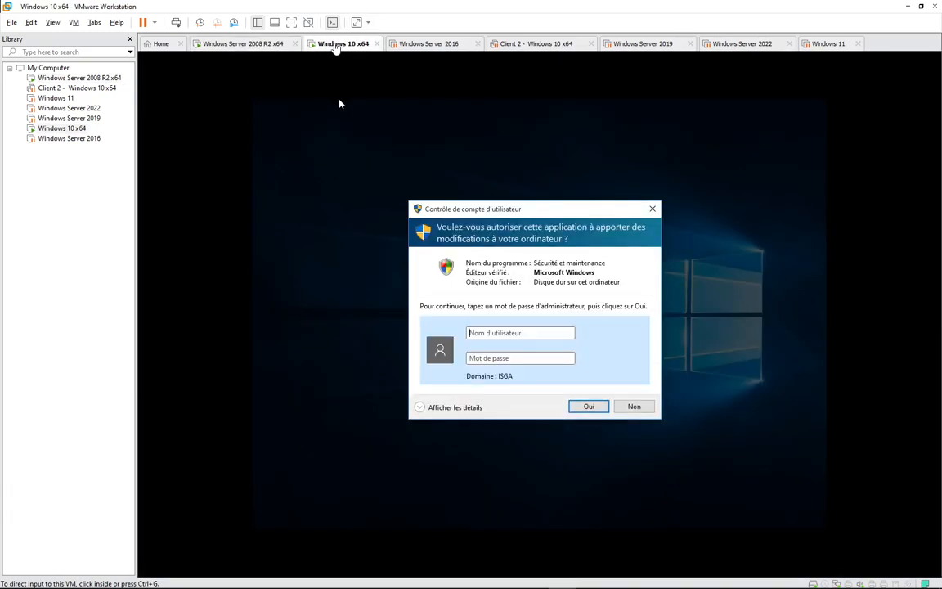
Approve the elevation prompt with the local .\ administrator account and its password.
click(492, 332)
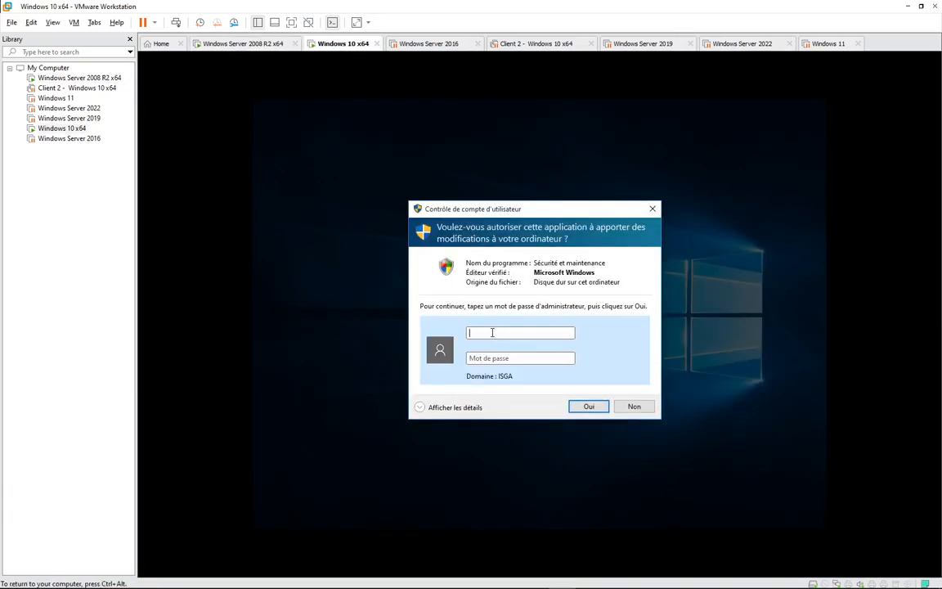
text(.\admin)
key(Tab)
text(••••••••••)
key(Return)
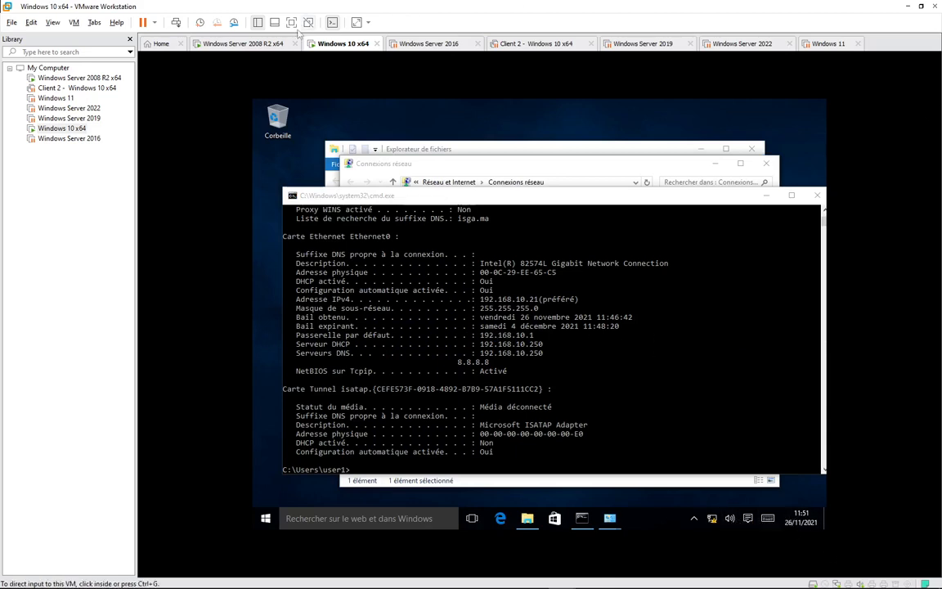
click(258, 45)
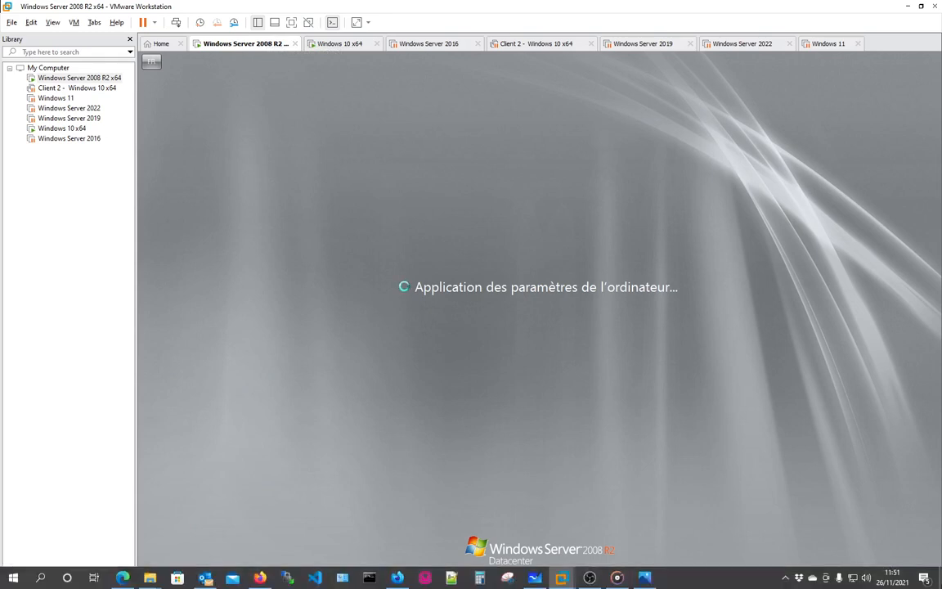
Sign in to the Server 2008 R2 machine as Administrateur via Ctrl+Alt+Del and the password.
click(786, 578)
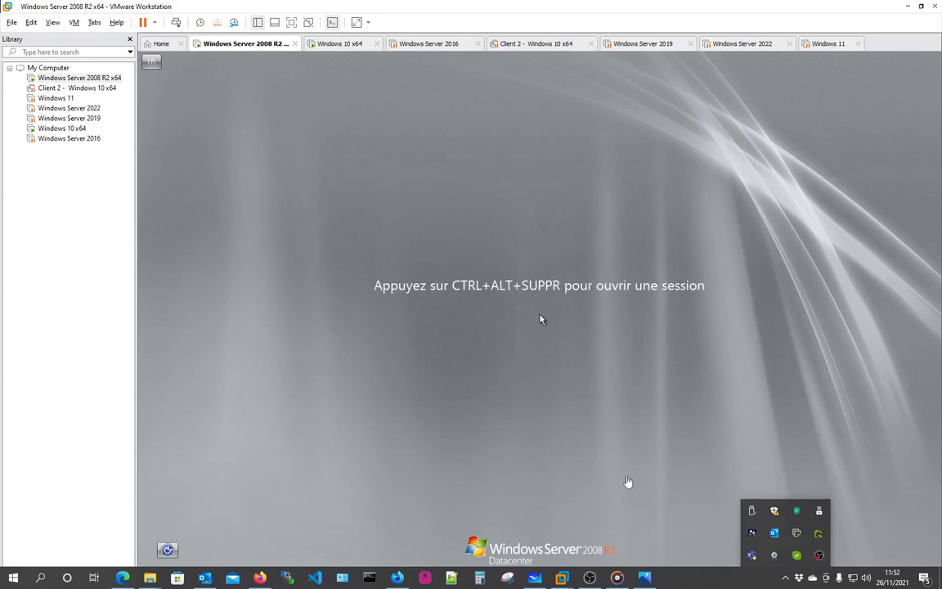
click(445, 314)
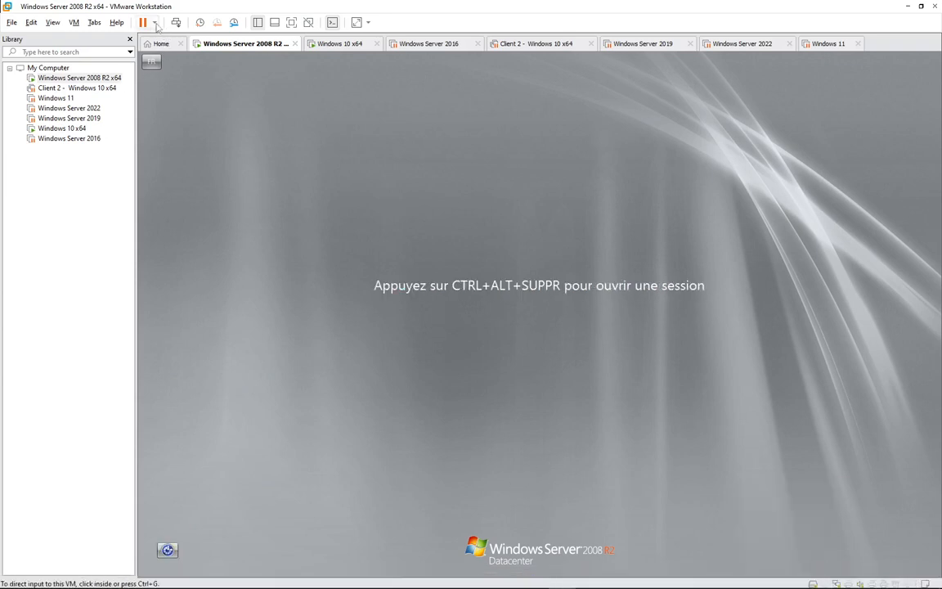
click(171, 23)
text(P)
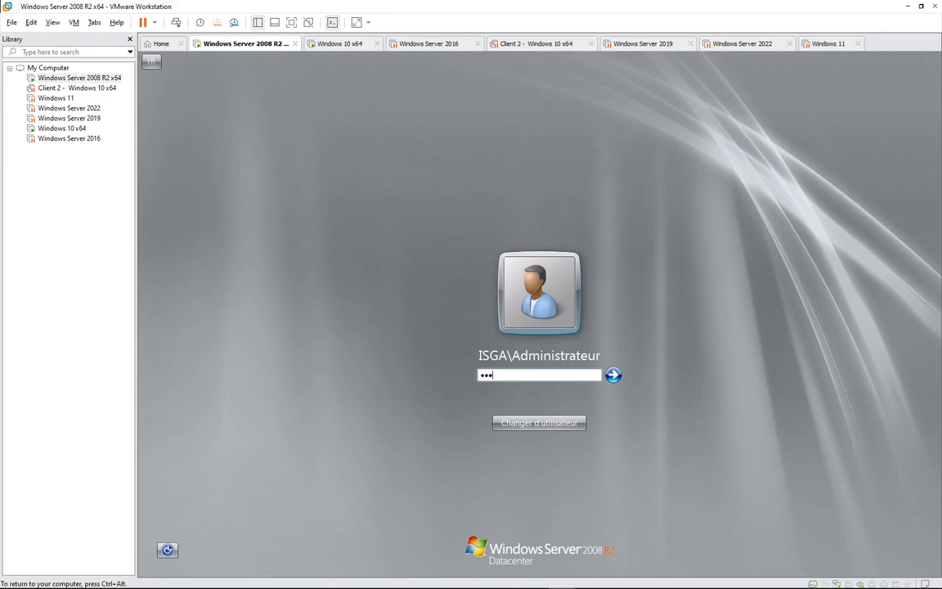
key(Return)
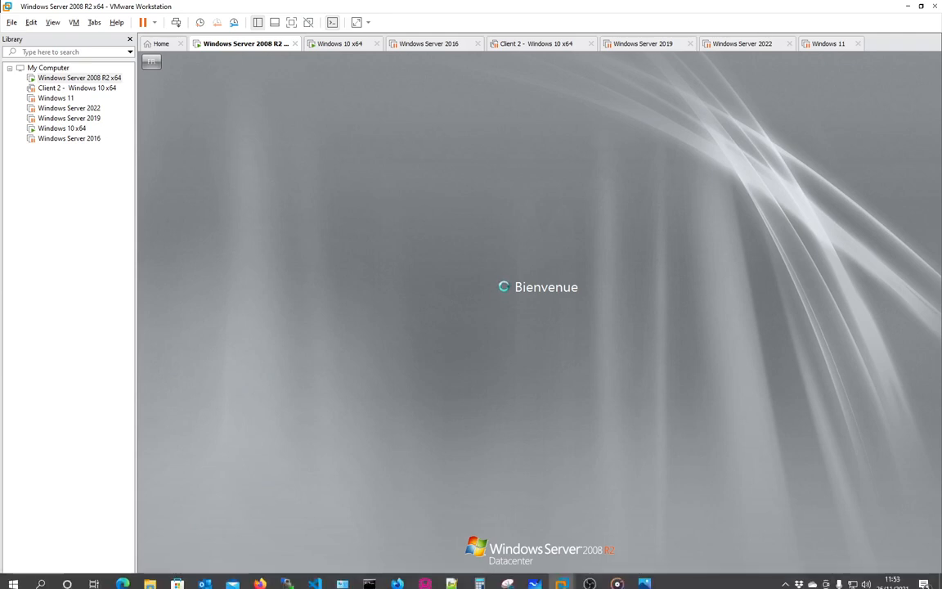
click(783, 578)
click(783, 578)
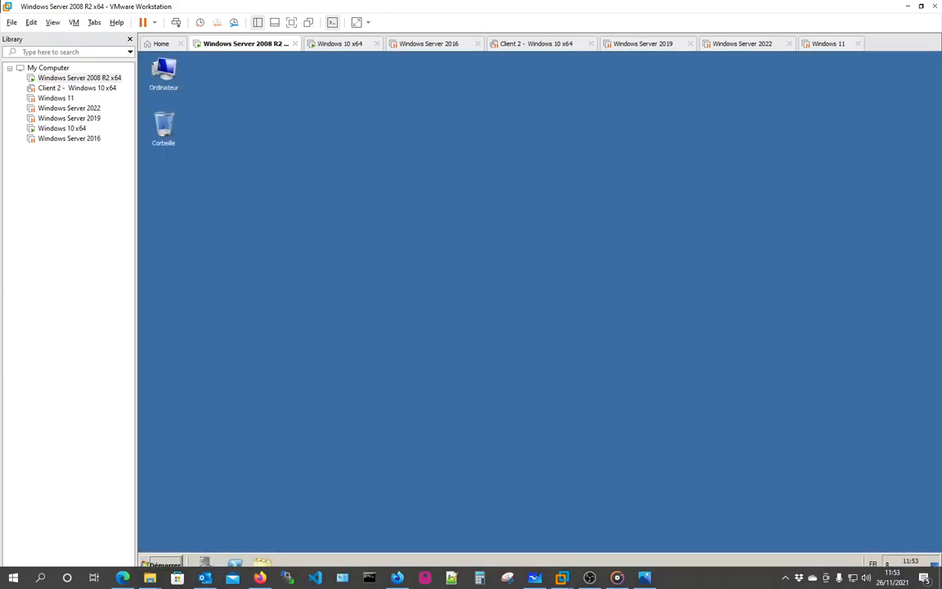
Dismiss the unexpected-shutdown prompt and minimize the Initial Configuration Tasks window on the server.
click(785, 578)
click(542, 398)
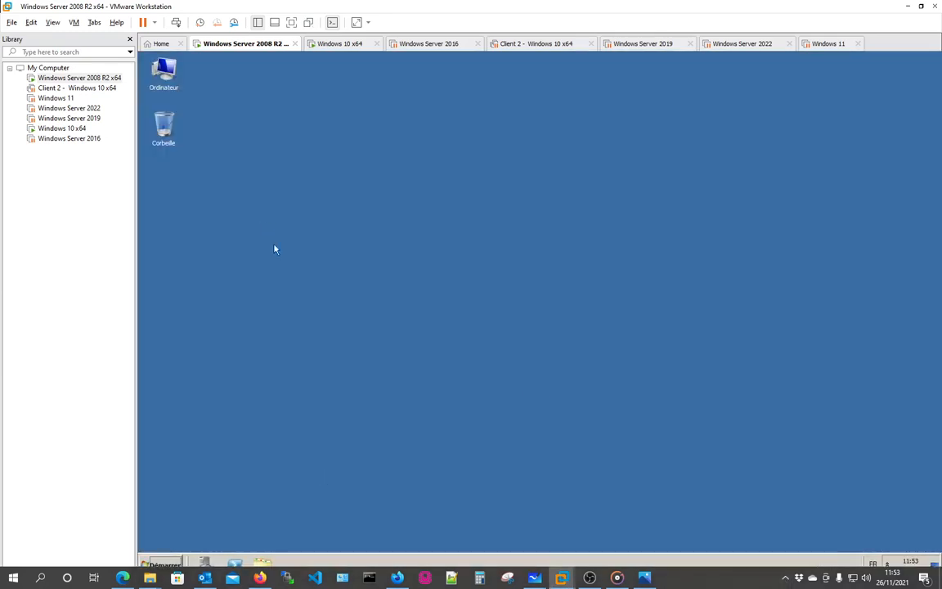
click(161, 565)
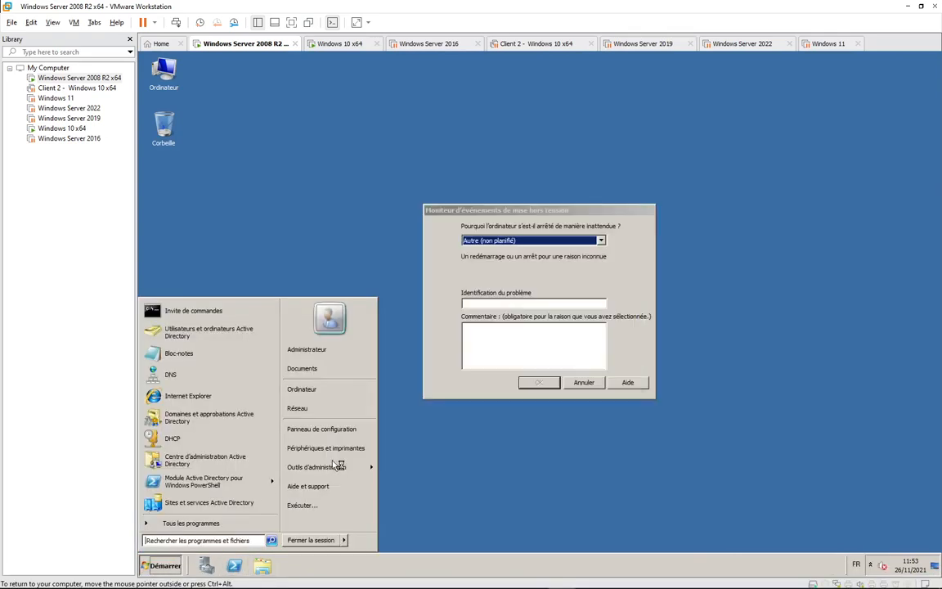
click(584, 382)
mouse_move(150, 579)
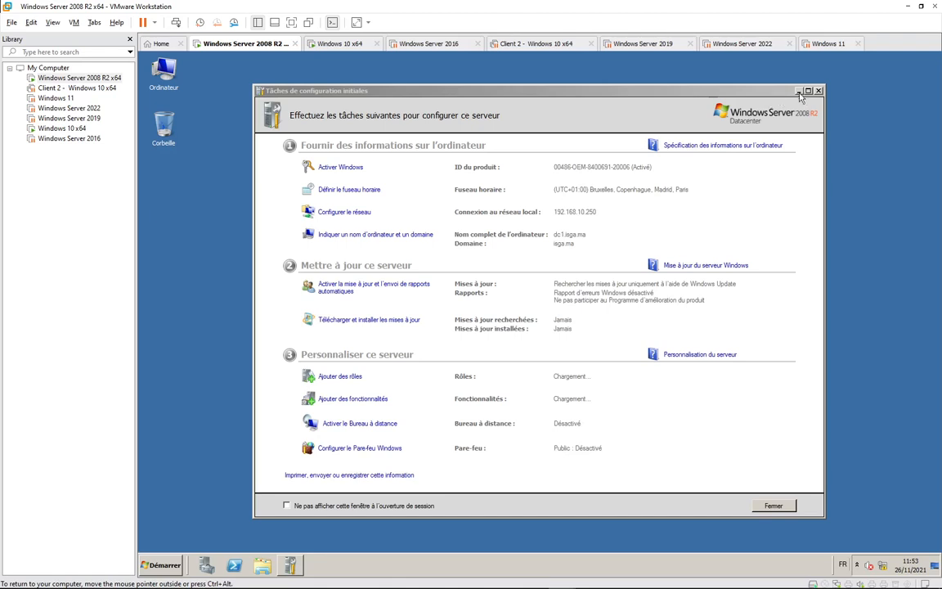
click(800, 92)
Launch the DHCP console and expand dc1.isga.ma > IPv4 > scope 192.168.10.0 to its address pool.
click(161, 565)
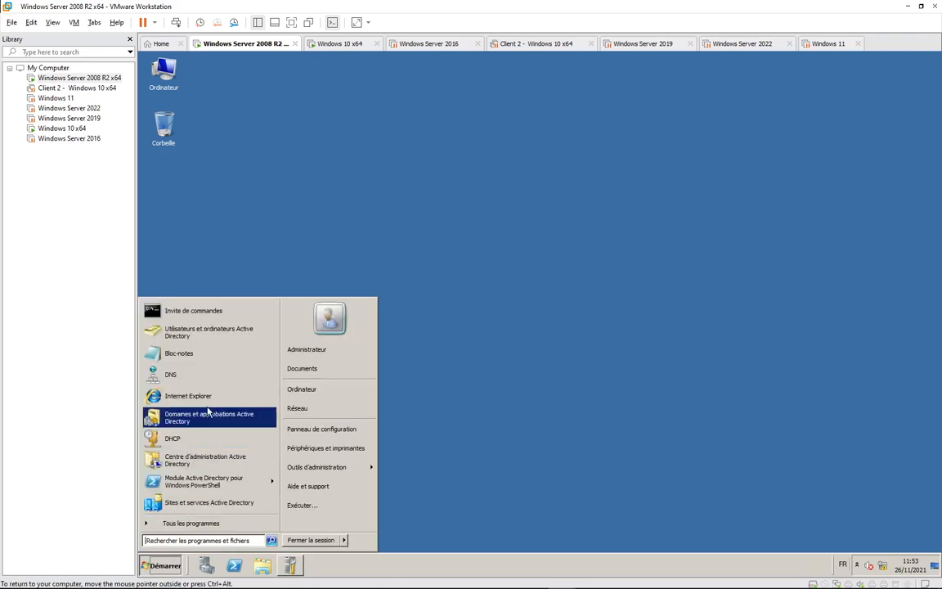
click(187, 440)
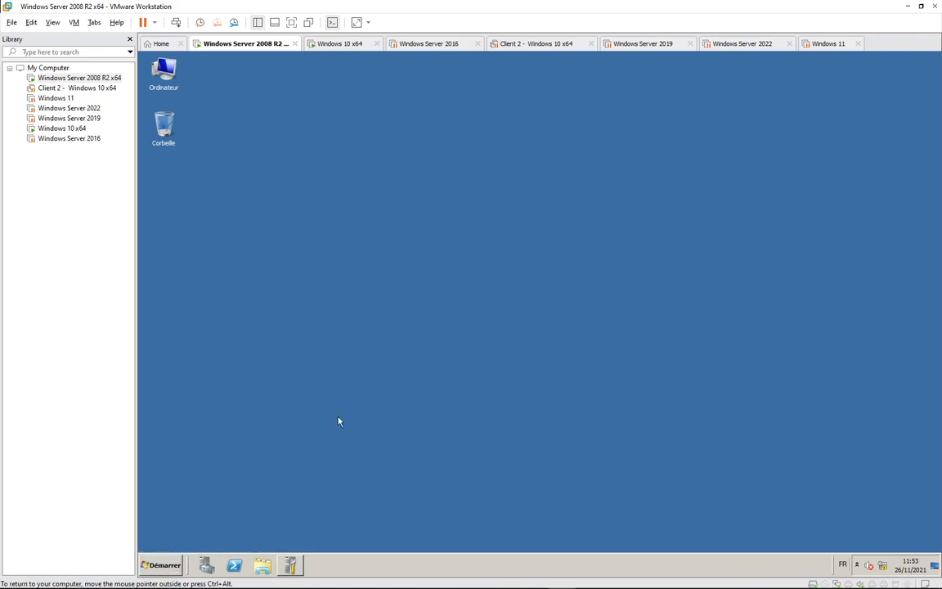
double_click(200, 147)
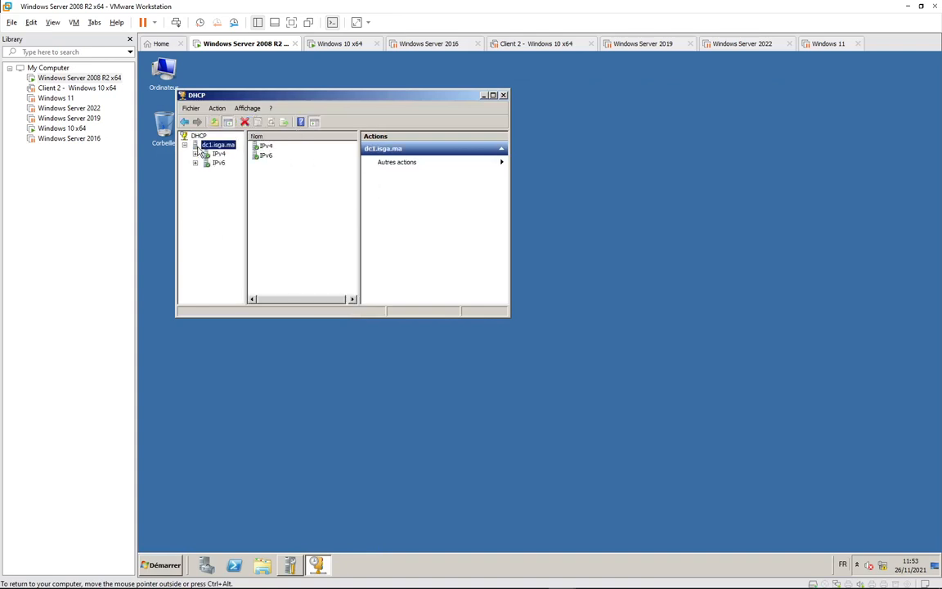
double_click(218, 154)
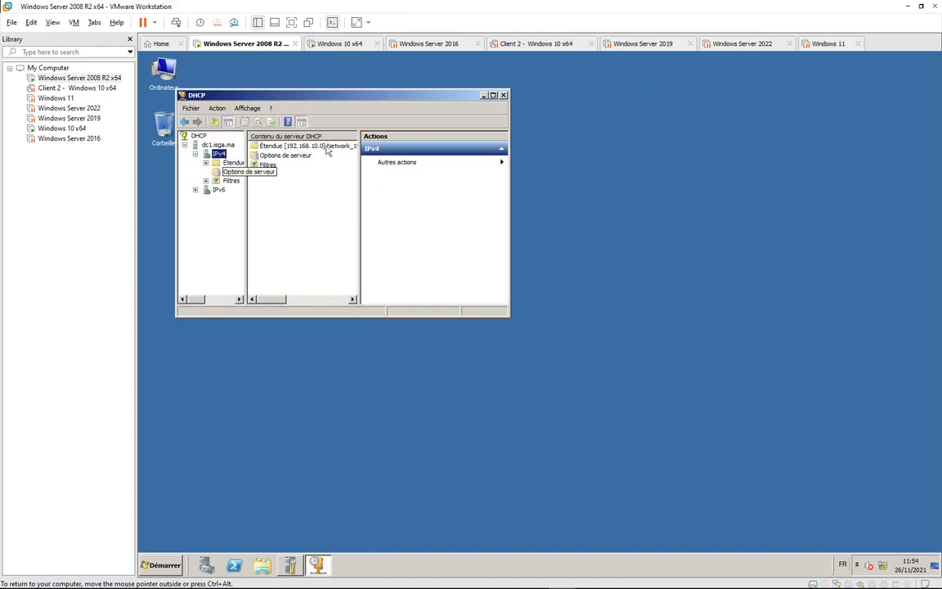
drag(406, 96, 473, 117)
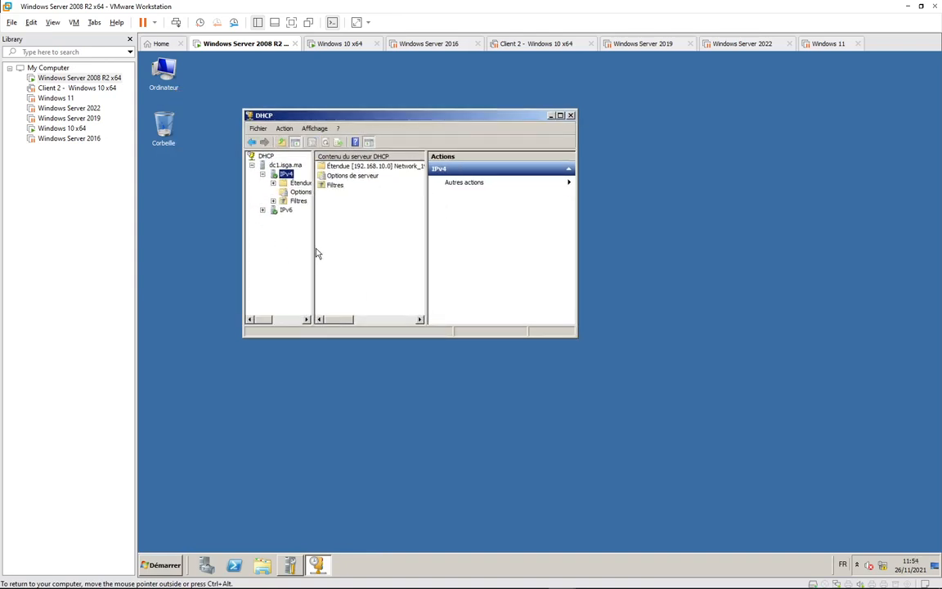
drag(318, 254, 420, 267)
double_click(280, 184)
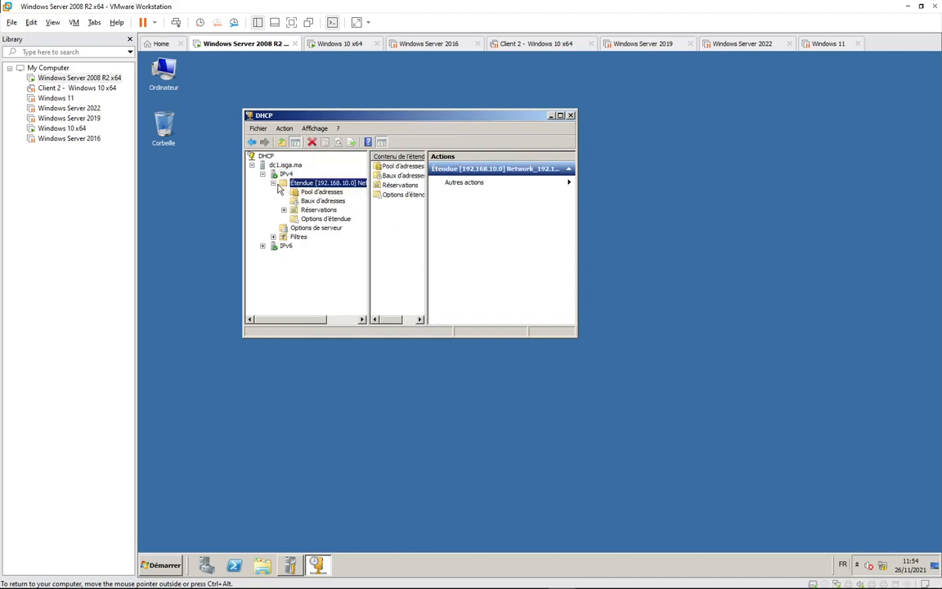
click(322, 191)
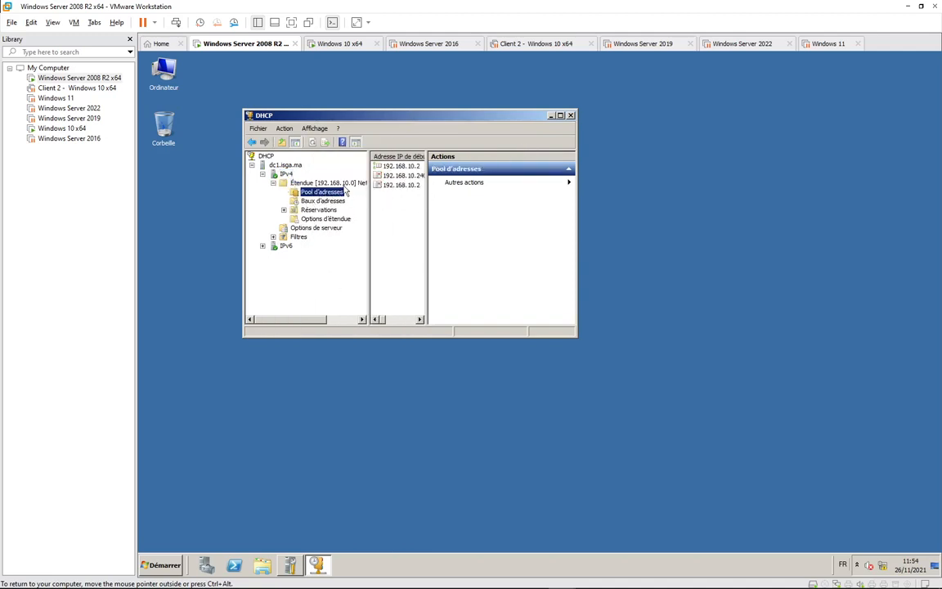
Maximize the DHCP console and browse the scope's pool, reservations and leases, showing 192.168.10.21.
click(323, 201)
click(560, 115)
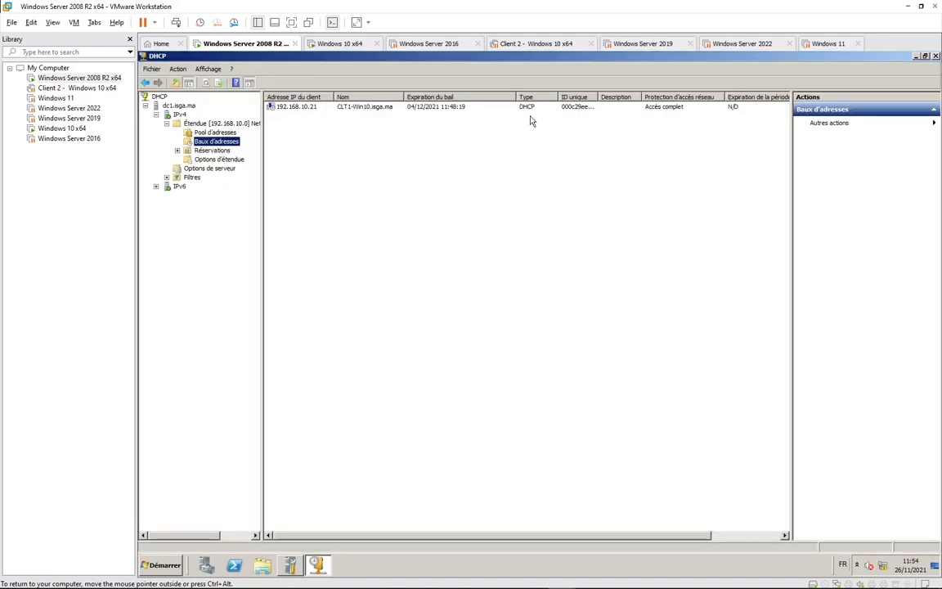
click(215, 151)
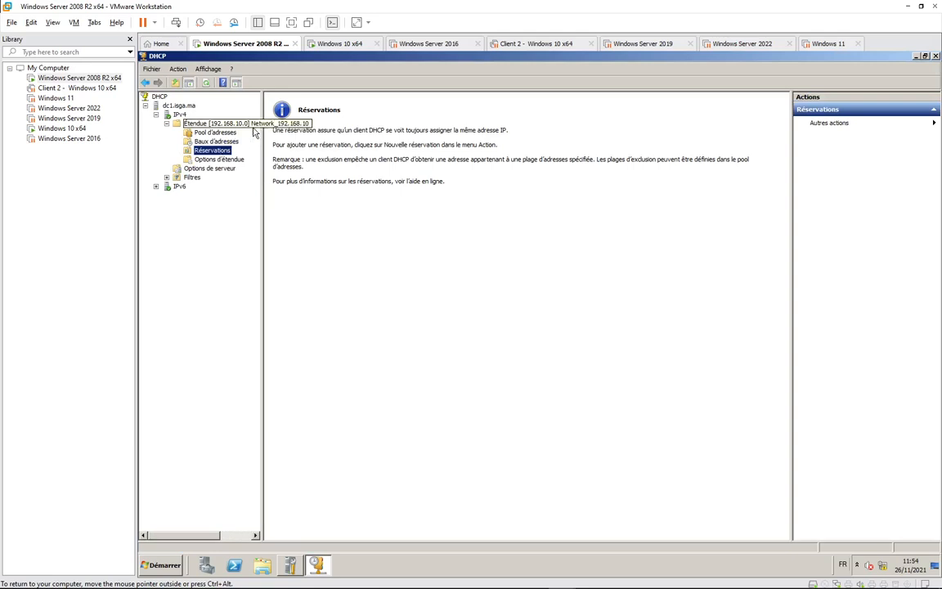
click(212, 142)
click(211, 132)
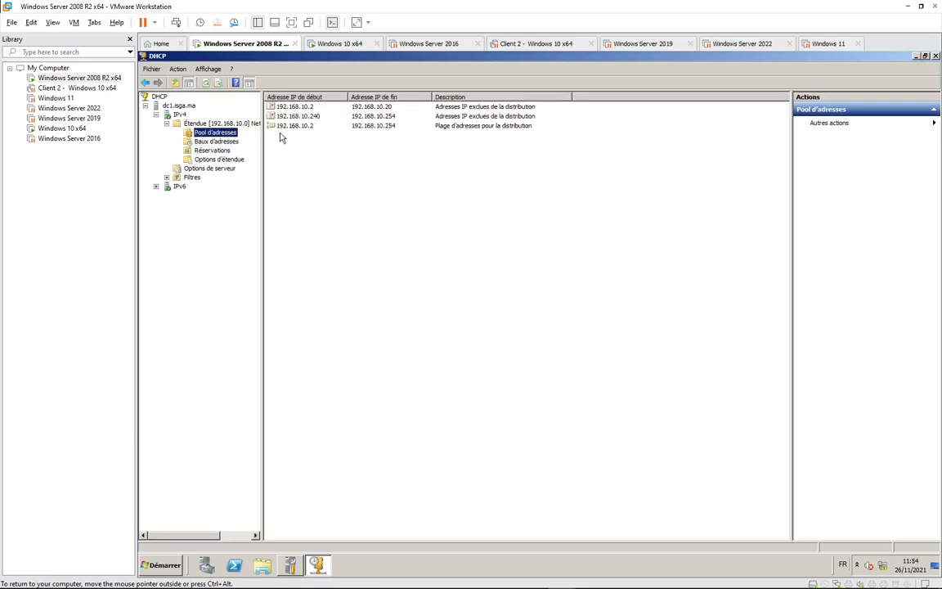
click(236, 140)
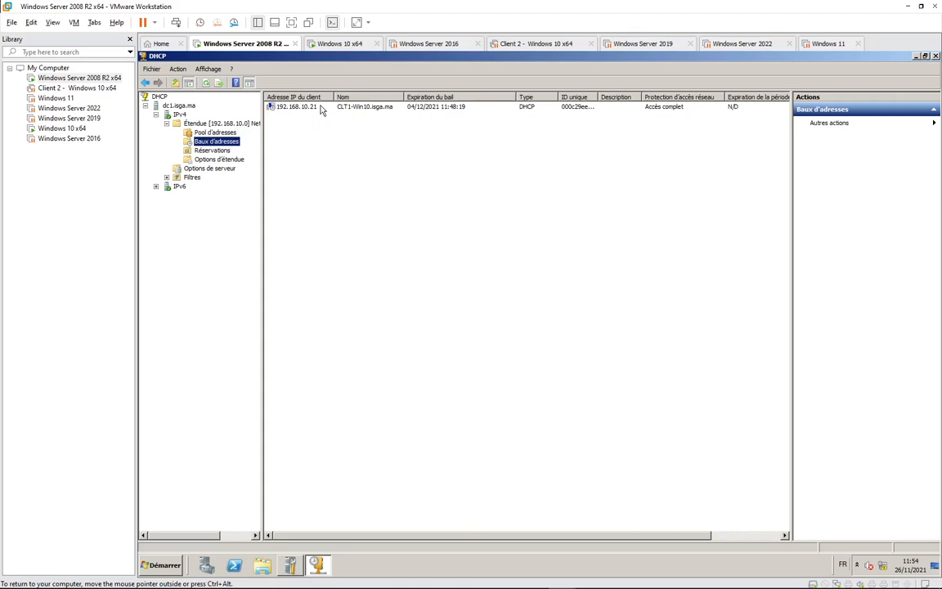
Start a new reservation named PC Admin with IP address 192.168.10.100.
click(212, 150)
right_click(216, 152)
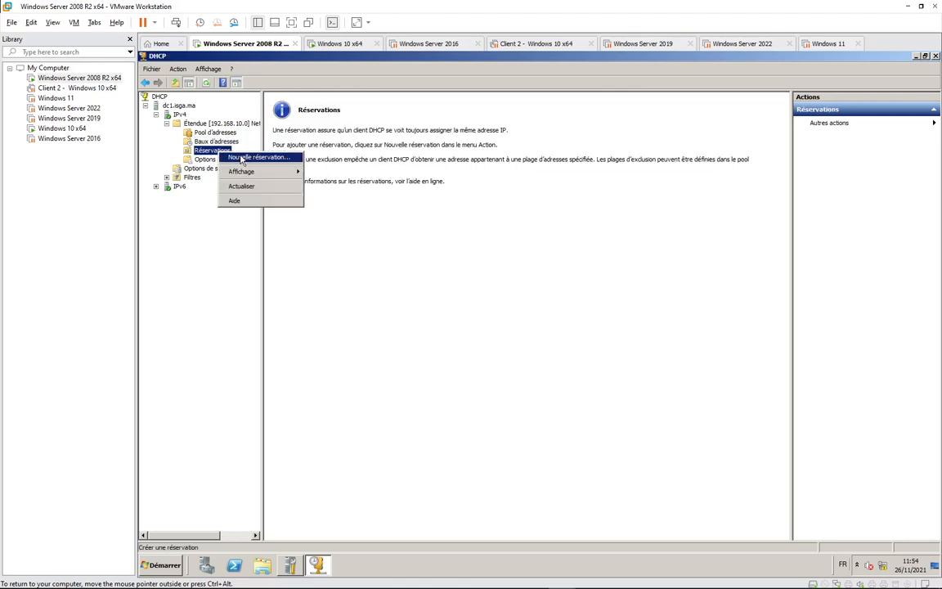
click(245, 157)
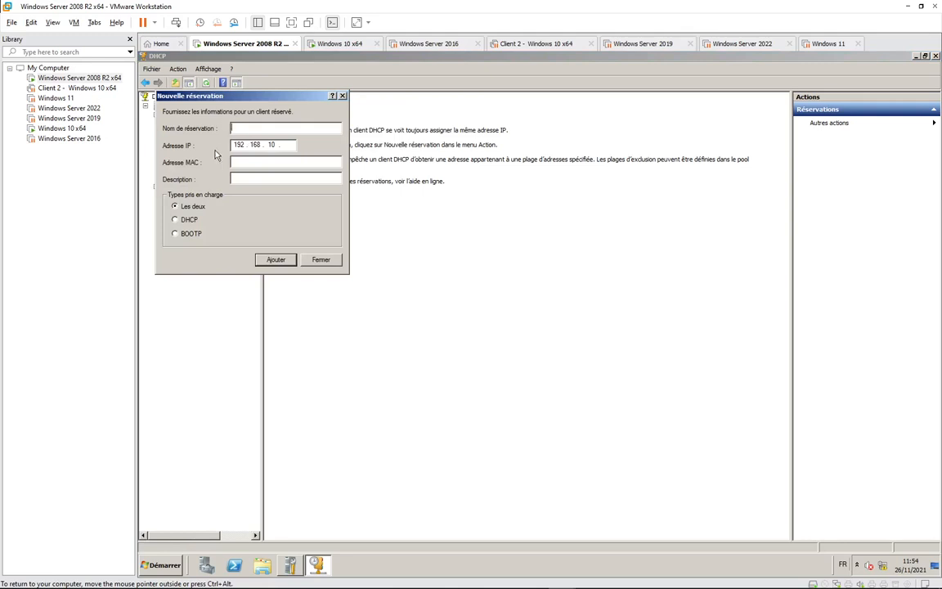
text(CLientspécial)
click(247, 128)
text(100)
key(shift+Tab)
text(PC Admin)
Try pasting into the reservation's MAC address field, then look at the Windows 10 client.
click(238, 163)
right_click(250, 164)
click(243, 164)
click(343, 44)
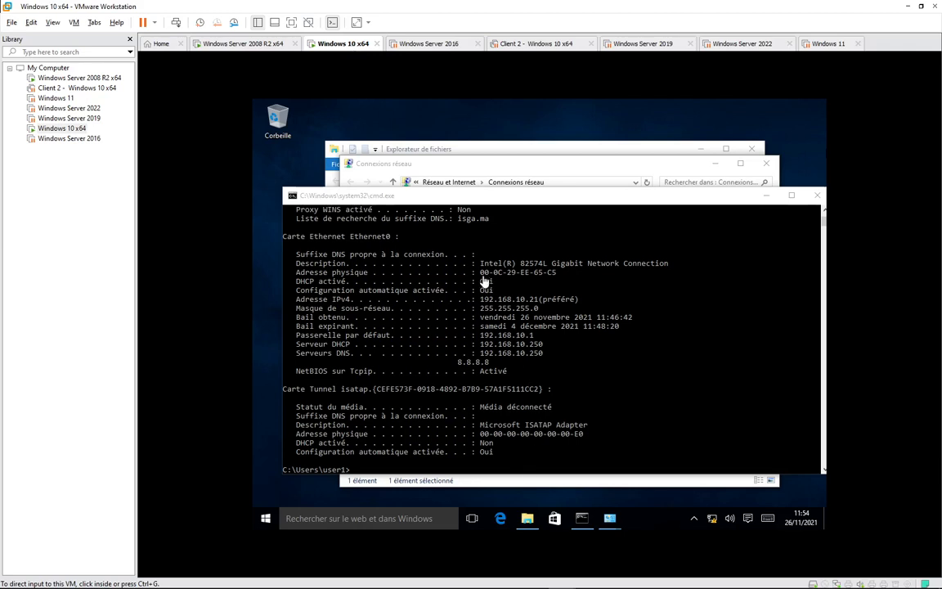
click(237, 44)
Begin typing the reservation's MAC address as 00-0C-29, checking the client's ipconfig for the value.
click(239, 164)
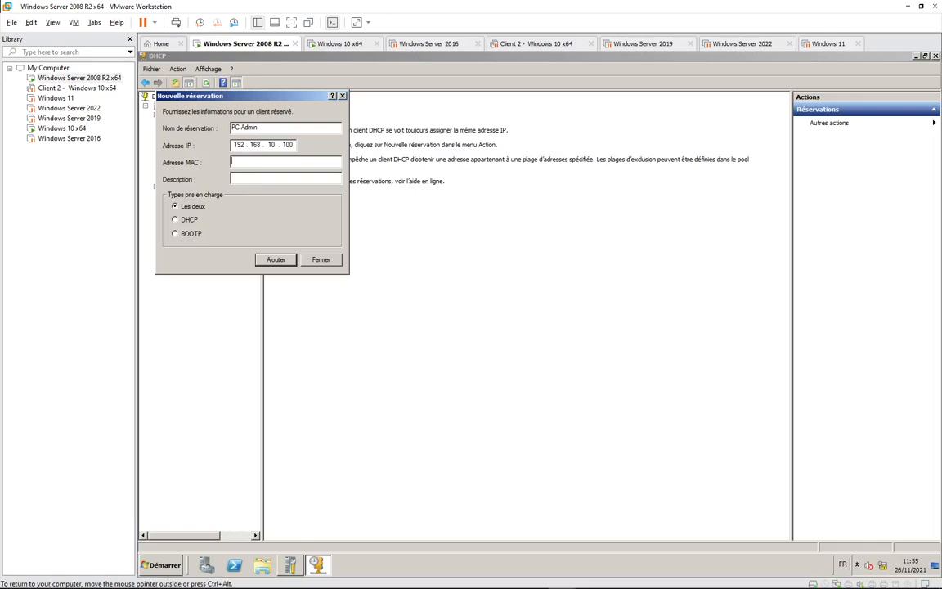
text(00-0C)
click(339, 44)
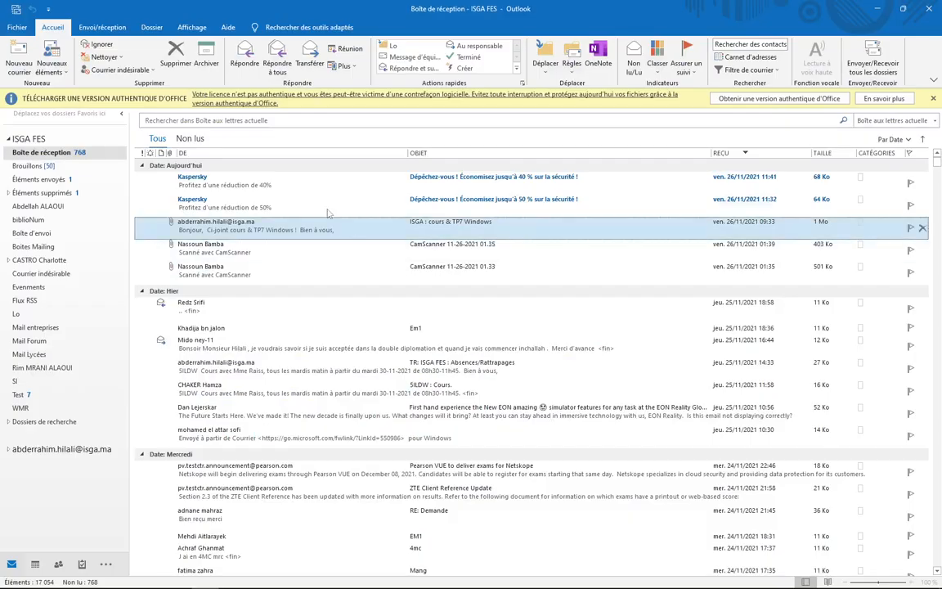
key(alt+Tab)
click(321, 197)
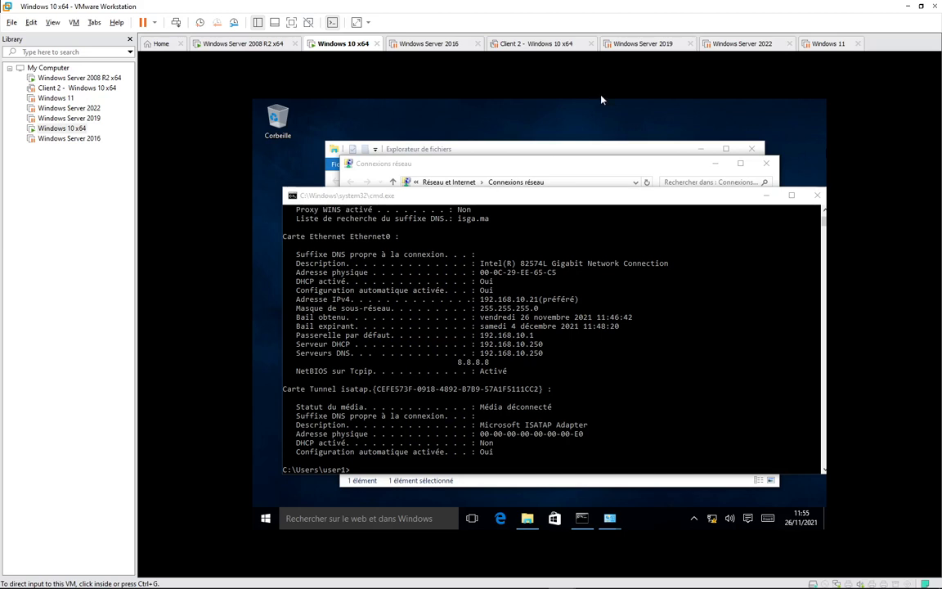
click(222, 44)
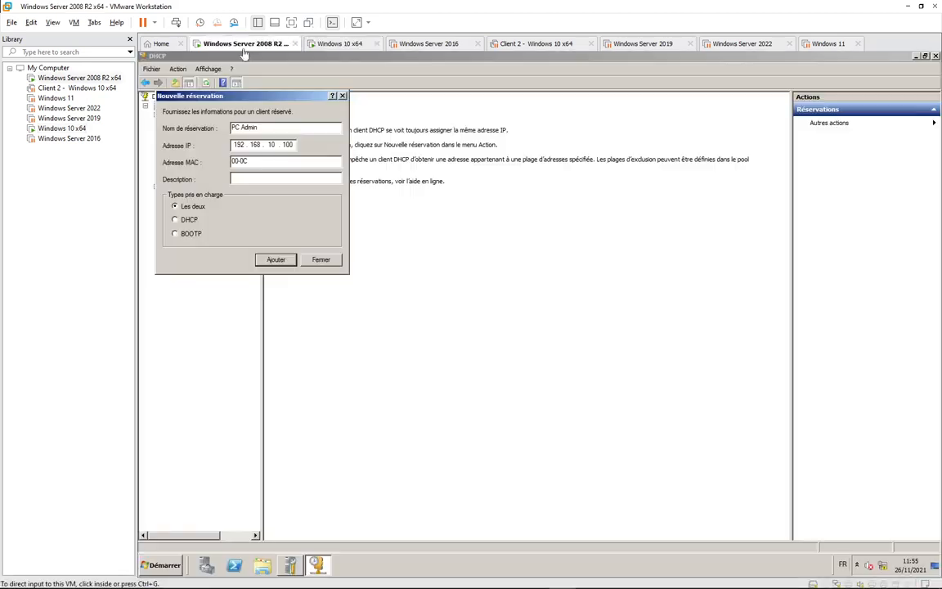
click(257, 163)
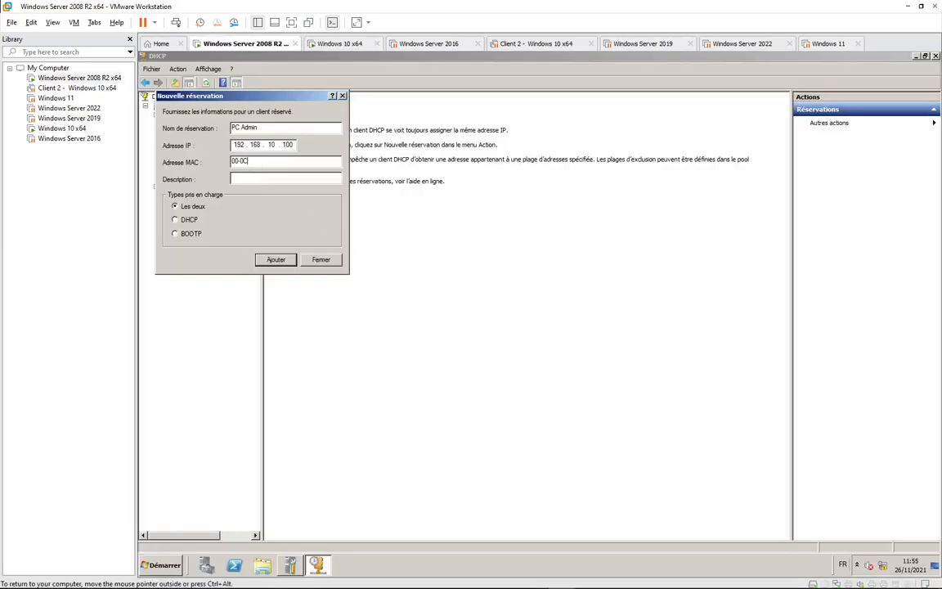
text(00-0C-29)
click(327, 44)
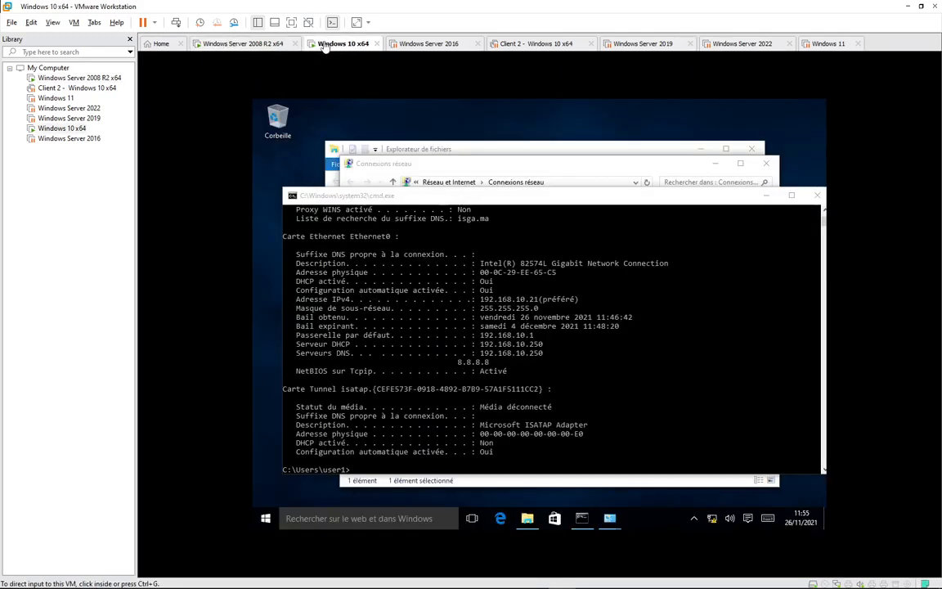
click(234, 44)
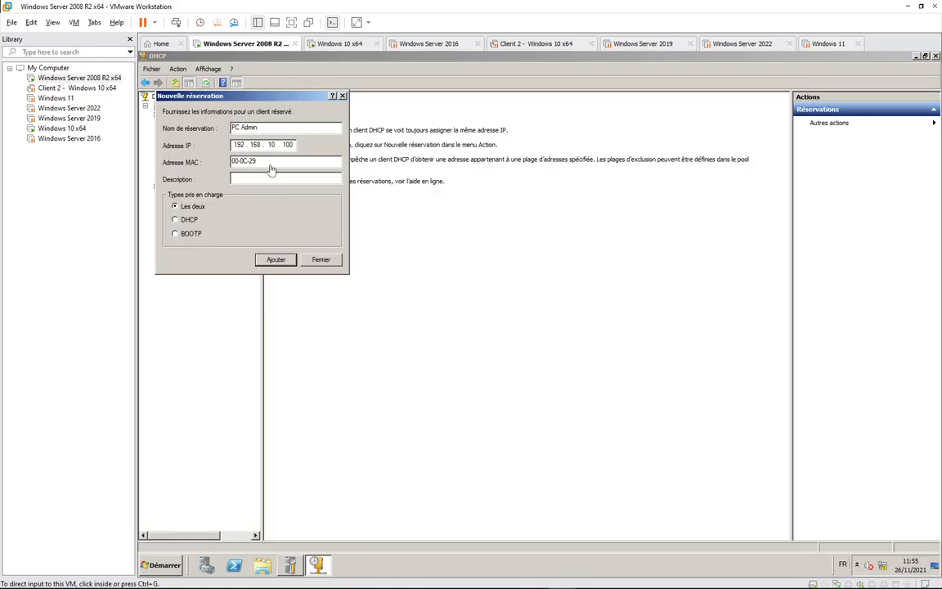
click(272, 168)
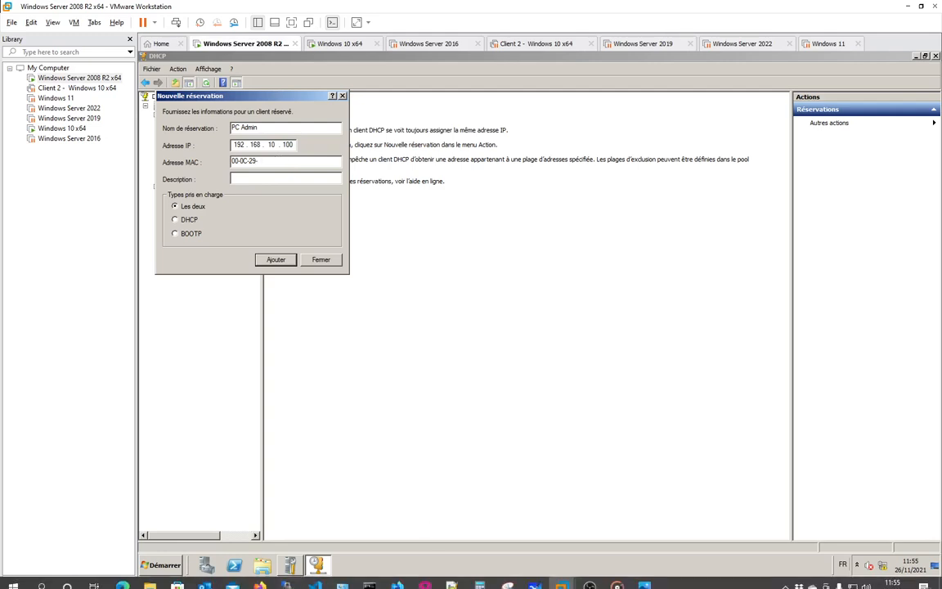
Enter the complete MAC address 00-0C-29-EE-65-C5, rechecking it against the client's ipconfig.
click(785, 578)
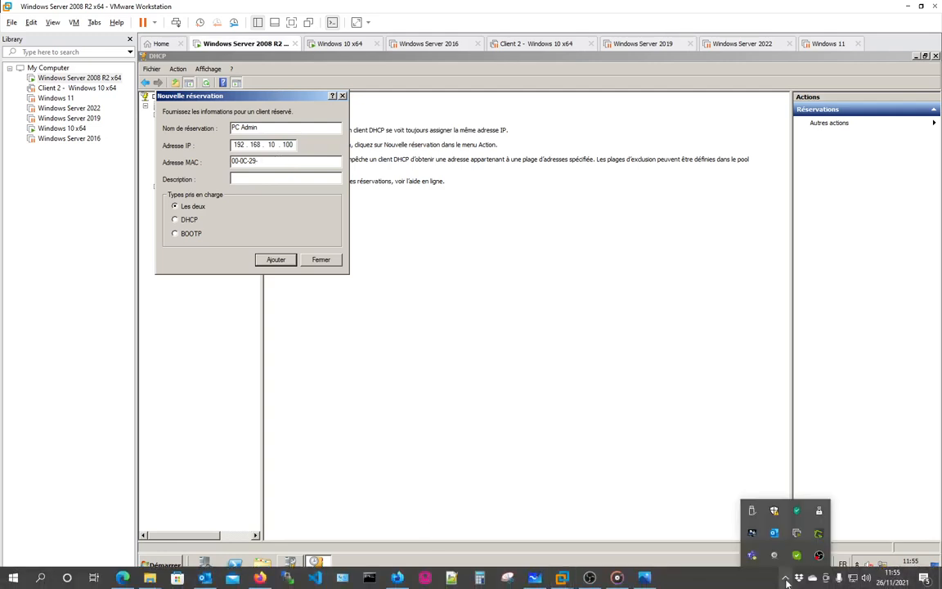
click(258, 150)
text(-)
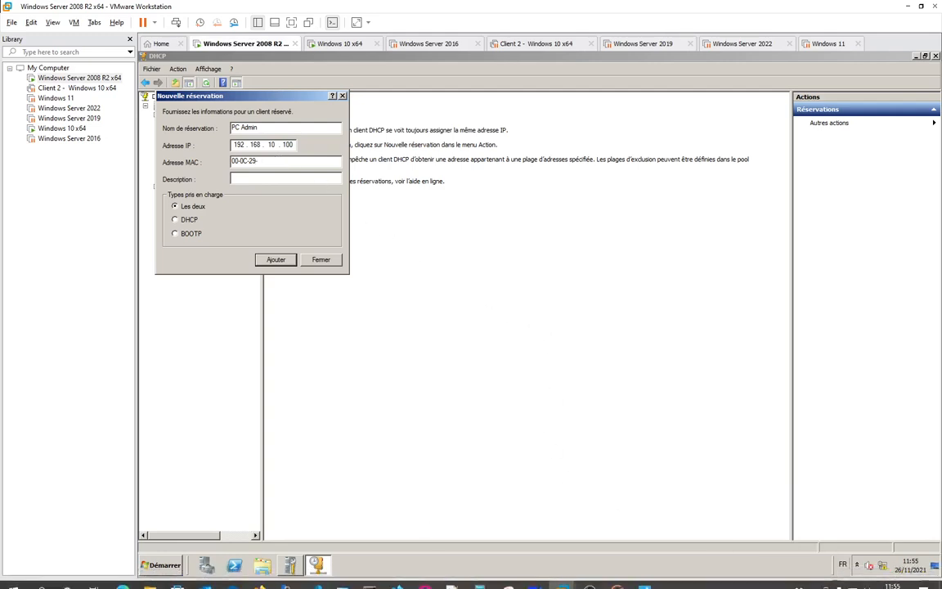
text(EE)
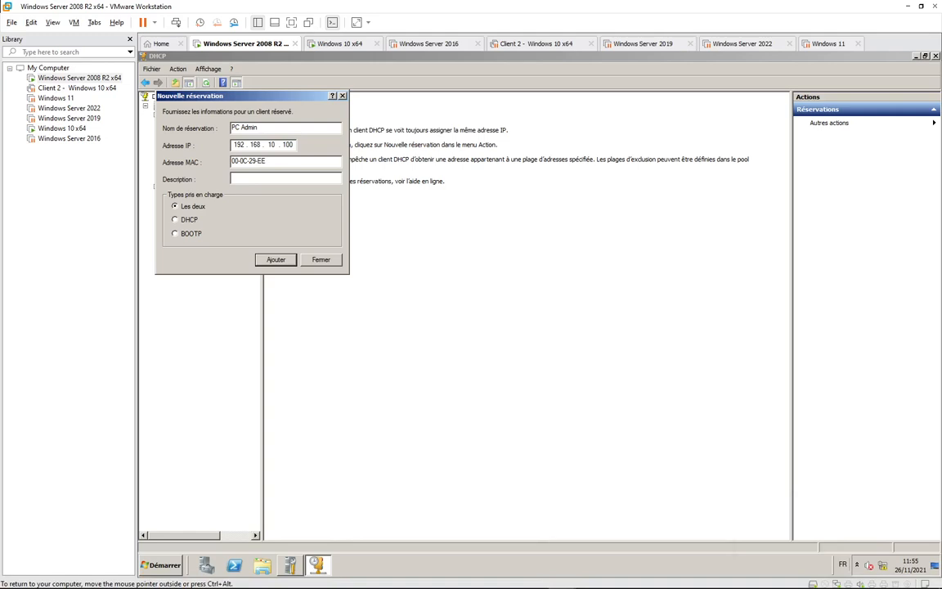
click(333, 45)
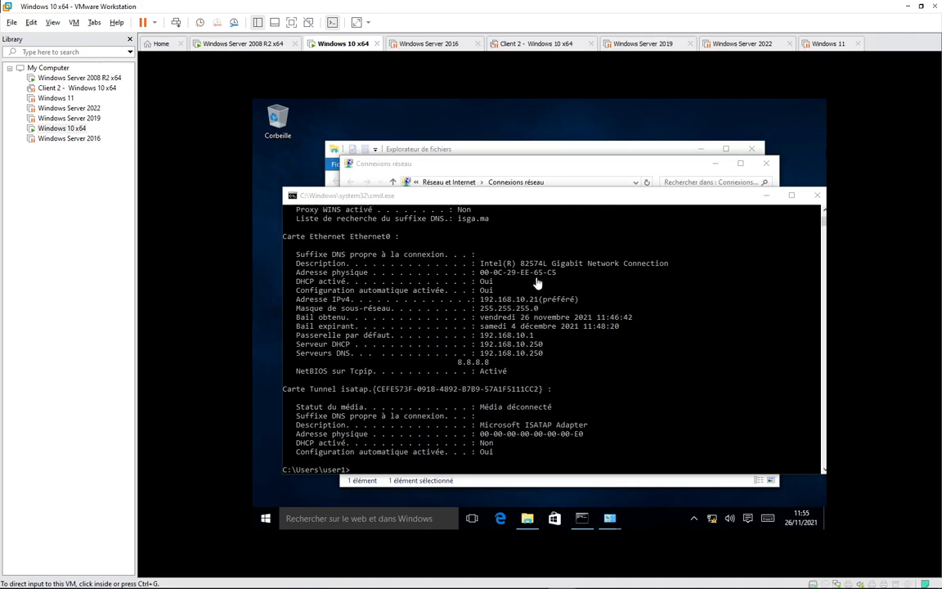
click(244, 45)
click(271, 162)
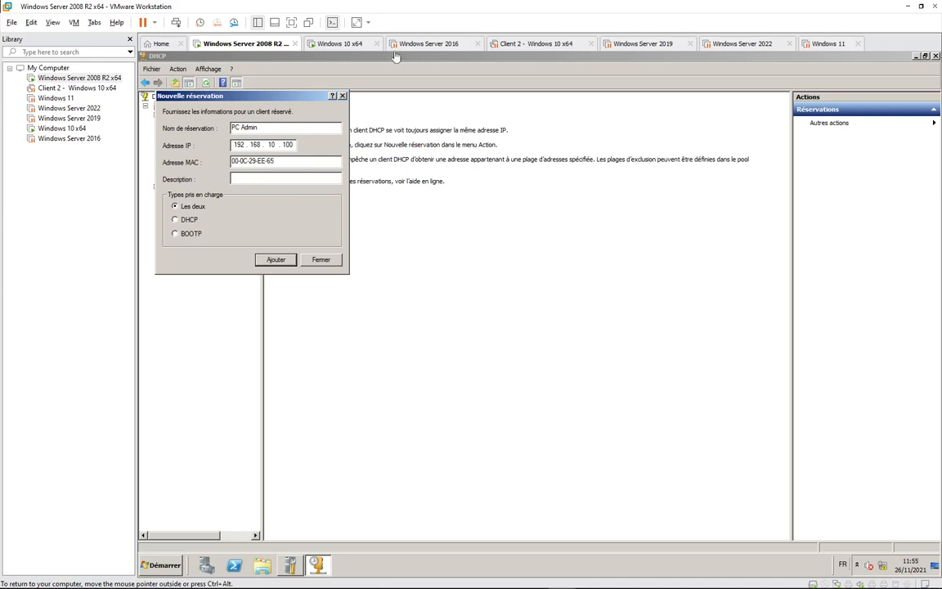
click(326, 45)
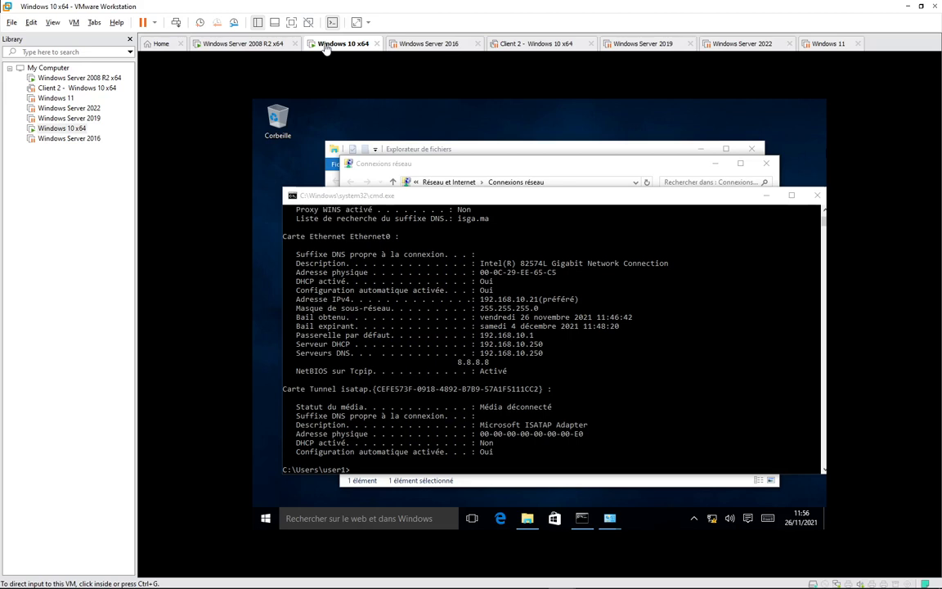
click(244, 43)
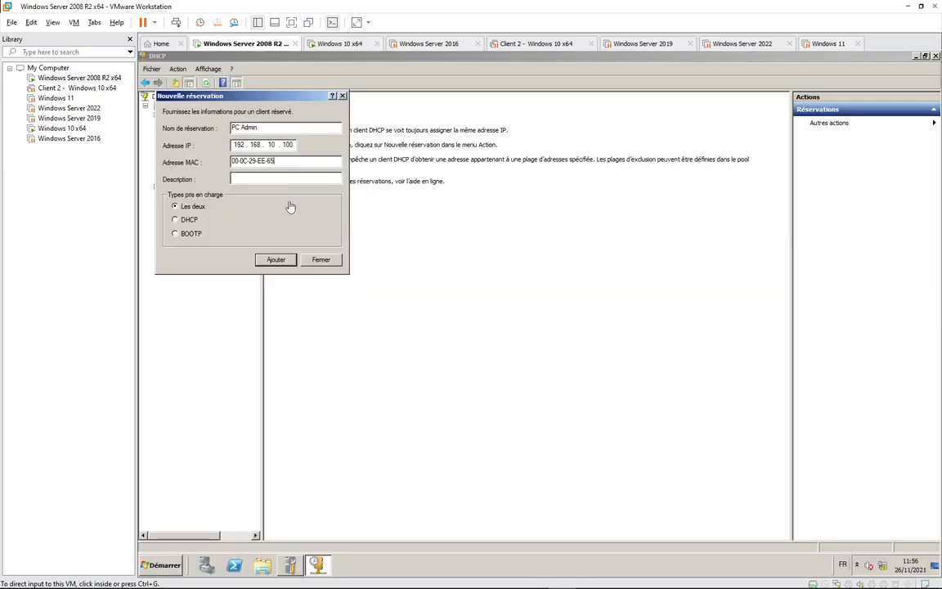
click(290, 163)
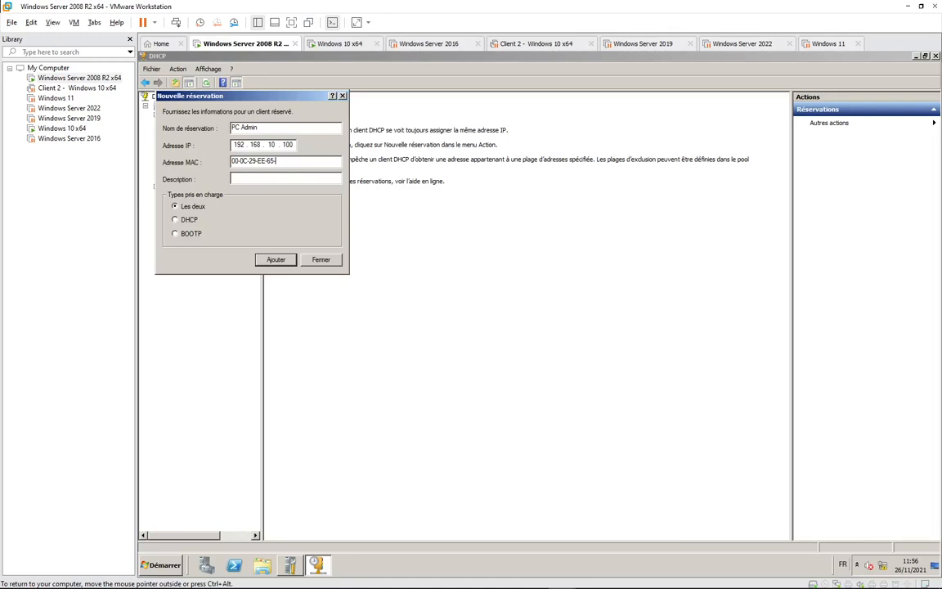
text(00-0C-29-EE-65-C5)
Add the PC Admin reservation, close the form, and open the reservation's options.
click(275, 260)
click(323, 266)
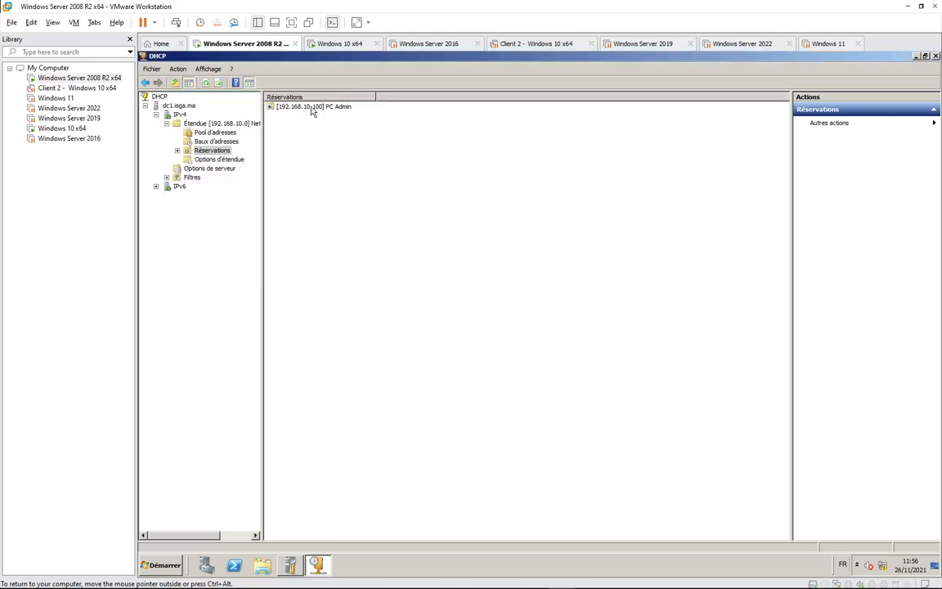
double_click(279, 106)
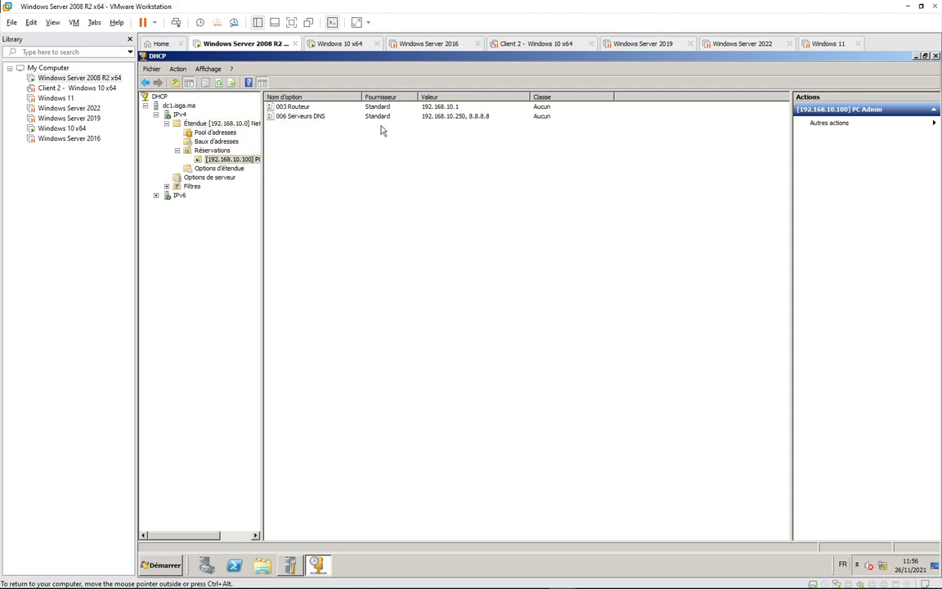
click(237, 168)
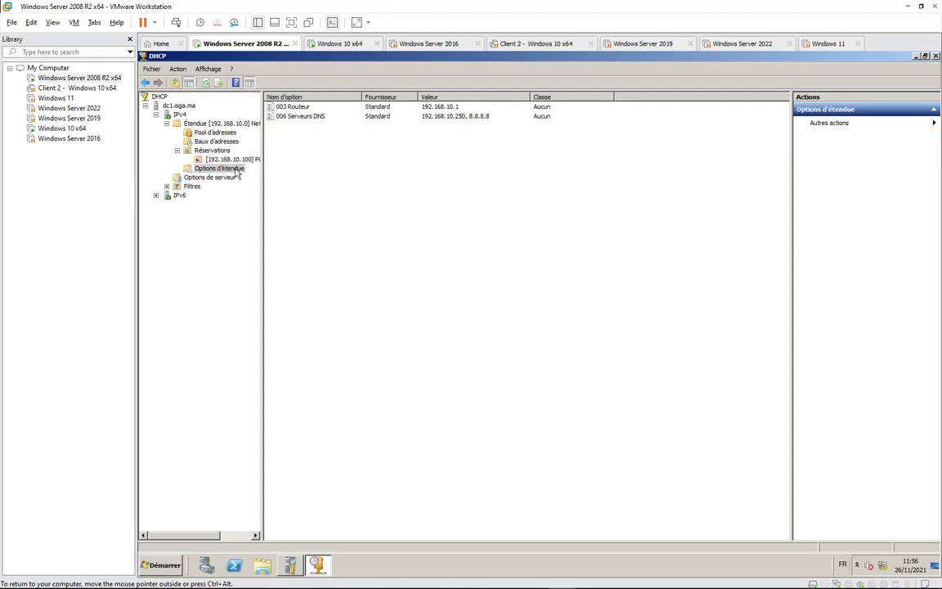
click(231, 159)
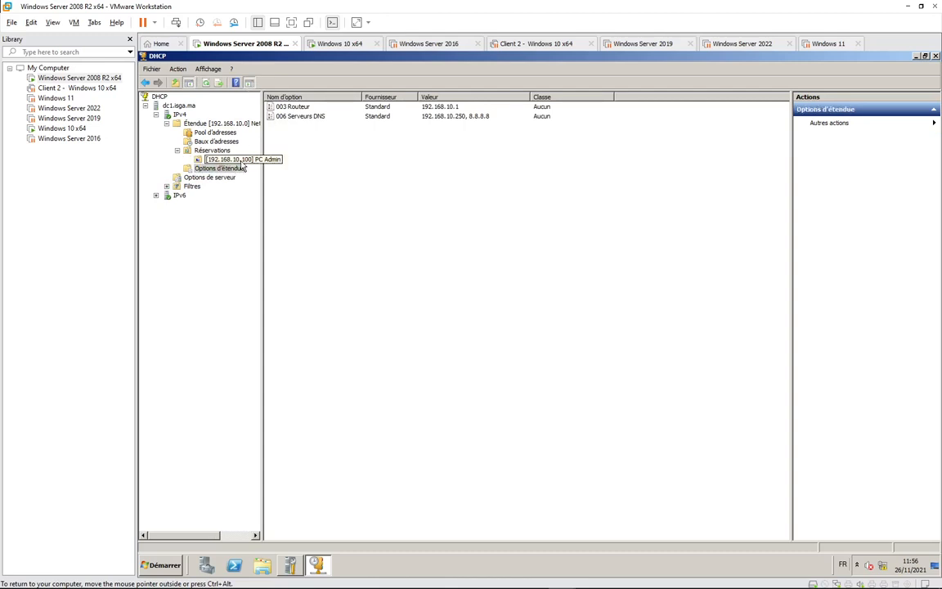
Attempt to edit and delete the reservation's 003 Routeur option, dismissing the warnings that forbid it.
double_click(306, 111)
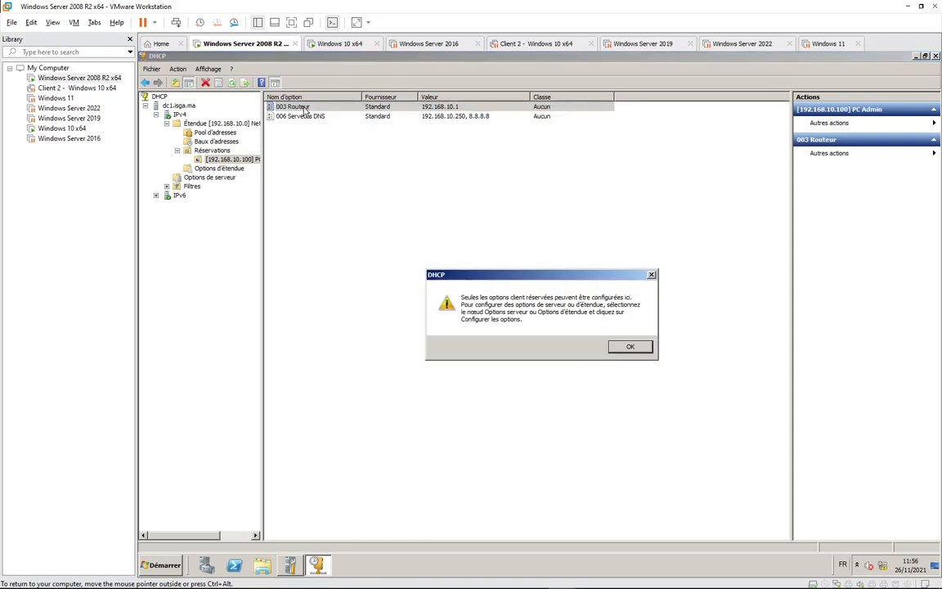
click(629, 347)
right_click(304, 109)
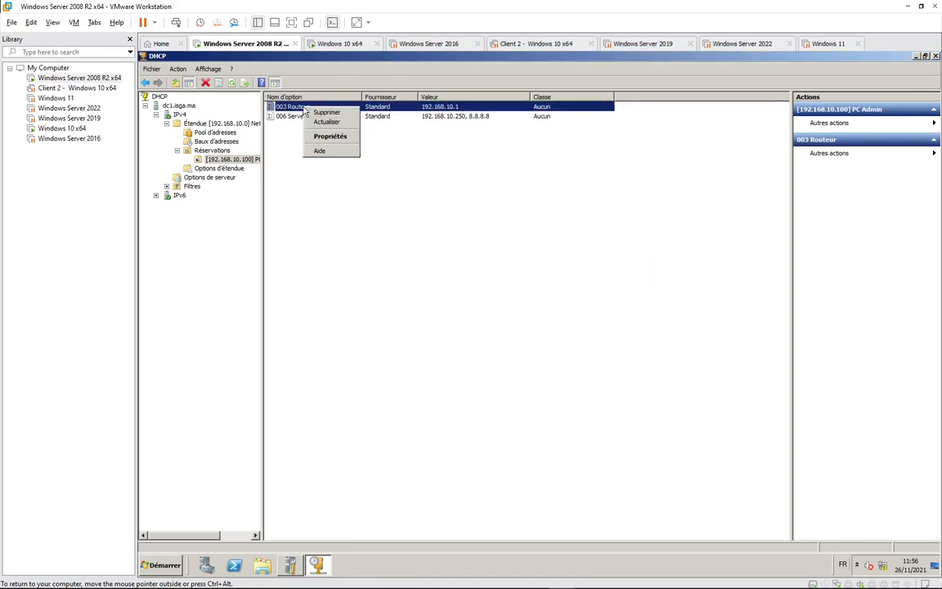
click(325, 112)
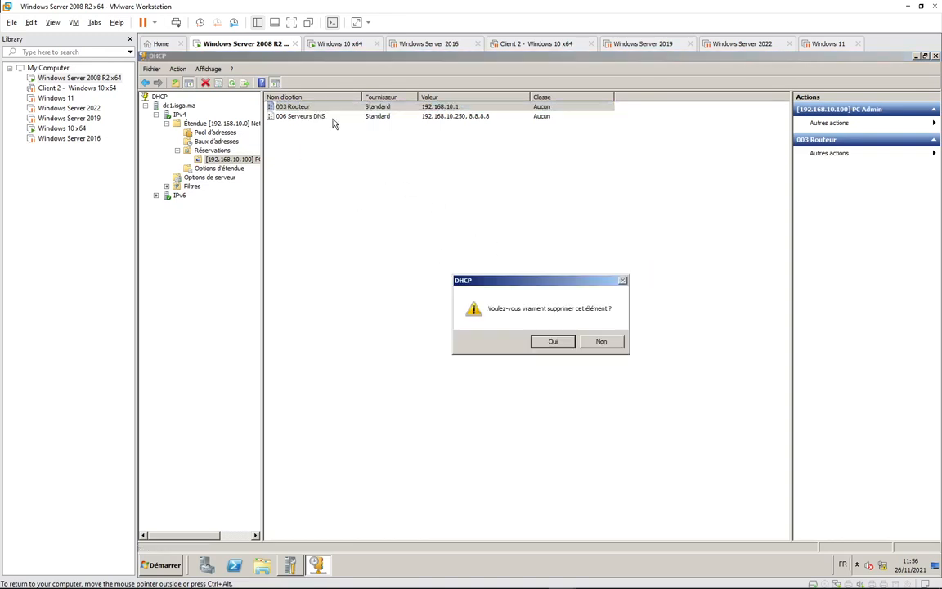
click(551, 342)
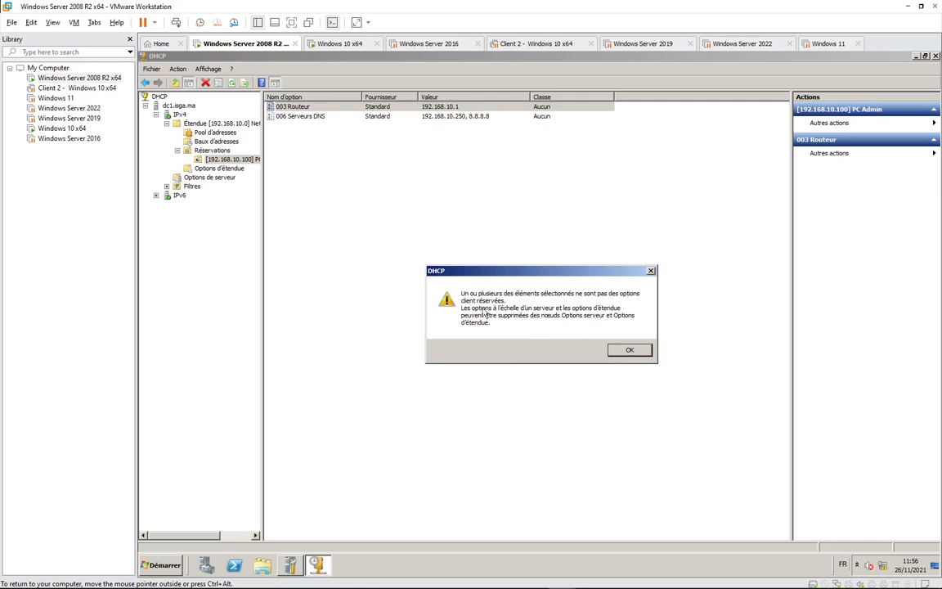
key(Return)
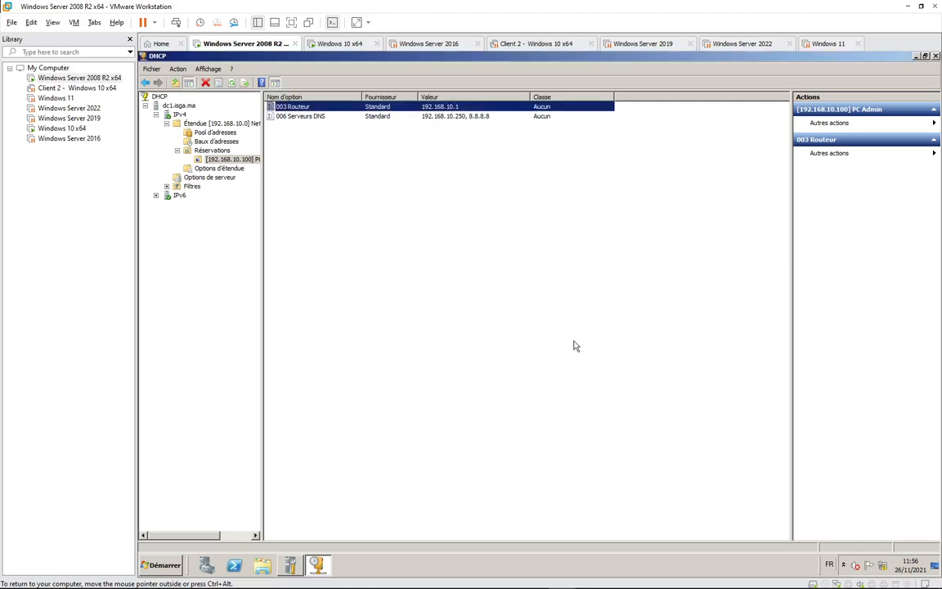
right_click(312, 189)
click(319, 184)
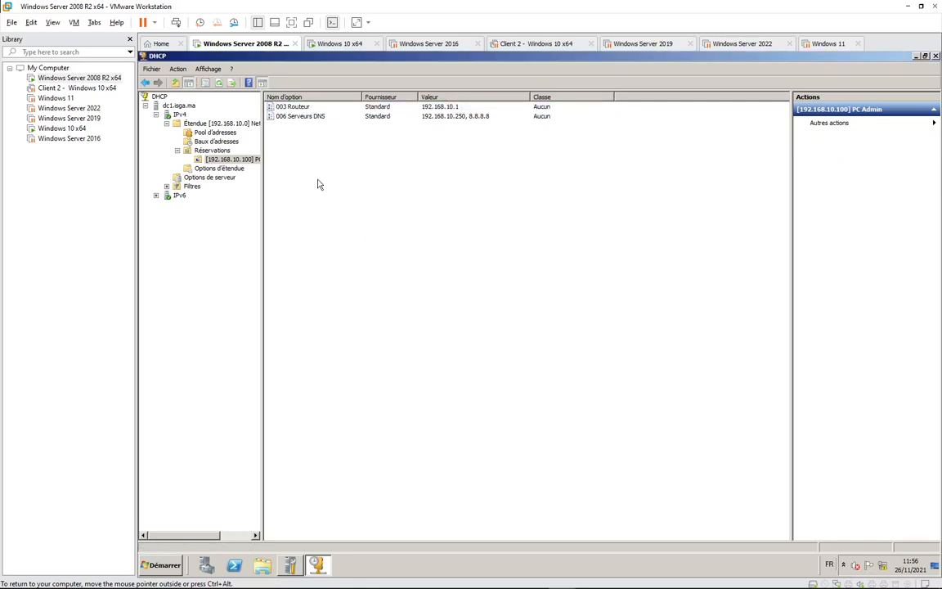
click(217, 168)
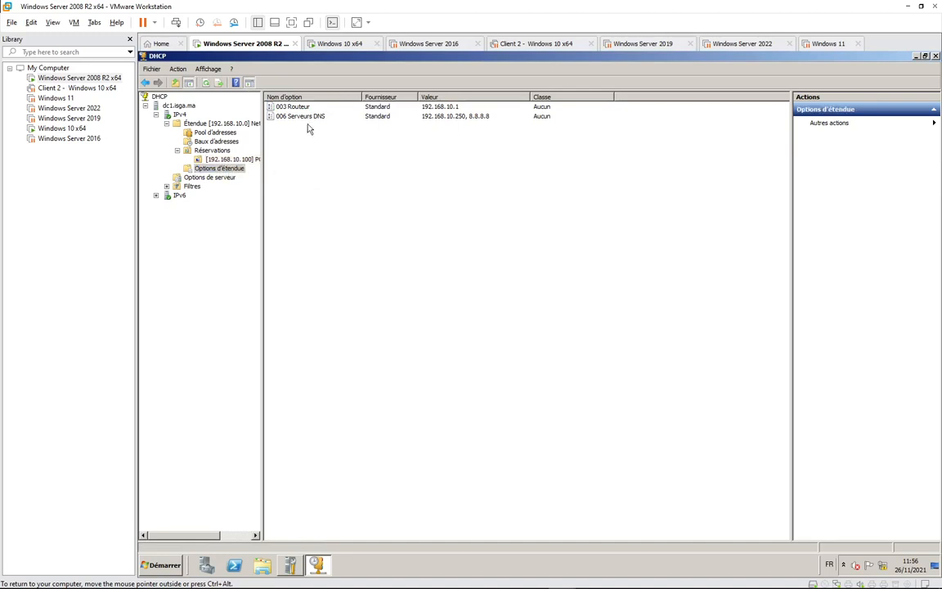
click(230, 160)
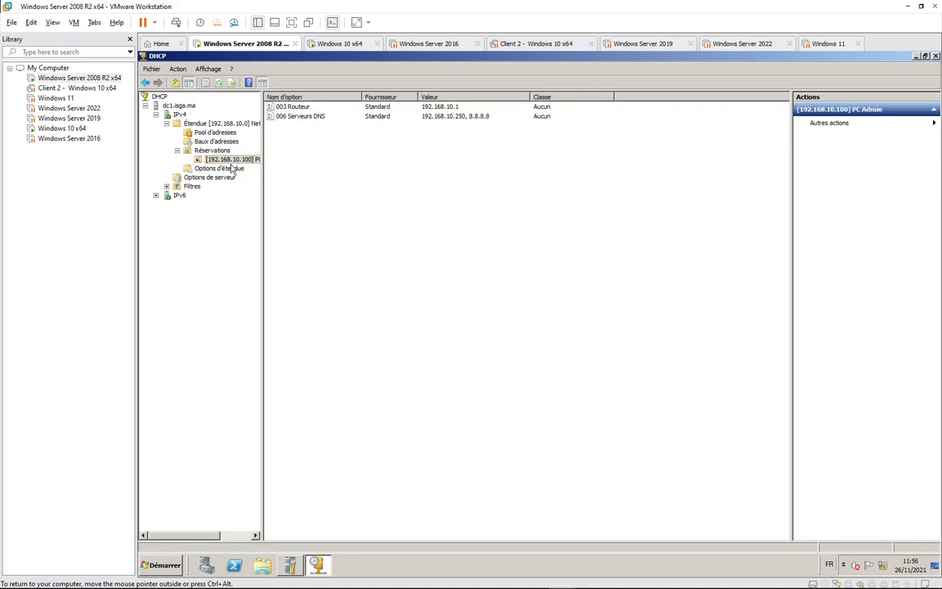
click(334, 45)
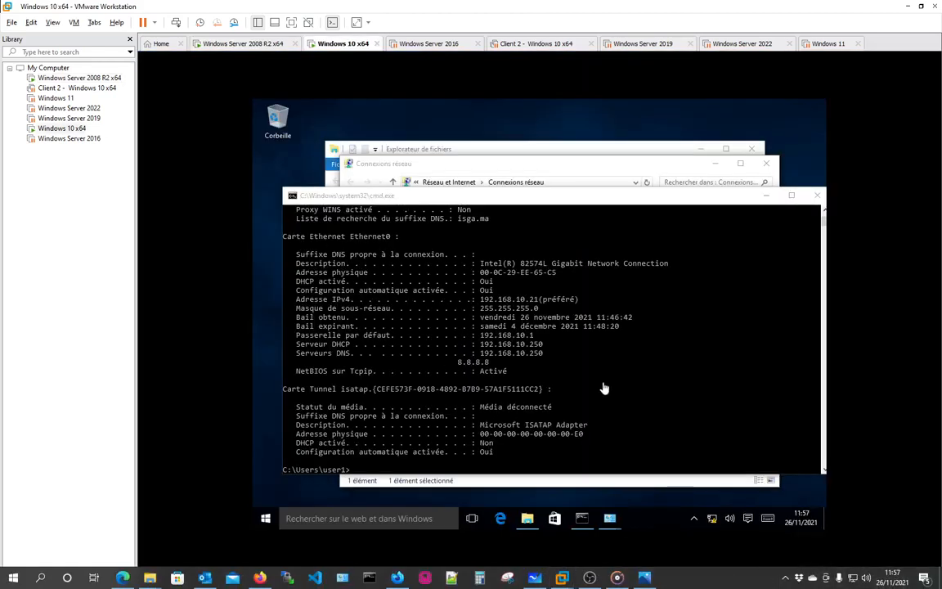
Renew the Windows 10 client's DHCP lease twice from the command prompt.
click(376, 471)
text(ipconfig)
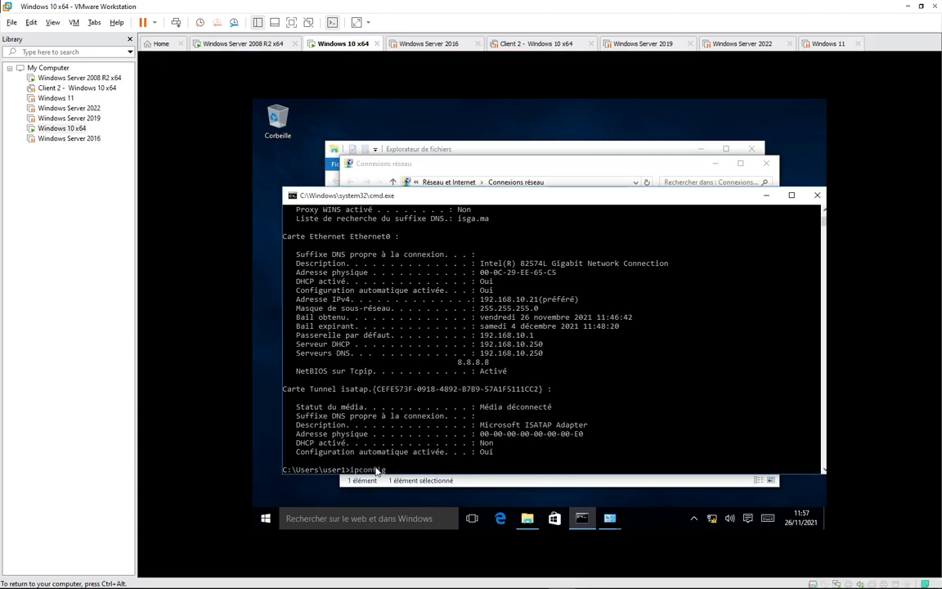
text(/all)
key(Return)
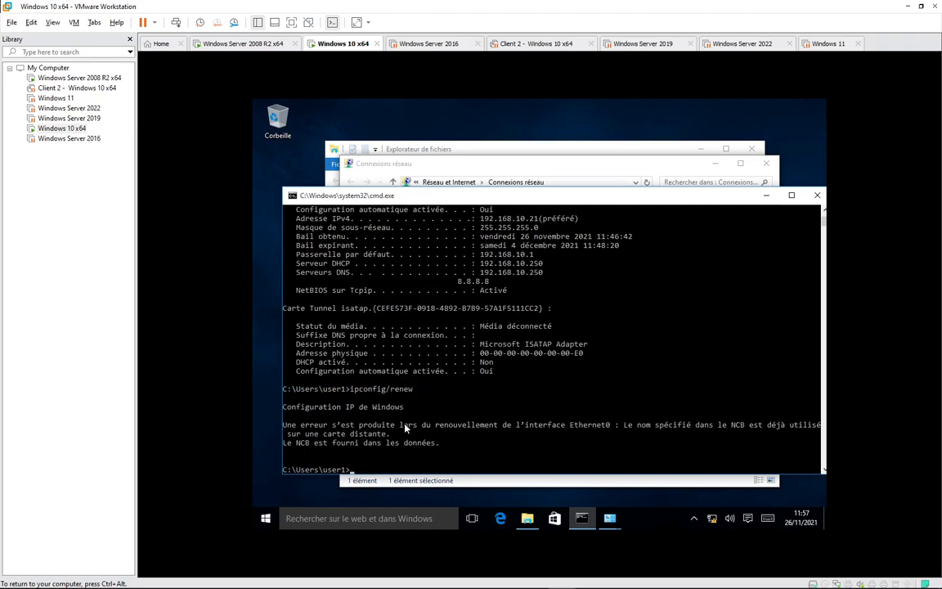
key(Up)
key(Return)
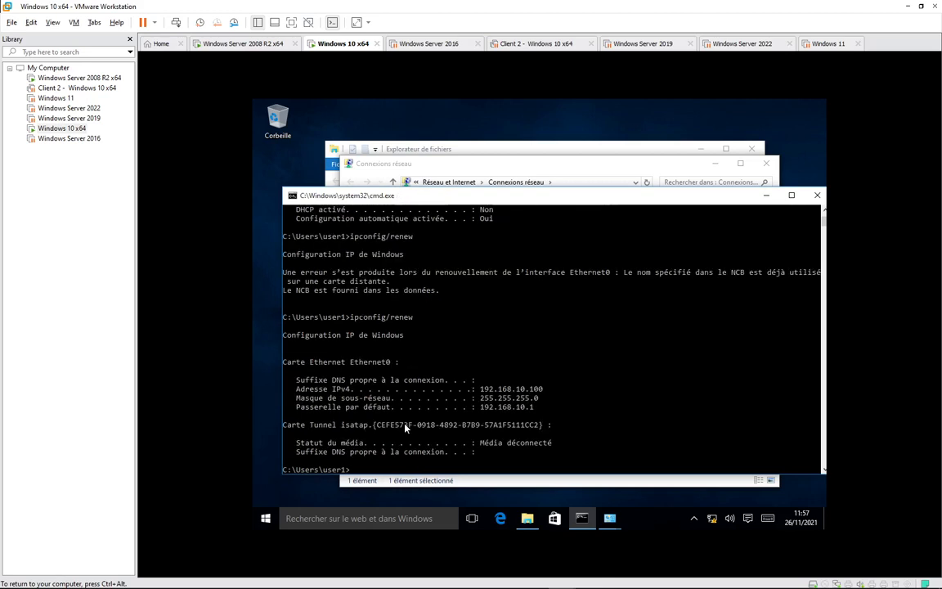
Run ipconfig /all and mark the MAC 00-0C-29-EE-65-C5 and new IPv4 address 192.168.10.100.
text(ipconfig/all)
key(Return)
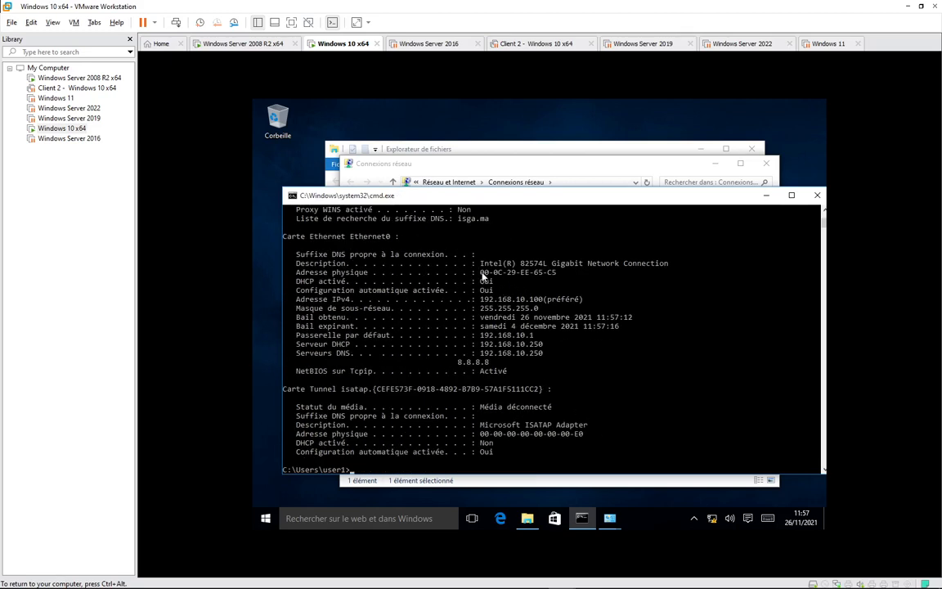
drag(482, 273, 558, 277)
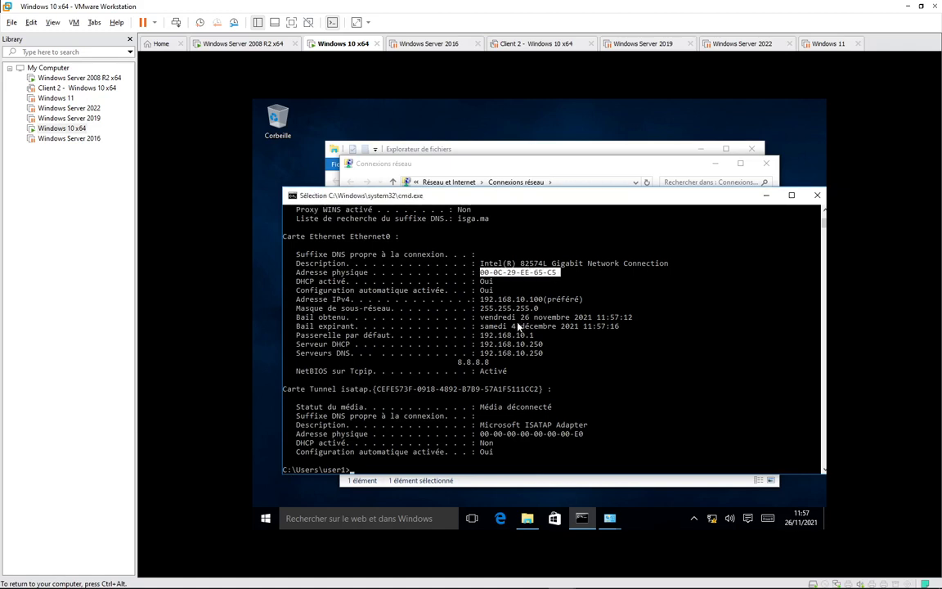
drag(482, 299, 585, 301)
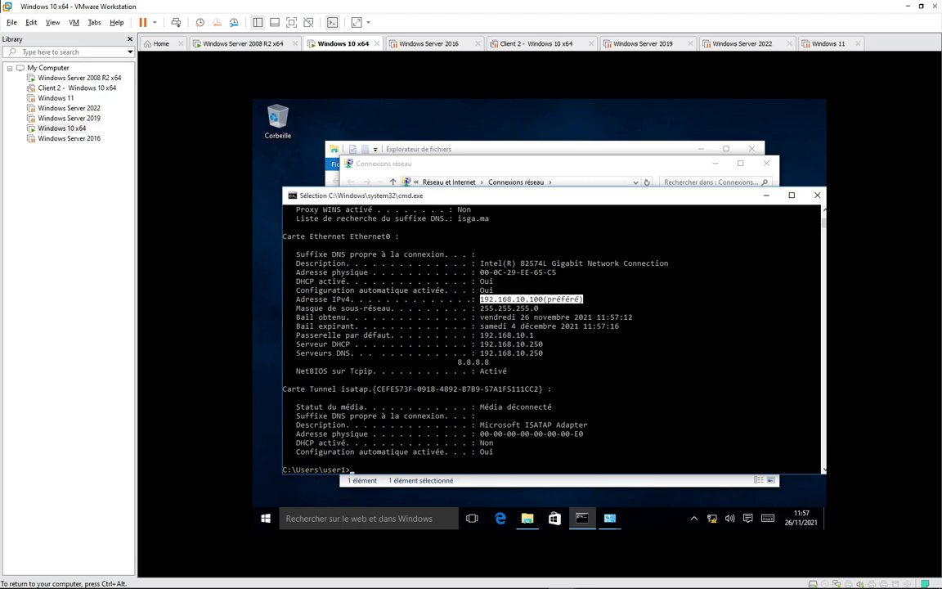
On the server, give the PC Admin reservation a 003 Routeur option of 192.168.10.200.
click(239, 43)
right_click(296, 152)
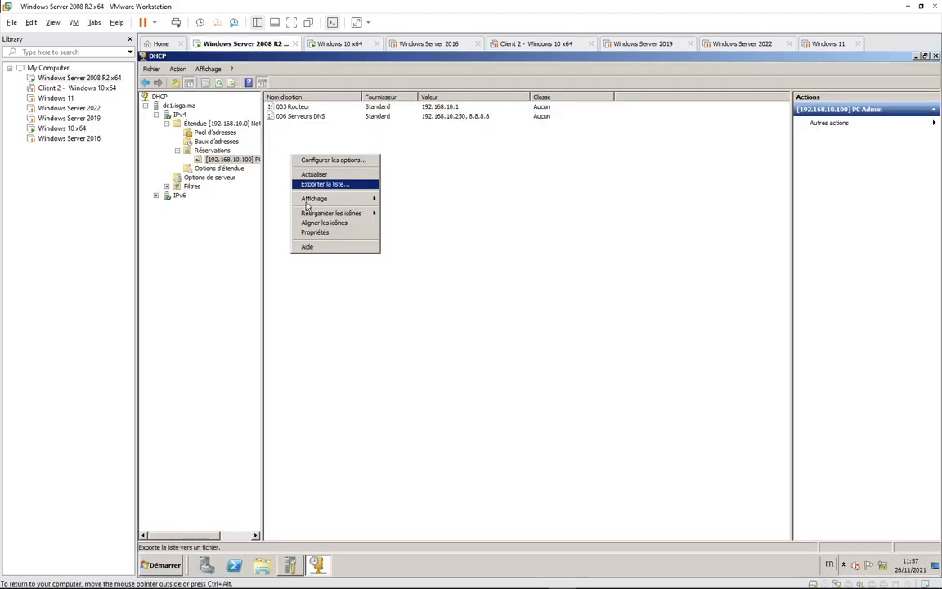
click(346, 158)
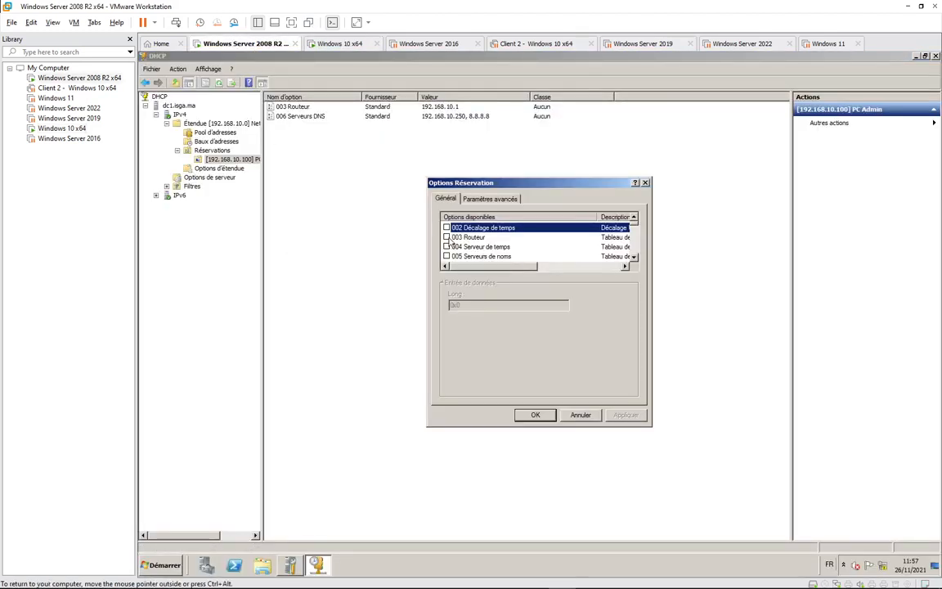
click(447, 237)
click(459, 332)
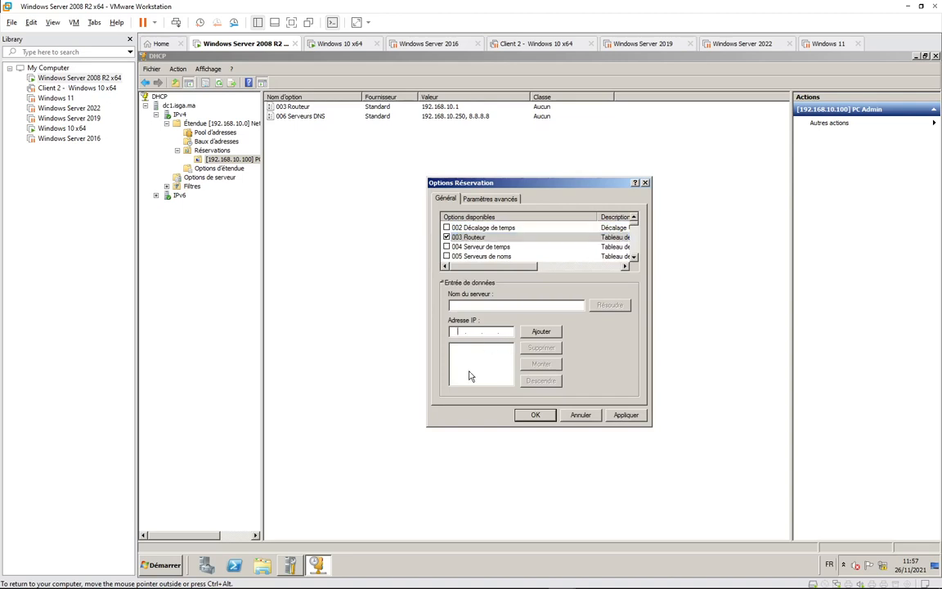
text(192.168.10.200)
click(541, 332)
click(533, 415)
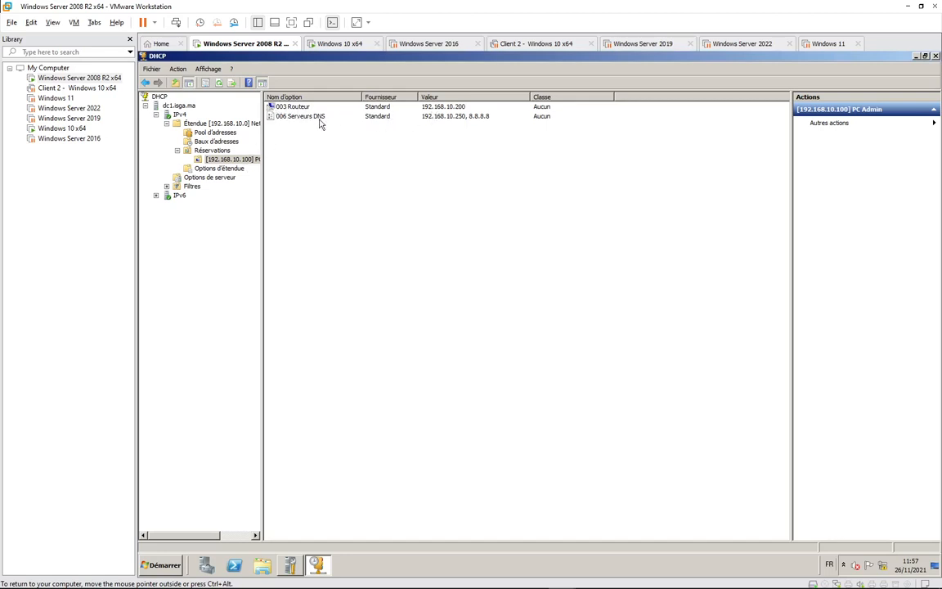
Renew the DHCP lease from the Windows 10 client's command prompt.
click(342, 45)
click(491, 419)
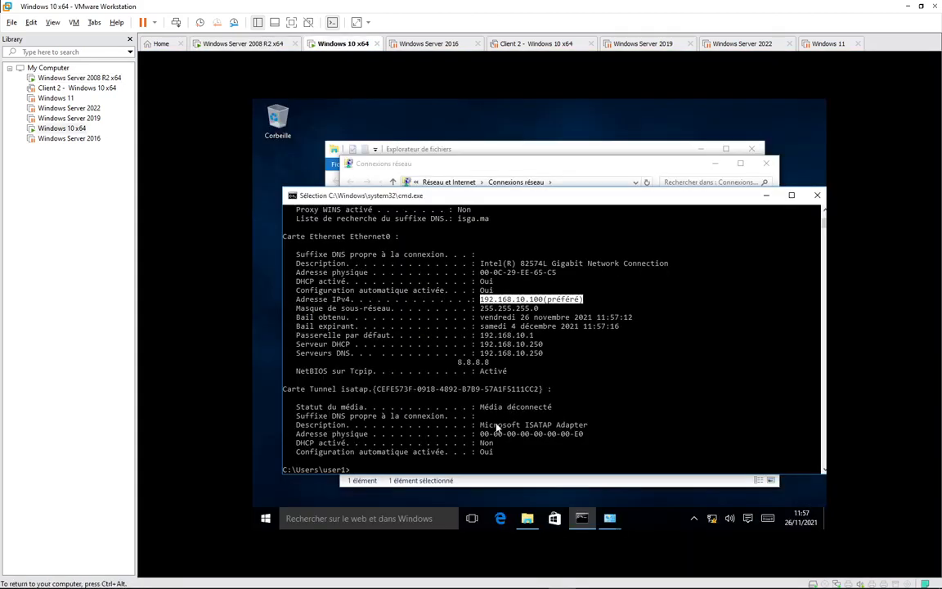
text(ipconfig/all)
key(Up)
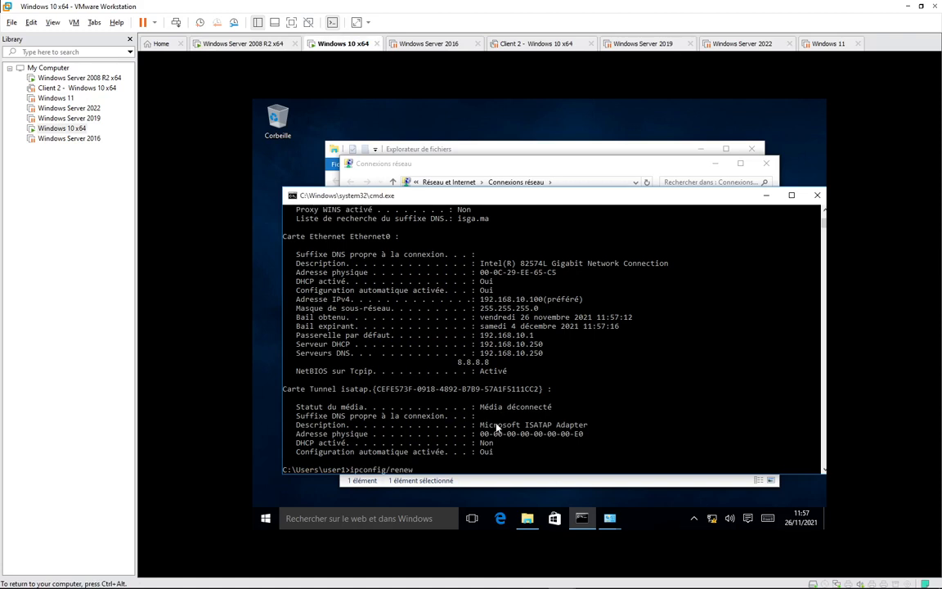
key(Return)
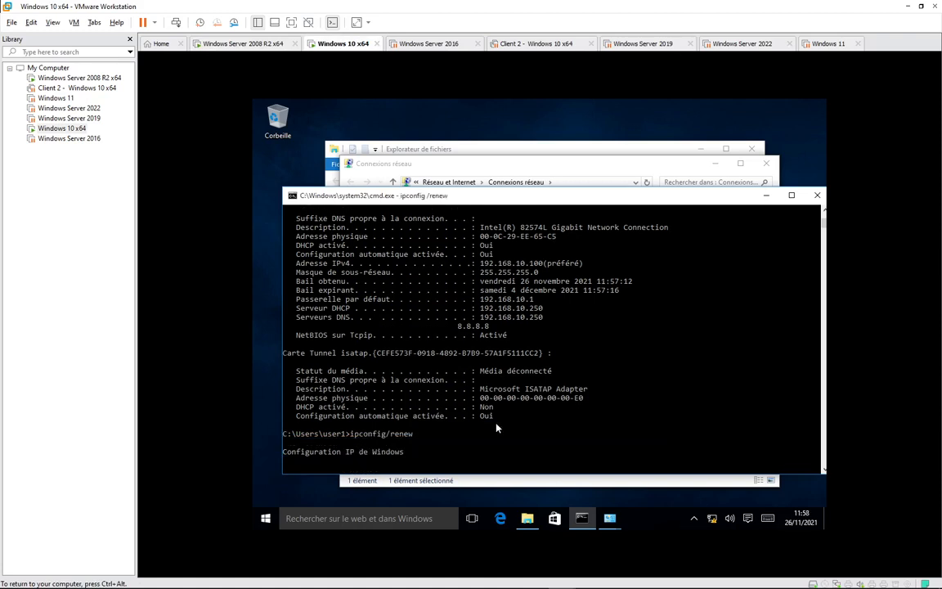
mouse_move(371, 585)
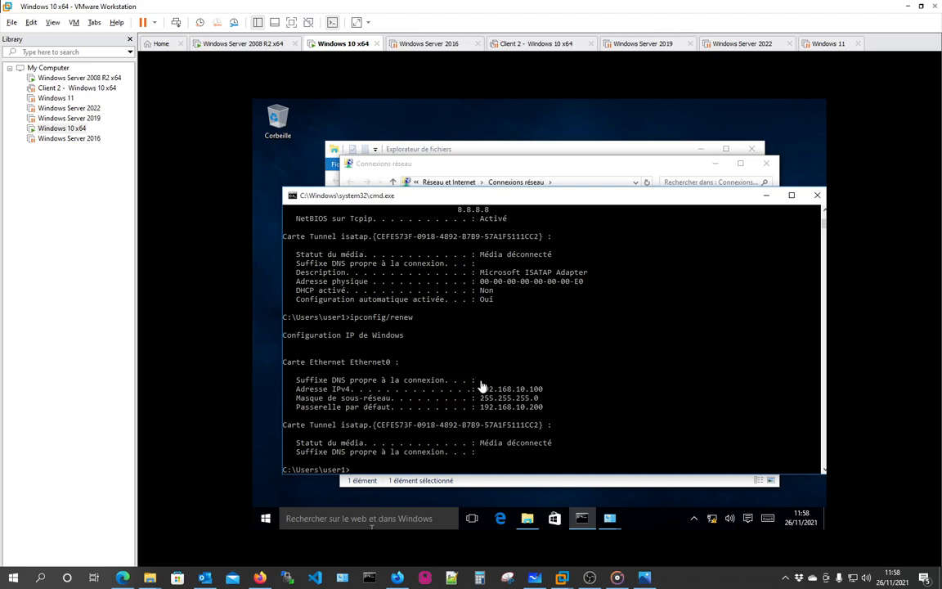
Run ipconfig /all and highlight the default gateway 192.168.10.200.
text(ipconfig/all)
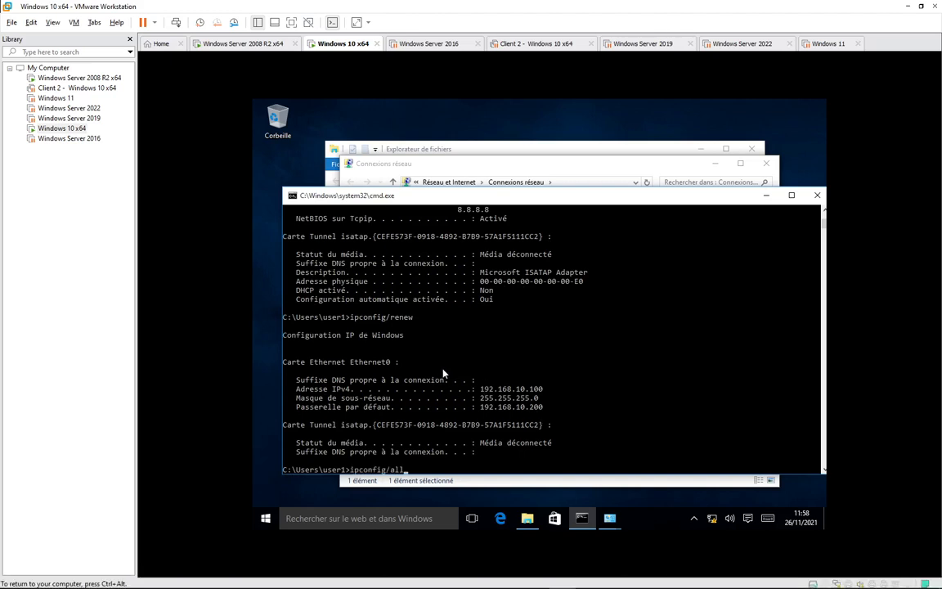
key(Return)
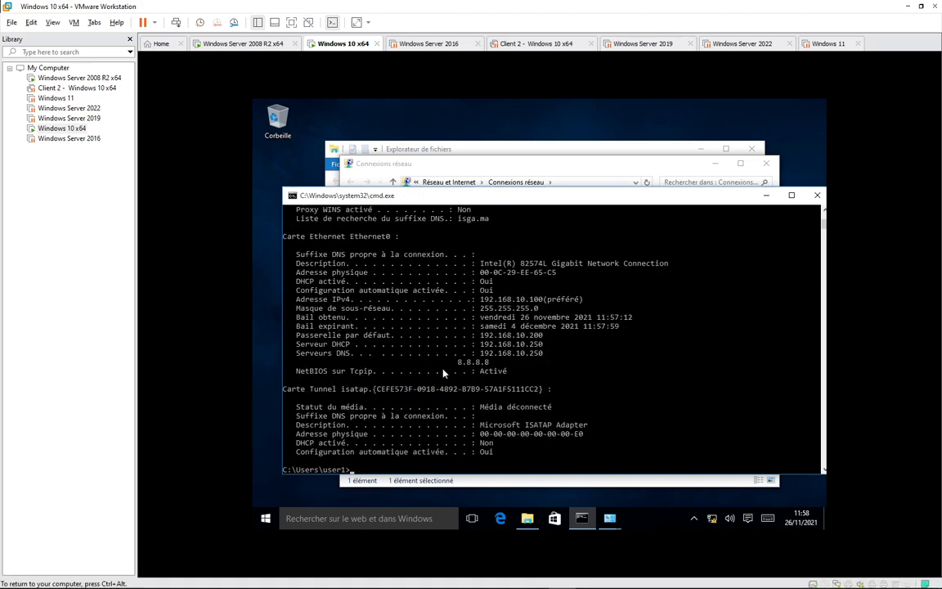
drag(295, 335, 562, 337)
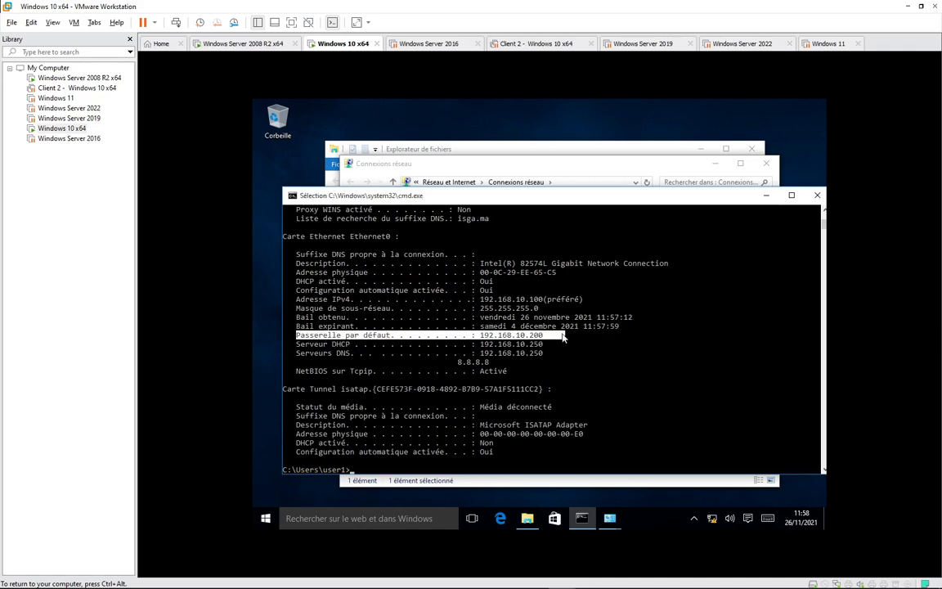
On the server, compare the scope, server and PC Admin reservation options and reservation list.
click(246, 44)
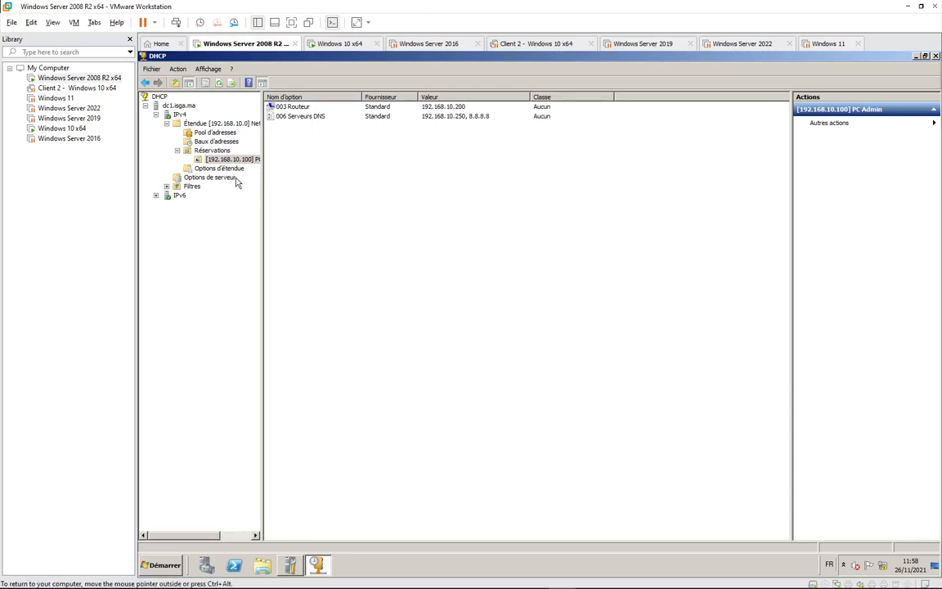
click(219, 168)
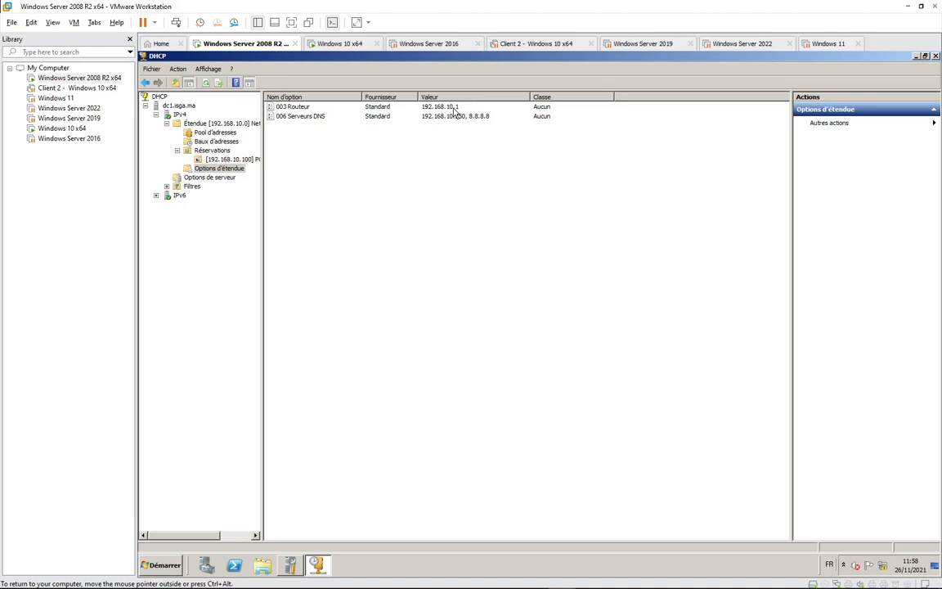
click(227, 159)
click(219, 178)
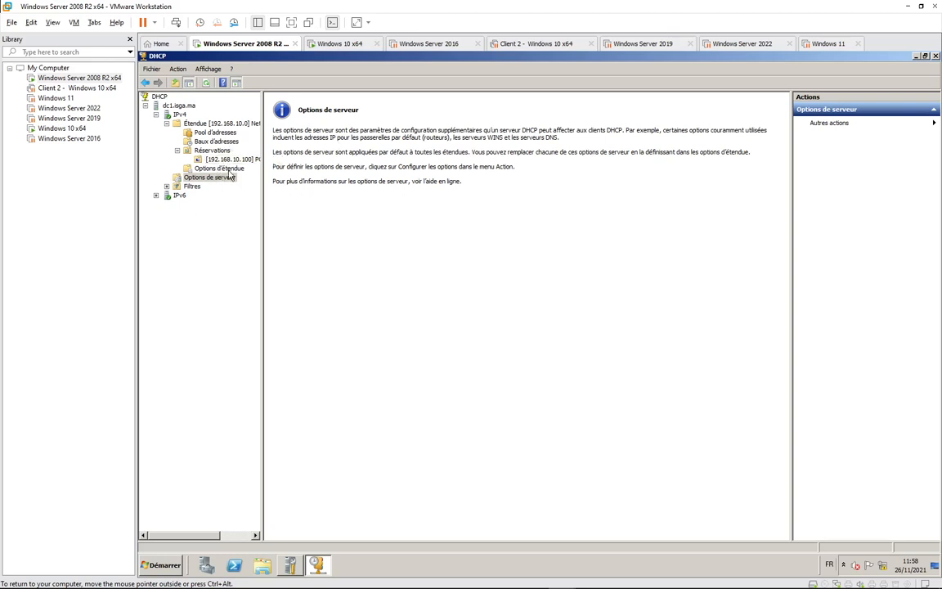
click(225, 169)
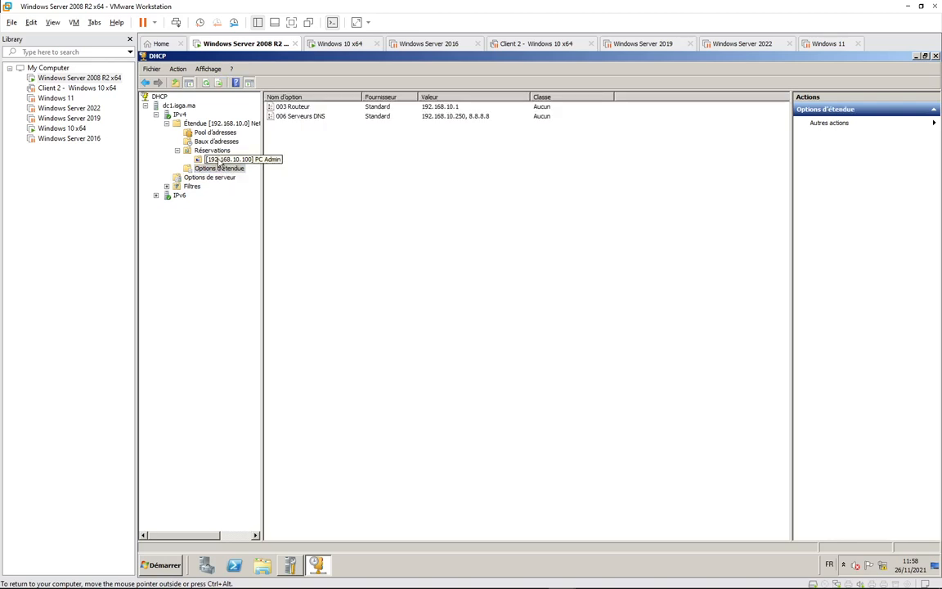
click(219, 160)
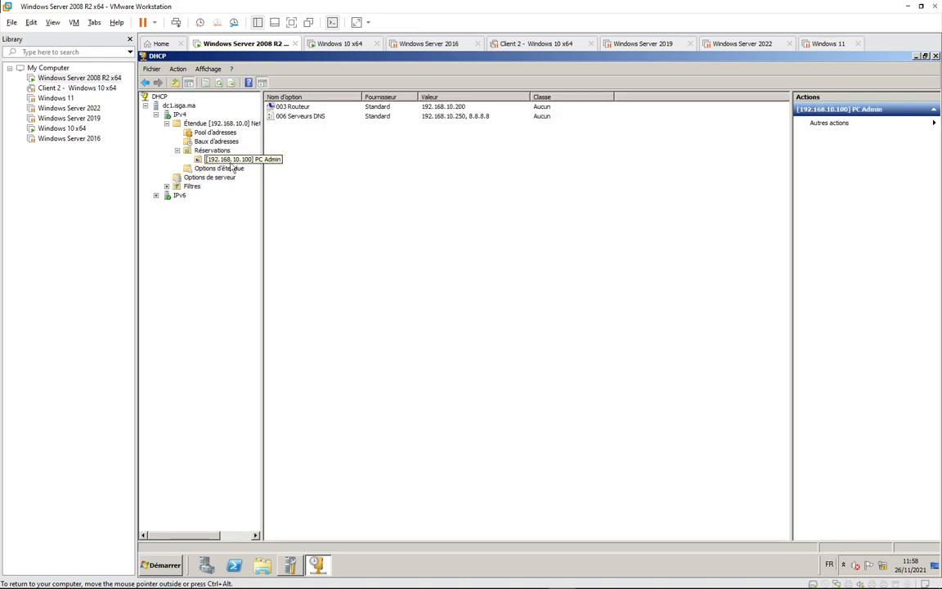
click(212, 150)
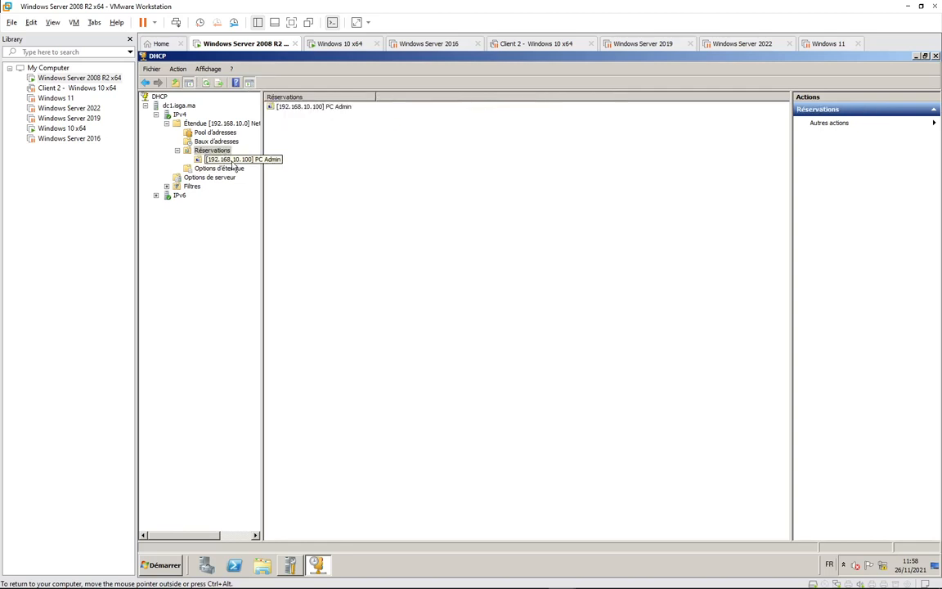
click(253, 161)
click(245, 160)
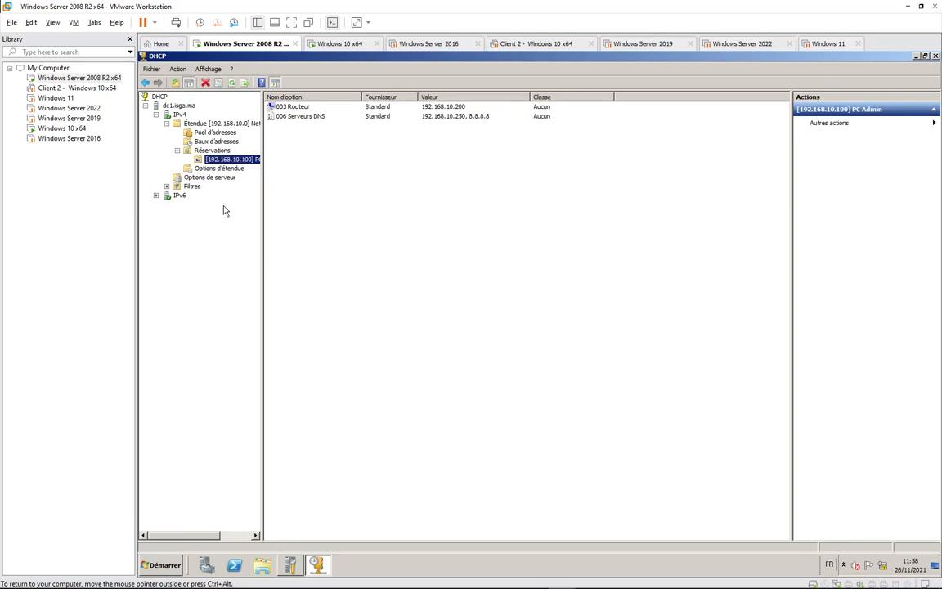
Open the IPv4 user class definitions, then bring the lab PDF forward.
right_click(179, 116)
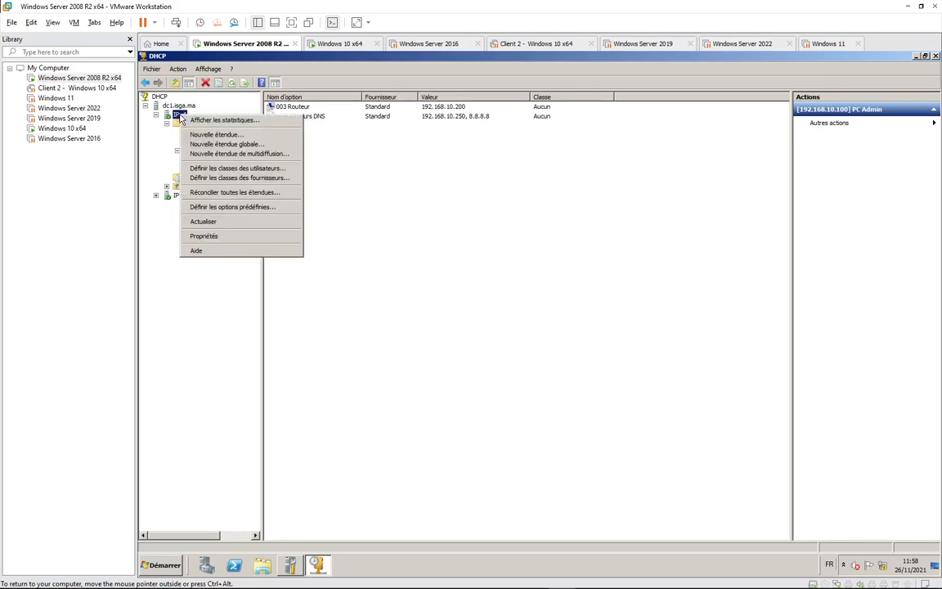
click(222, 169)
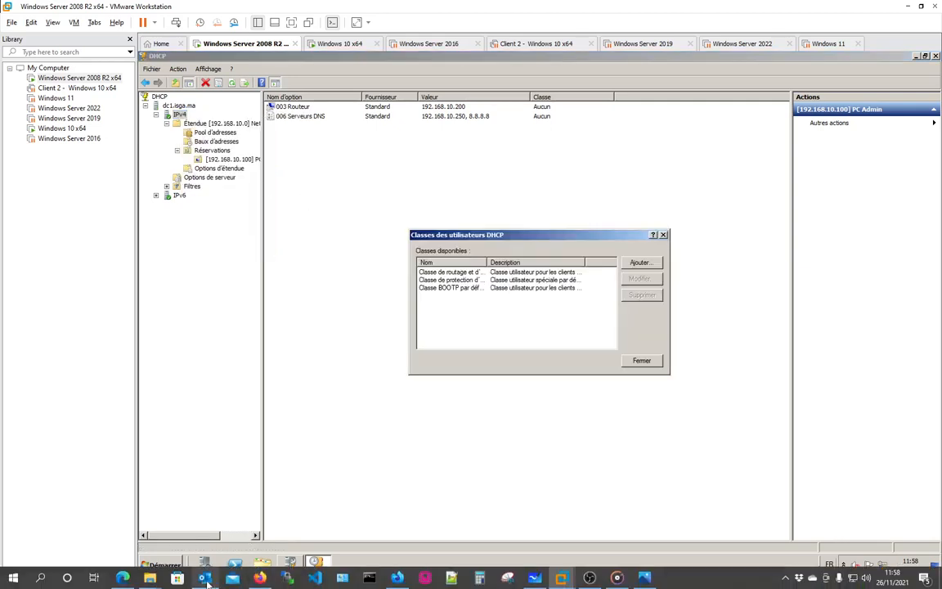
click(129, 578)
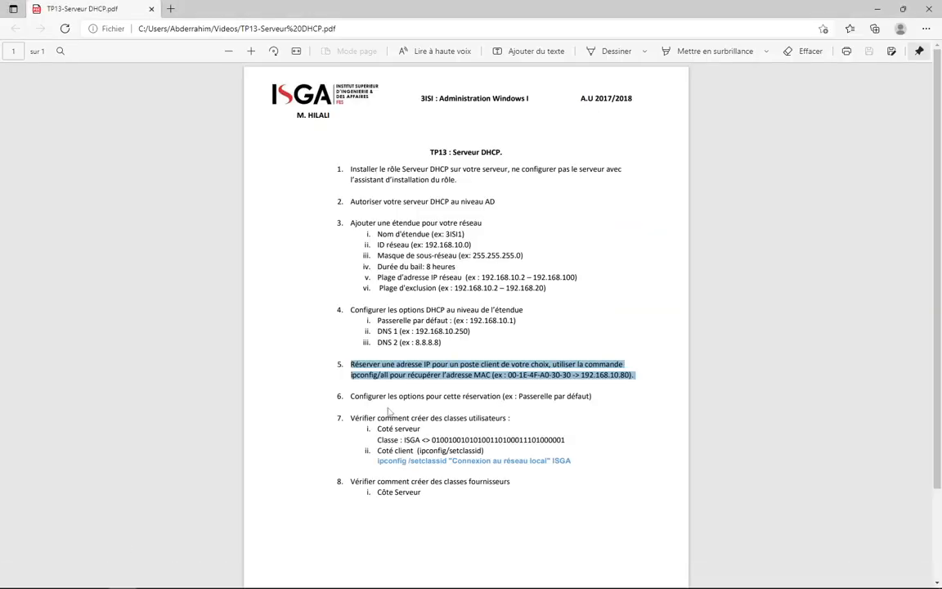
Read step 7 on creating user classes in the lab PDF, then return to the server.
drag(394, 396, 589, 398)
right_click(588, 398)
scroll(389, 348, down, 2)
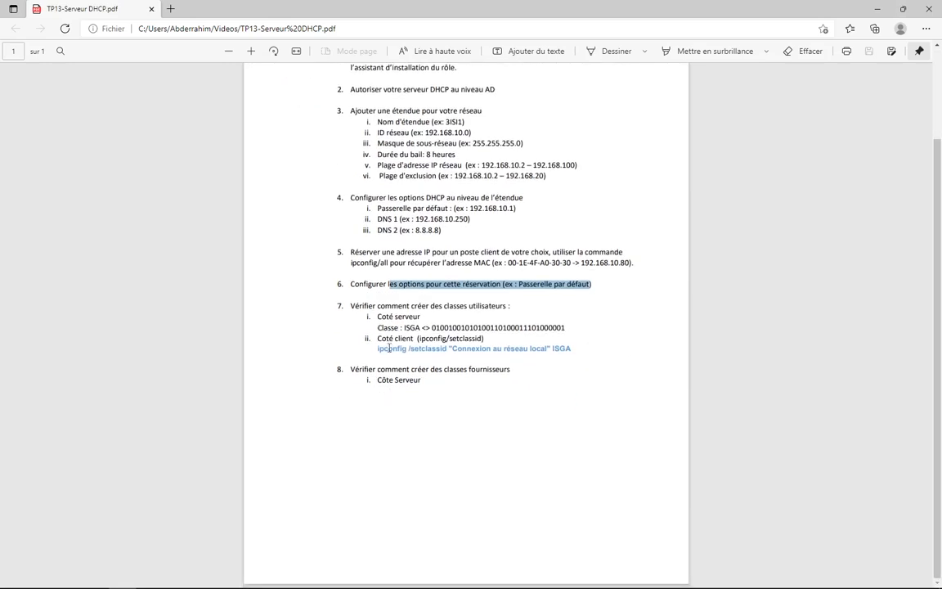
click(416, 306)
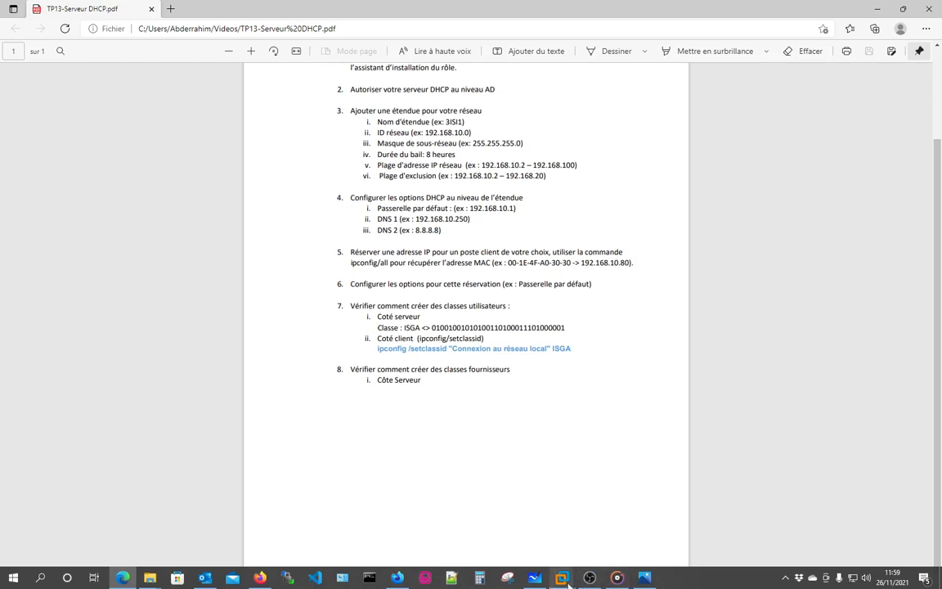
click(561, 577)
click(342, 523)
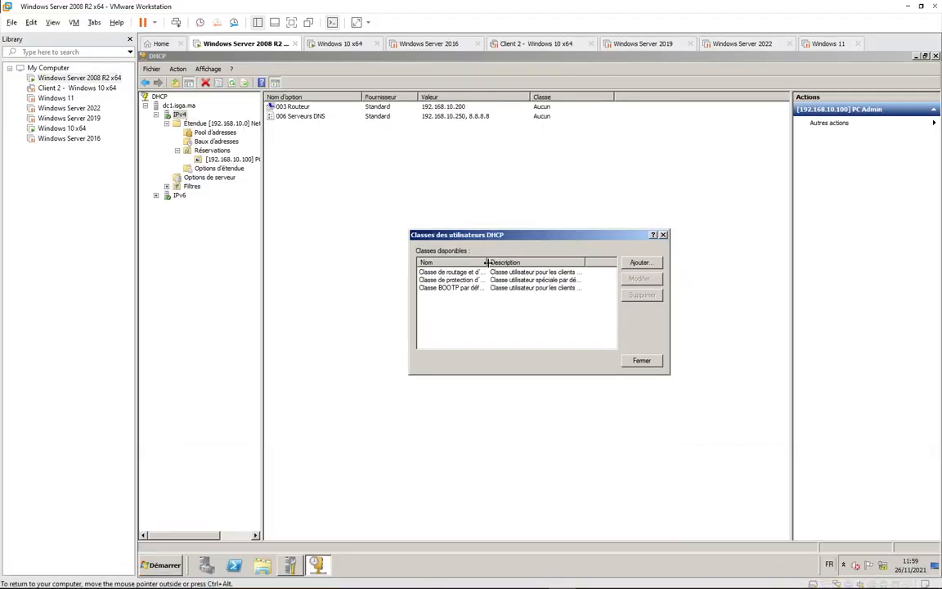
Add a user class ABC described 'Class User pour une passerelle 200Mo'.
drag(487, 262, 511, 262)
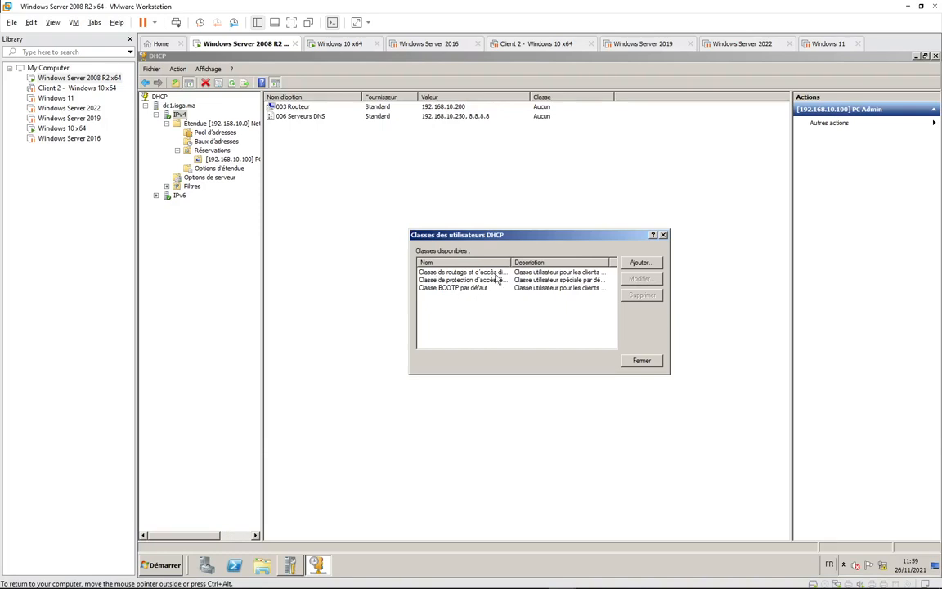
click(642, 265)
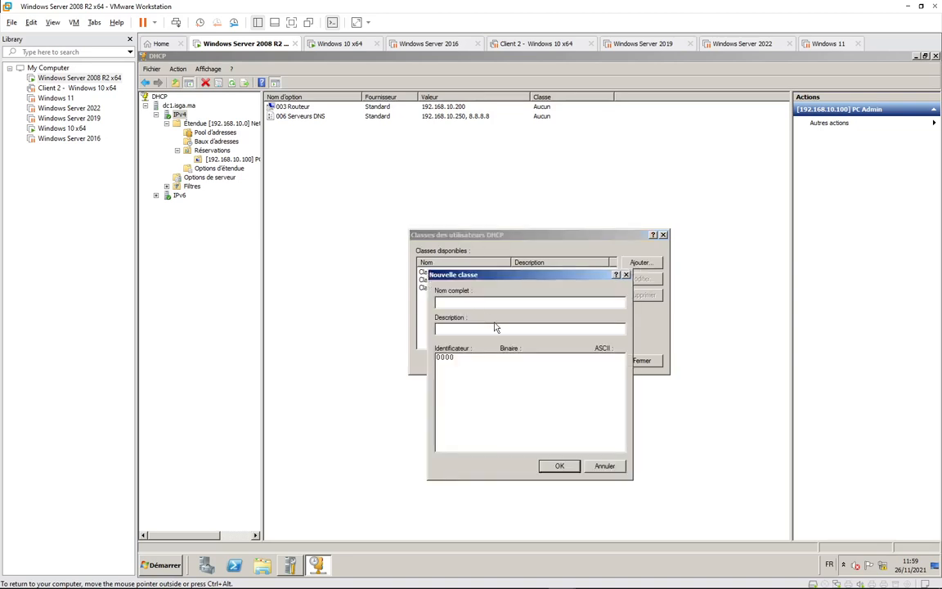
text(ABC)
click(549, 468)
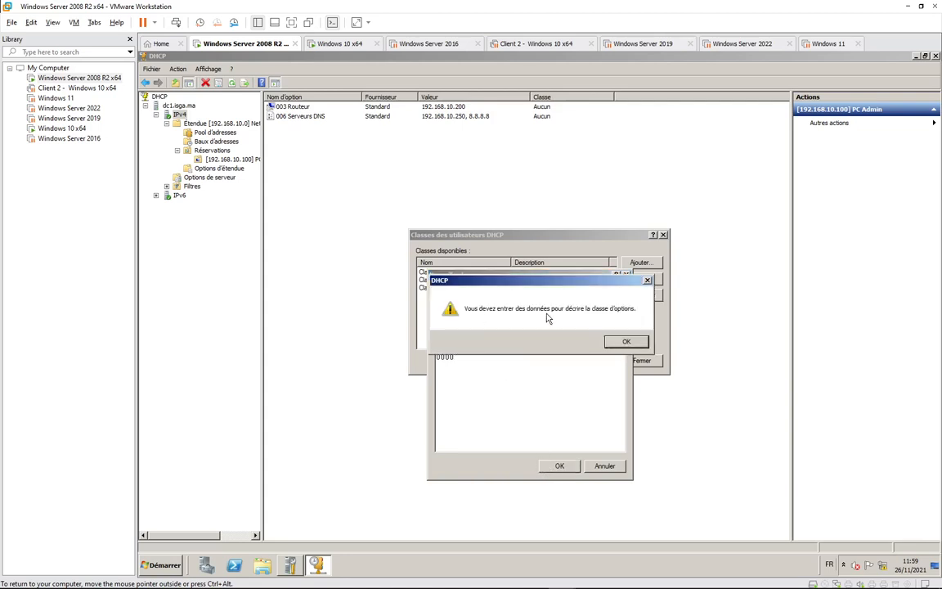
click(626, 343)
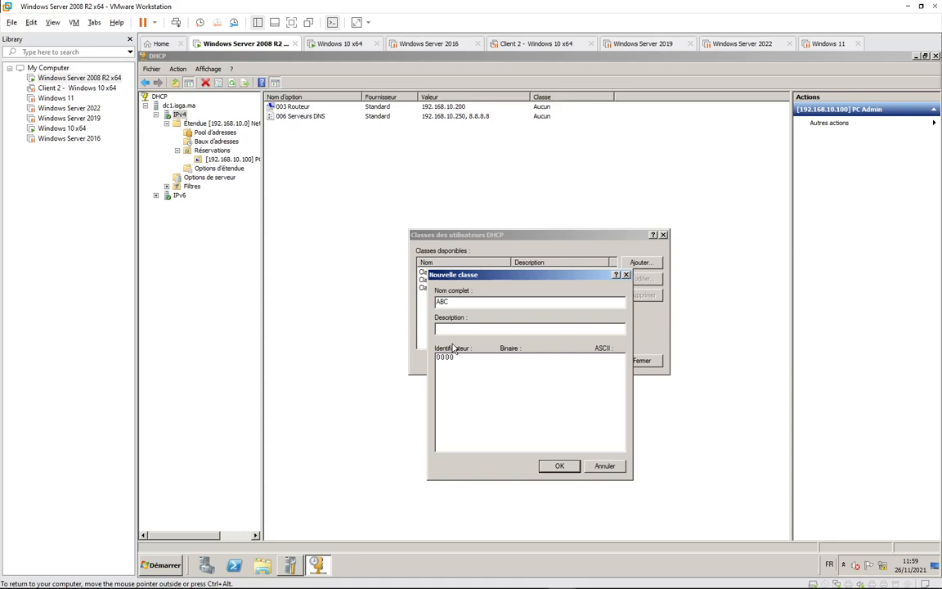
text(C)
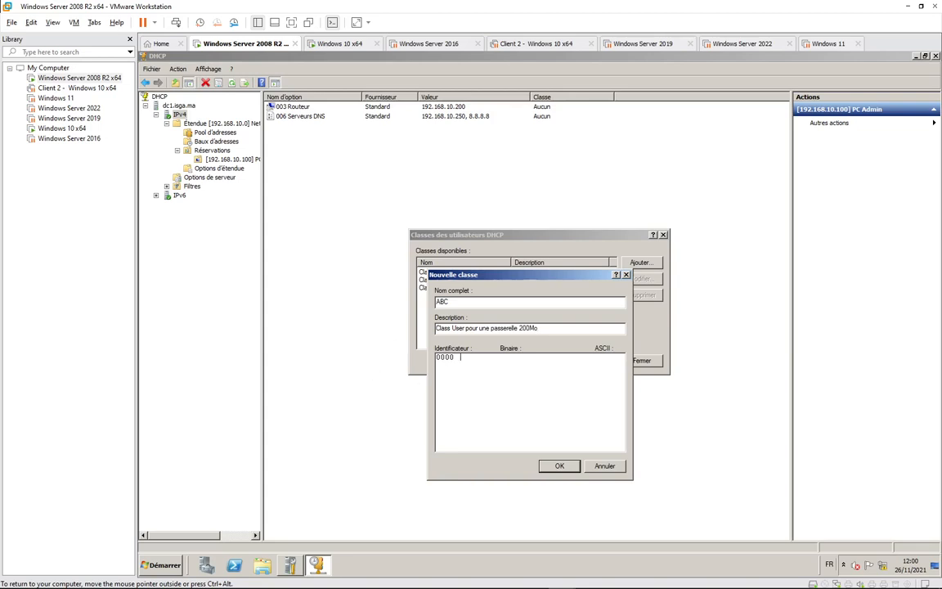
Copy the binary ISGA class identifier from the lab PDF.
click(123, 578)
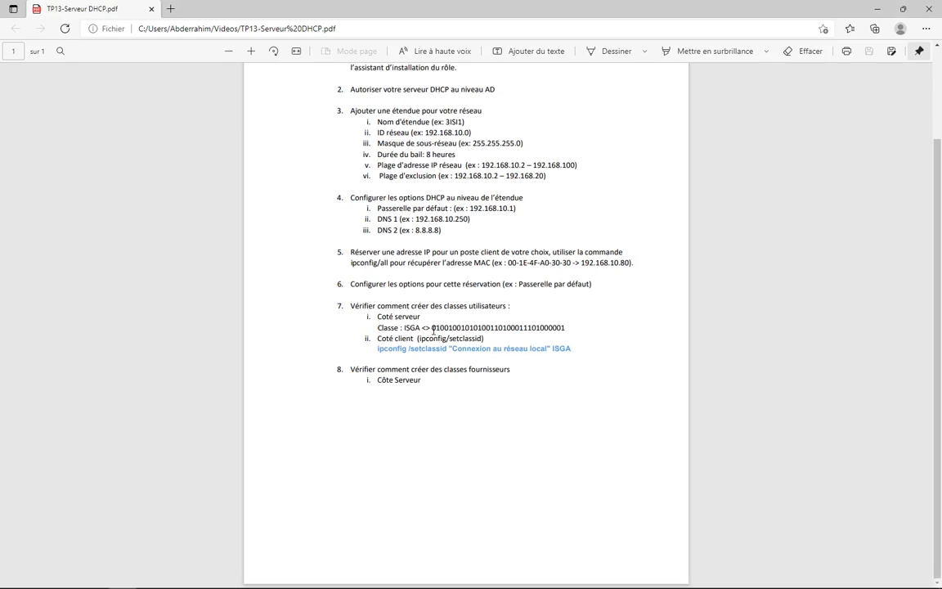
drag(431, 327, 565, 328)
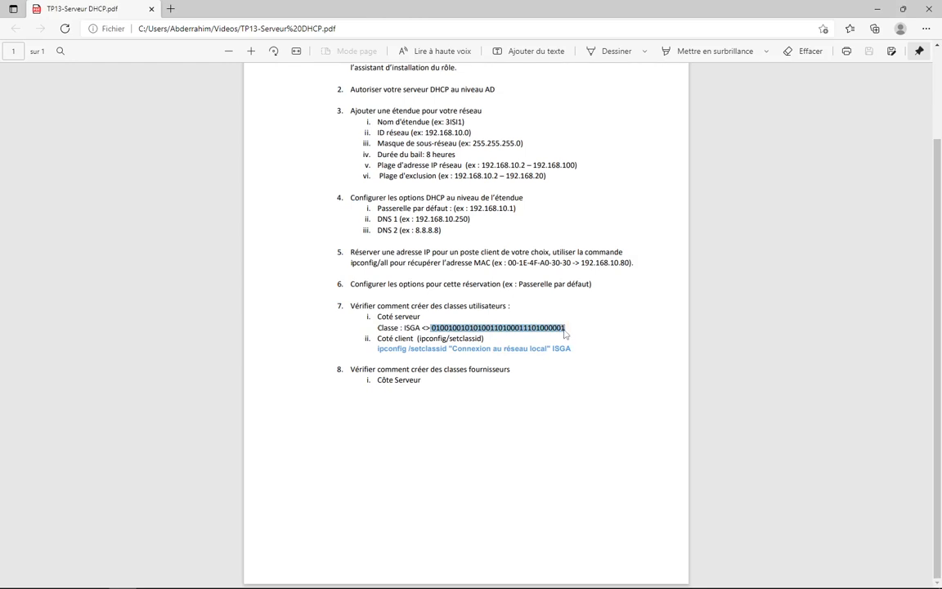
right_click(559, 349)
key(Escape)
key(alt+Tab)
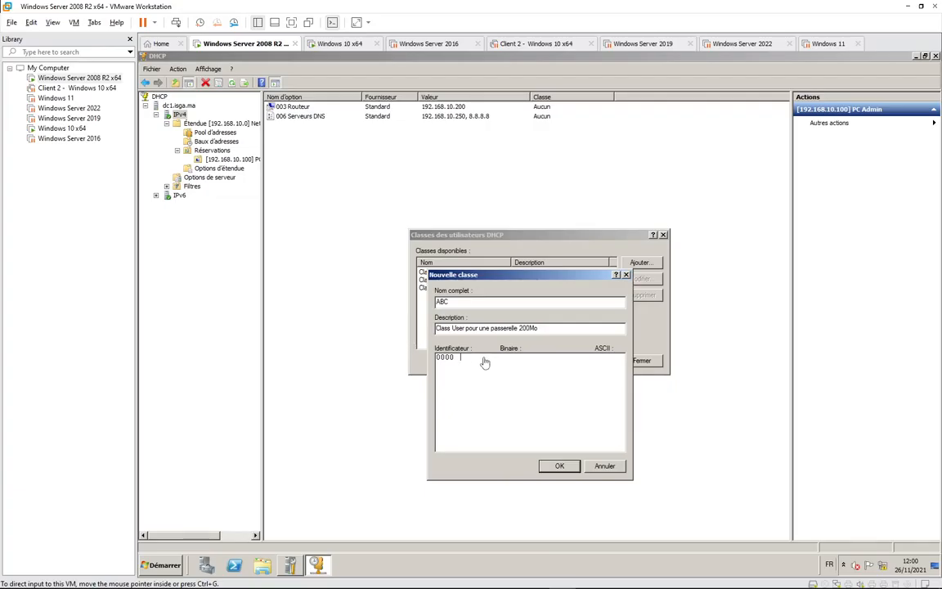
Try to save the ABC class and dismiss the missing class data warning.
click(485, 363)
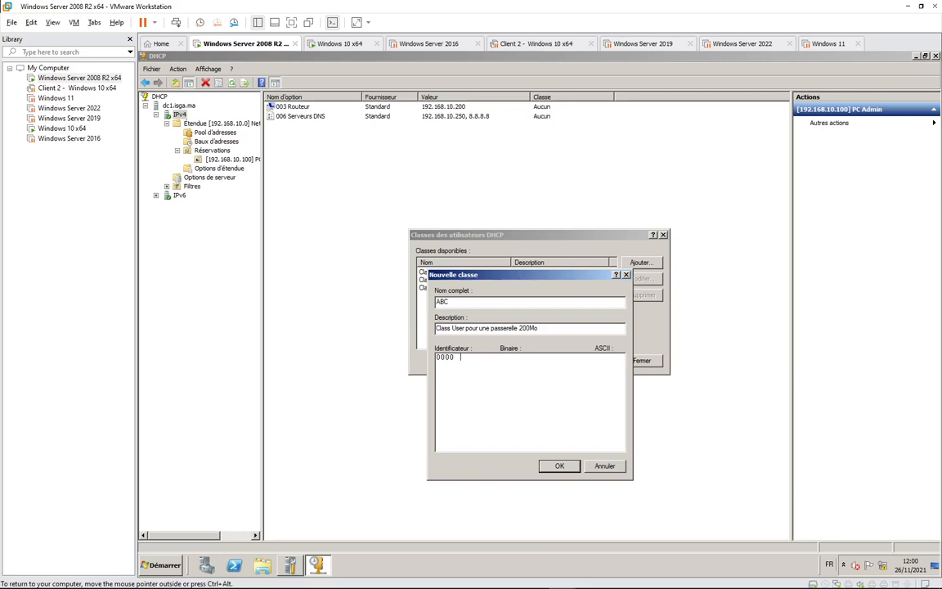
click(555, 463)
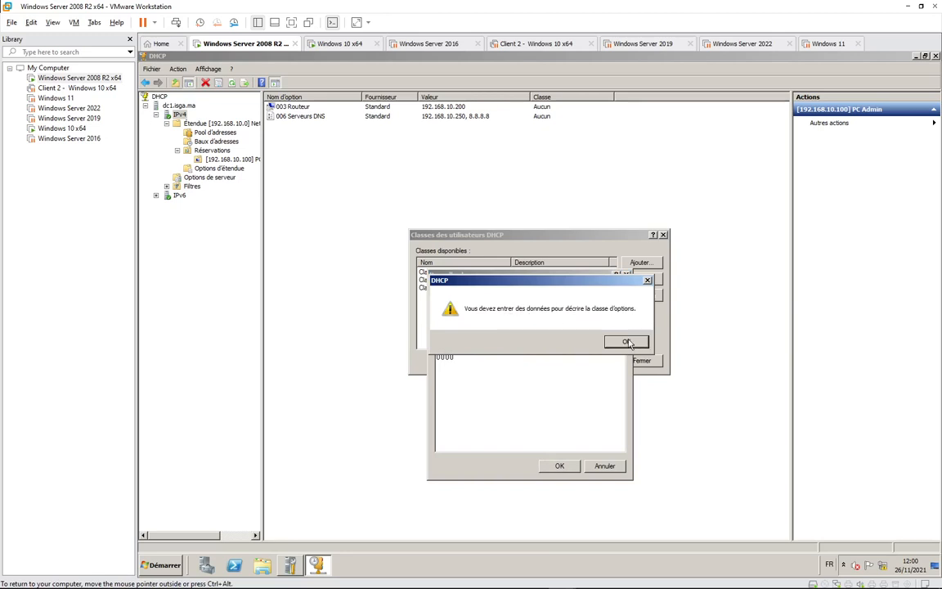
key(Return)
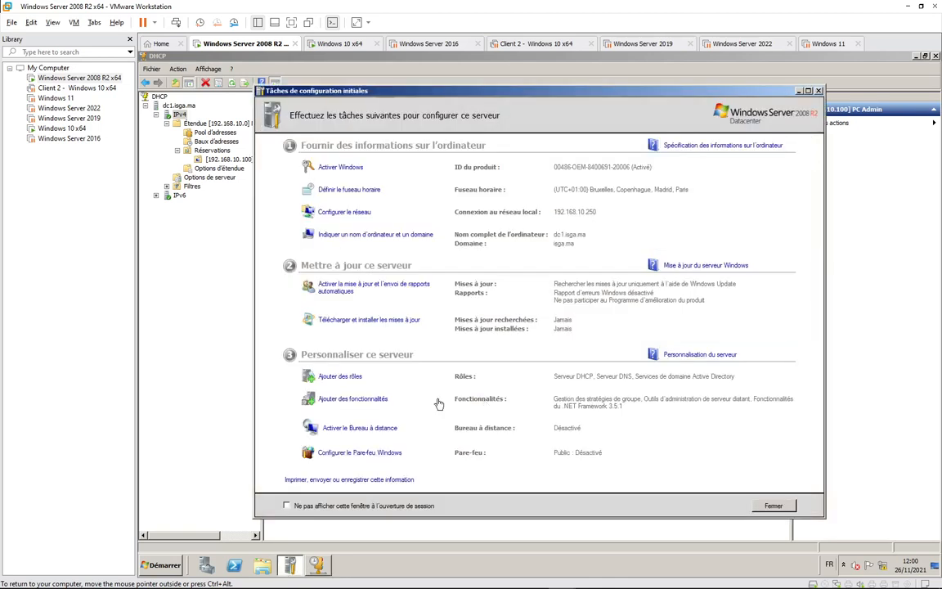
Select the leading binary digits 01001 of the ISGA identifier in the lab PDF.
click(119, 580)
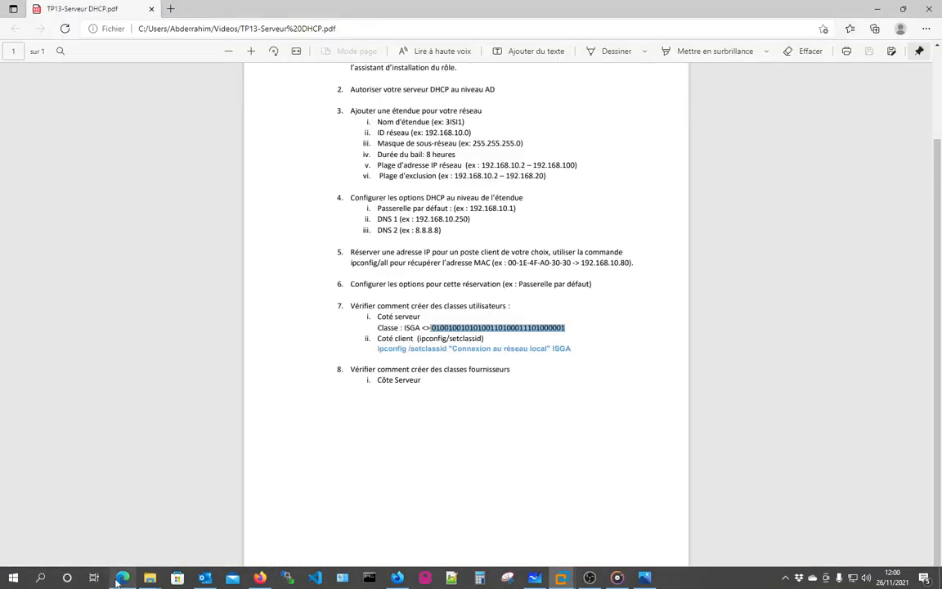
click(423, 337)
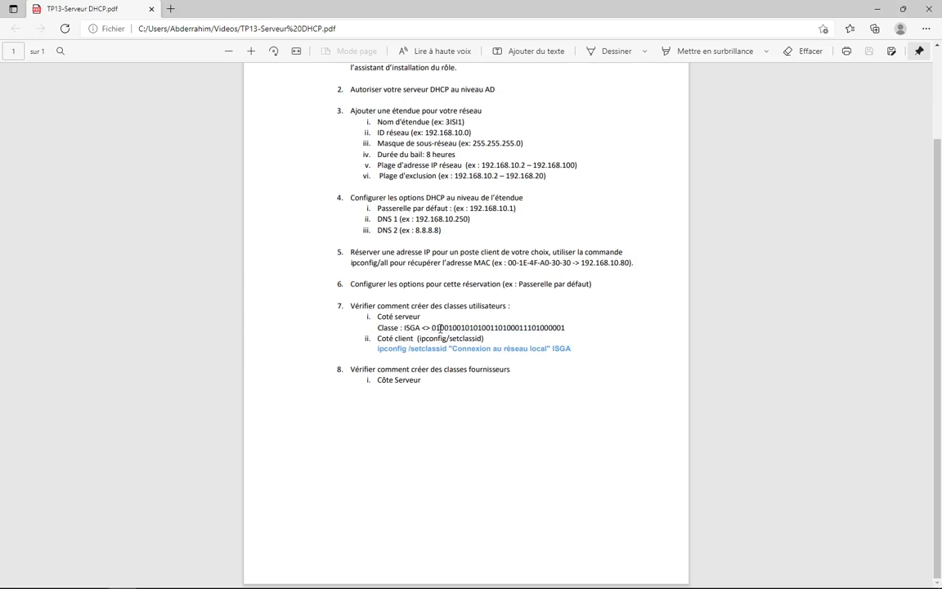
drag(439, 328, 425, 328)
right_click(425, 328)
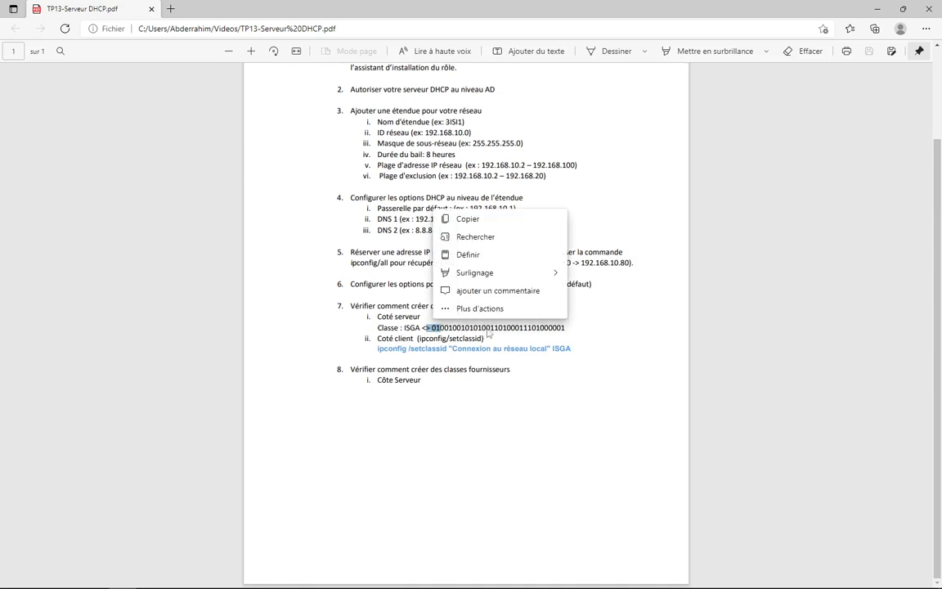
click(432, 327)
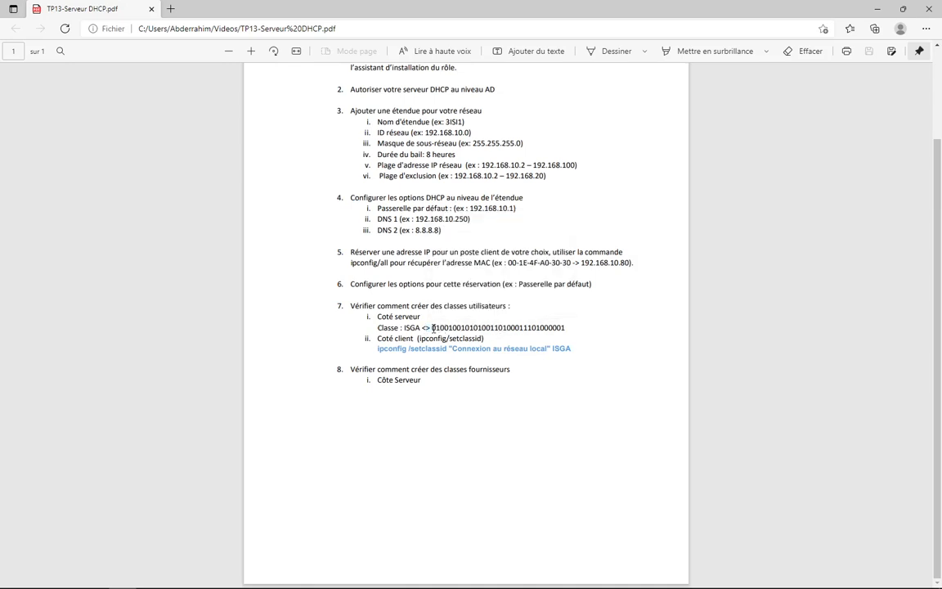
drag(432, 327, 452, 329)
right_click(452, 331)
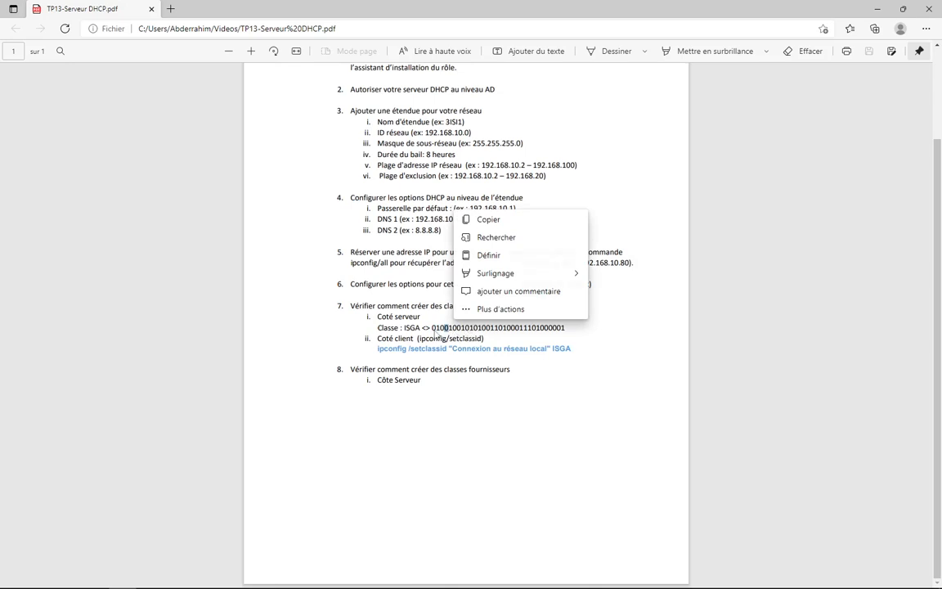
drag(432, 328, 564, 330)
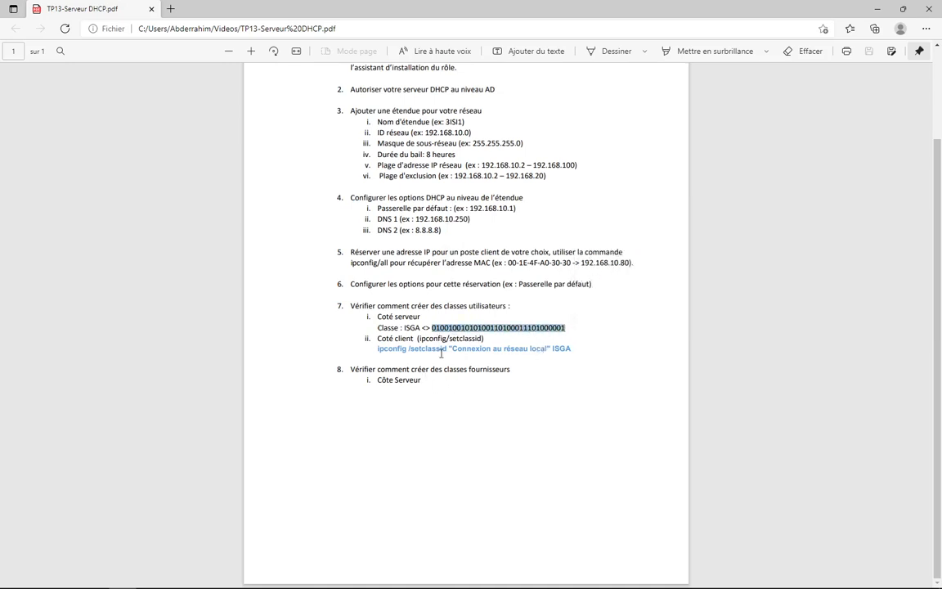
key(alt+Tab)
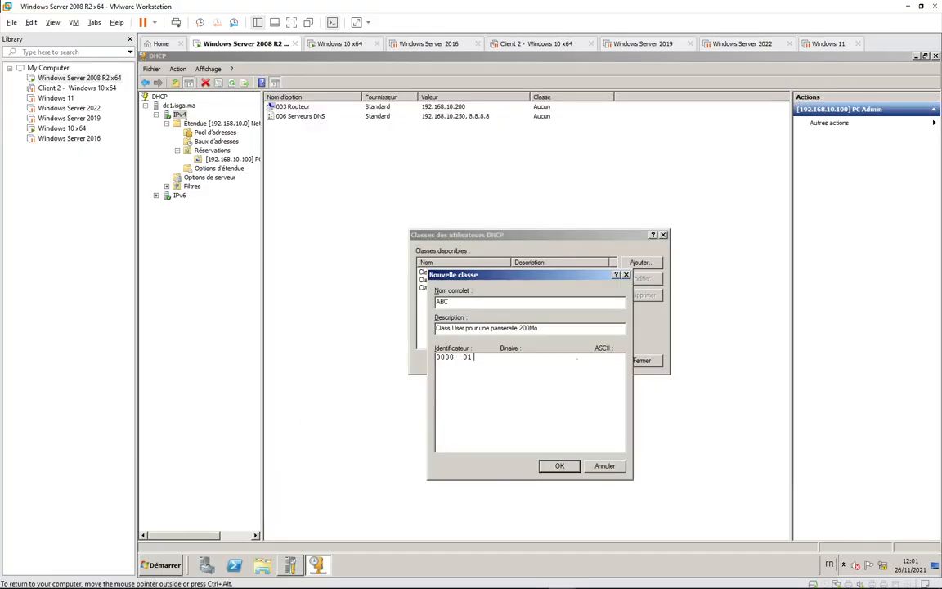
Save the ABC user class, close the class list, and view the scope's address leases.
click(558, 465)
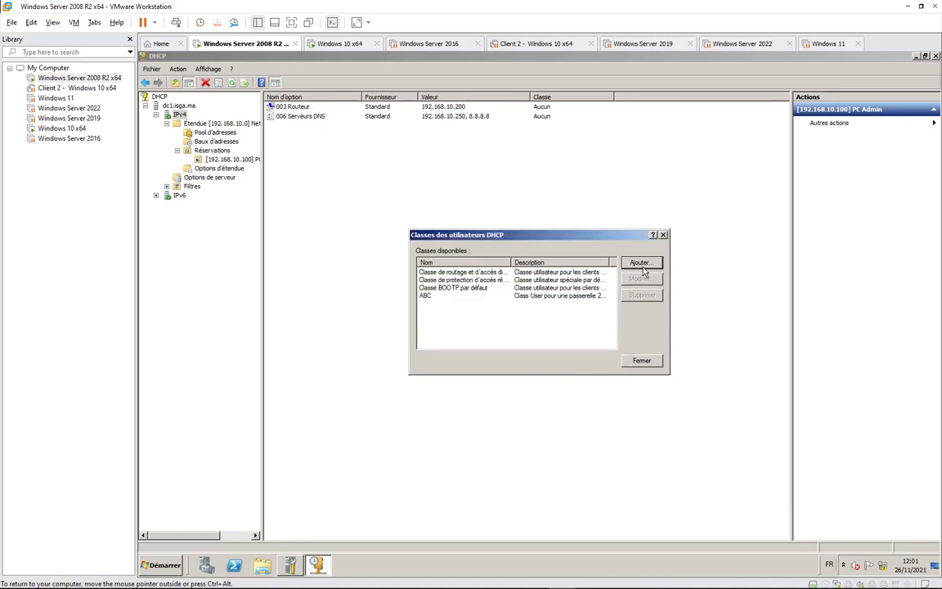
click(641, 361)
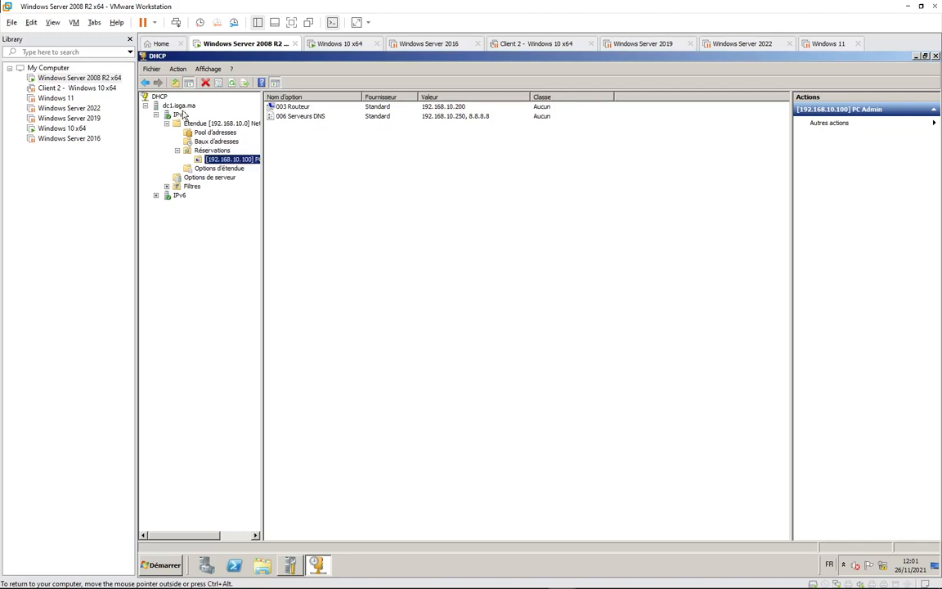
click(209, 177)
click(231, 169)
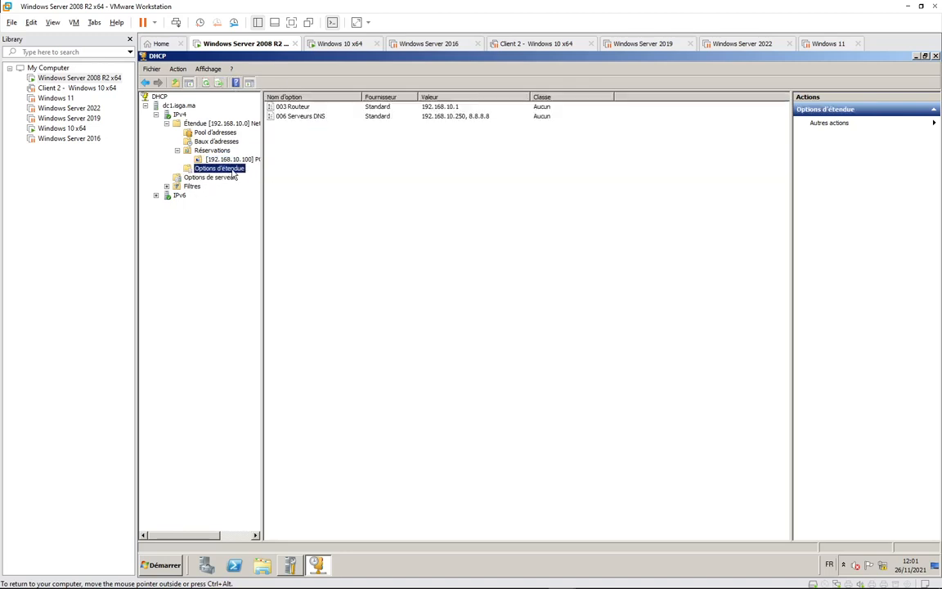
click(215, 140)
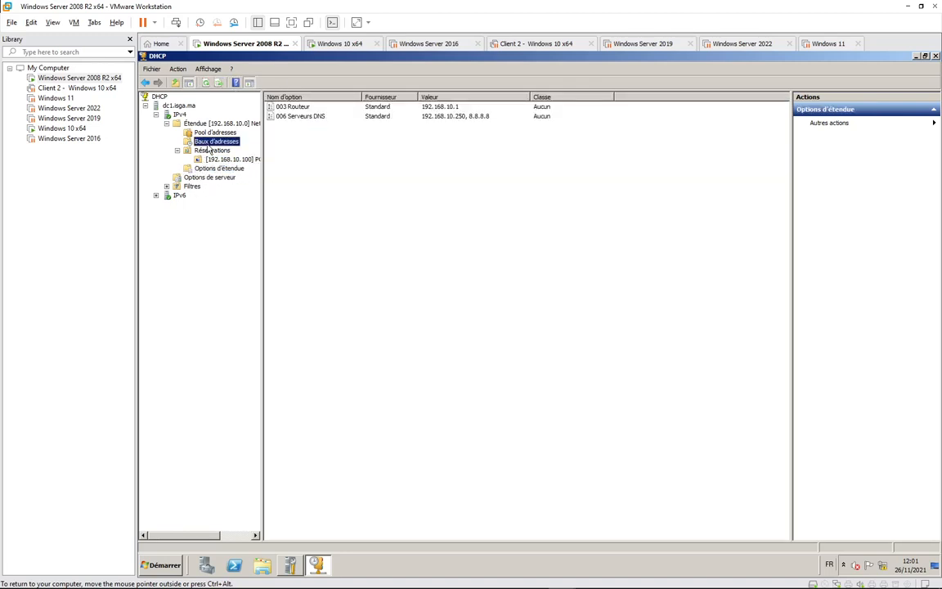
right_click(180, 114)
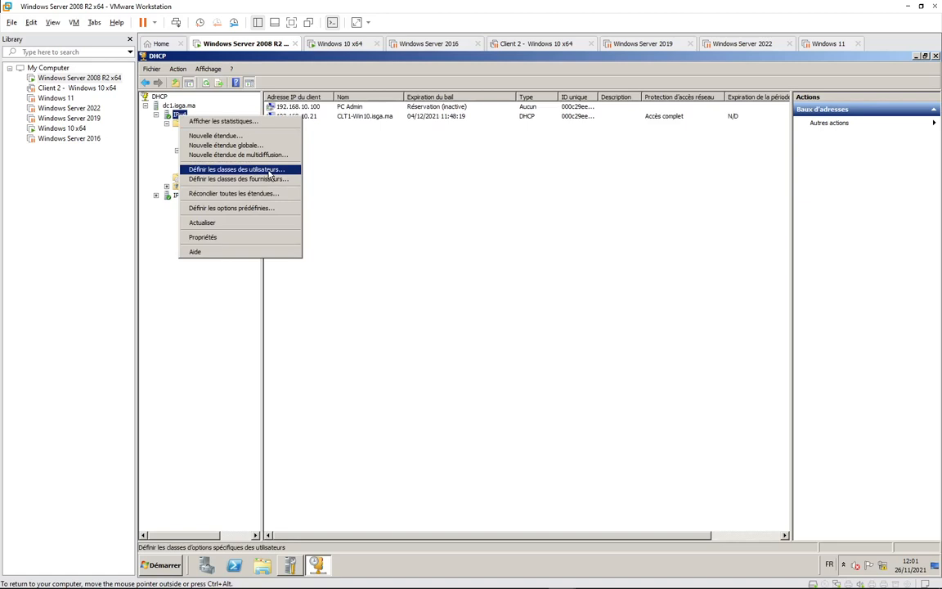
click(269, 171)
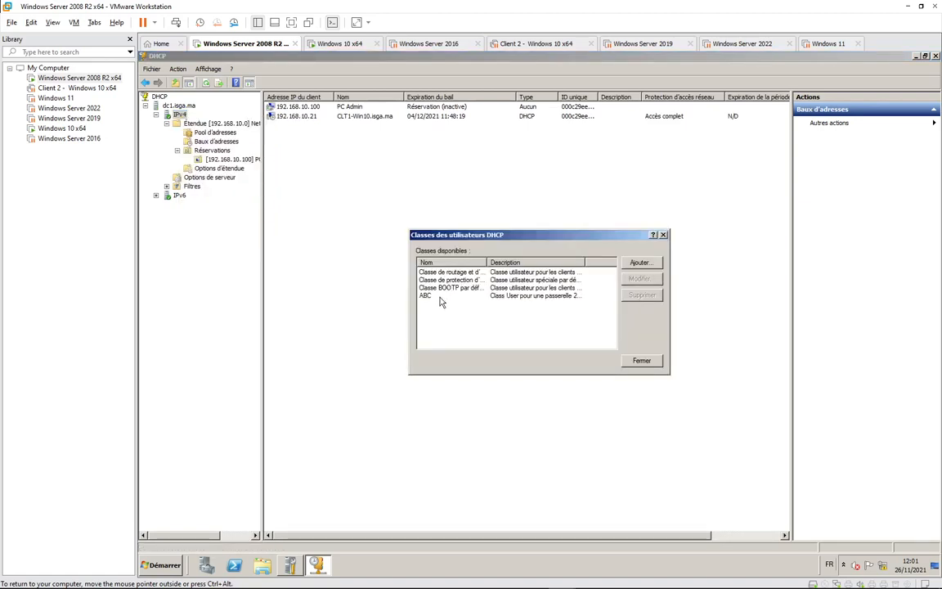
click(440, 296)
click(640, 279)
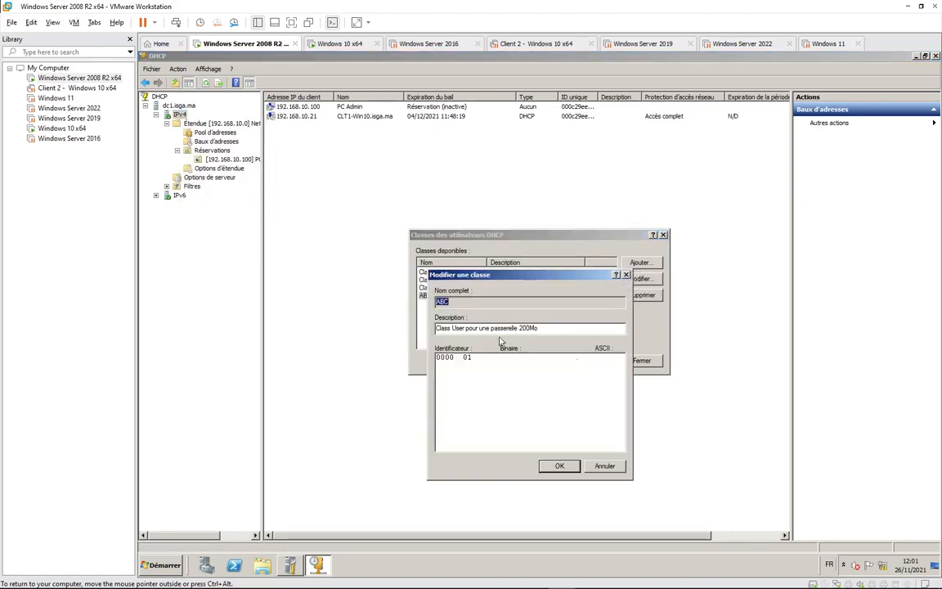
click(606, 466)
click(640, 361)
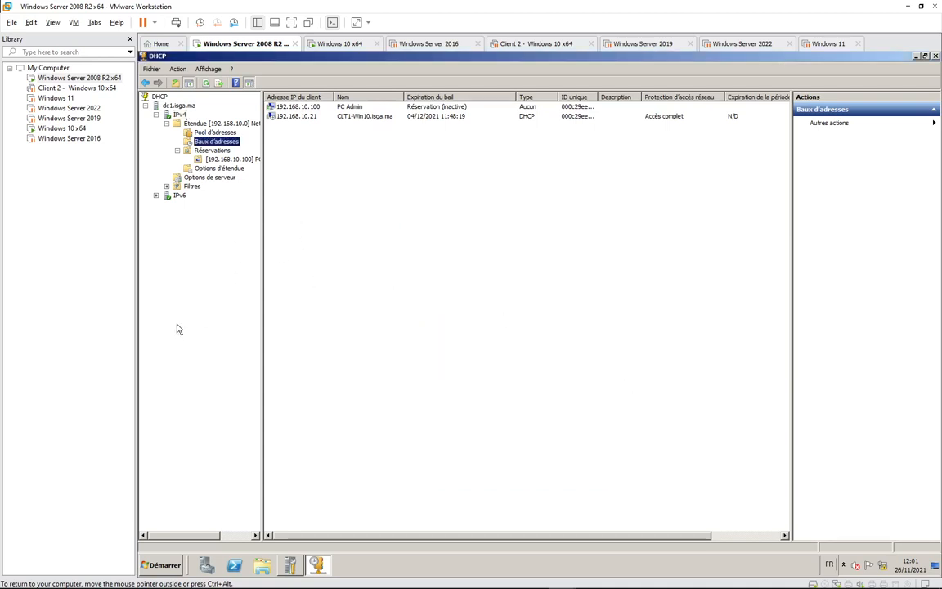
Check the scope options and then the server options information page.
right_click(210, 127)
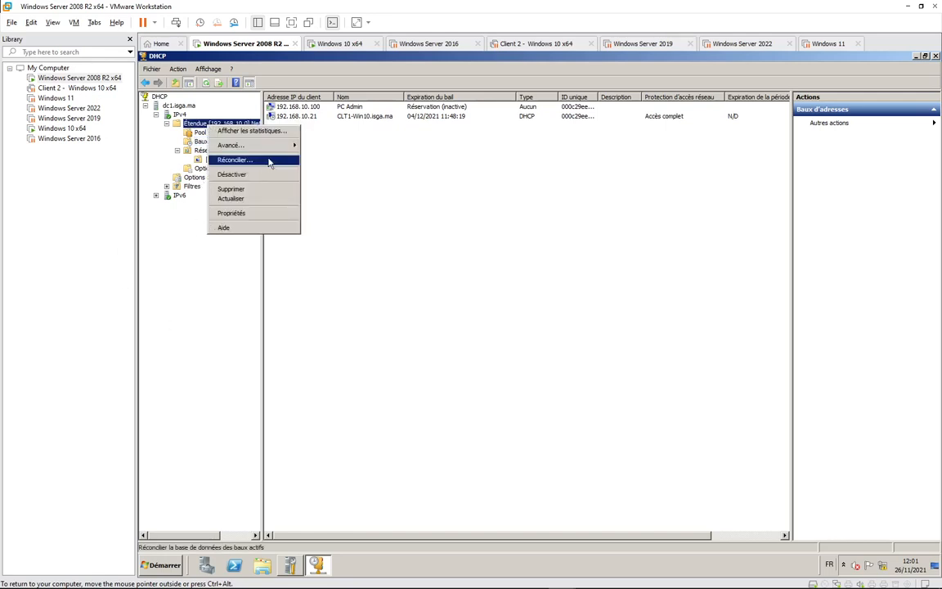
mouse_move(288, 148)
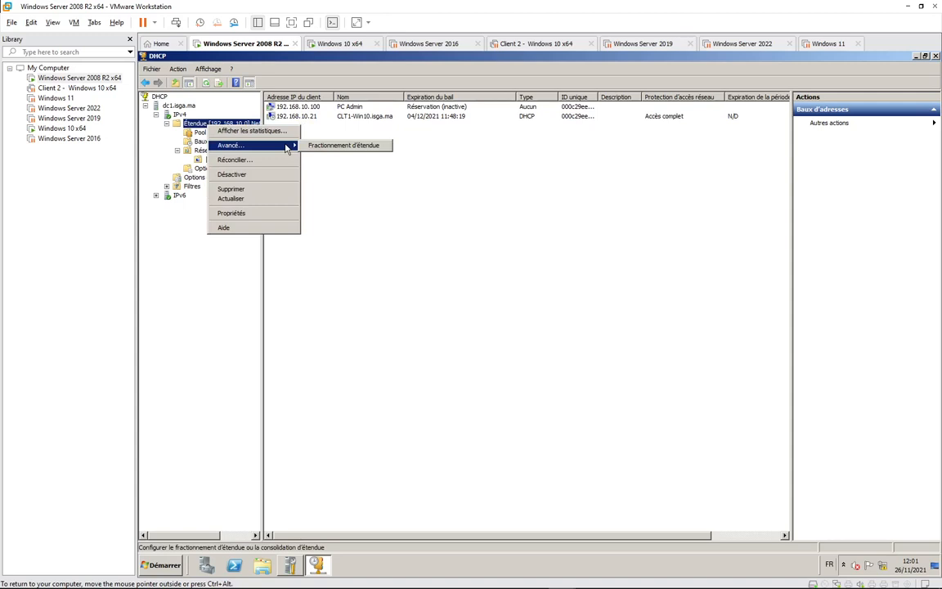
click(199, 244)
click(219, 168)
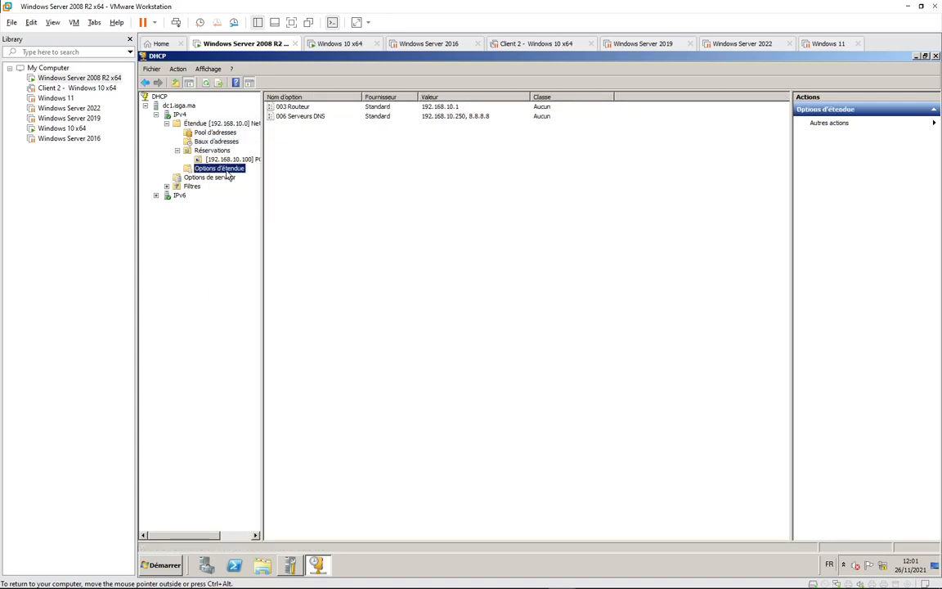
click(229, 177)
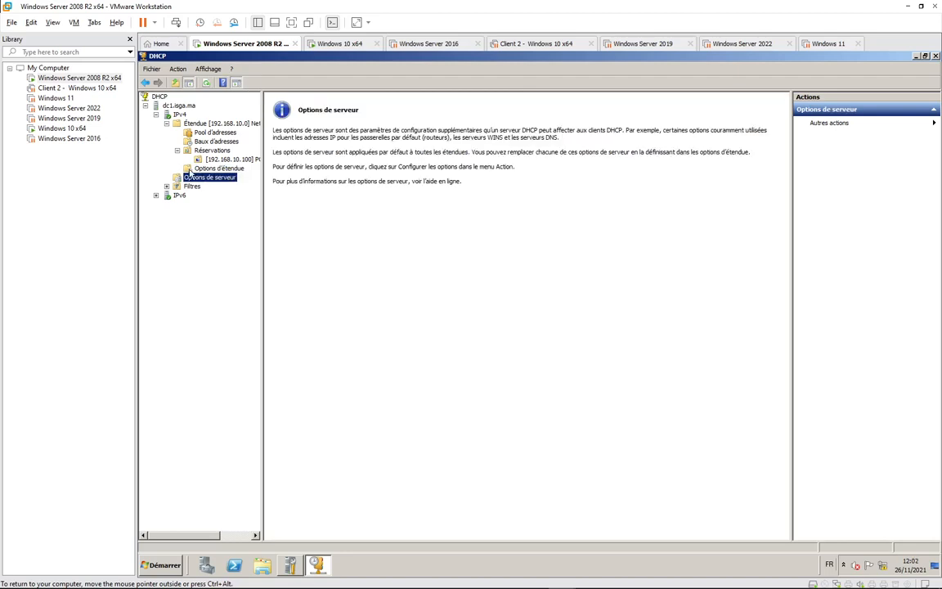
Review the scope properties' Avancé tab and close them unchanged.
right_click(206, 125)
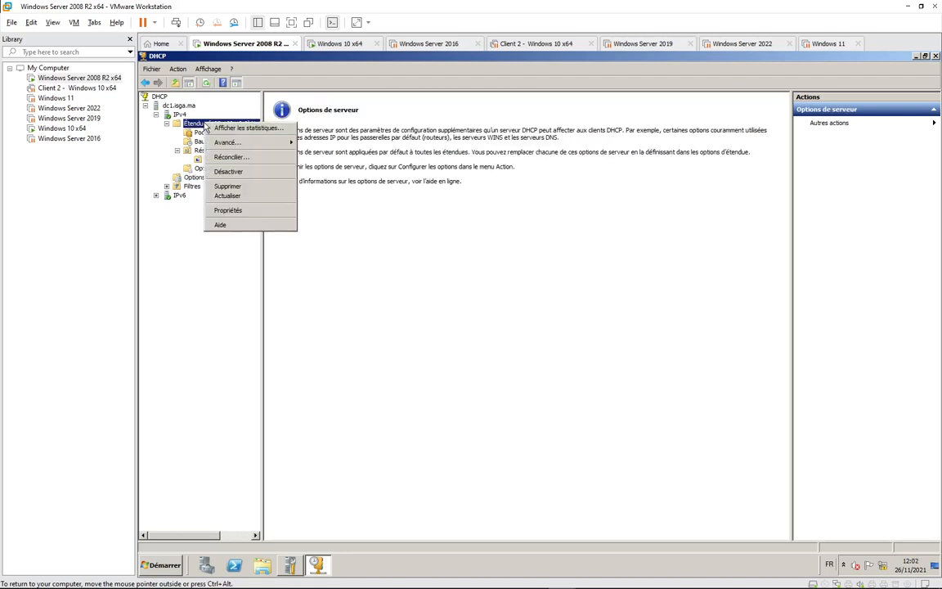
mouse_move(251, 147)
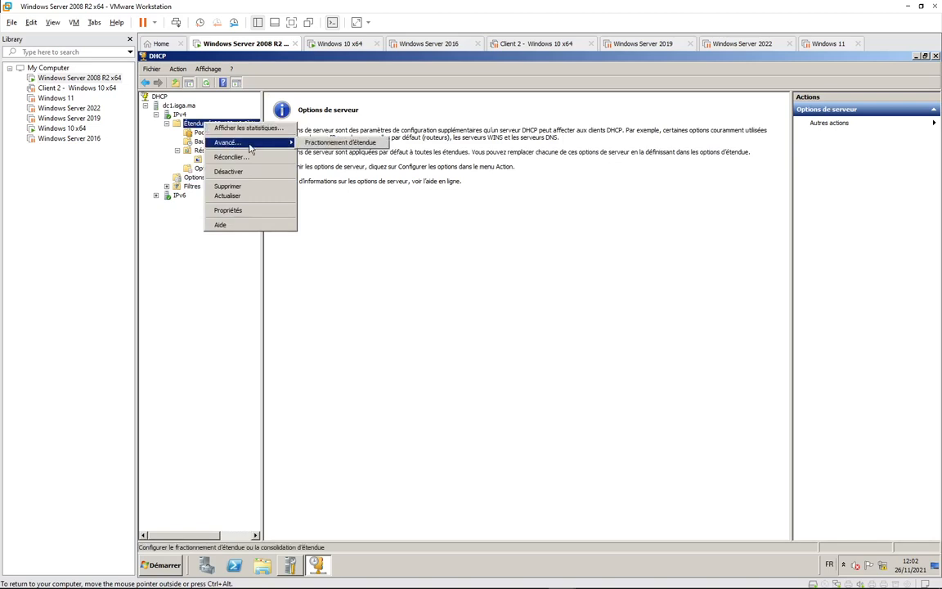
click(237, 210)
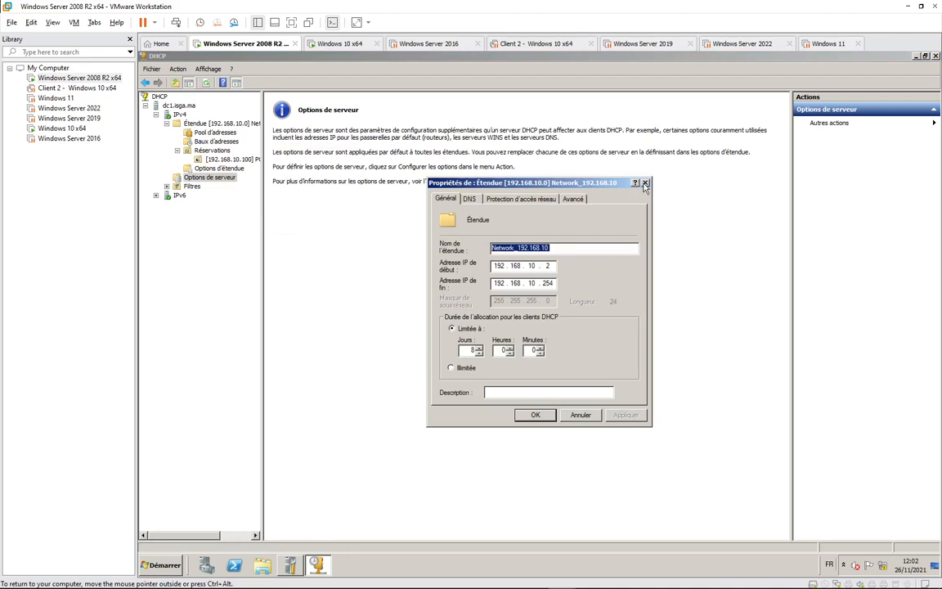
click(573, 199)
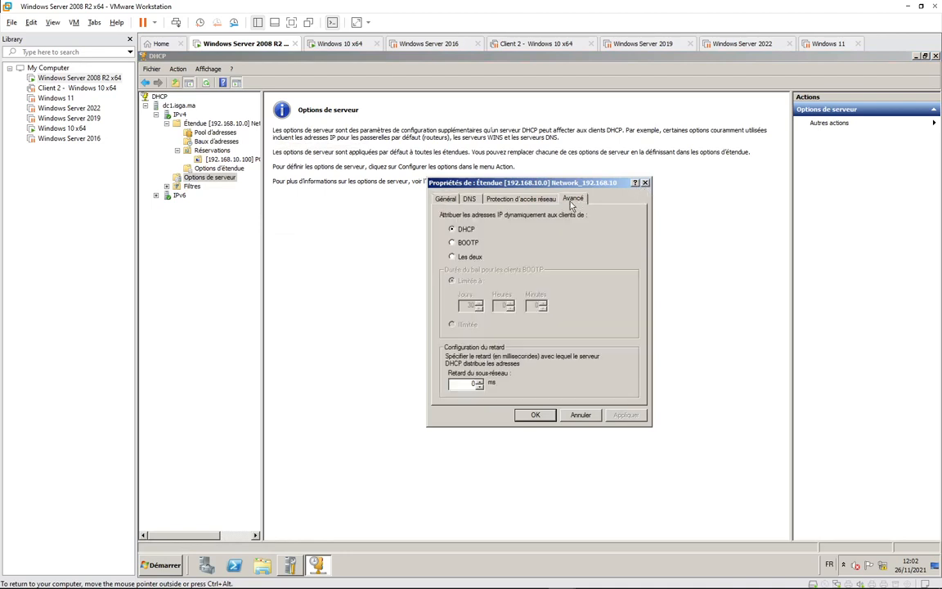
click(645, 183)
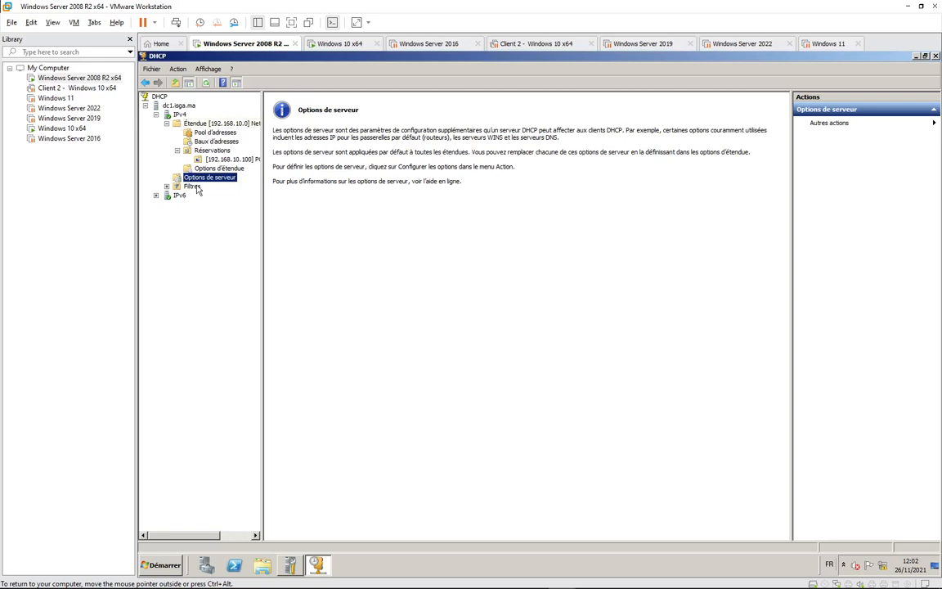
right_click(179, 115)
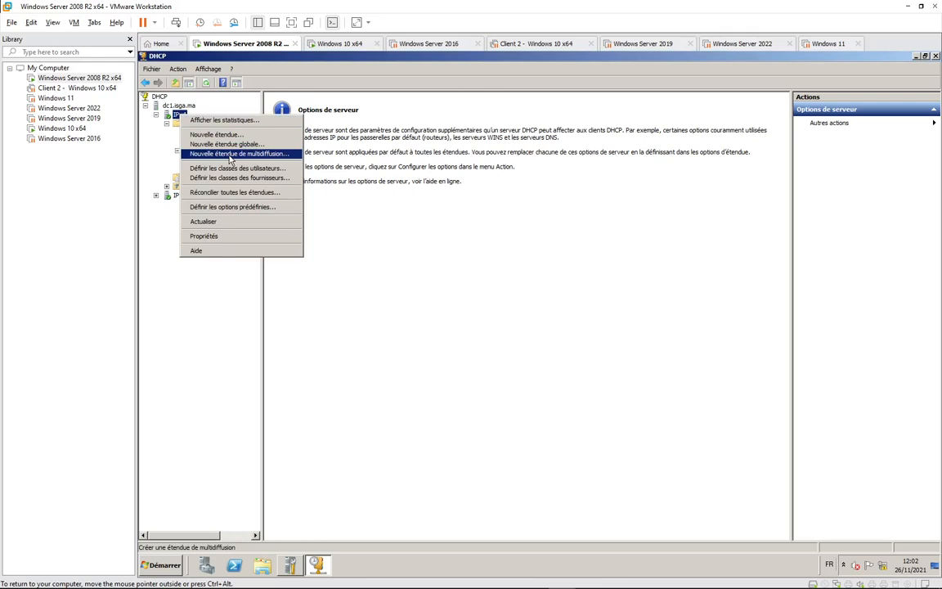
Glance at the predefined options, cancel, and display IPv4 contents with scope 192.168.10.0 active.
click(241, 206)
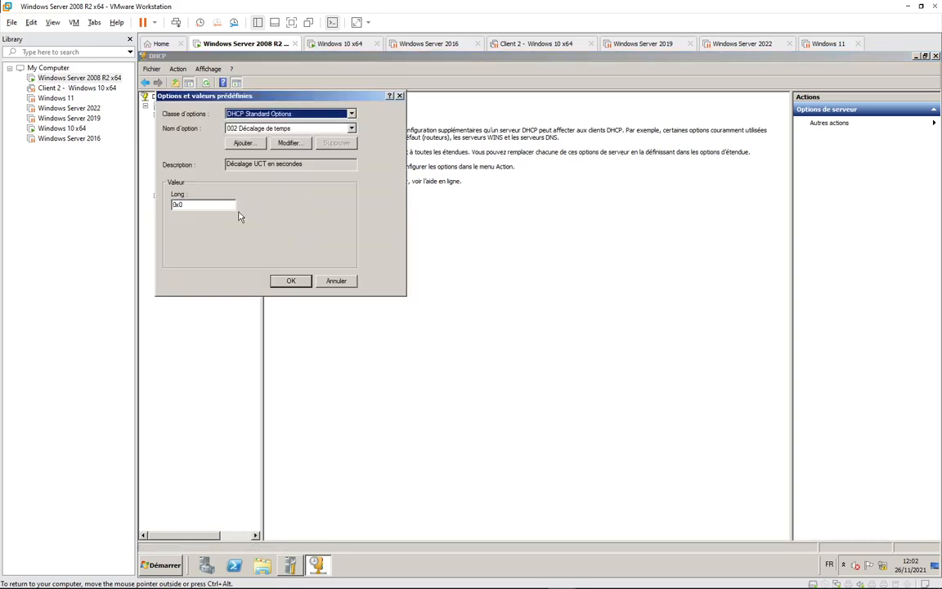
click(337, 281)
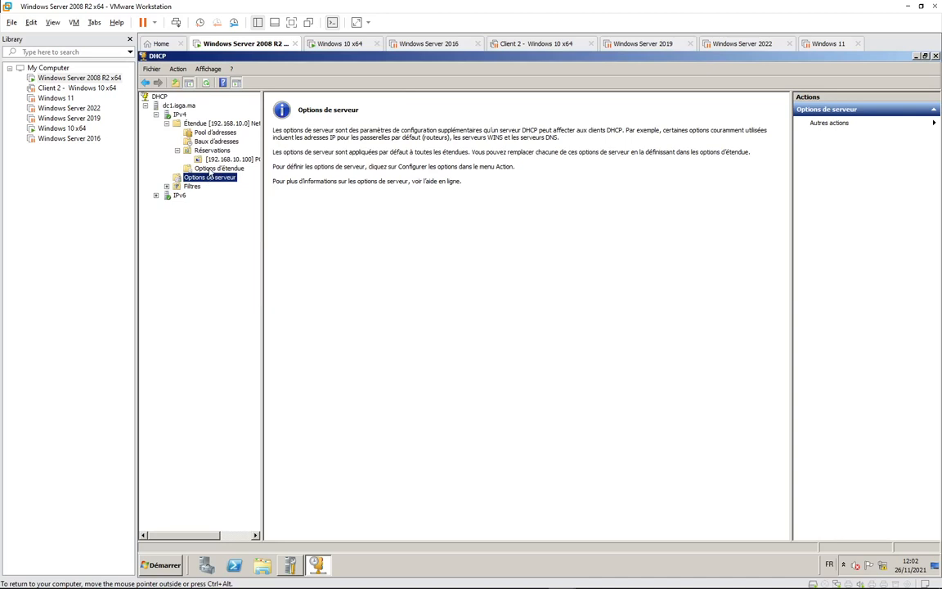
right_click(206, 124)
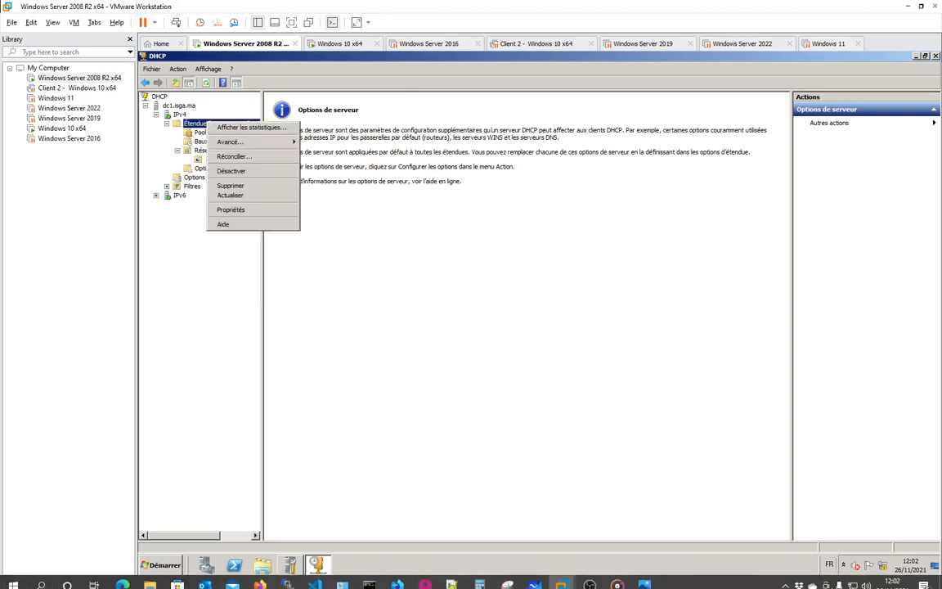
click(786, 582)
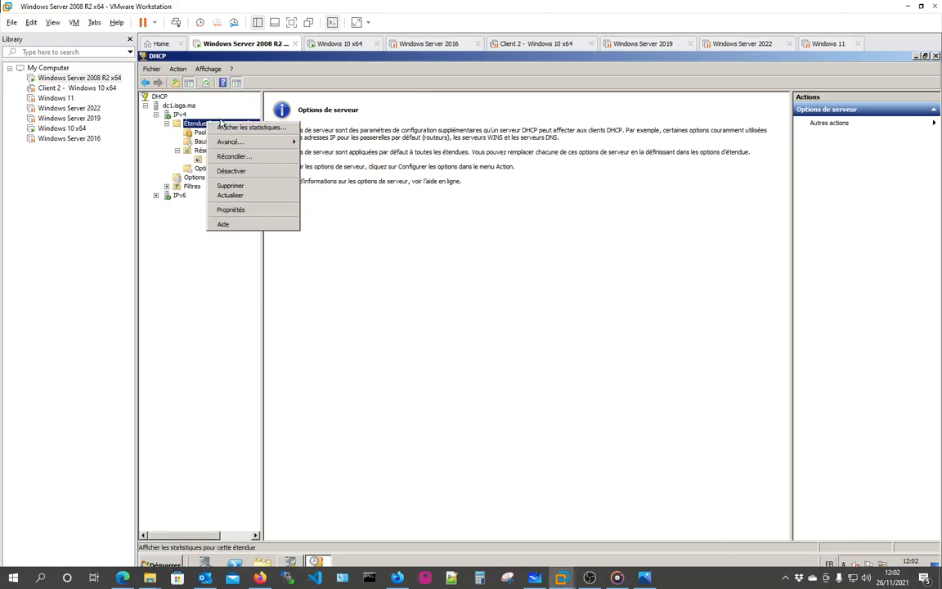
click(211, 312)
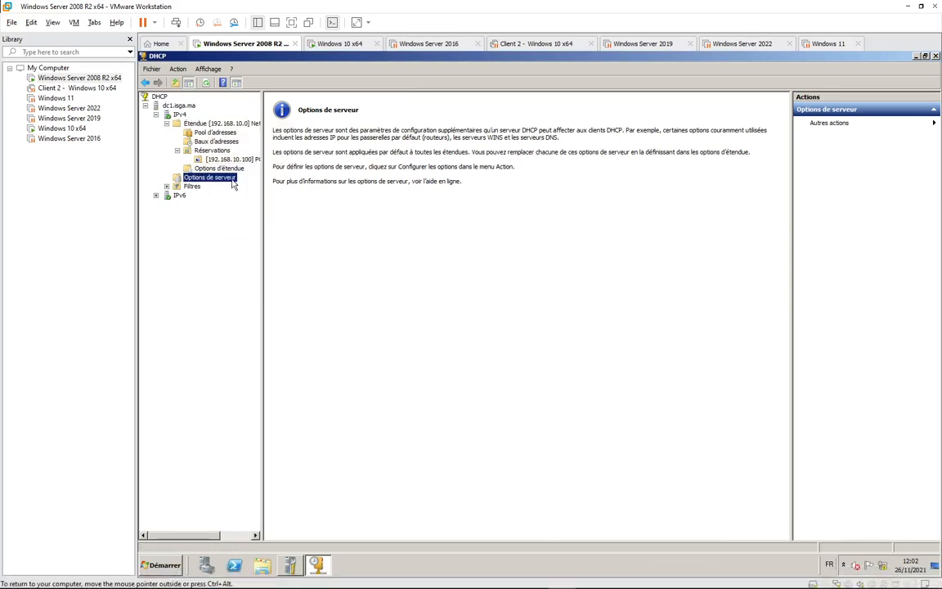
click(179, 115)
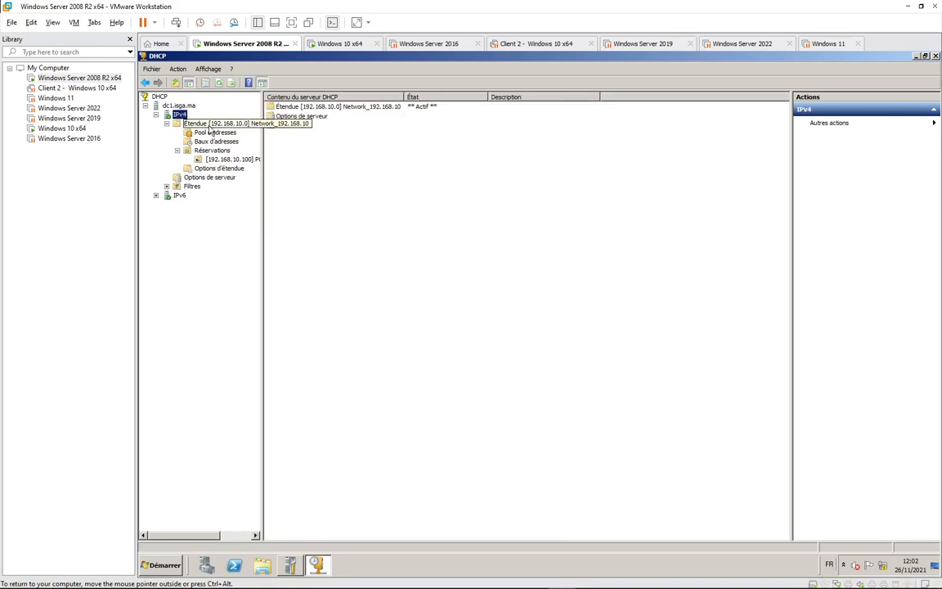
Review and close the IPv4 server properties, then open the scope options' advanced settings.
right_click(181, 117)
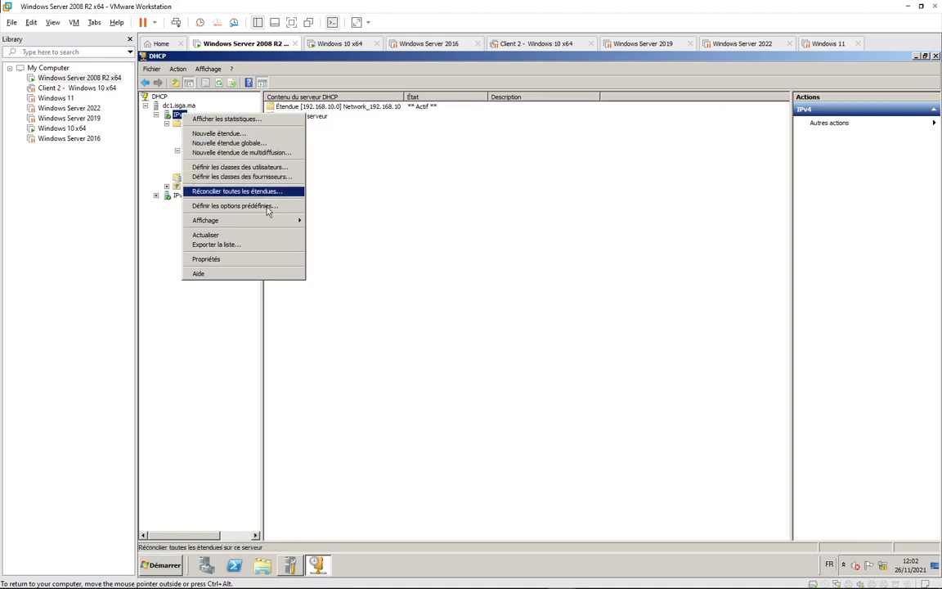
click(227, 259)
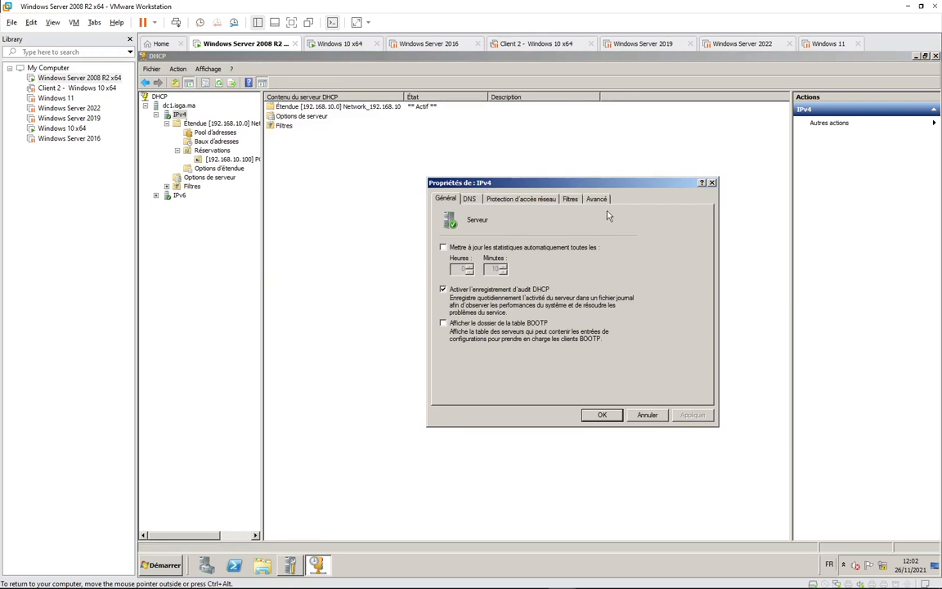
click(712, 183)
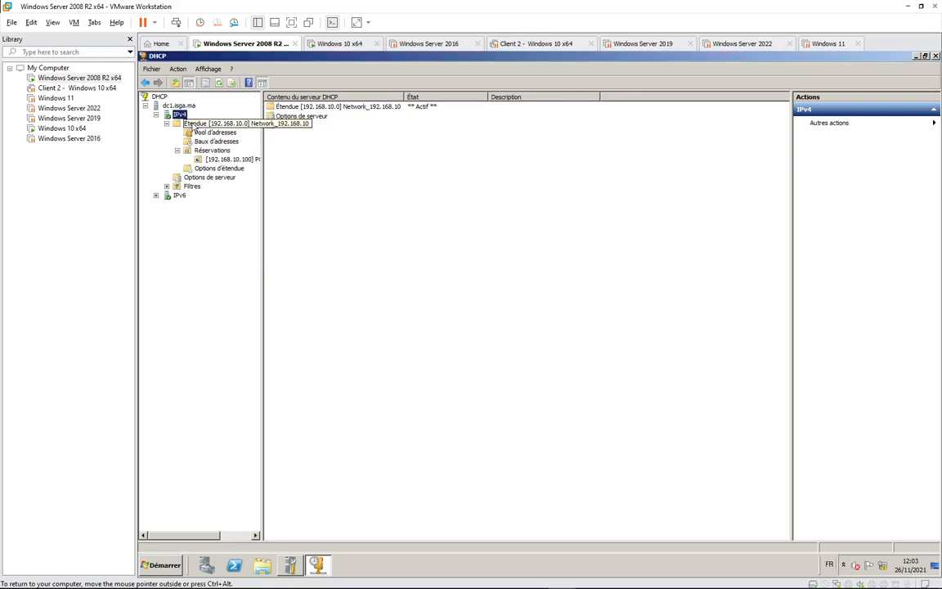
mouse_move(897, 578)
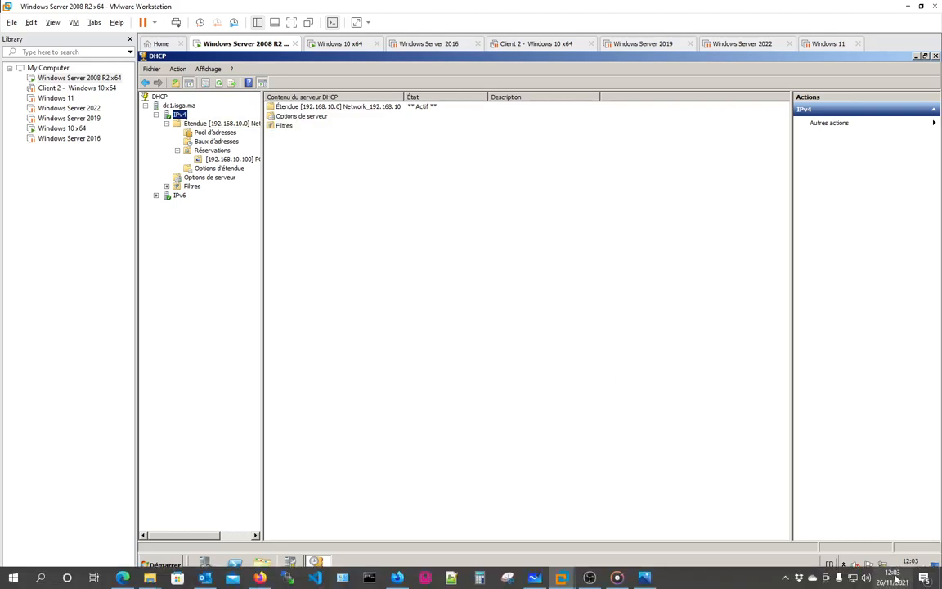
click(785, 579)
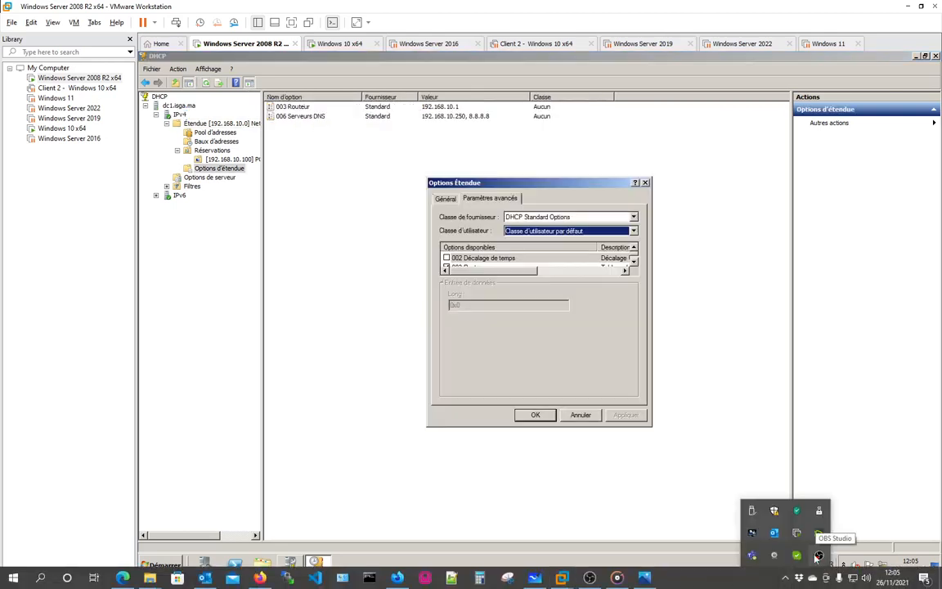
Close the scope options unchanged and reopen the scope options configuration.
click(580, 414)
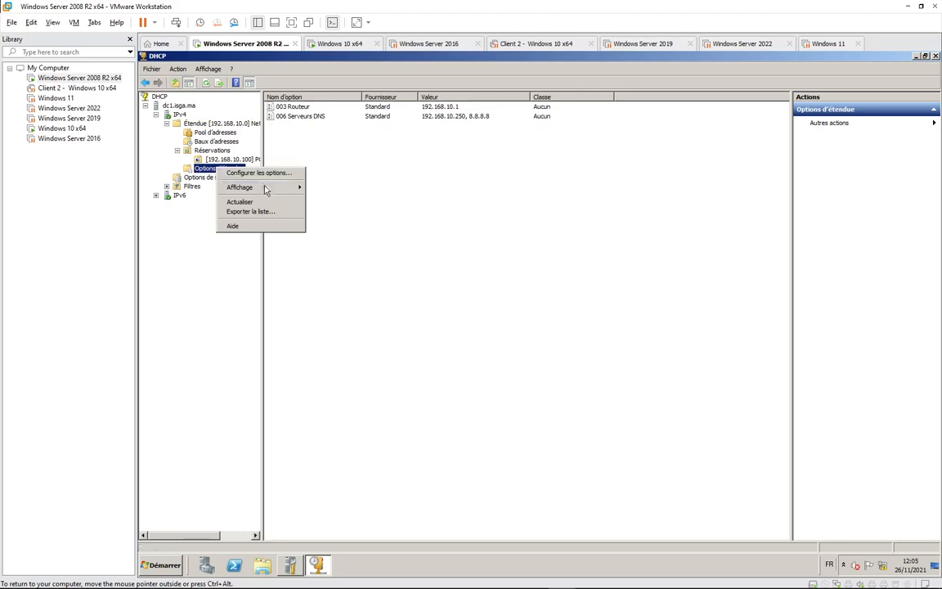
click(352, 180)
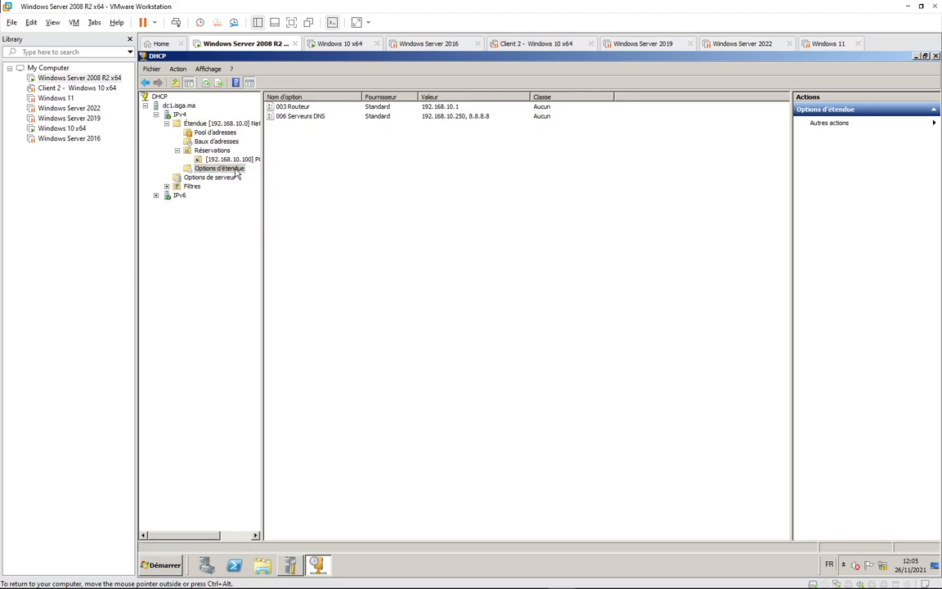
right_click(235, 174)
click(270, 175)
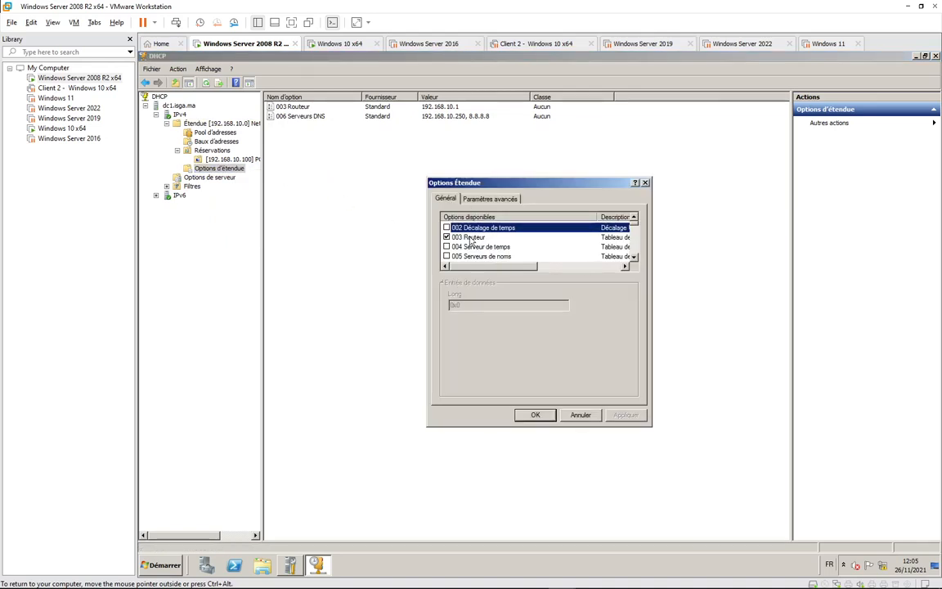
In the advanced settings, select user class ABC and scroll the available options list.
click(489, 199)
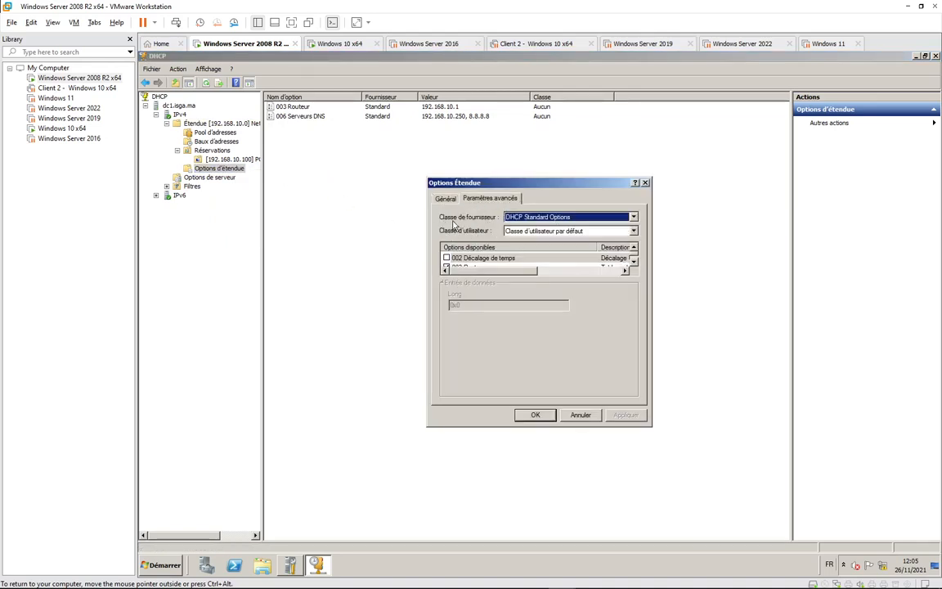
click(633, 232)
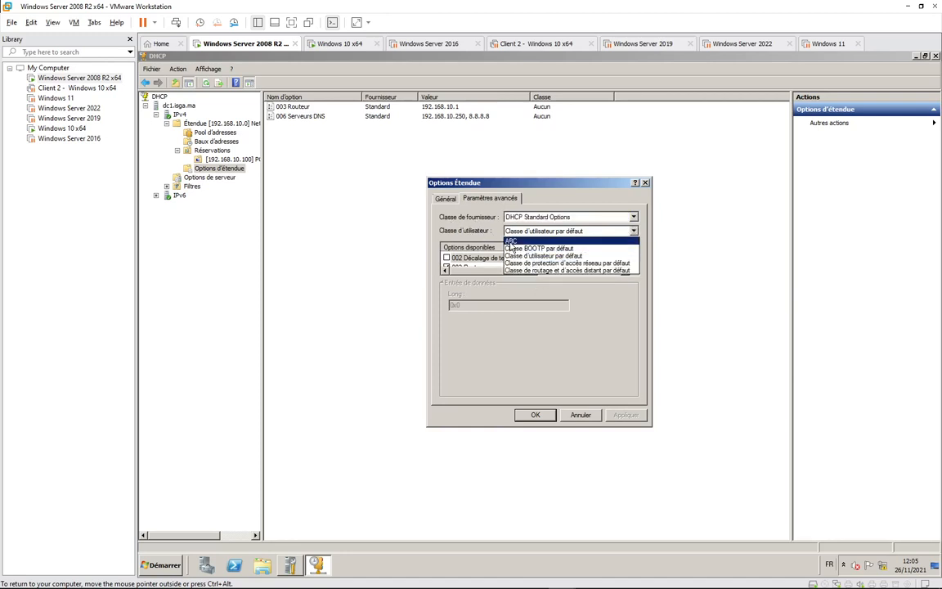
click(512, 241)
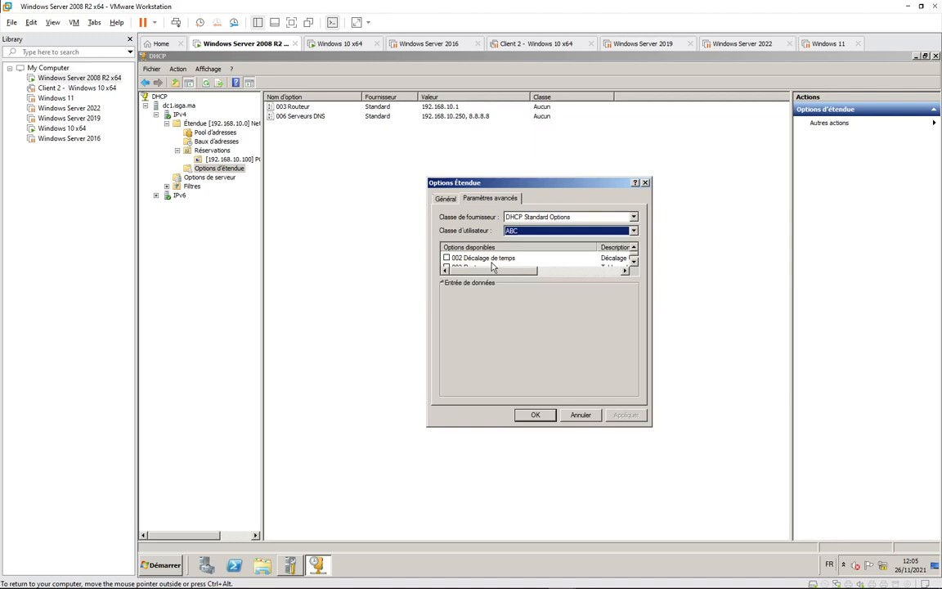
click(634, 262)
click(634, 263)
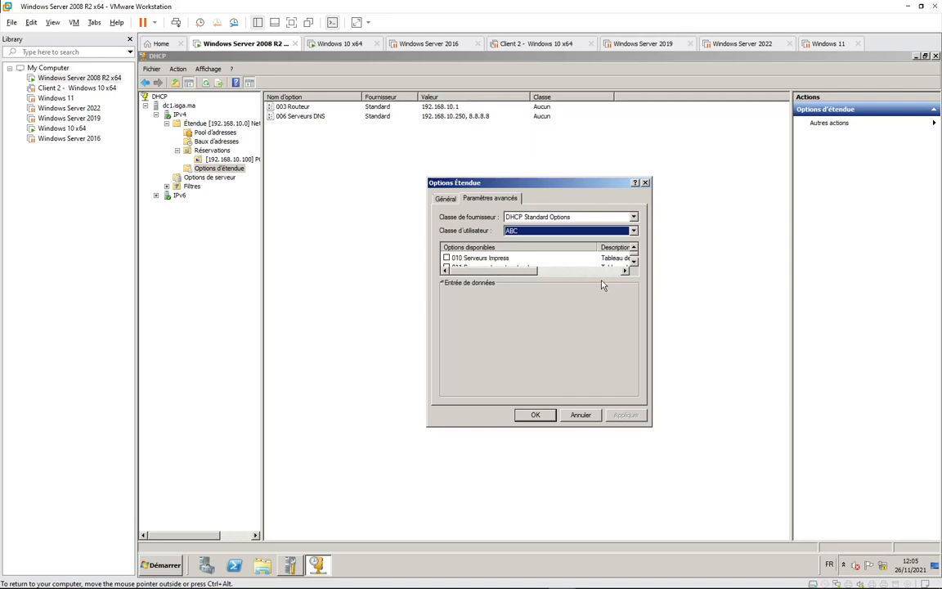
click(633, 248)
click(633, 248)
click(634, 248)
click(634, 248)
click(633, 248)
click(634, 248)
click(634, 248)
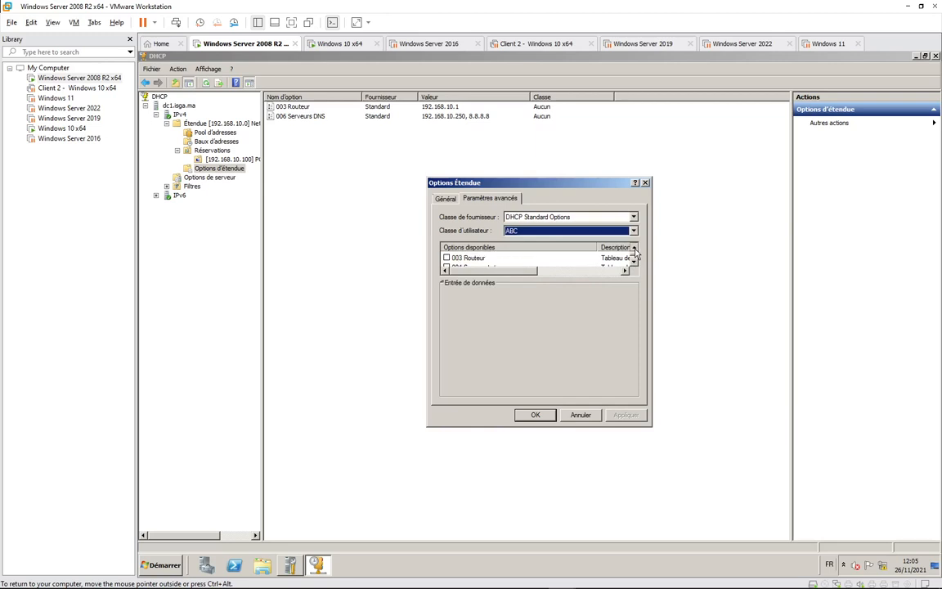
Enable 003 Routeur for class ABC with router 192.168.10.254, then apply and confirm.
click(446, 257)
click(464, 331)
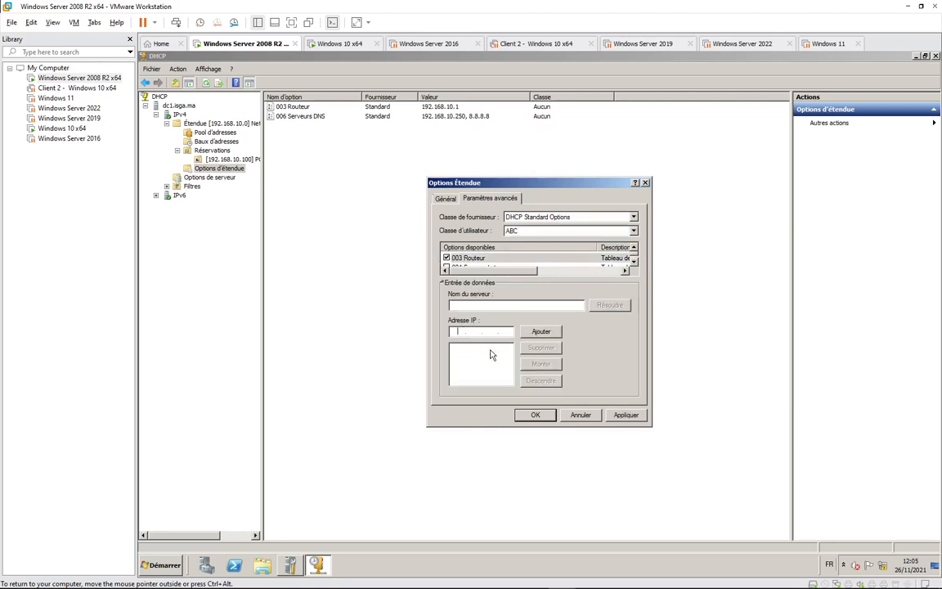
text(192 . 168 . 10 . 254)
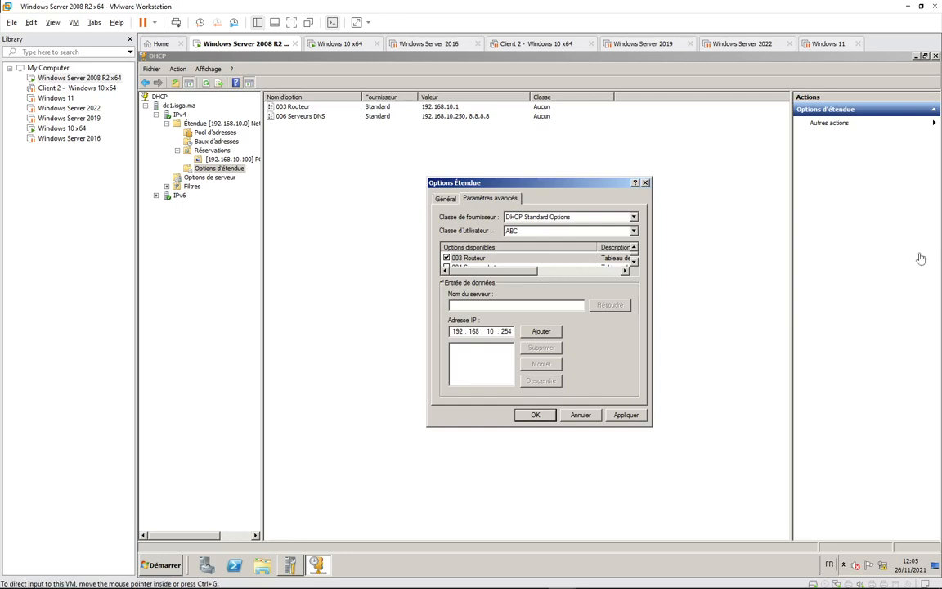
click(538, 332)
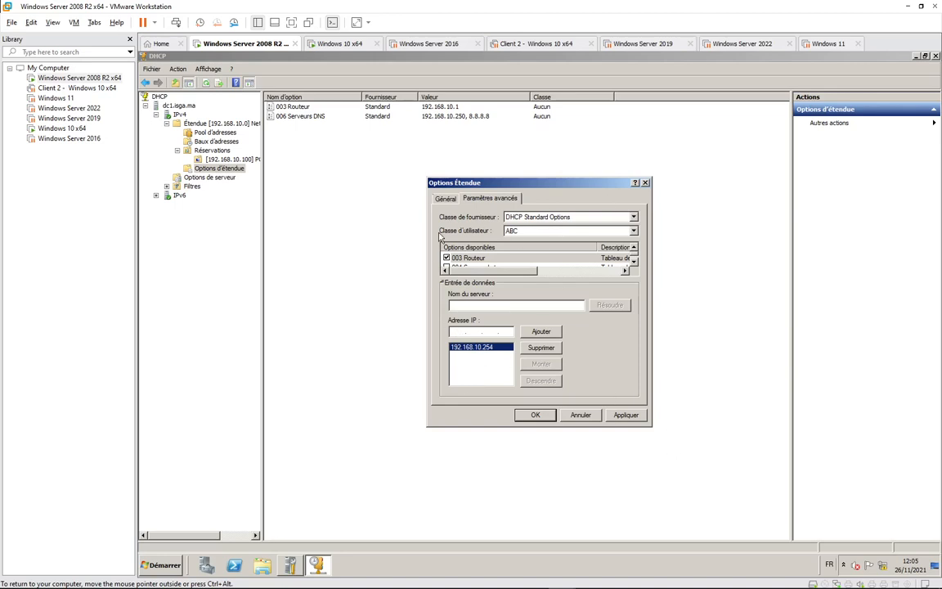
click(627, 415)
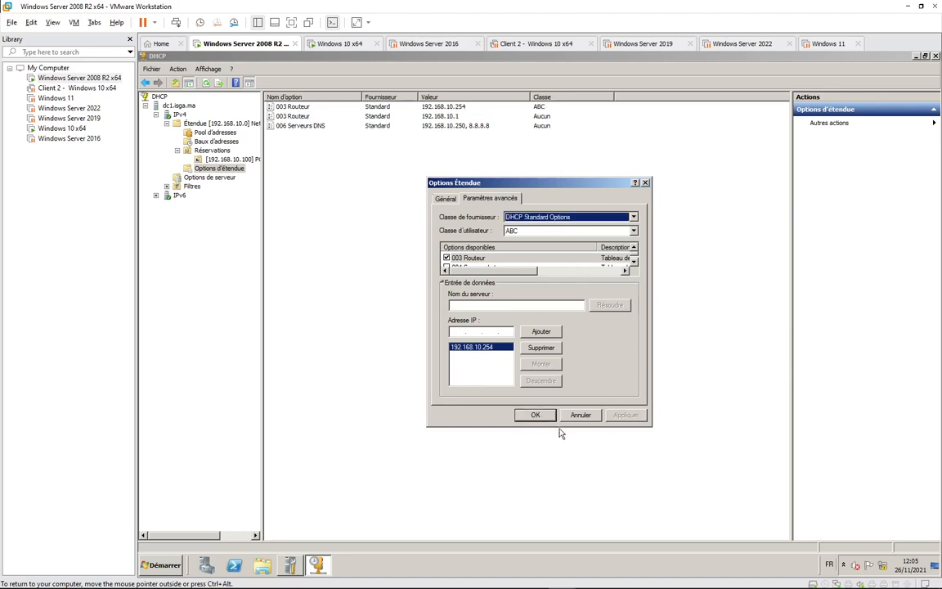
click(536, 415)
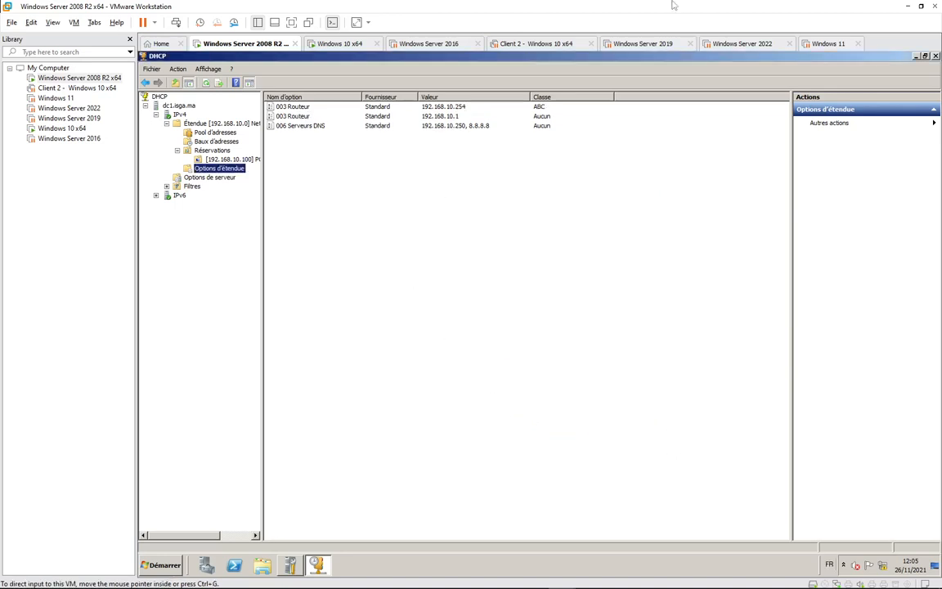
Switch to the Windows 10 x64 client, whose ipconfig shows gateway 192.168.10.200.
click(343, 44)
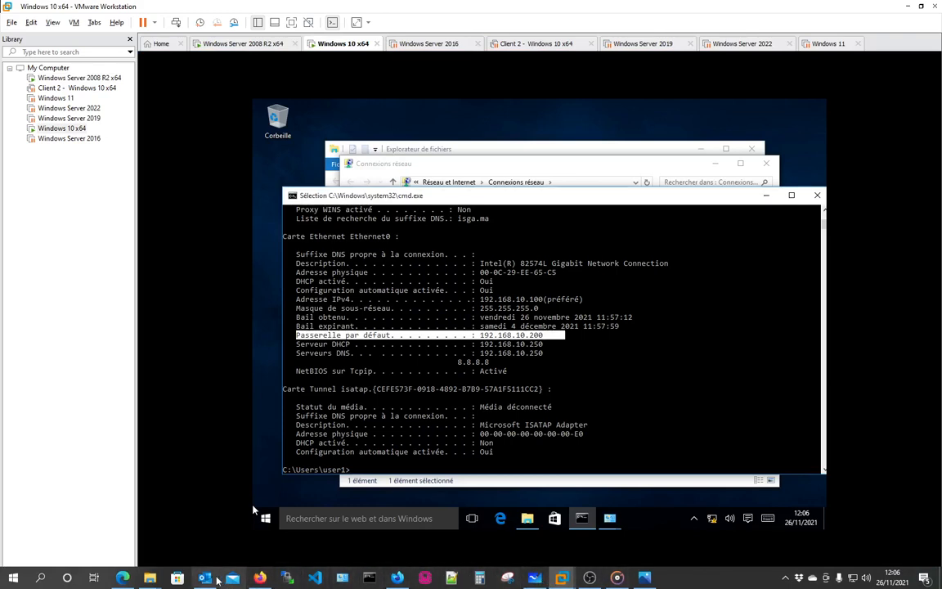
Bring up the TP13-Serveur DHCP.pdf lab sheet in Edge at step 7 on user classes.
click(122, 578)
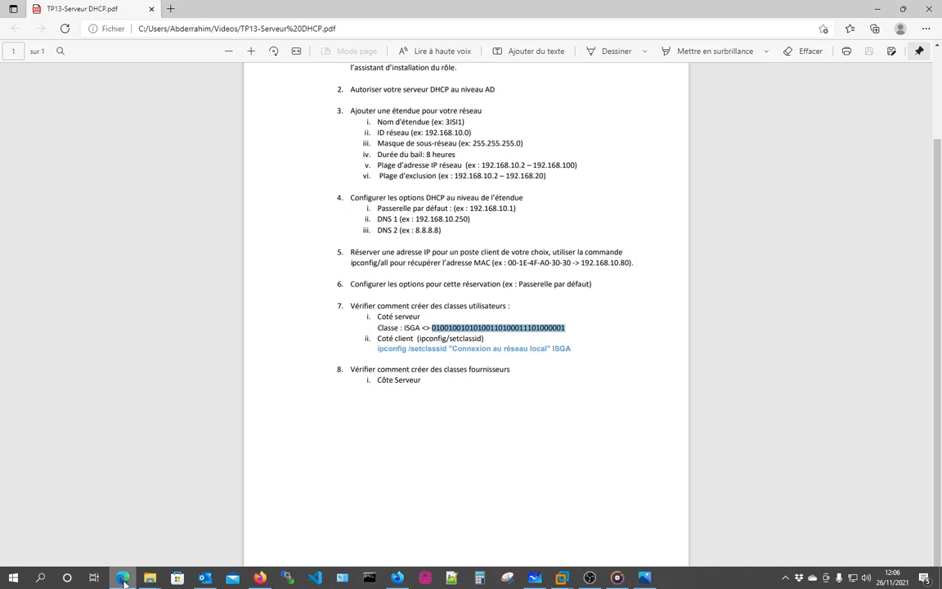
Enter ipconfig/setclassid Ethernet0 ABC in the client's command prompt, then return to the lab PDF.
click(123, 579)
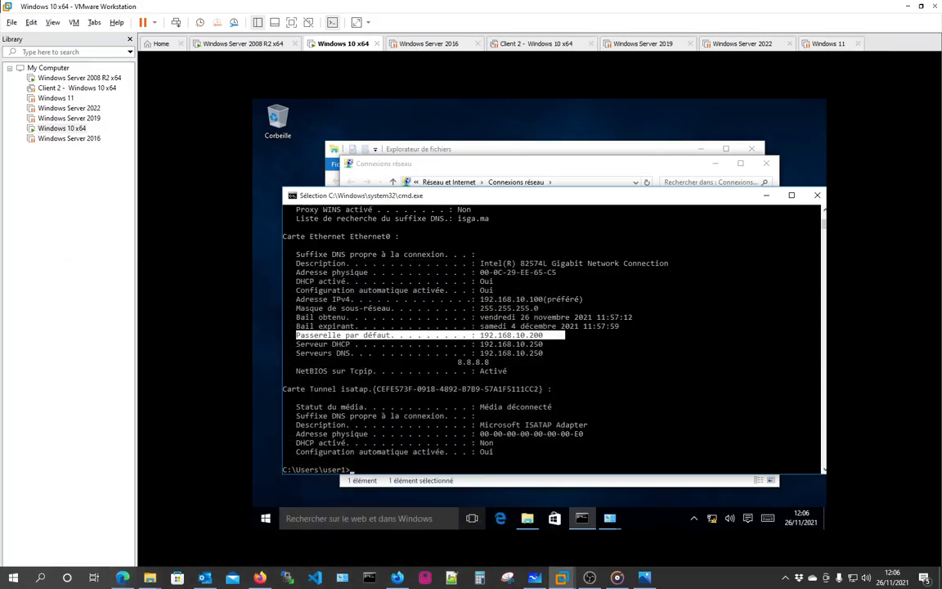
click(519, 169)
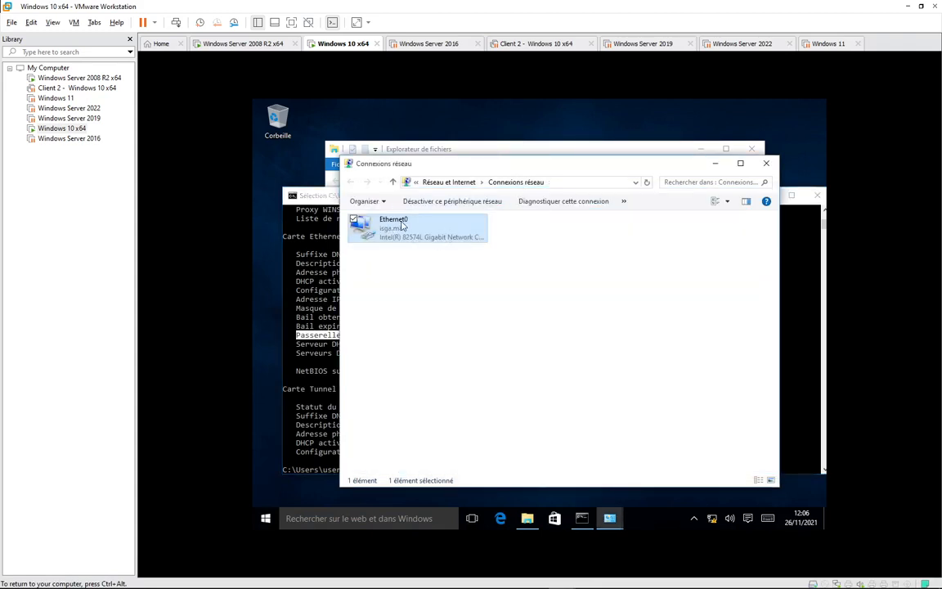
click(320, 314)
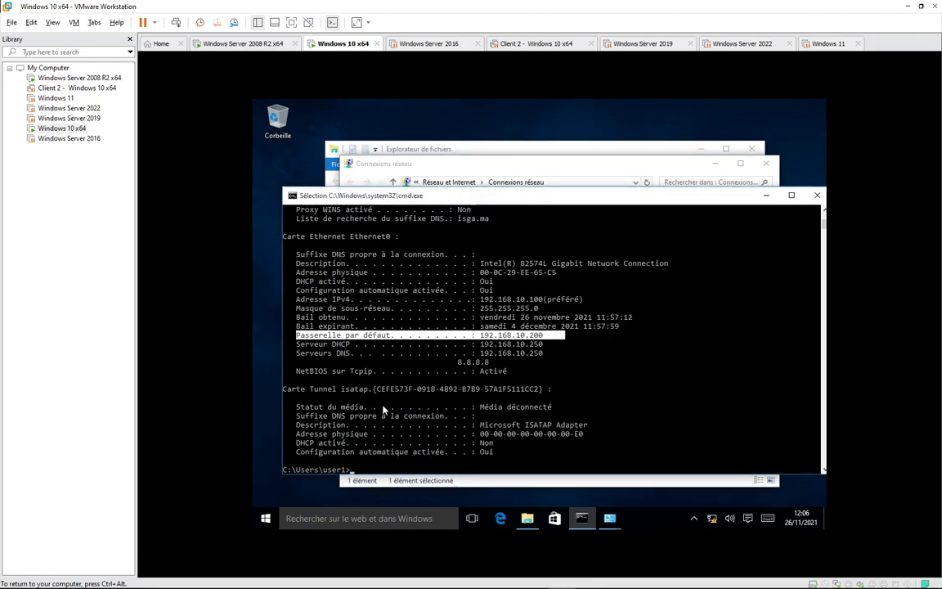
text(ipconfig)
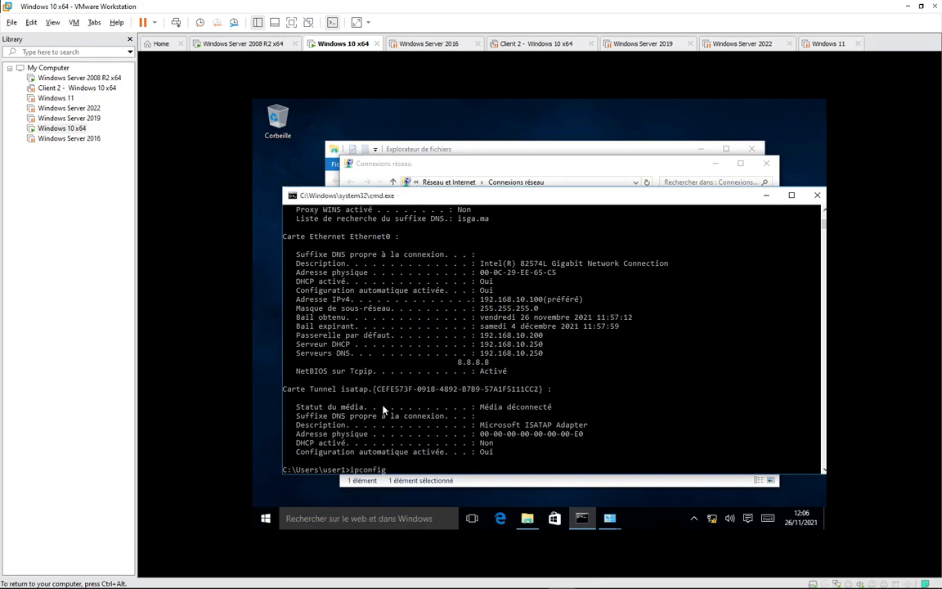
text(/set classid)
drag(484, 197, 448, 163)
text(E)
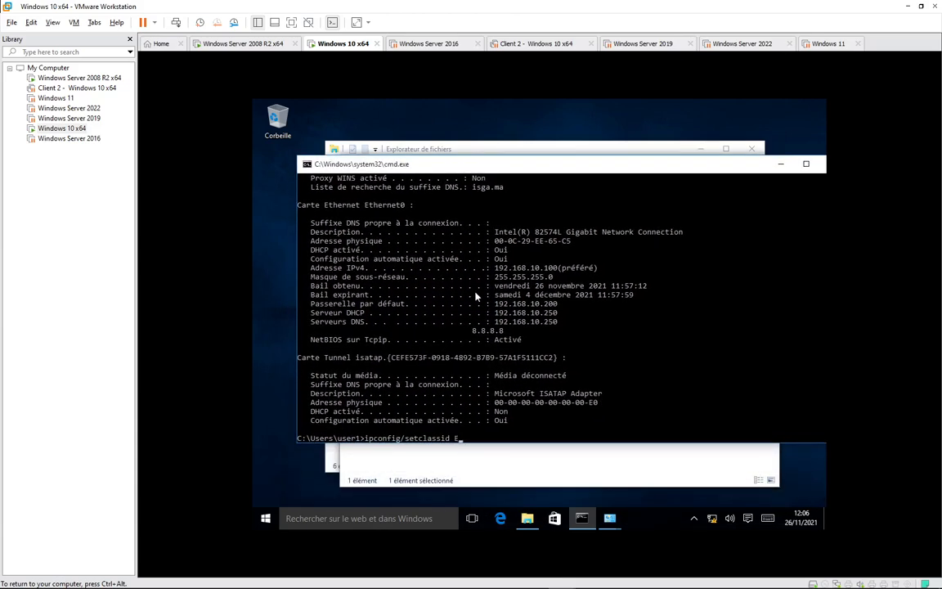
text(thernet0 ABC)
key(alt+Tab)
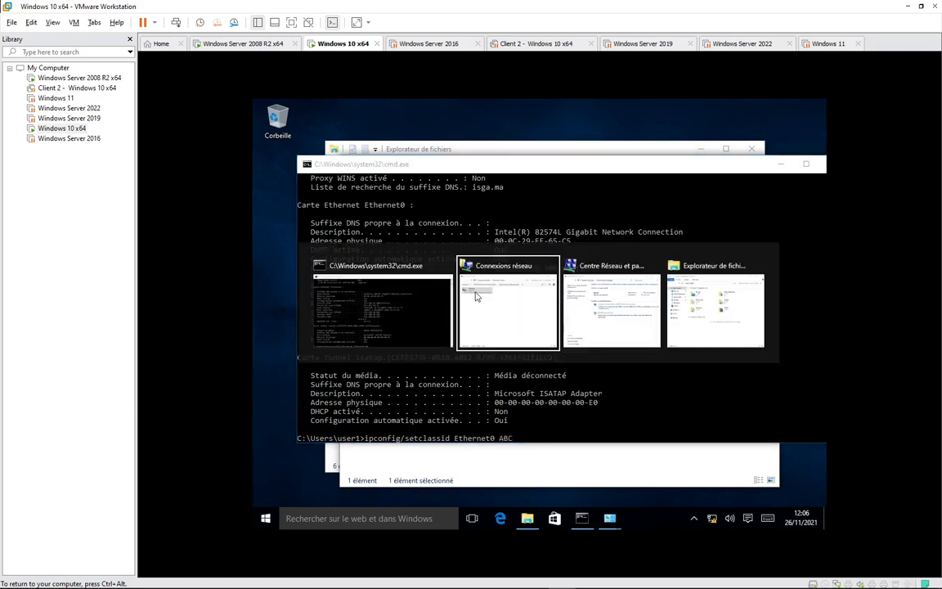
click(359, 279)
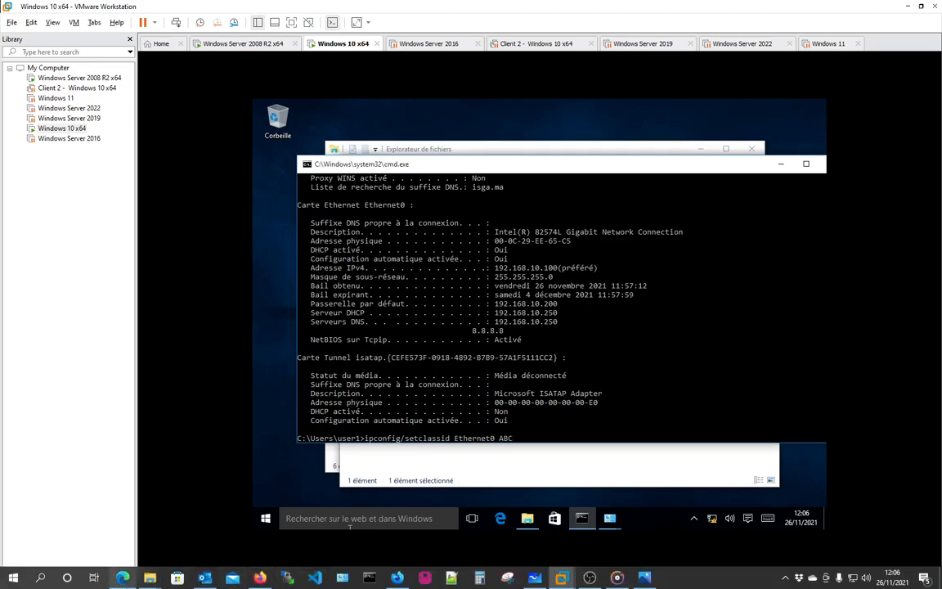
click(123, 577)
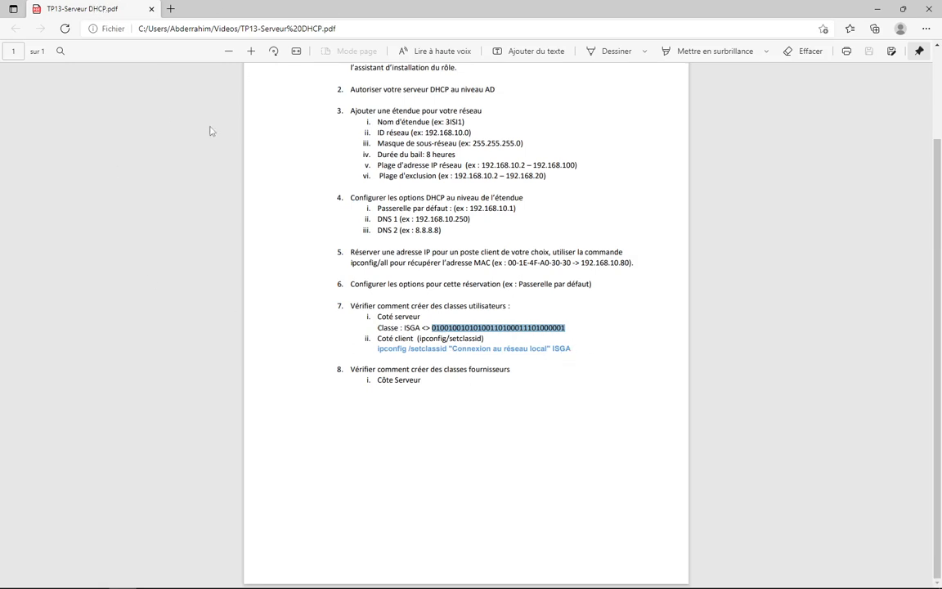
Leave the lab PDF for VMware, where the client's setclassid command waits unrun.
key(alt+Tab)
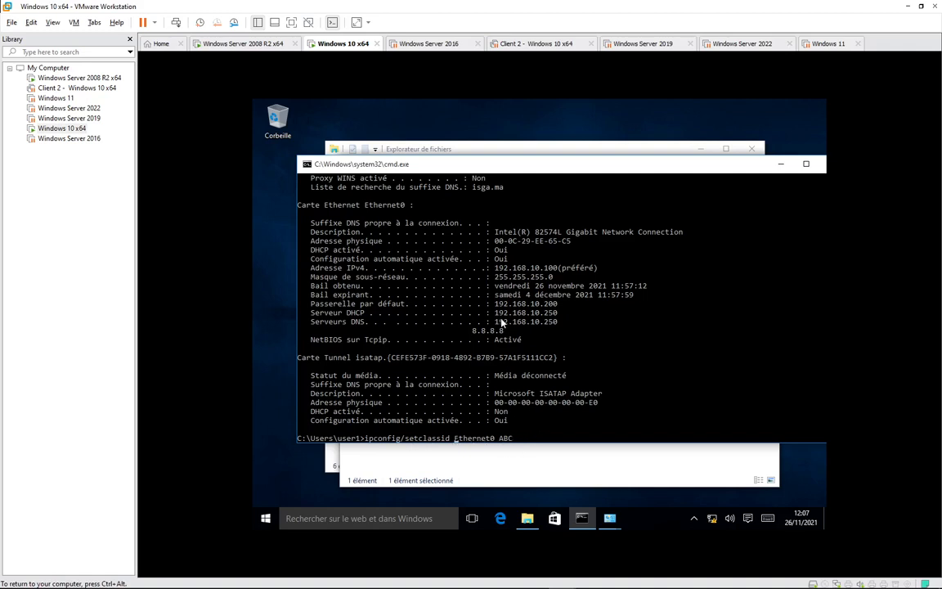
Try running setclassid, then launch Command Prompt as administrator with the local admin credentials.
text(")
text(")
key(Return)
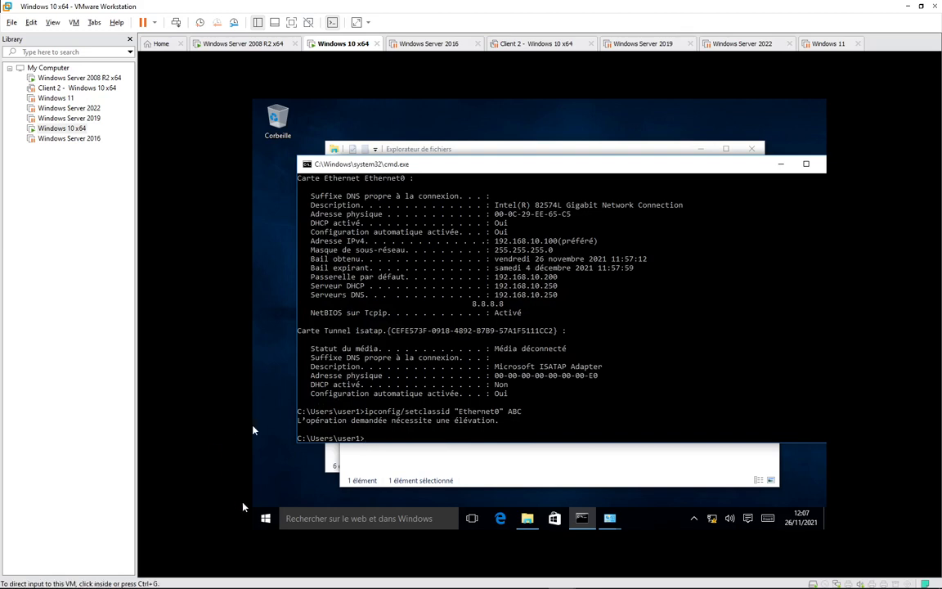
click(276, 518)
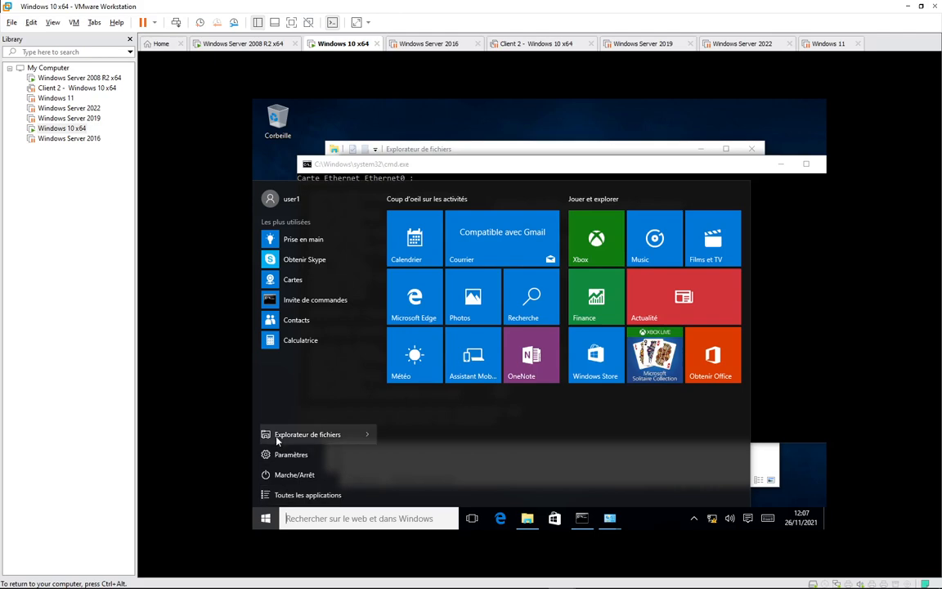
text(cmd)
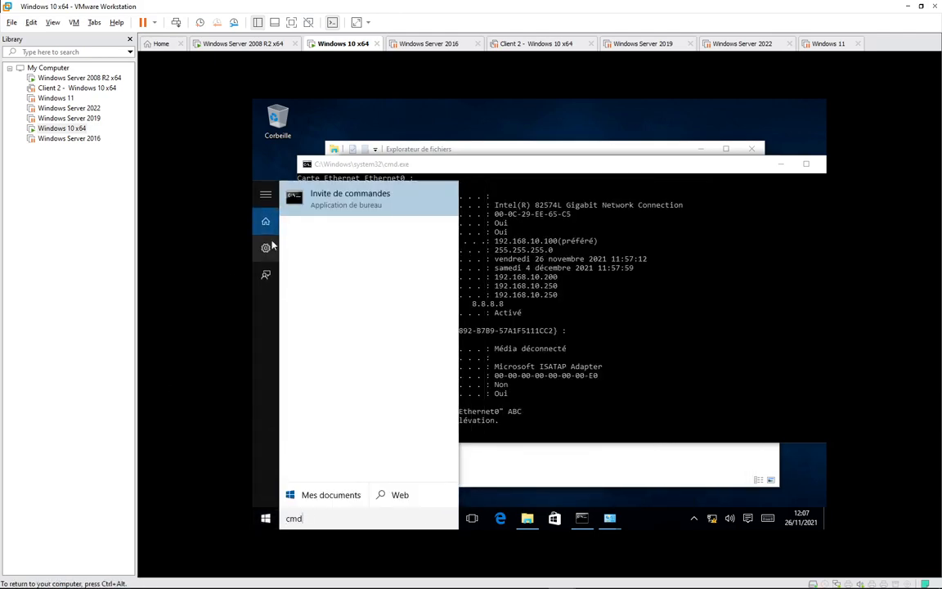
right_click(315, 199)
click(331, 212)
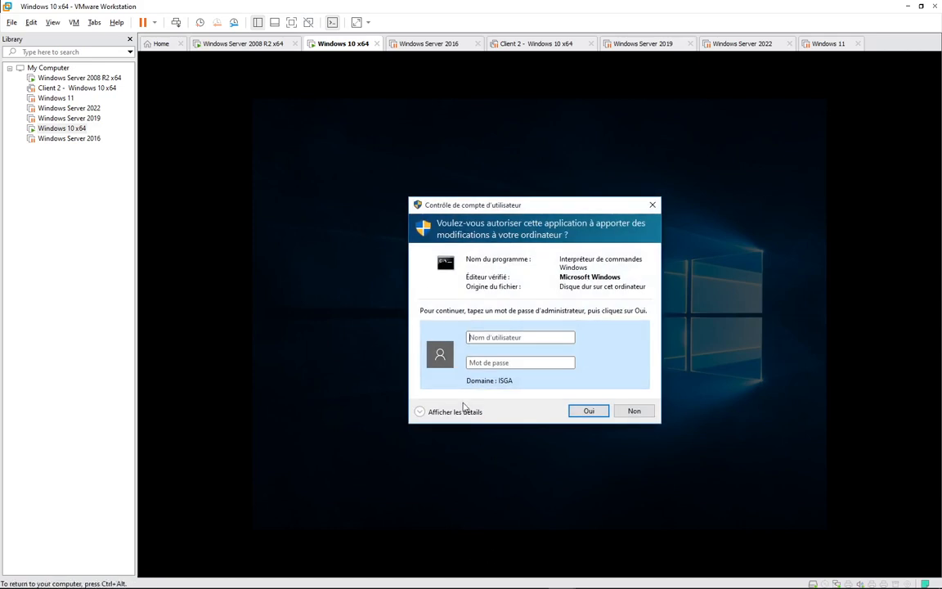
text(.\admin)
key(Tab)
text(****)
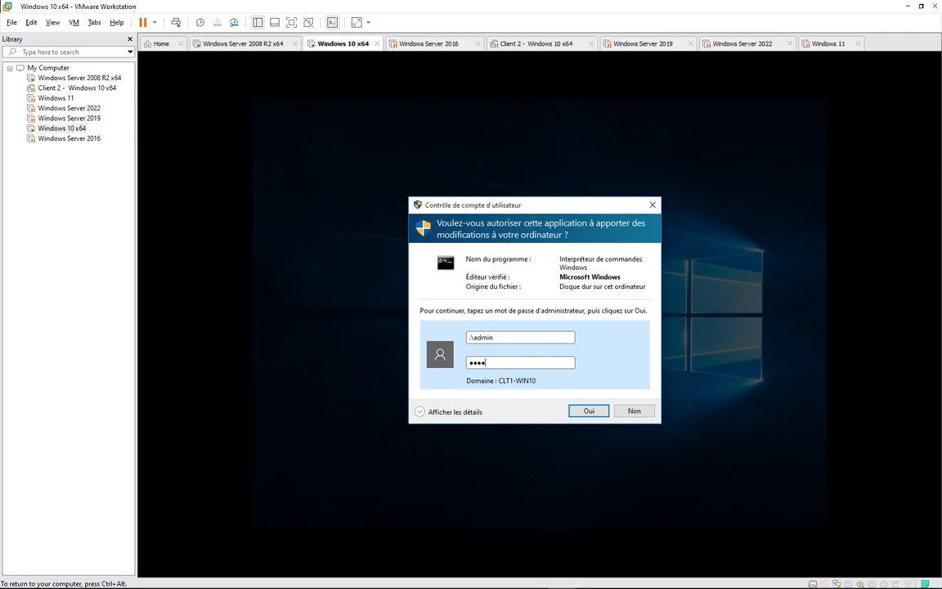
text(****)
key(Return)
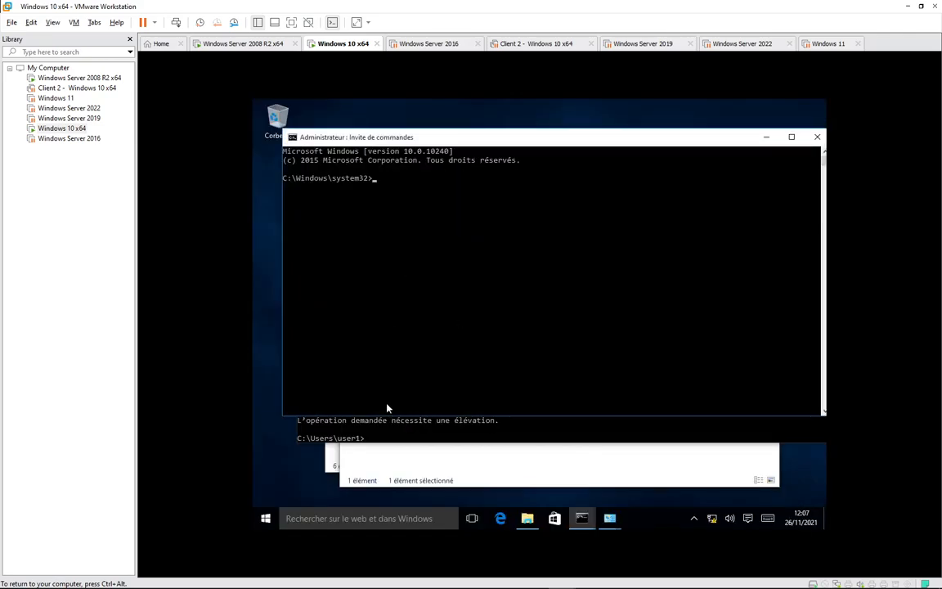
Copy the setclassid Ethernet0 ABC command from the old prompt into the elevated one.
click(409, 433)
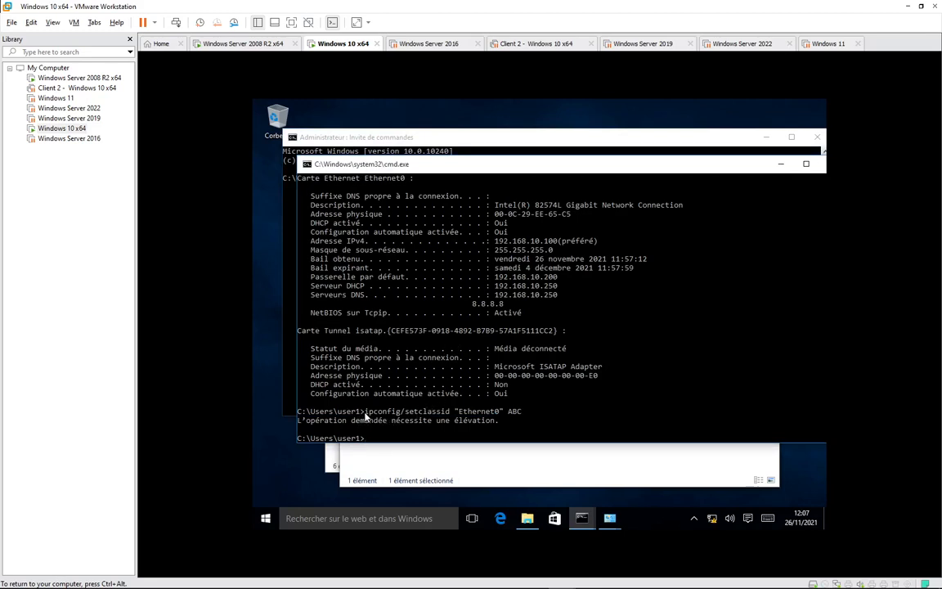
drag(364, 413, 521, 417)
key(super+c)
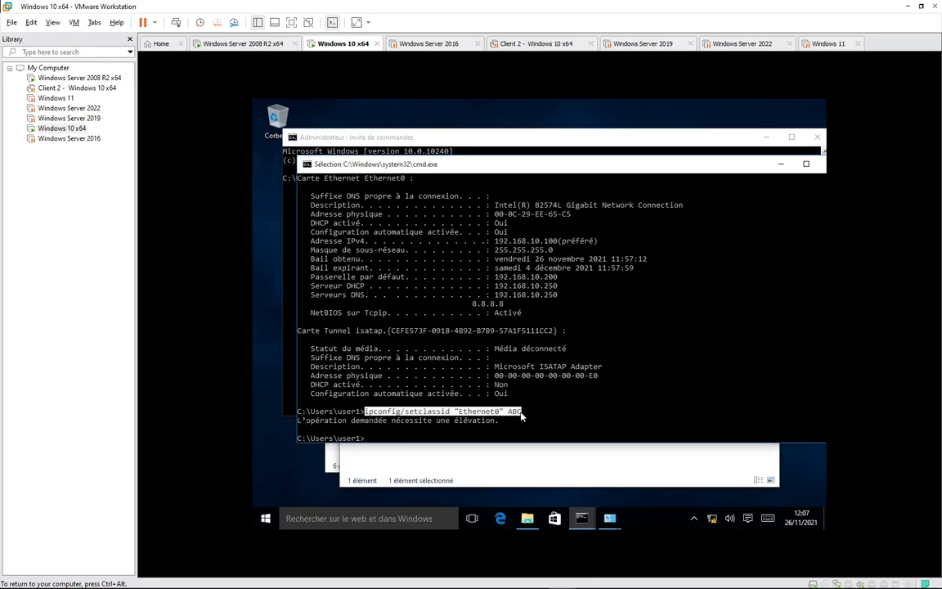
right_click(521, 416)
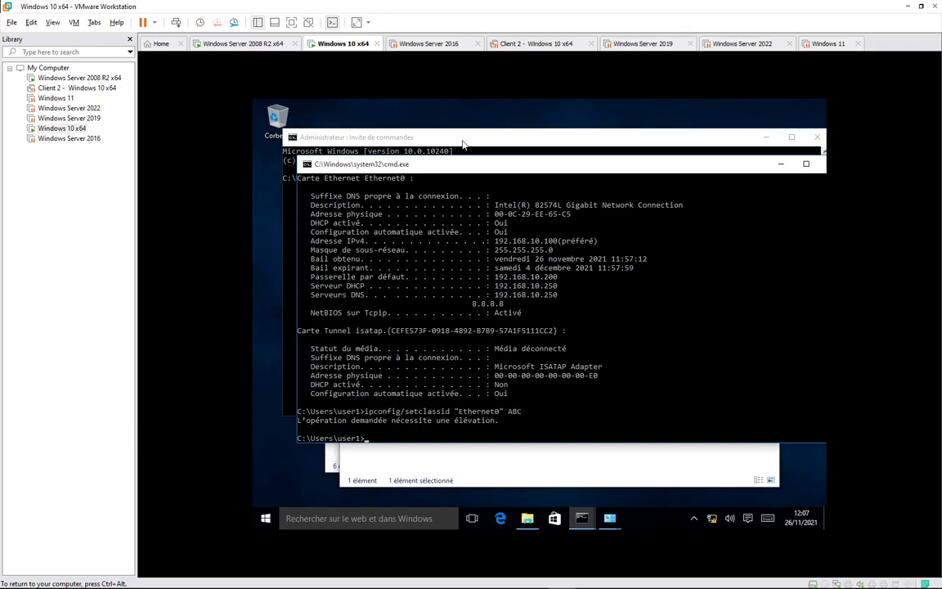
click(463, 144)
right_click(412, 242)
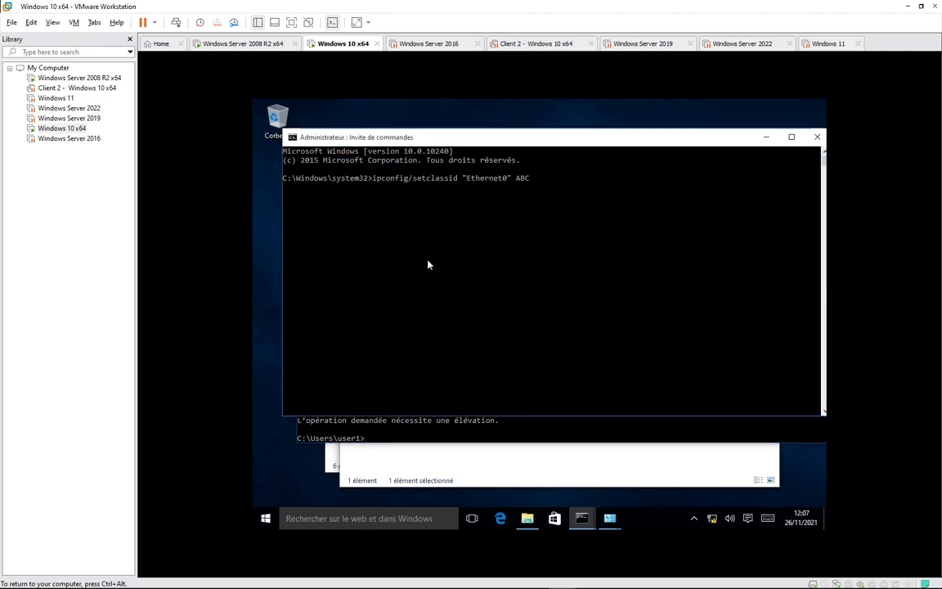
Run the class ID ABC command and confirm gateway 192.168.10.254 with ipconfig /all.
key(Return)
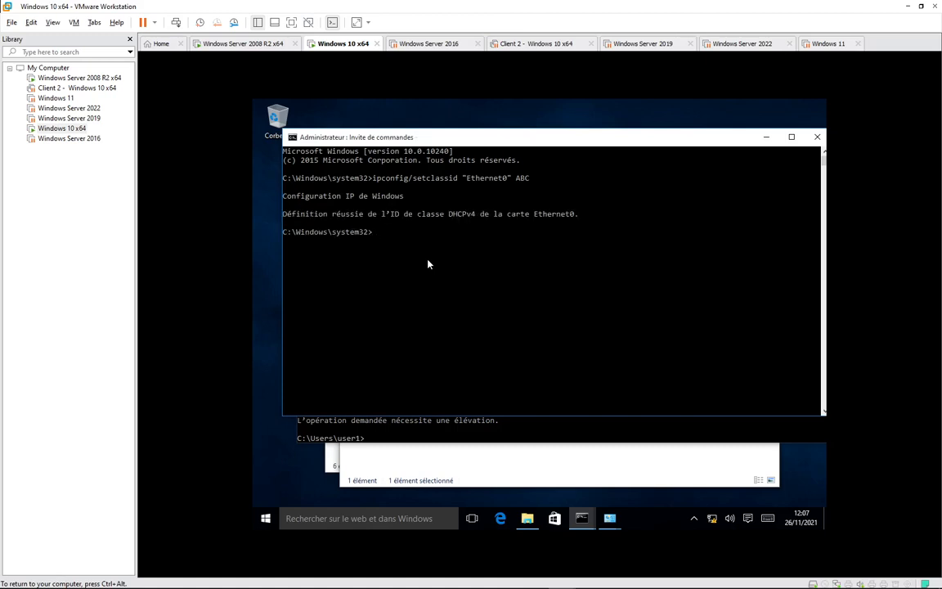
text(ipconfig /all)
key(Return)
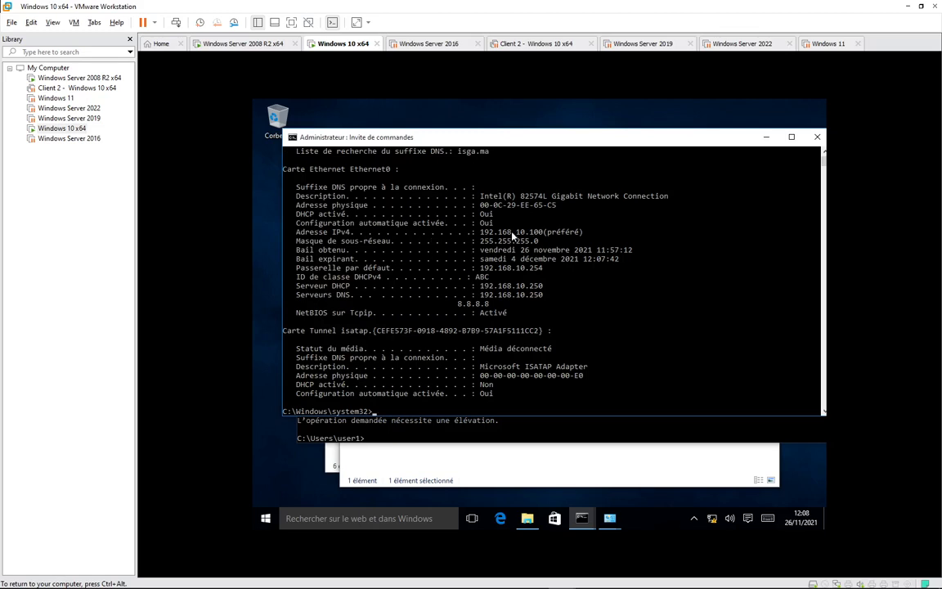
drag(296, 232, 516, 235)
click(517, 268)
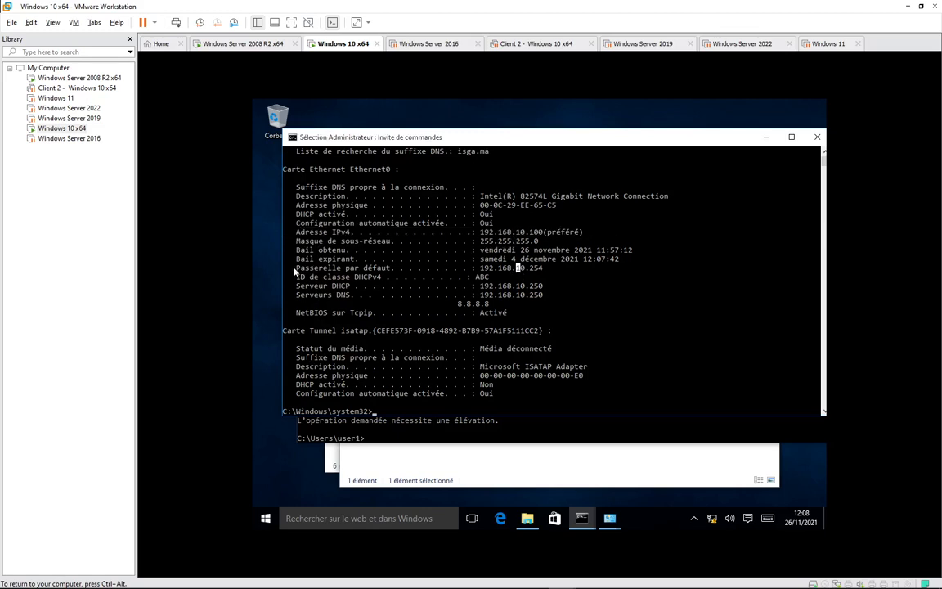
drag(294, 272, 552, 273)
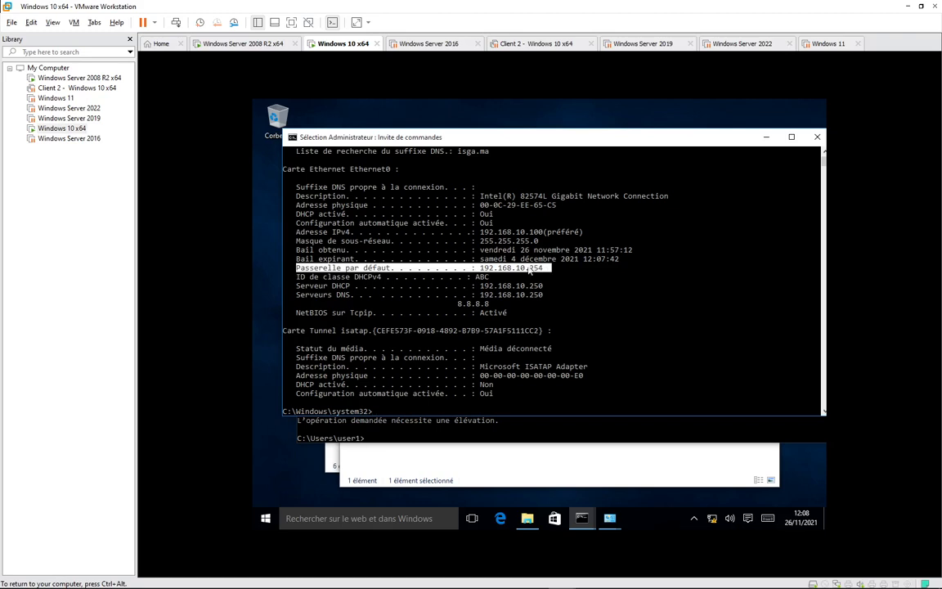
click(237, 45)
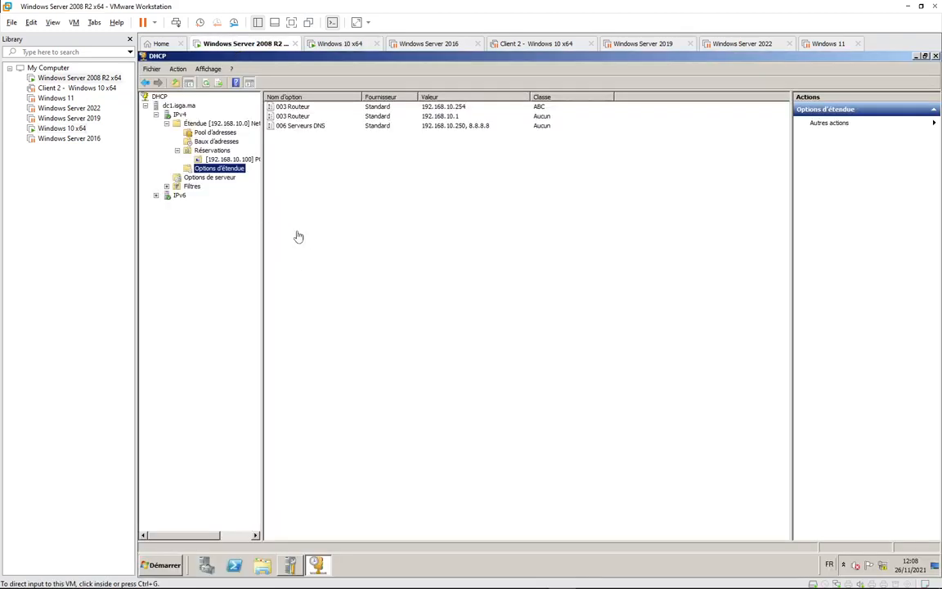
right_click(223, 170)
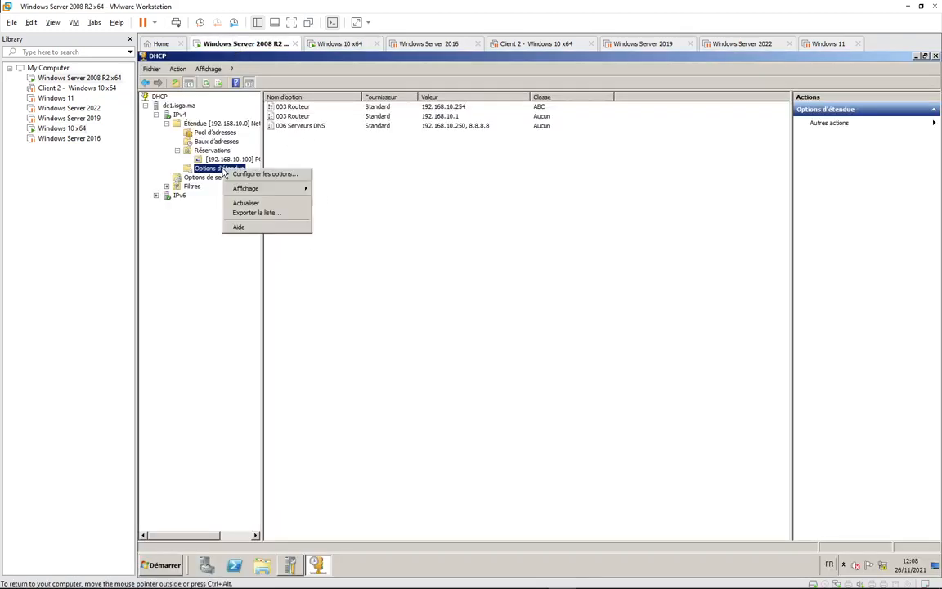
click(238, 173)
click(503, 201)
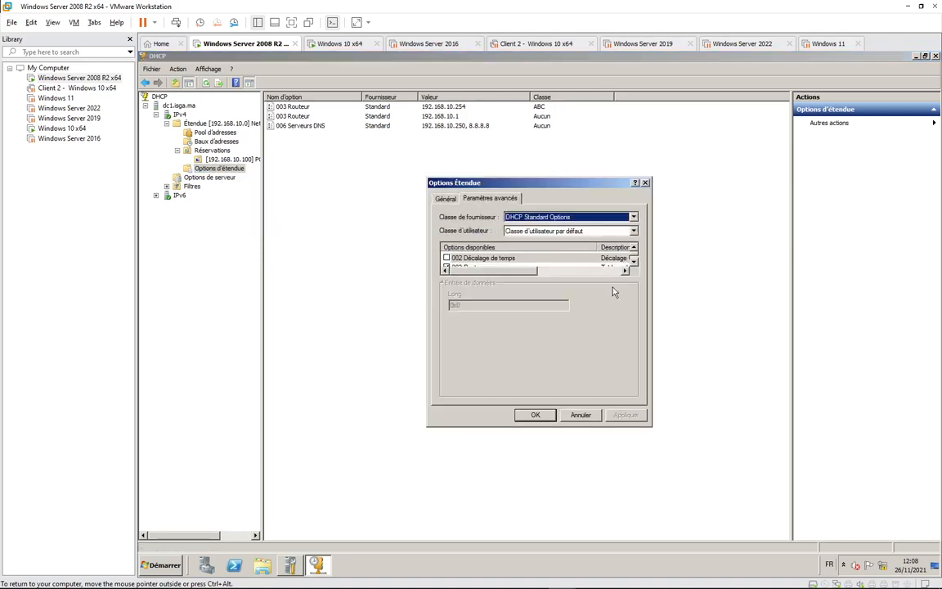
click(633, 230)
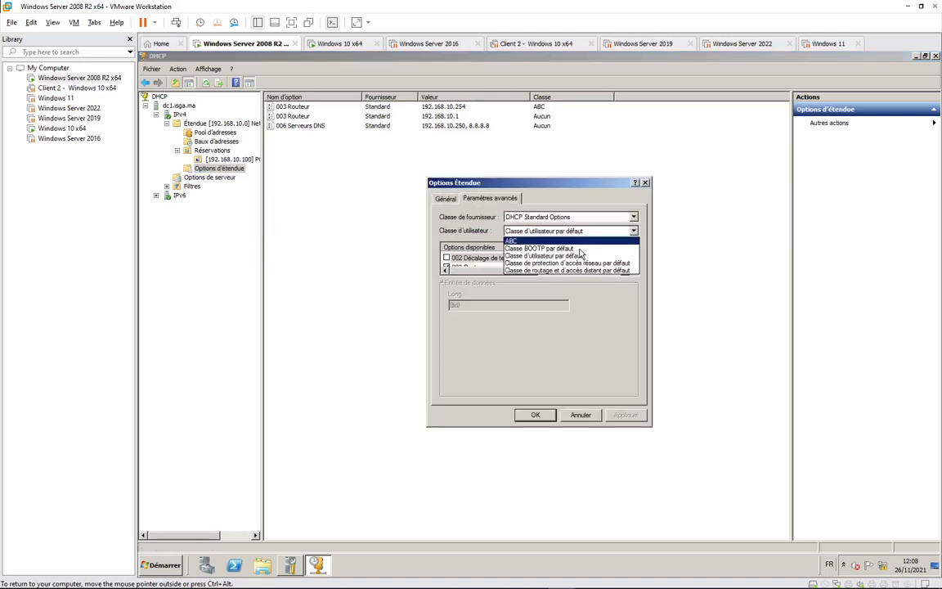
click(636, 243)
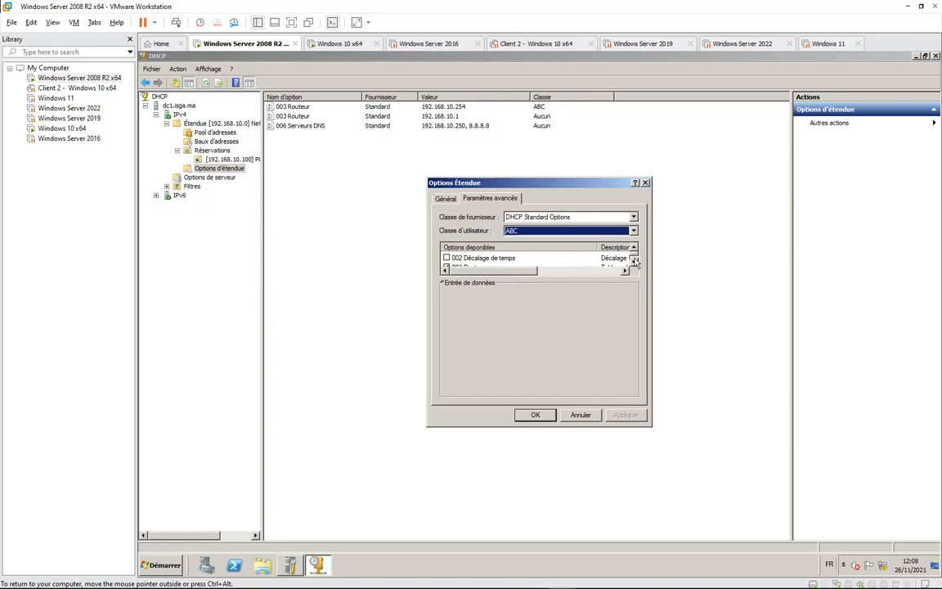
scroll(634, 252, down, 2)
scroll(634, 252, up, 1)
click(446, 257)
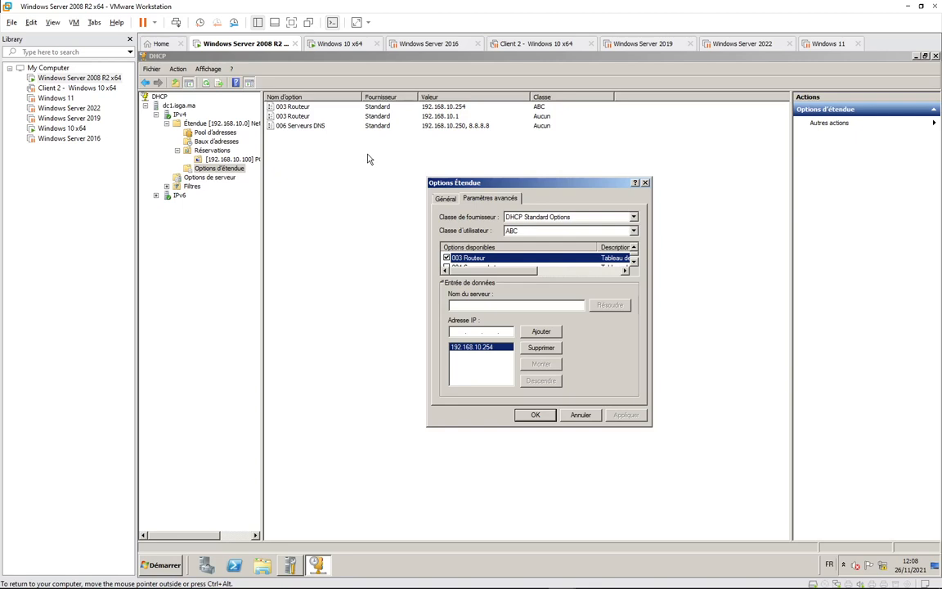
click(532, 413)
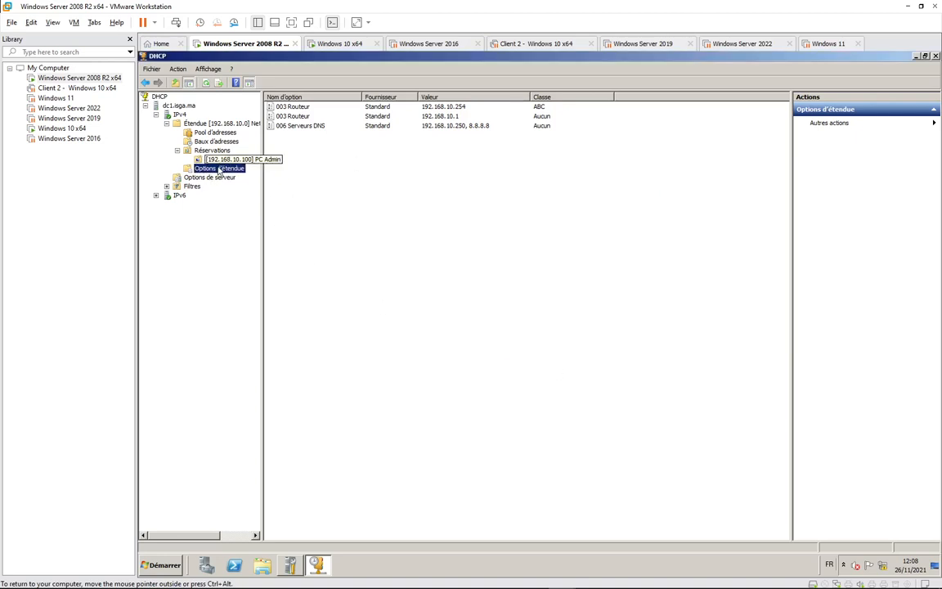
Open the IPv4 server properties on the DNS dynamic update settings.
click(177, 114)
right_click(178, 114)
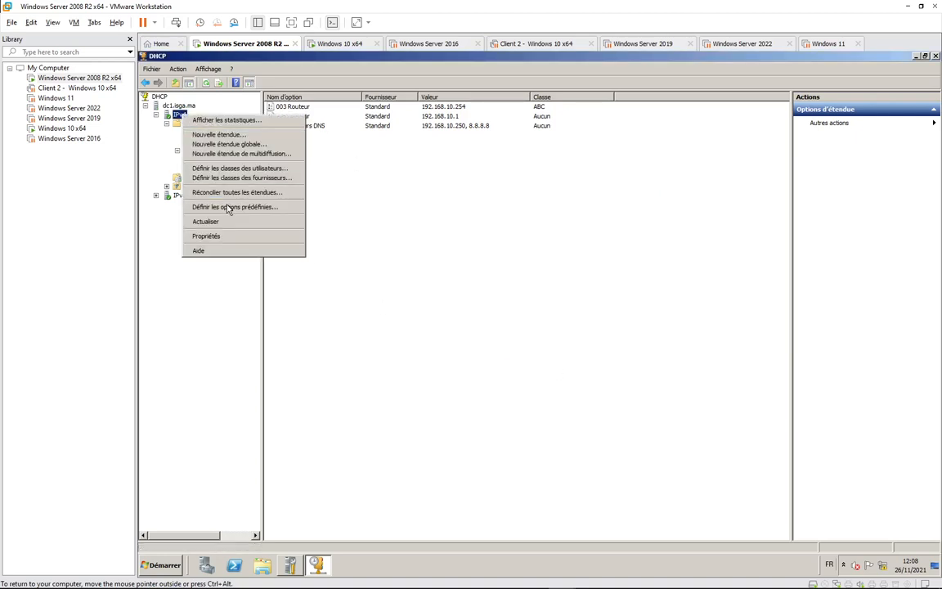
click(208, 235)
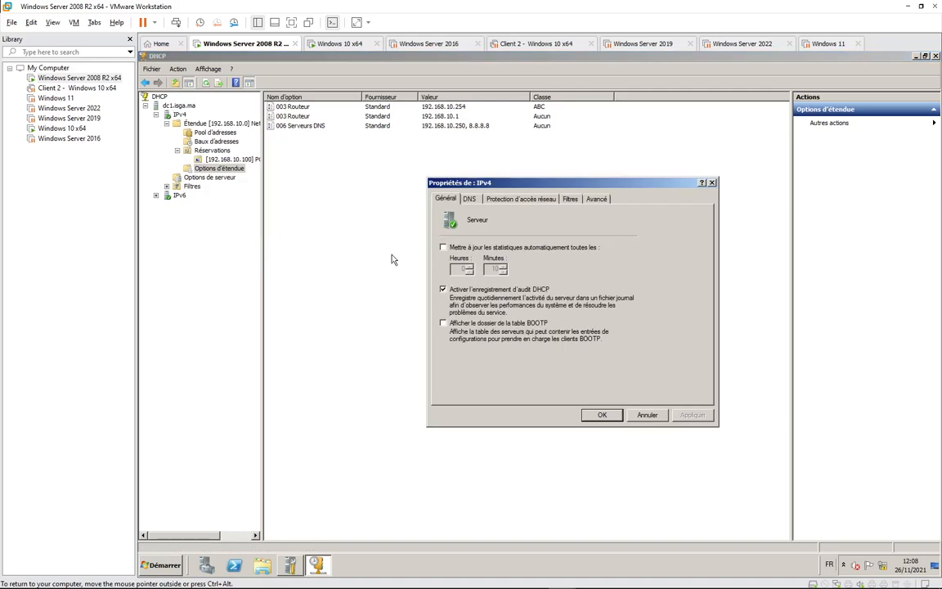
click(471, 200)
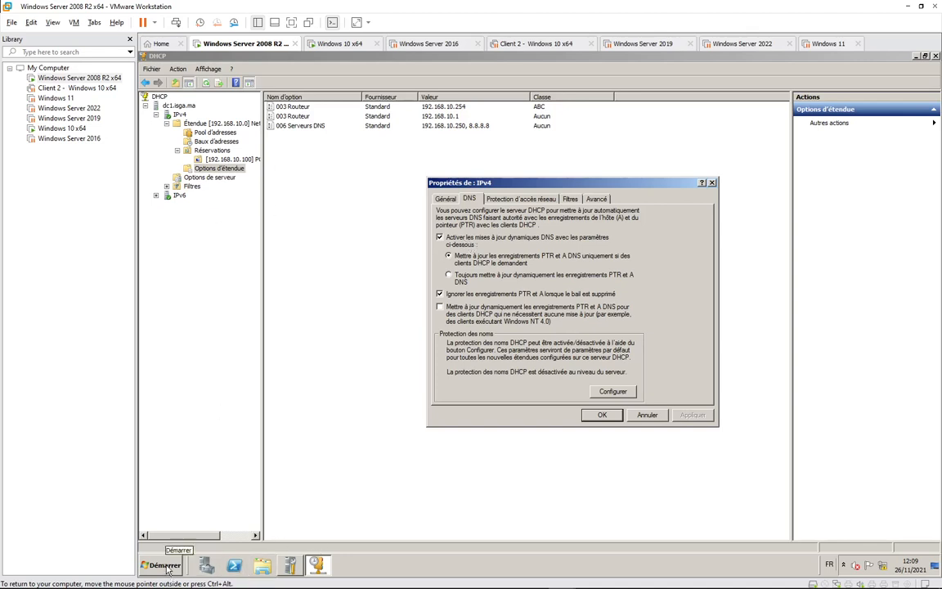
Review the scope's reservations, PC Admin reservation options, address pool and current leases.
click(209, 150)
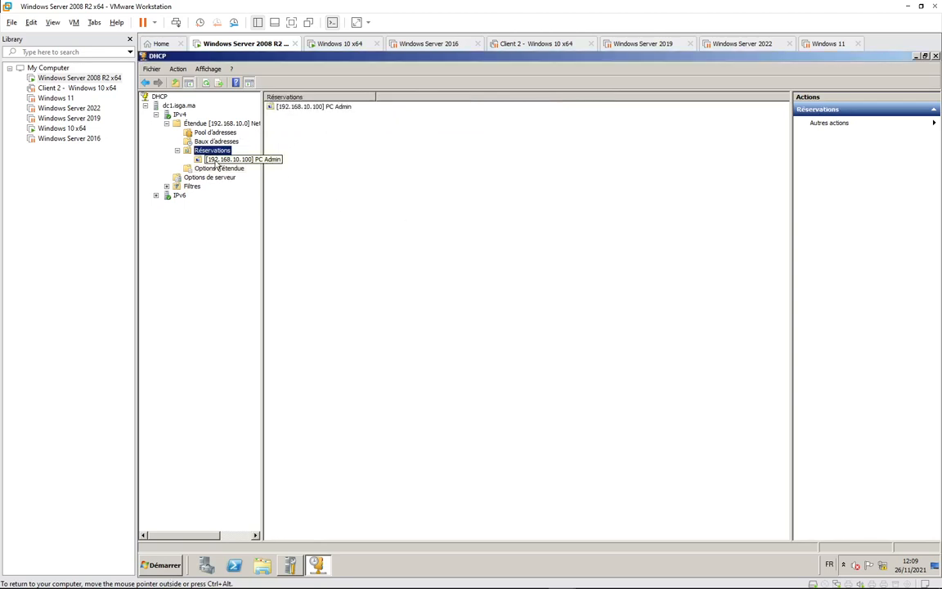
click(217, 160)
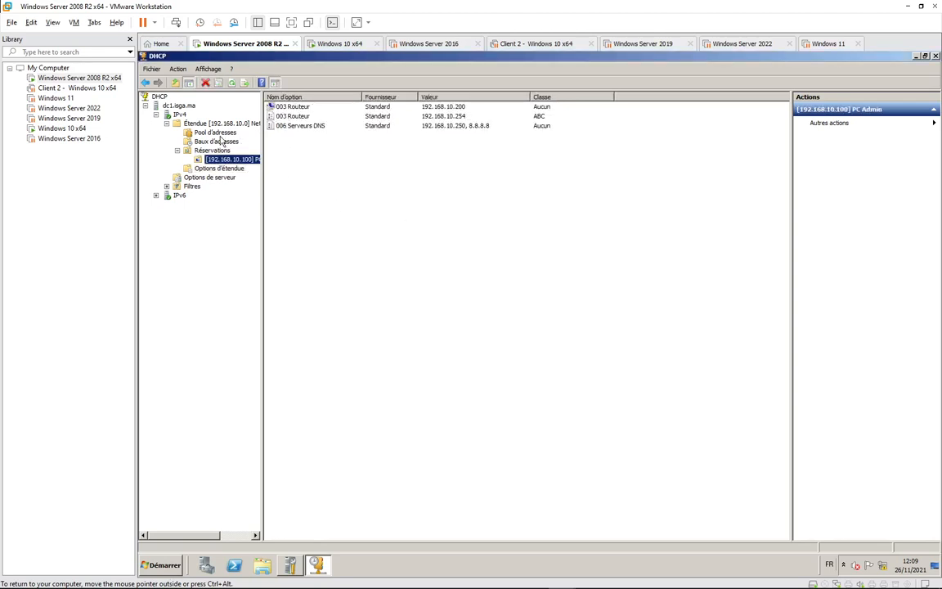
click(215, 133)
click(216, 141)
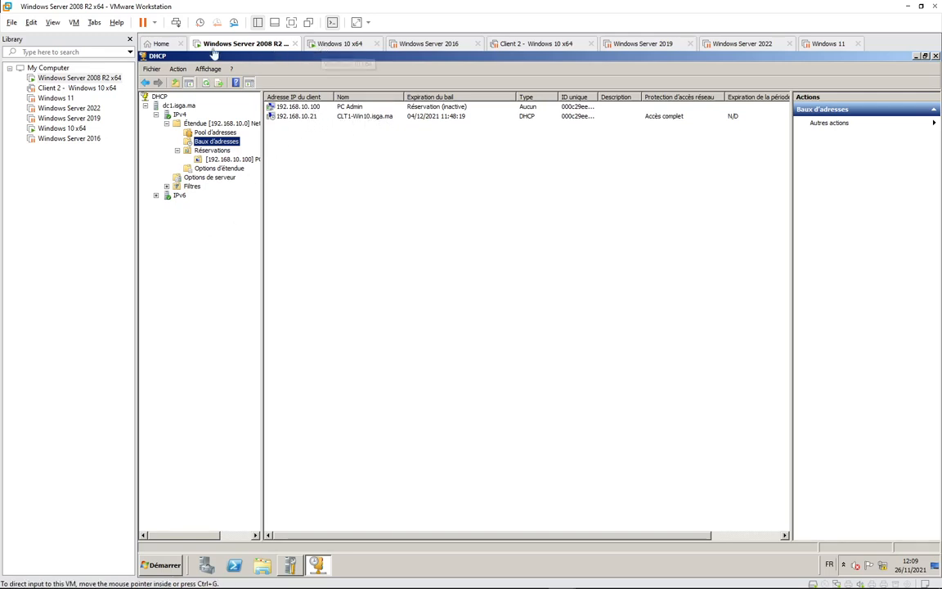
In DNS Manager, check the isga.ma zone's CLT1-Win10 record at 192.168.10.100.
click(162, 565)
click(172, 374)
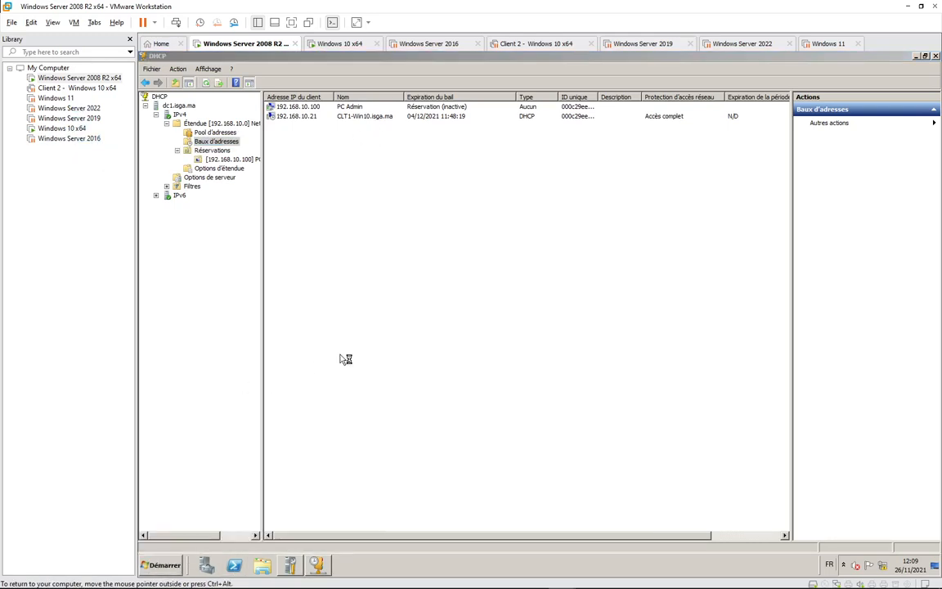
double_click(186, 133)
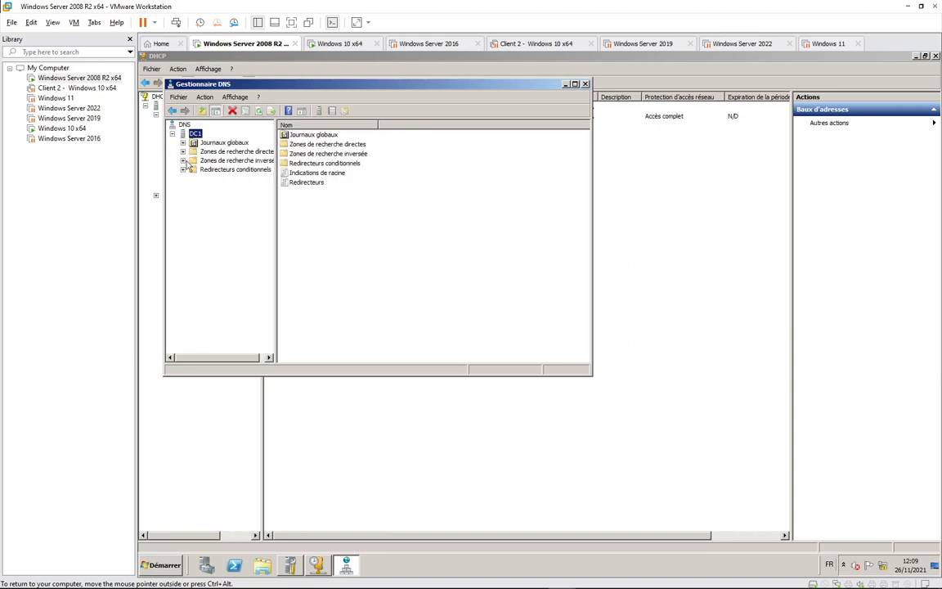
double_click(215, 153)
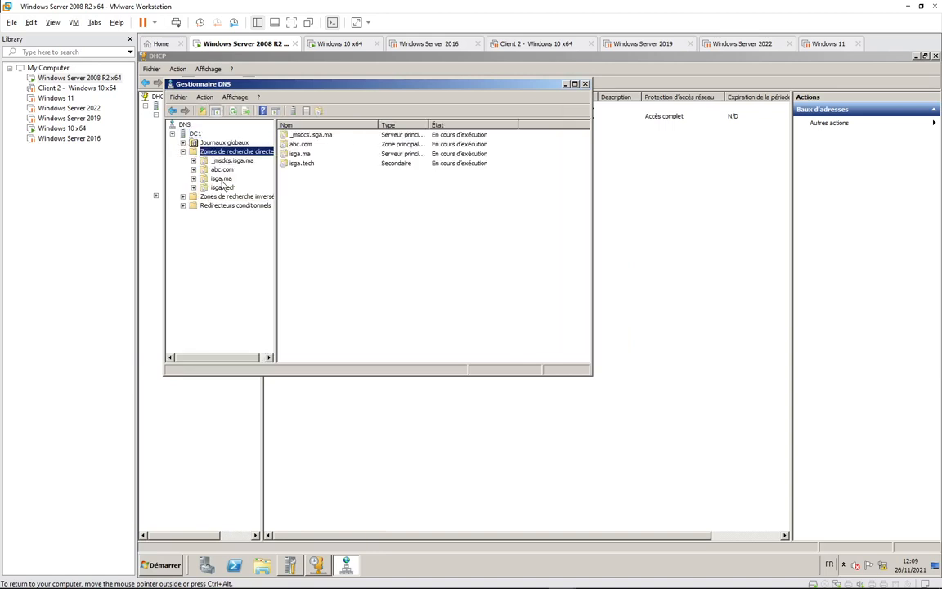
click(221, 178)
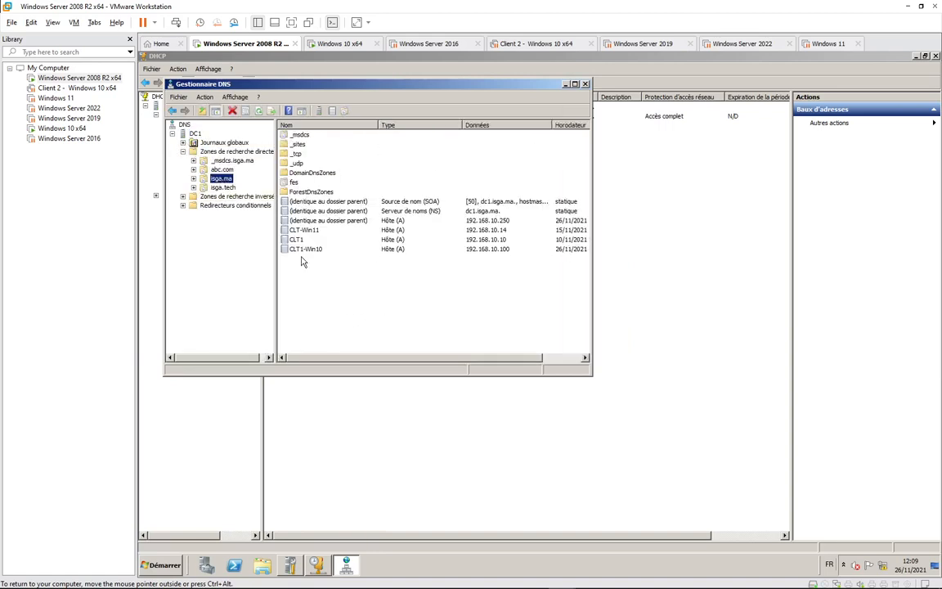
click(299, 258)
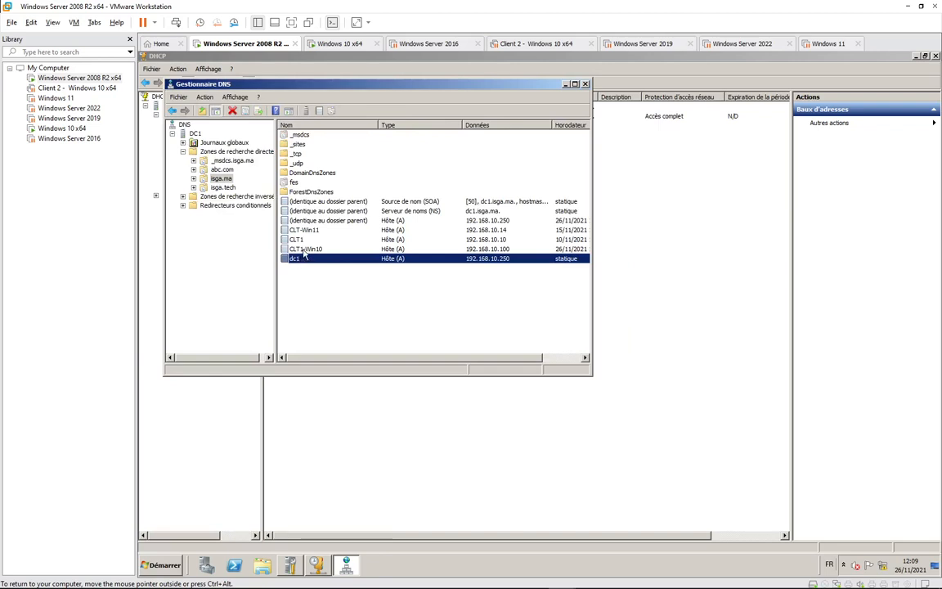
key(Up)
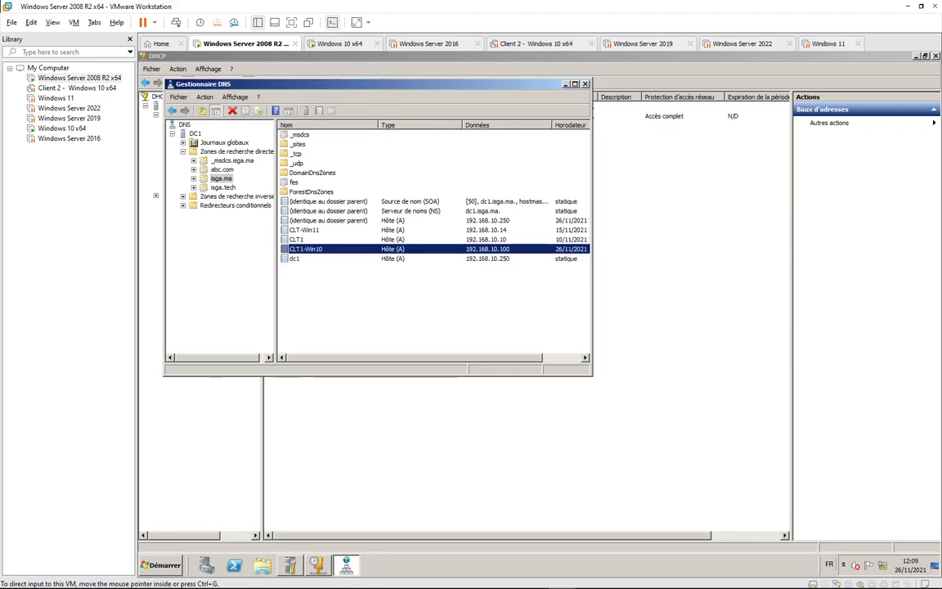
click(327, 45)
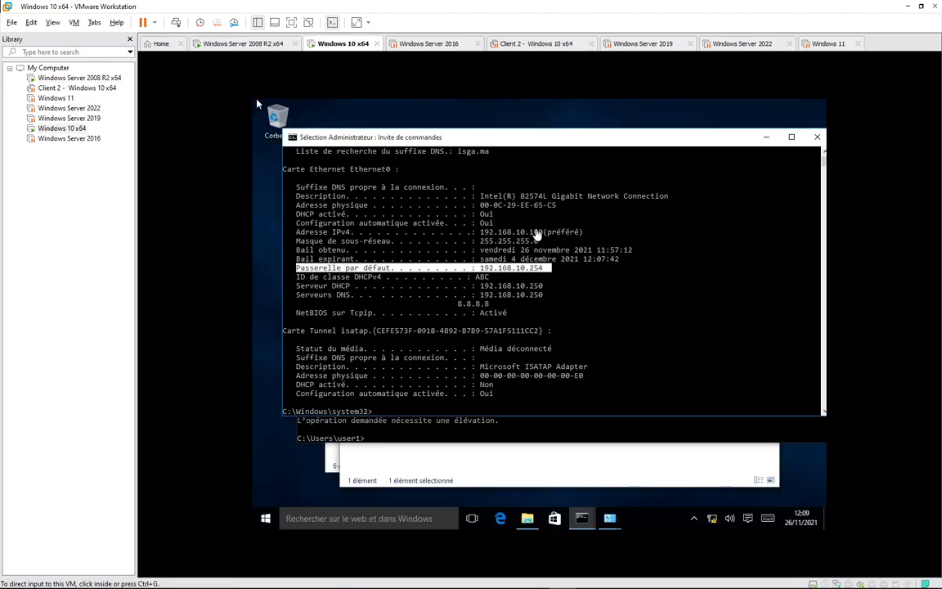
Highlight the client's IPv4 address line showing 192.168.10.100 in the command prompt.
click(303, 236)
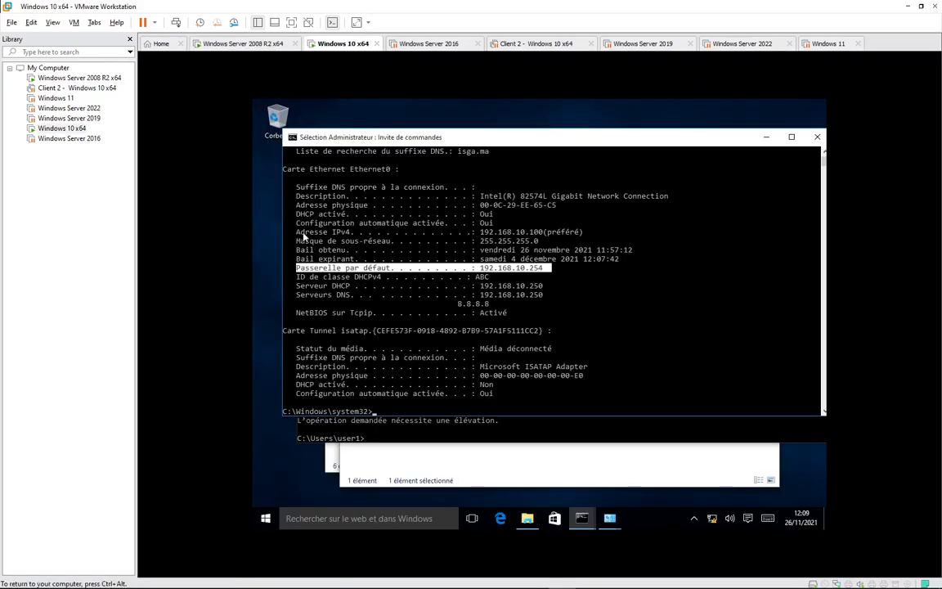
click(581, 232)
drag(299, 235, 590, 237)
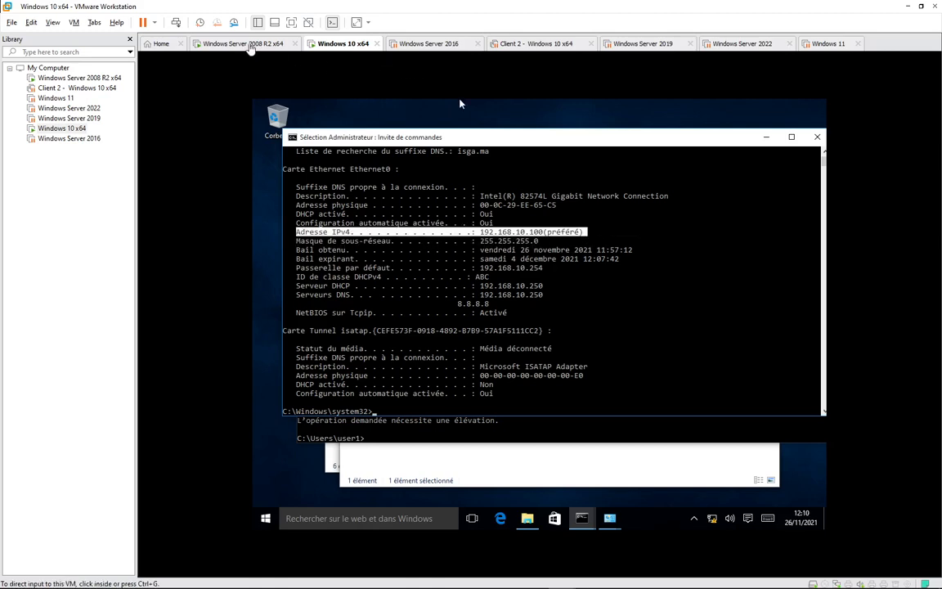
Return to the Windows Server 2008 R2 x64 machine, where DNS Manager lists CLT1-Win10 at 192.168.10.100.
click(226, 44)
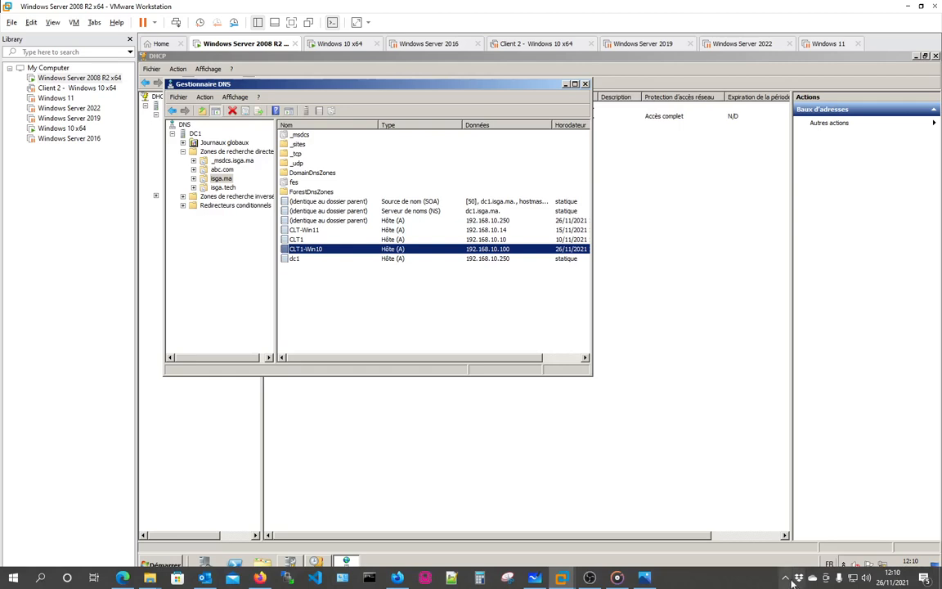
click(790, 579)
click(744, 584)
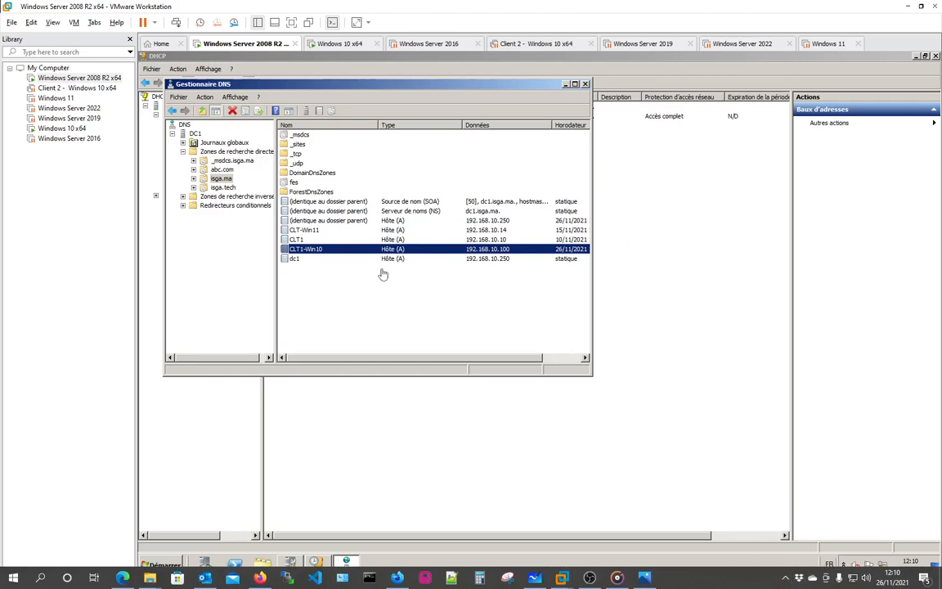